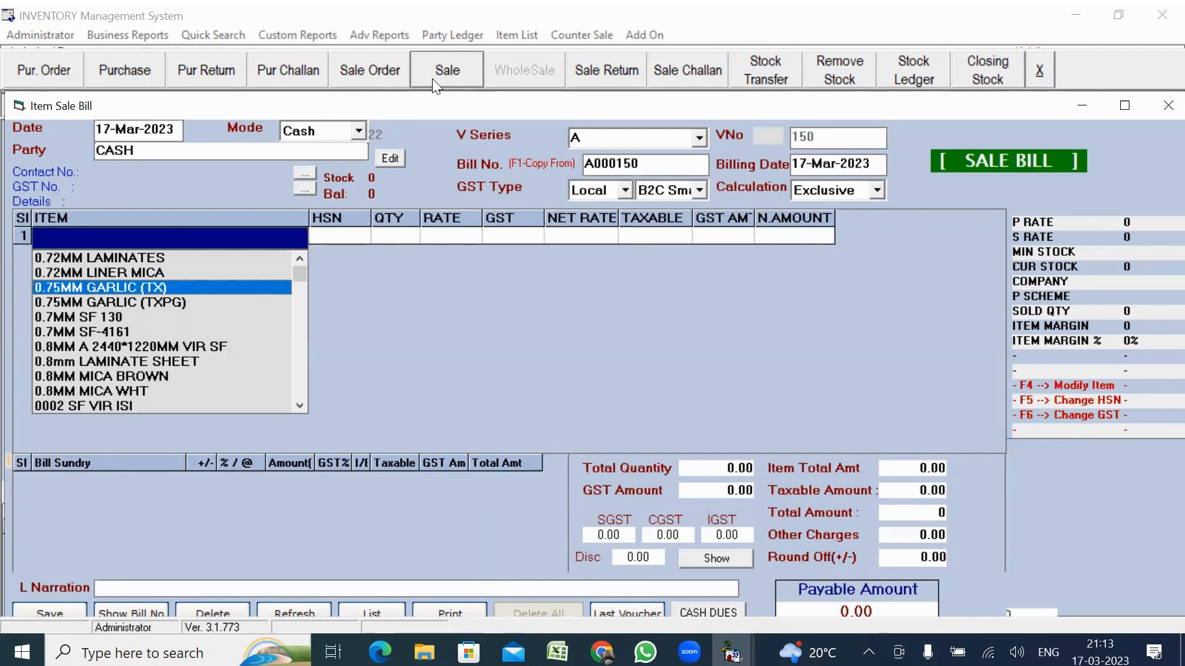
Enter 0.75MM GARLIC (TX) as the first item of the sale bill with quantity 2 and rate 230
key("Return")
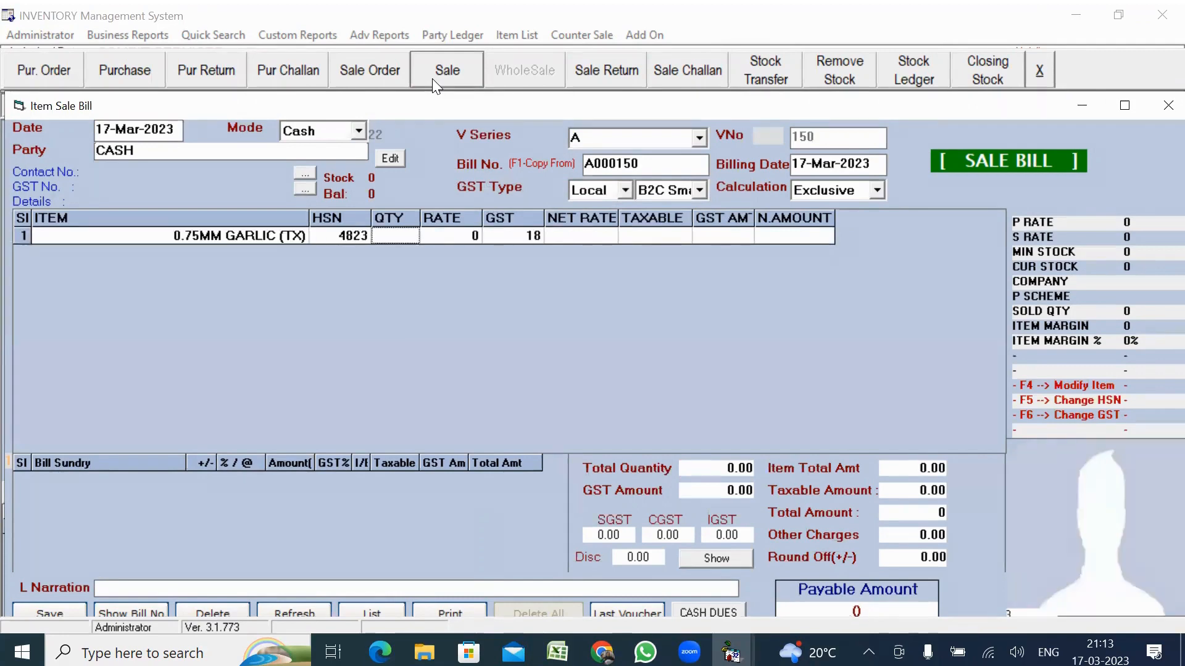
type("2")
key("Return")
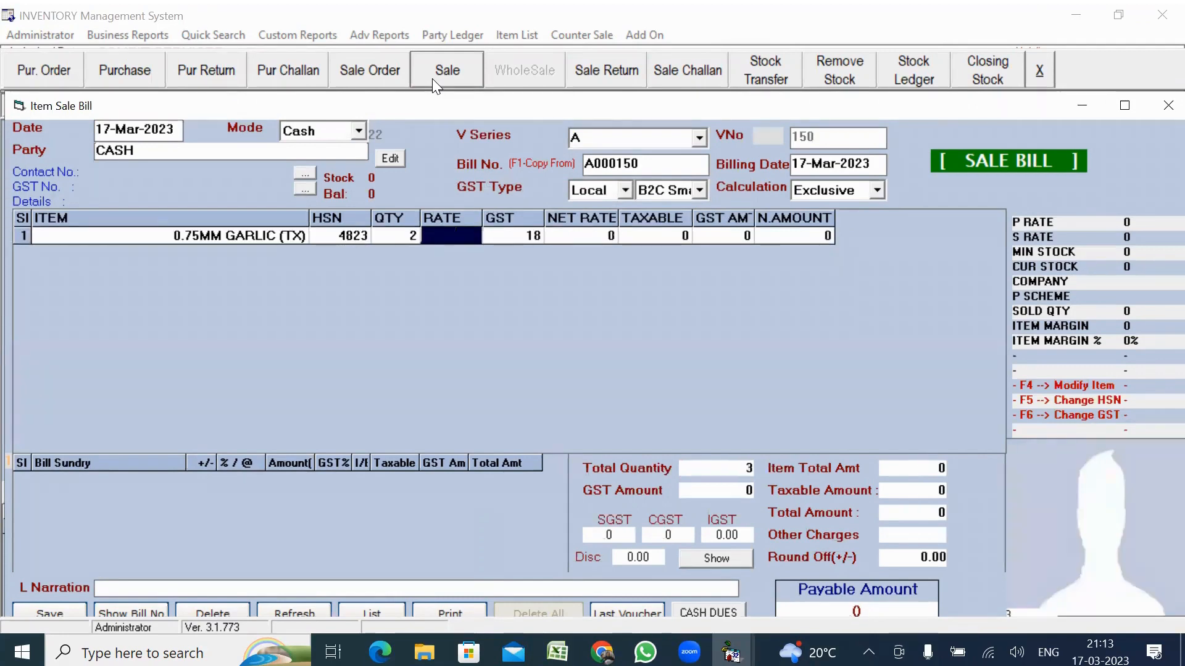
type("230")
key("Return")
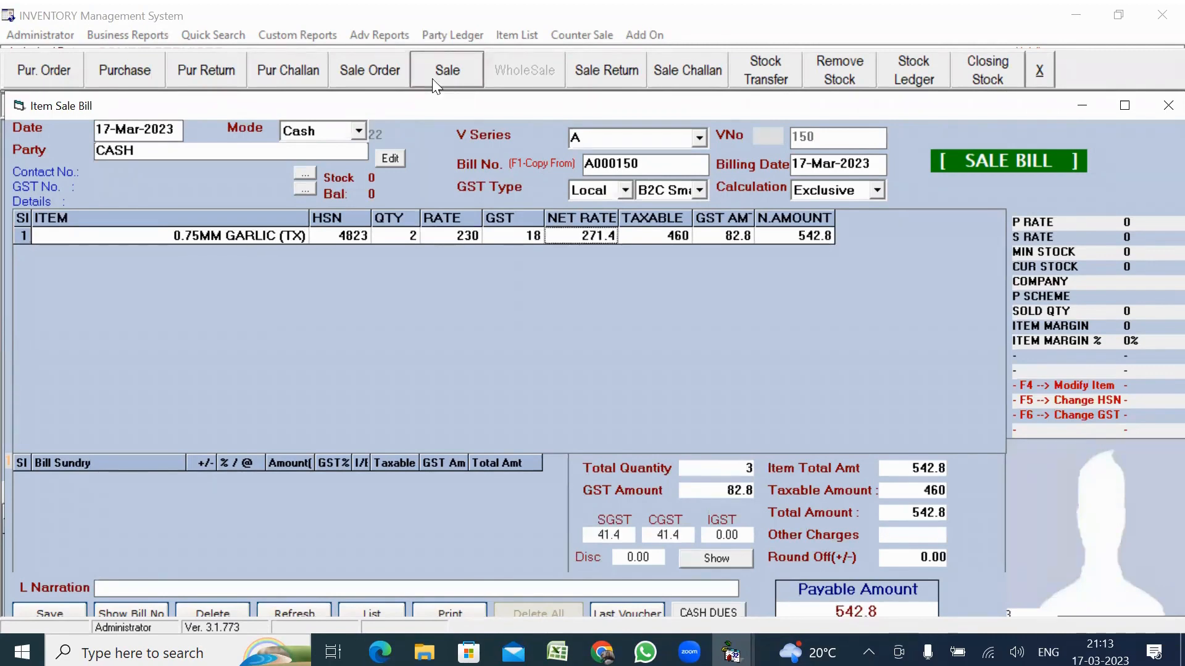
key("Return")
Choose 1029 DU VIR TF as the second item of the sale bill
key("Down")
key("Down")
key("Down")
key("Down")
key("Down")
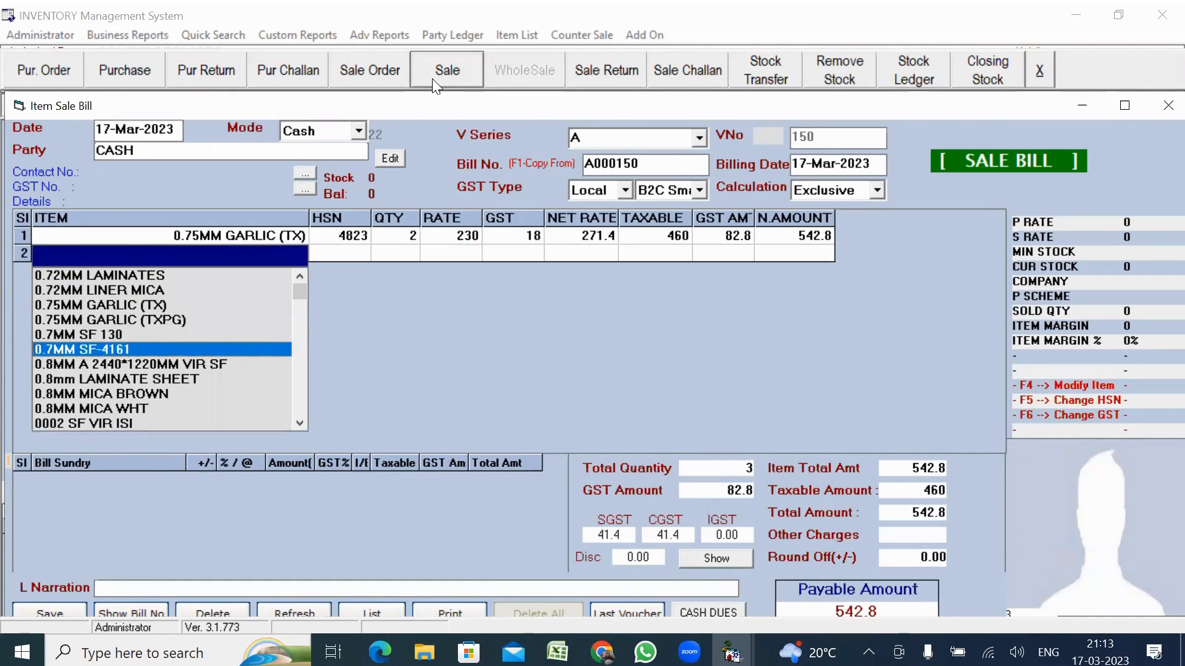
key("Down")
key("Down")
key("Down")
key("Down")
key("Down")
key("Down")
key("Down")
key("Down")
key("Down")
key("Down")
key("Down")
key("Down")
key("Down")
key("Down")
key("Down")
key("Down")
key("Down")
key("Down")
key("Down")
key("Down")
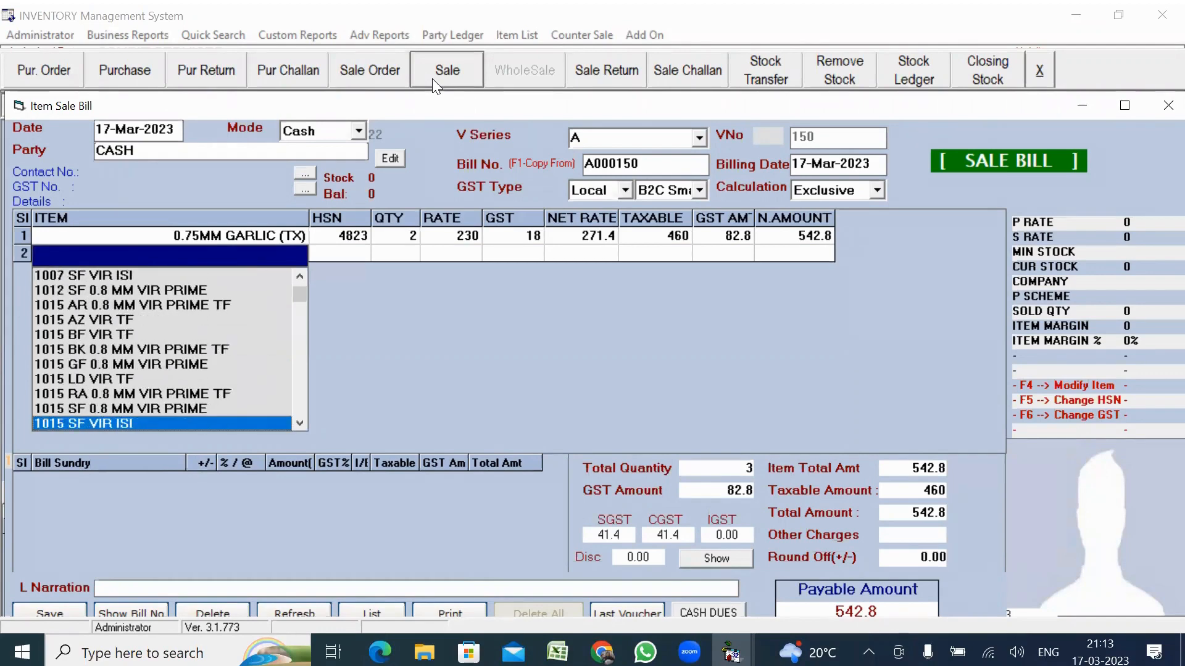
key("Down")
key("Down")
key("Down")
key("Down")
key("Down")
key("Down")
key("Return")
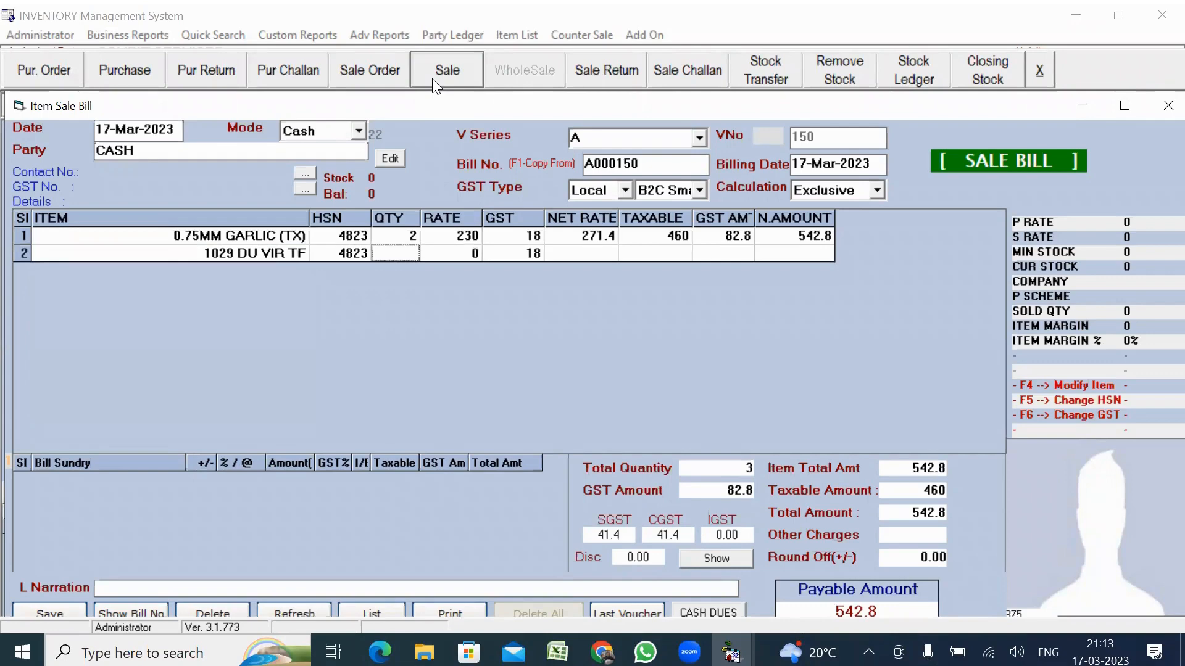
Set quantity 3 and rate 400 for the 1029 DU VIR TF item
type("3")
key("Return")
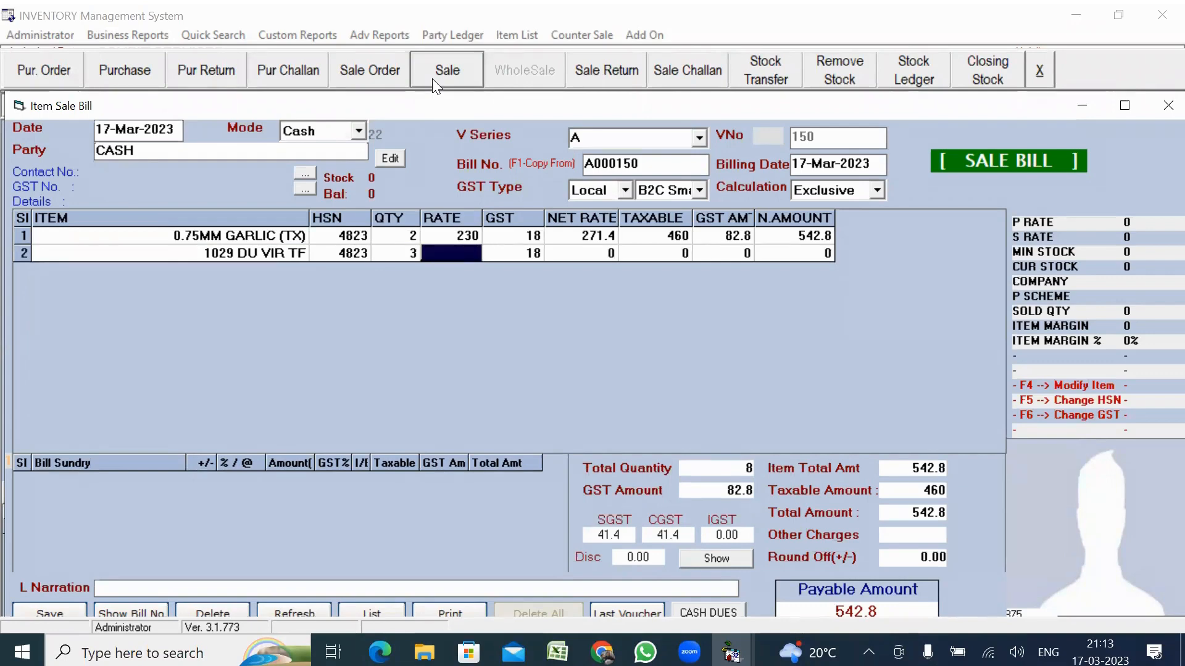
type("400")
key("Return")
key("Return")
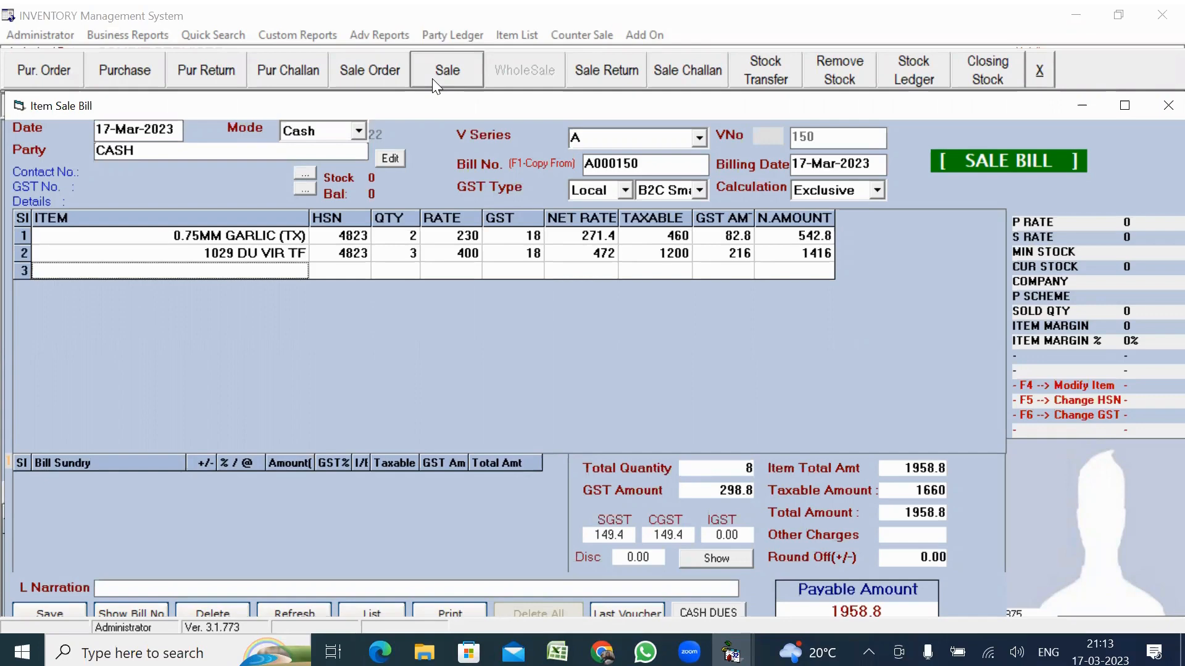
End the item entry without a third item, leave the bill sundry and narration empty, and save the sale bill
key("Return")
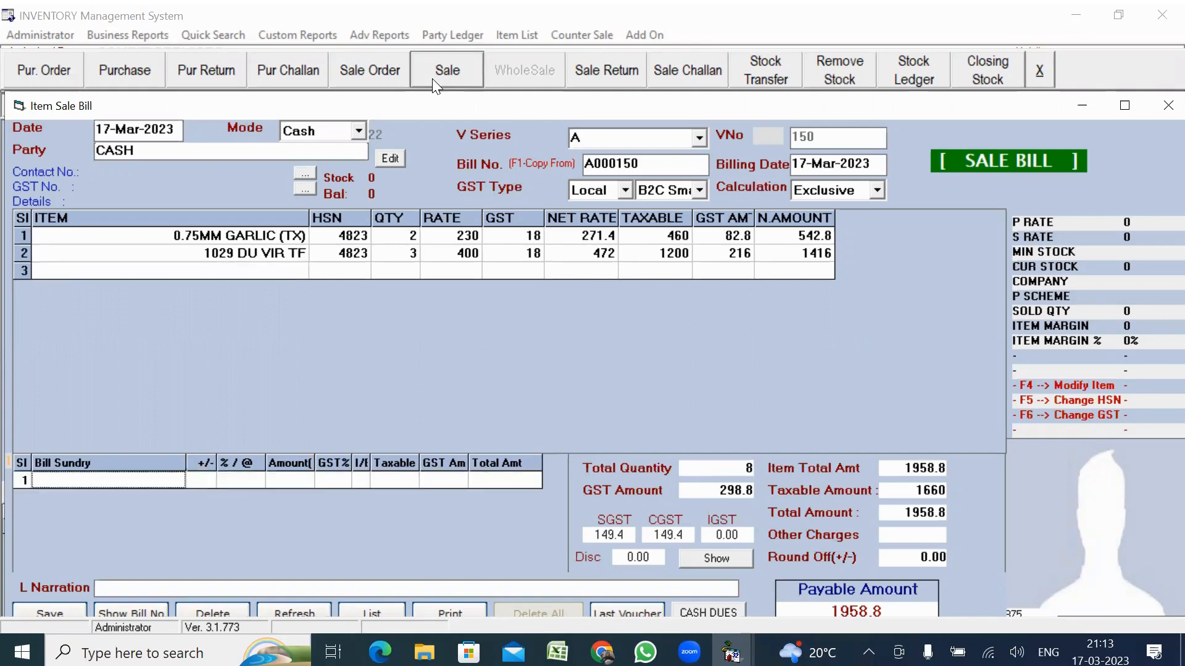
key("Return")
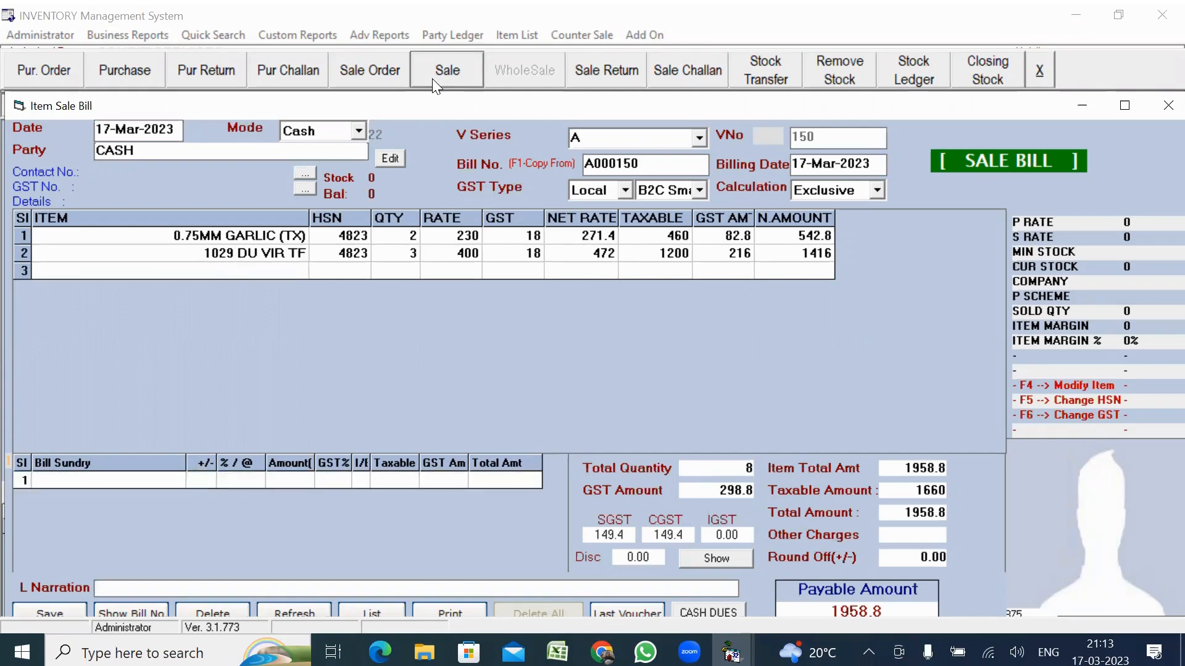
key("Return")
key("Return")
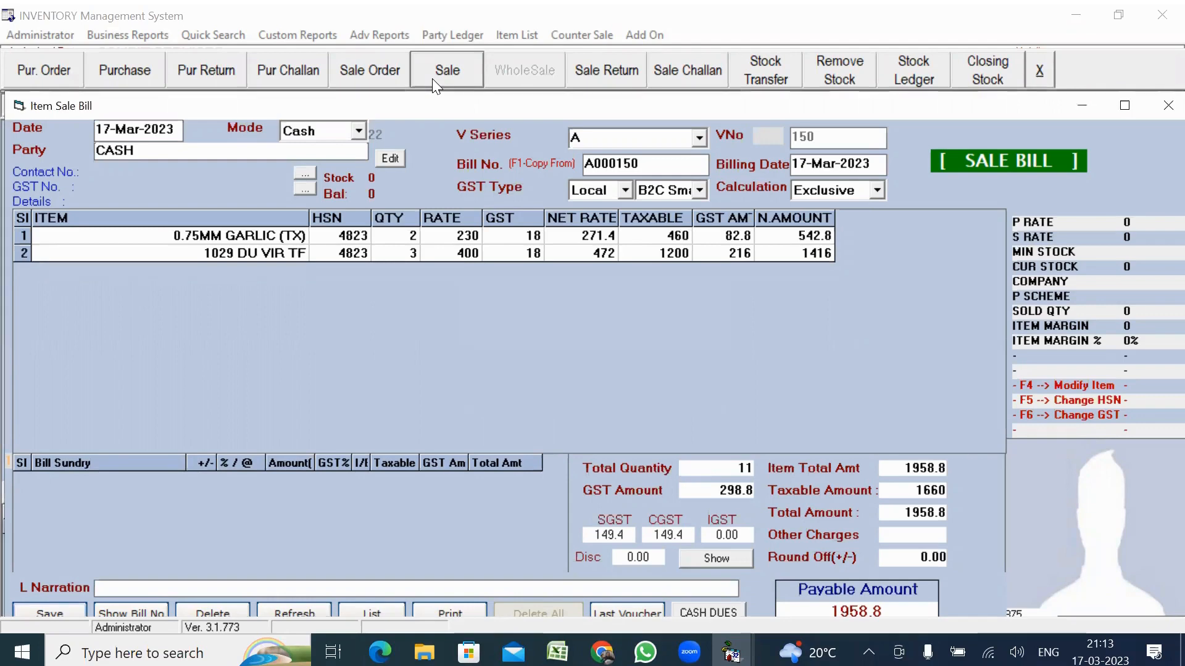
Add PrintBillA4 to the already chosen PrintBill A4 - Ashish Medical format and preview the saved bill
key("Tab")
key("Tab")
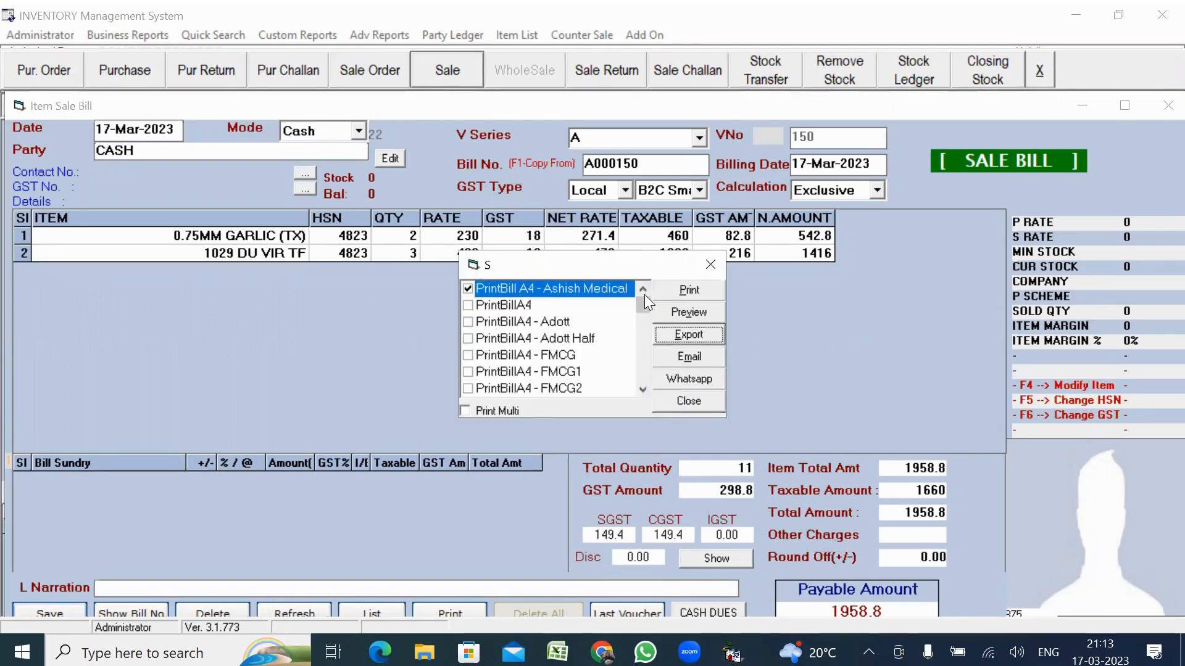
left_click_drag(644, 309, 645, 275)
left_click(520, 306)
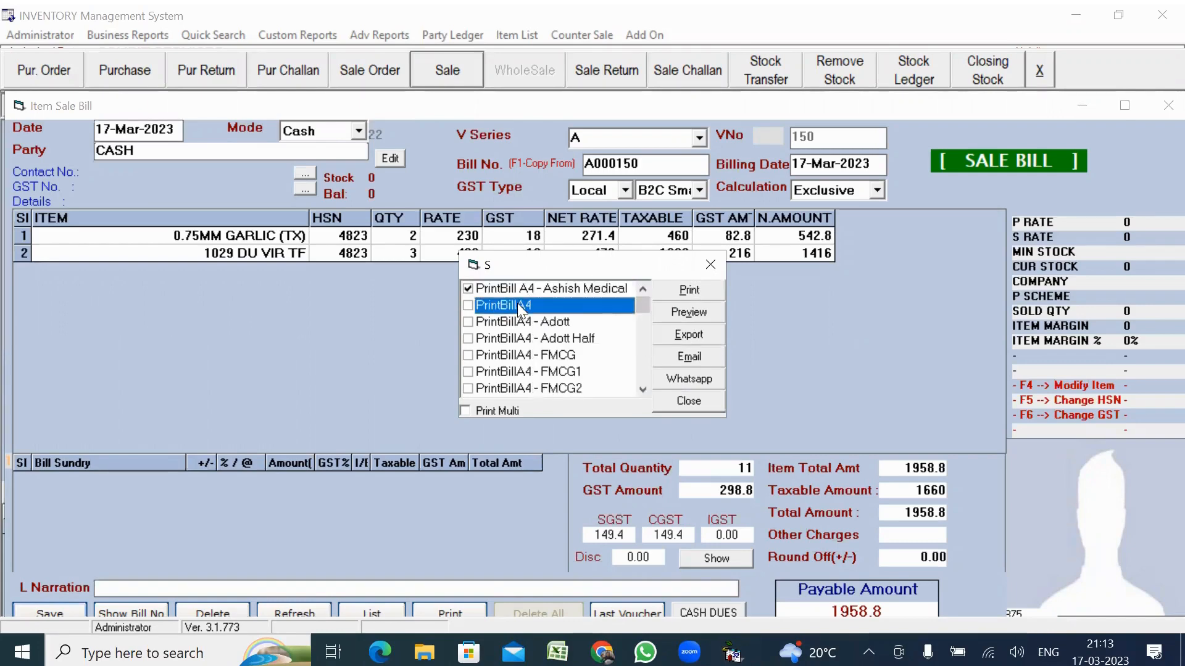
key("Return")
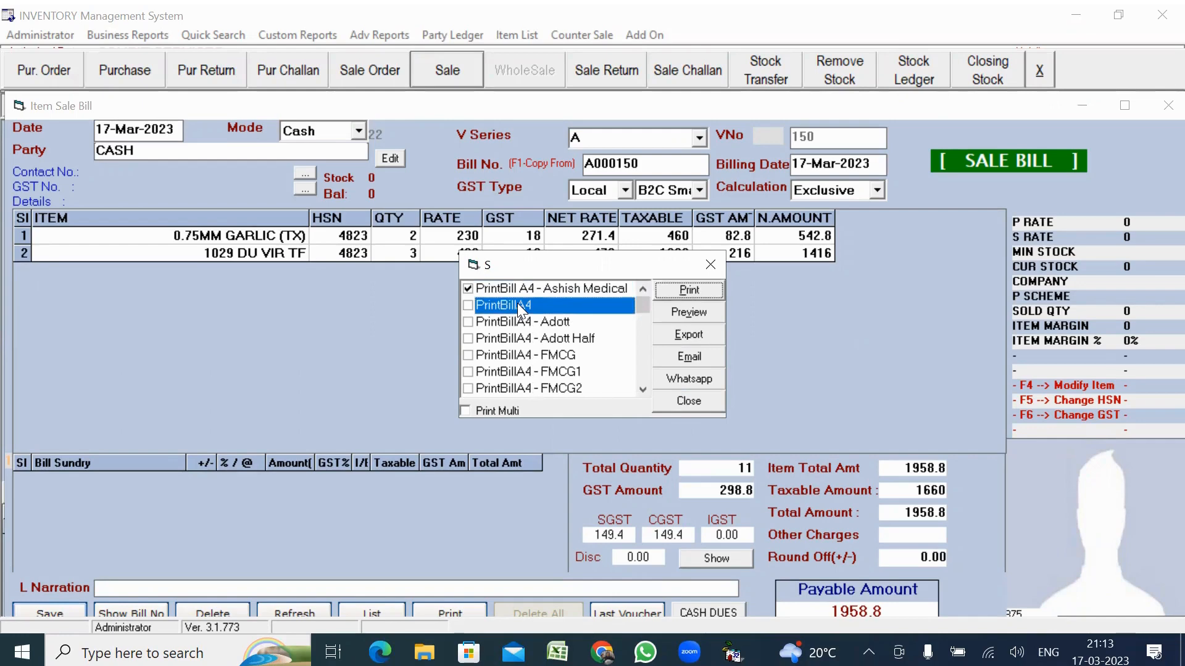
key("Tab")
key("Return")
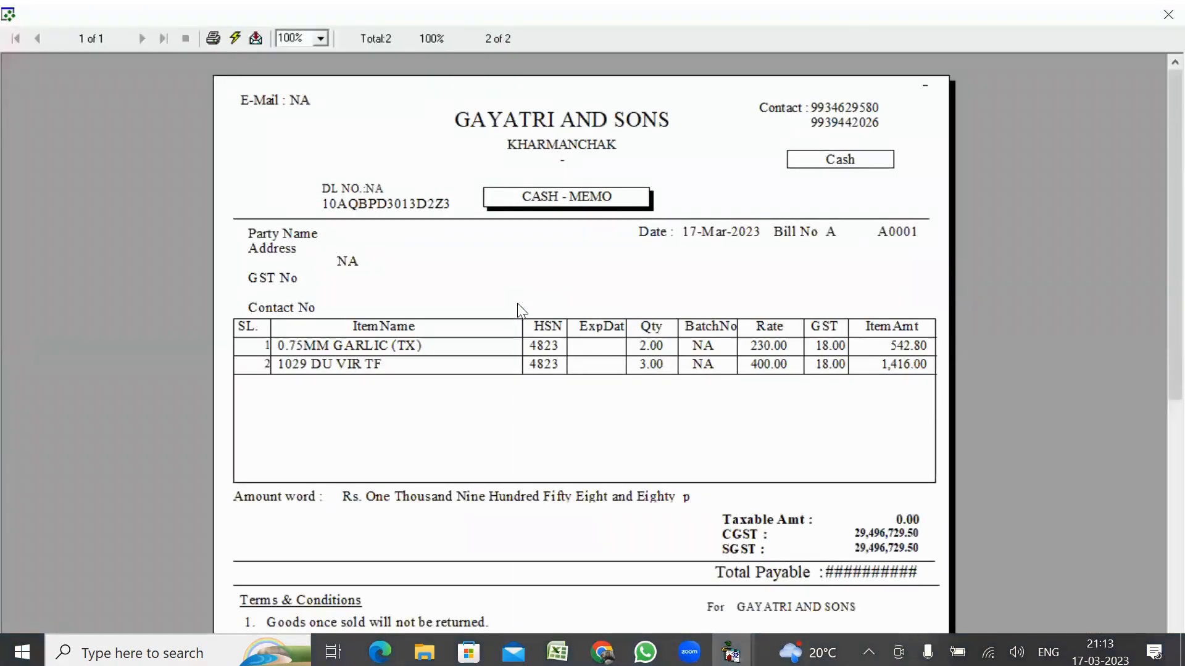
Examine the cash memo preview from its header down to the terms and conditions, and close it
scroll(521, 311, "down", 3)
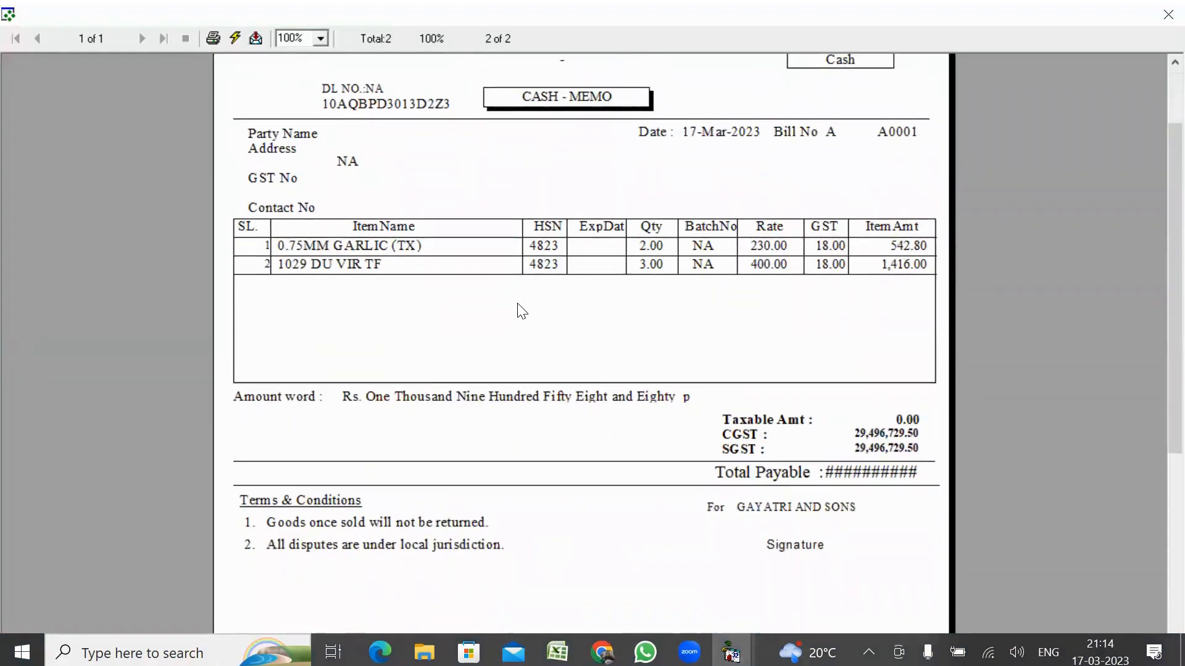
scroll(522, 311, "down", 1)
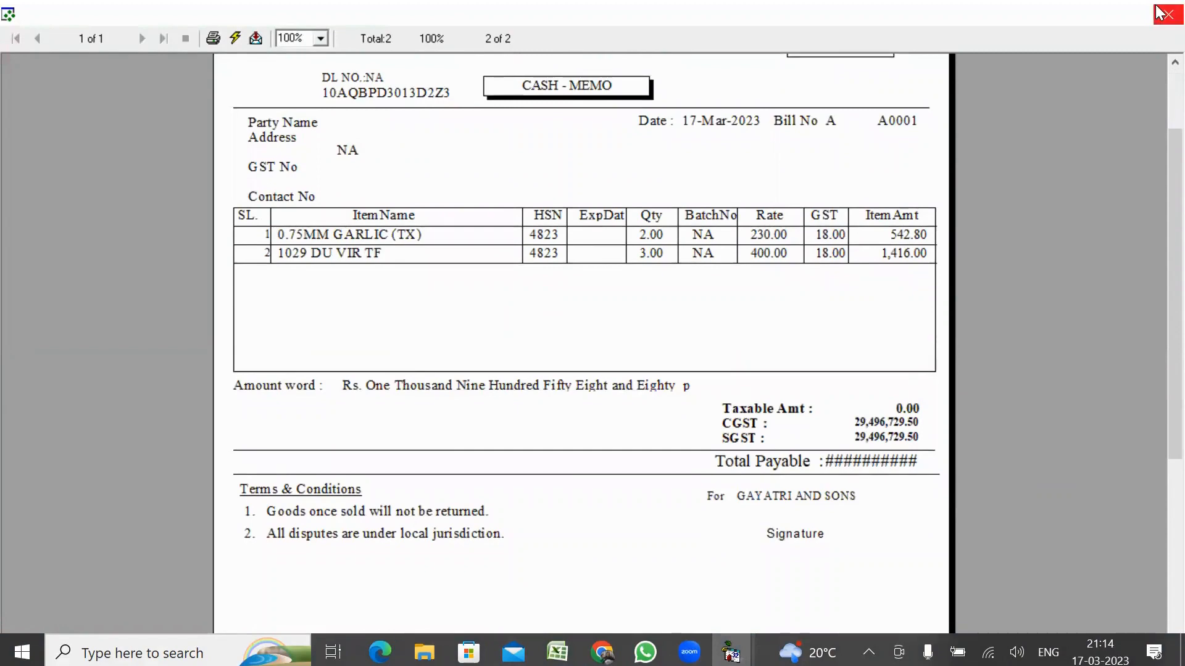
scroll(1160, 17, "down", 1)
scroll(1160, 17, "down", 10)
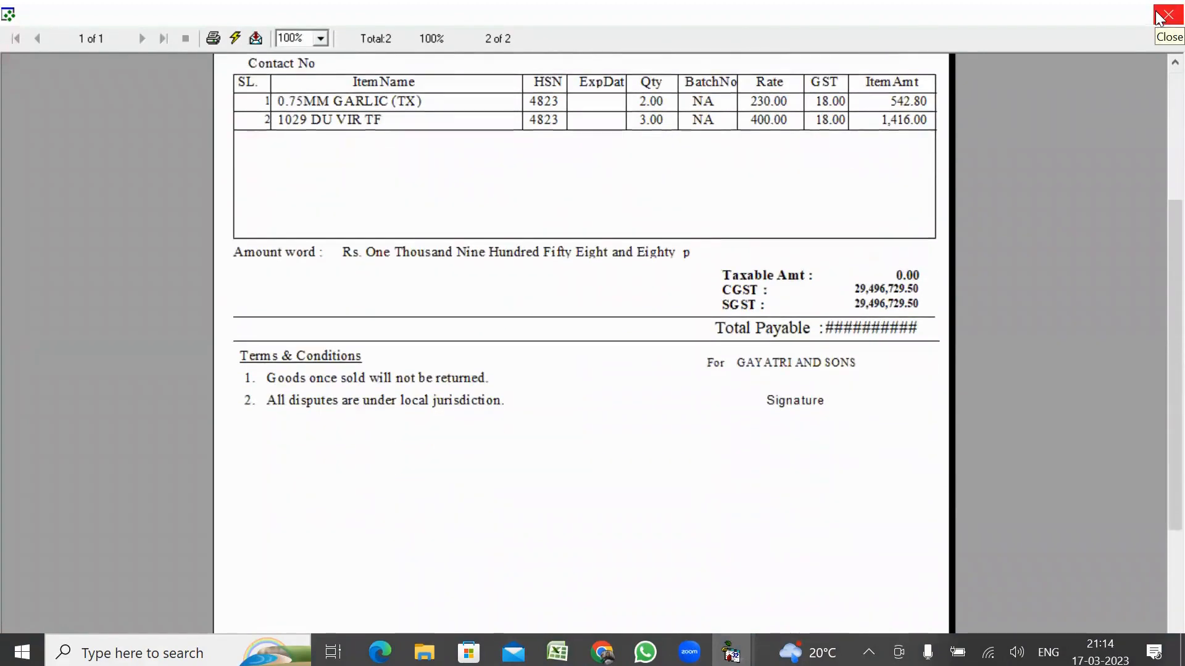
scroll(1160, 17, "up", 1)
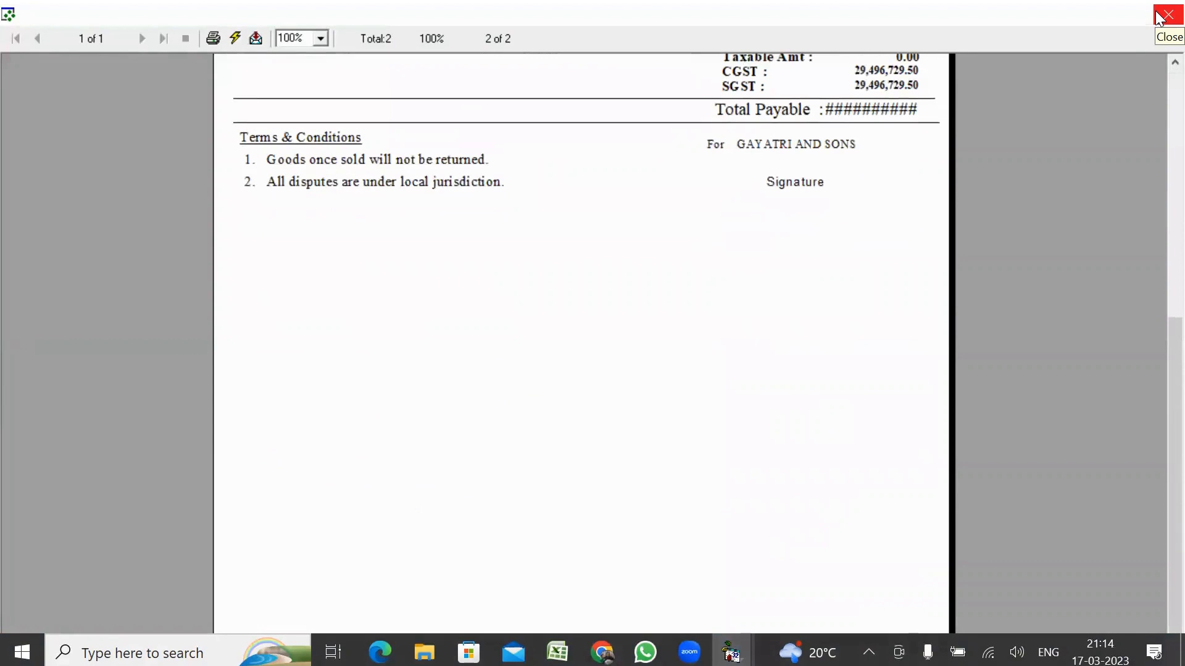
scroll(1160, 18, "up", 13)
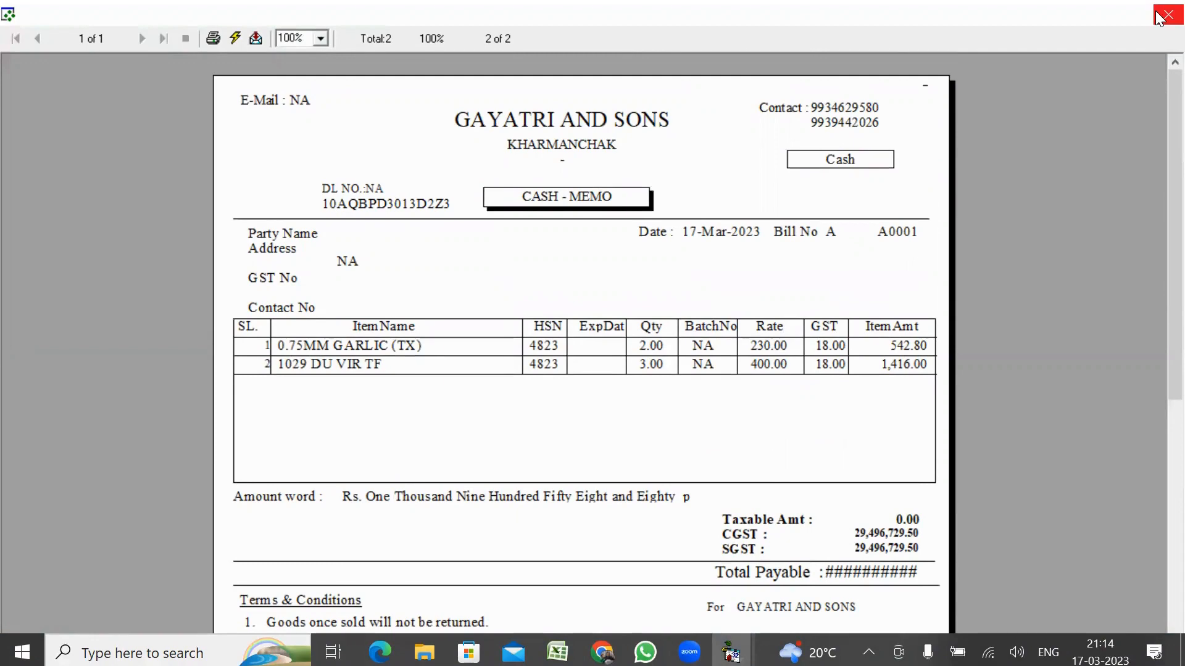
left_click(1159, 17)
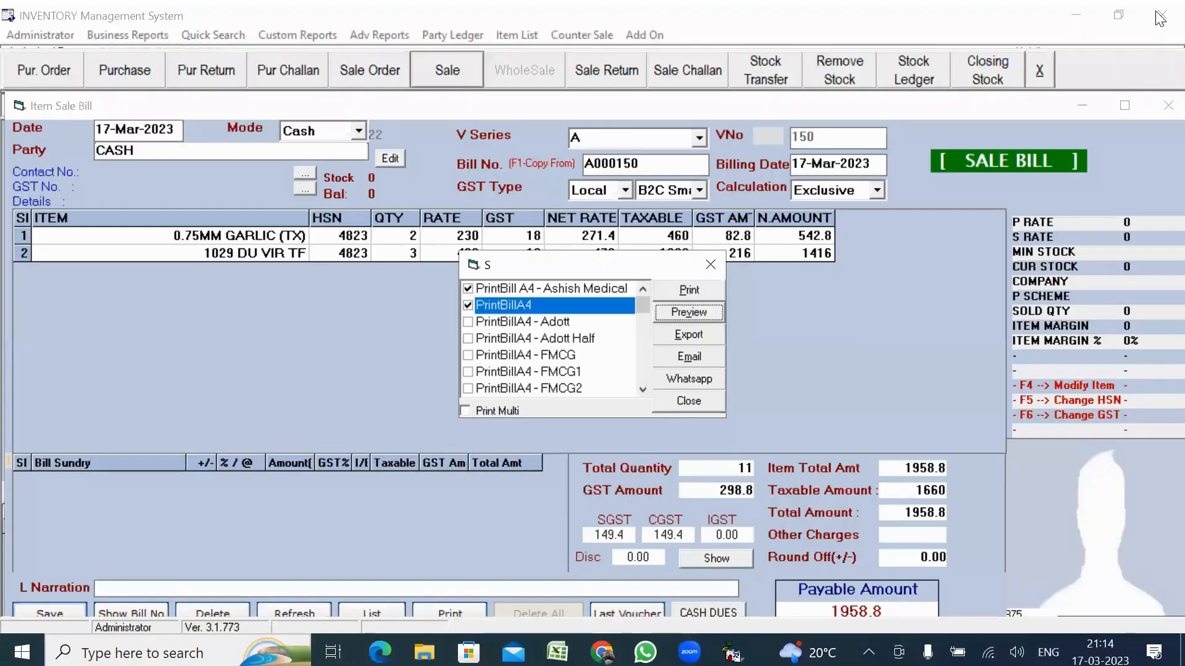
Preview the bill with only the PrintBill A4 - Ashish Medical format chosen, and close the preview
left_click(473, 301)
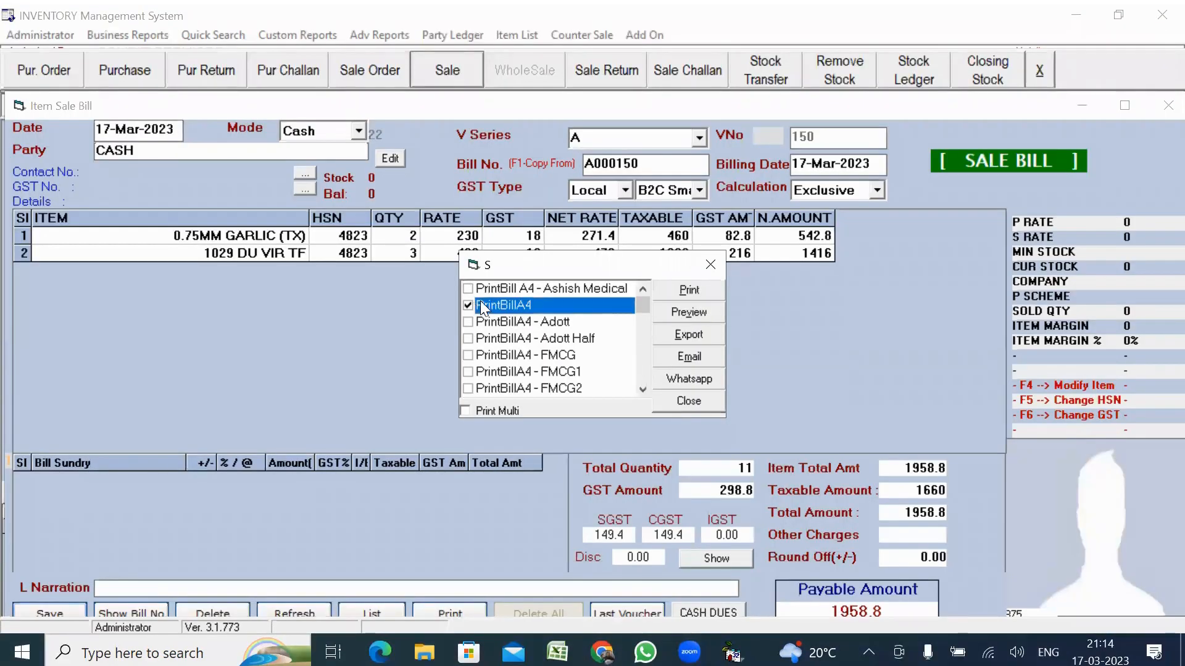
left_click(534, 290)
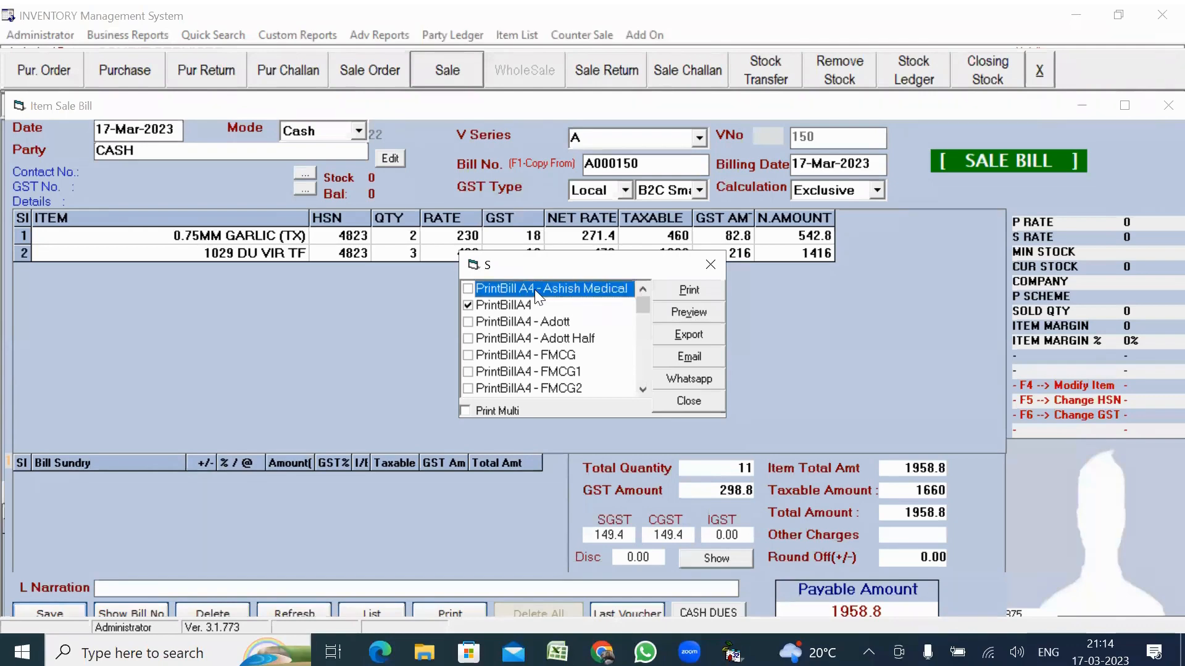
left_click(467, 305)
left_click(468, 289)
left_click(690, 312)
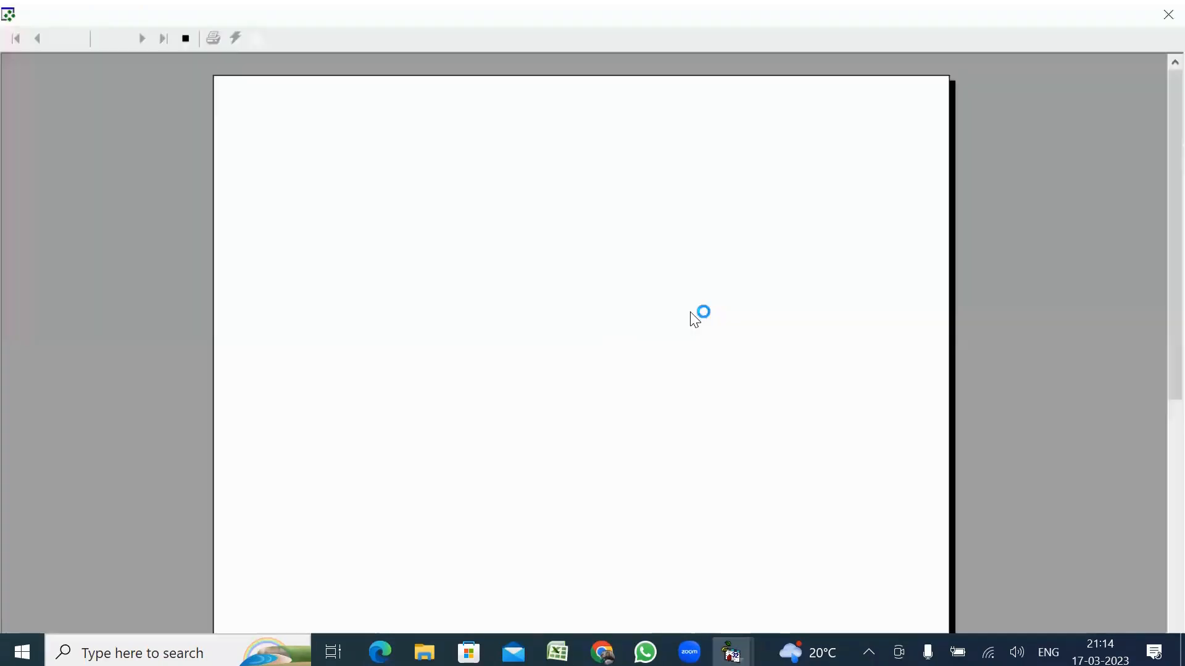
left_click(1160, 14)
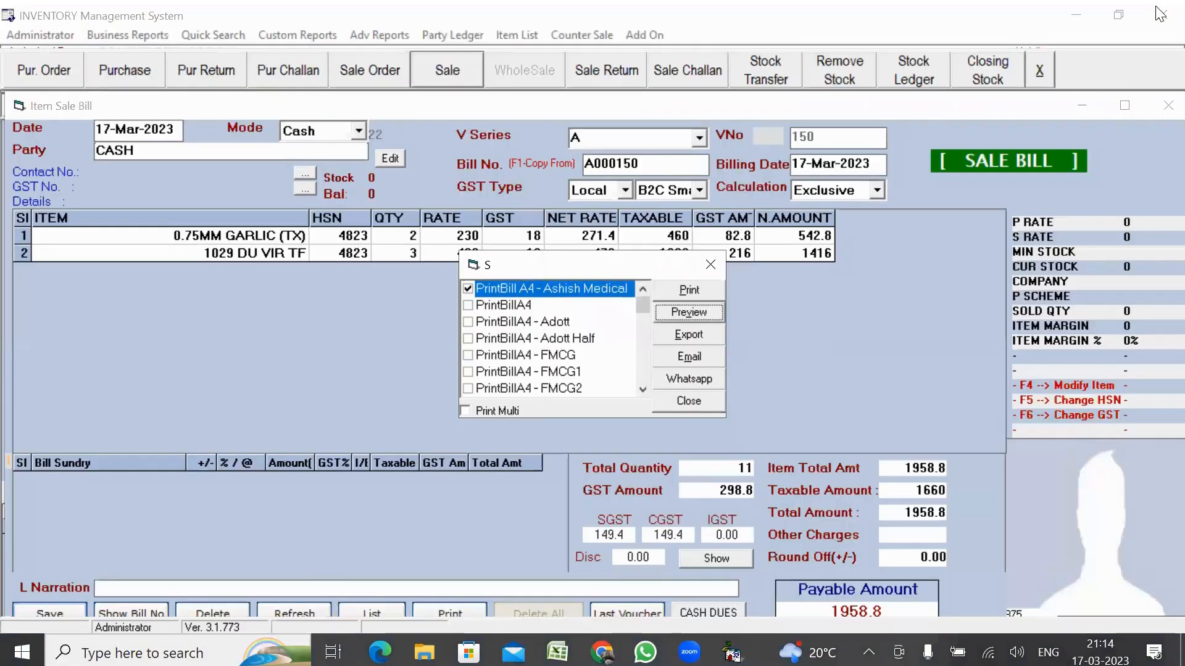
Preview the bill with only the PrintBillA4 format chosen and examine its item table, GST summary and terms
left_click(471, 287)
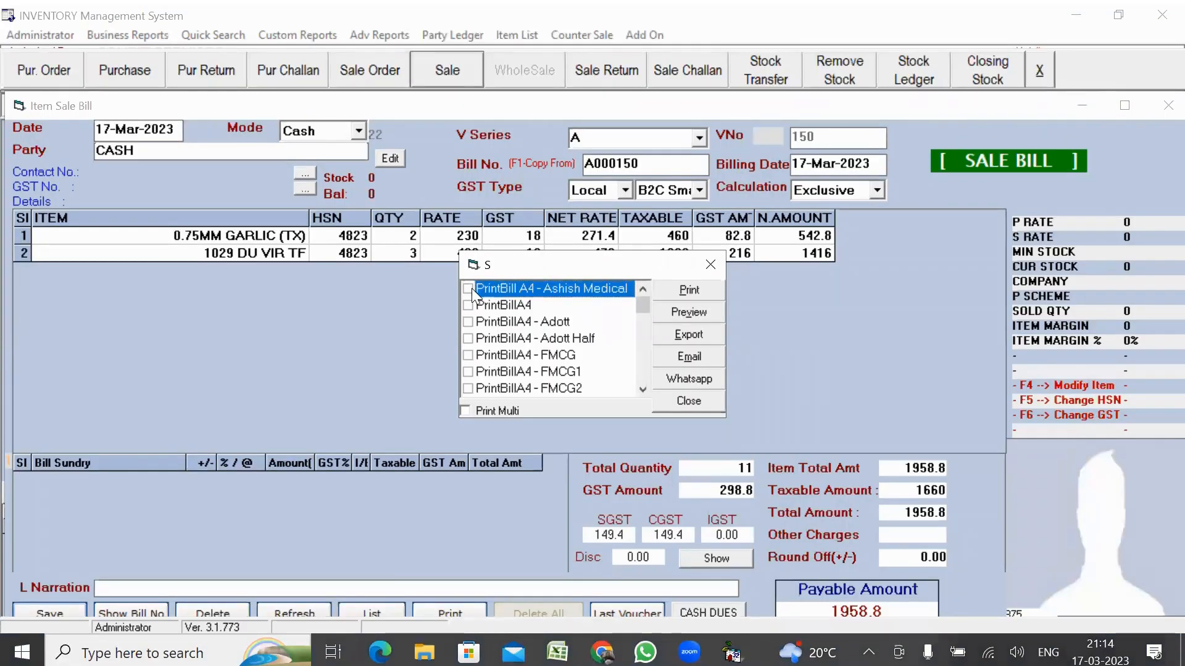
left_click(468, 305)
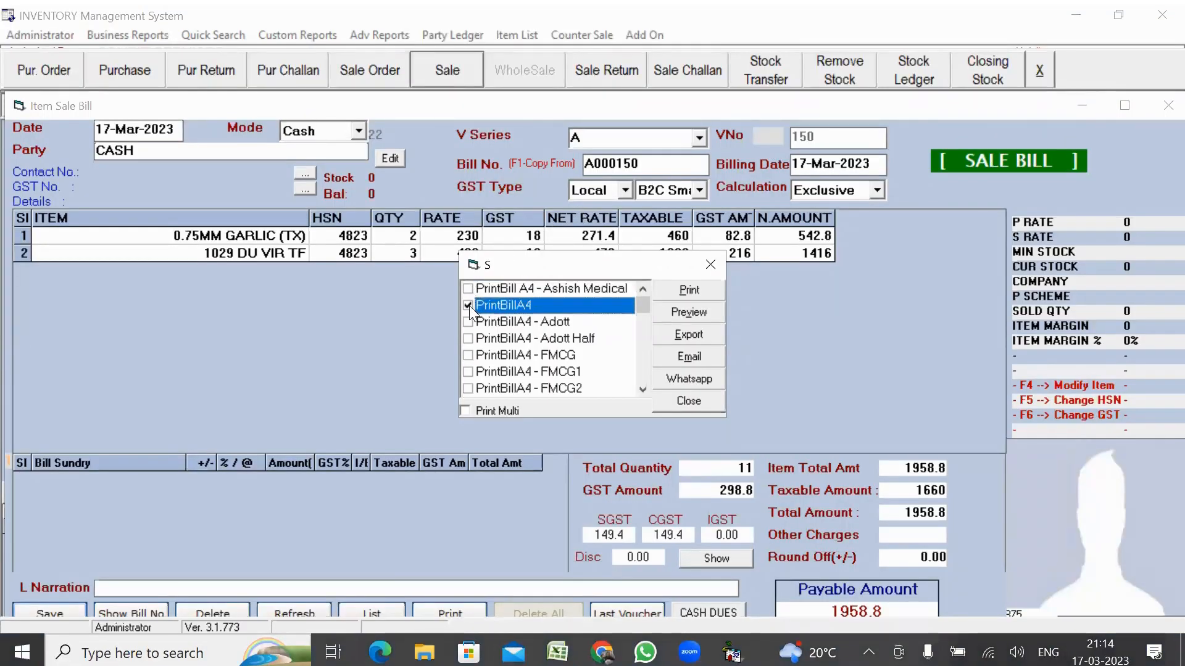
left_click(681, 314)
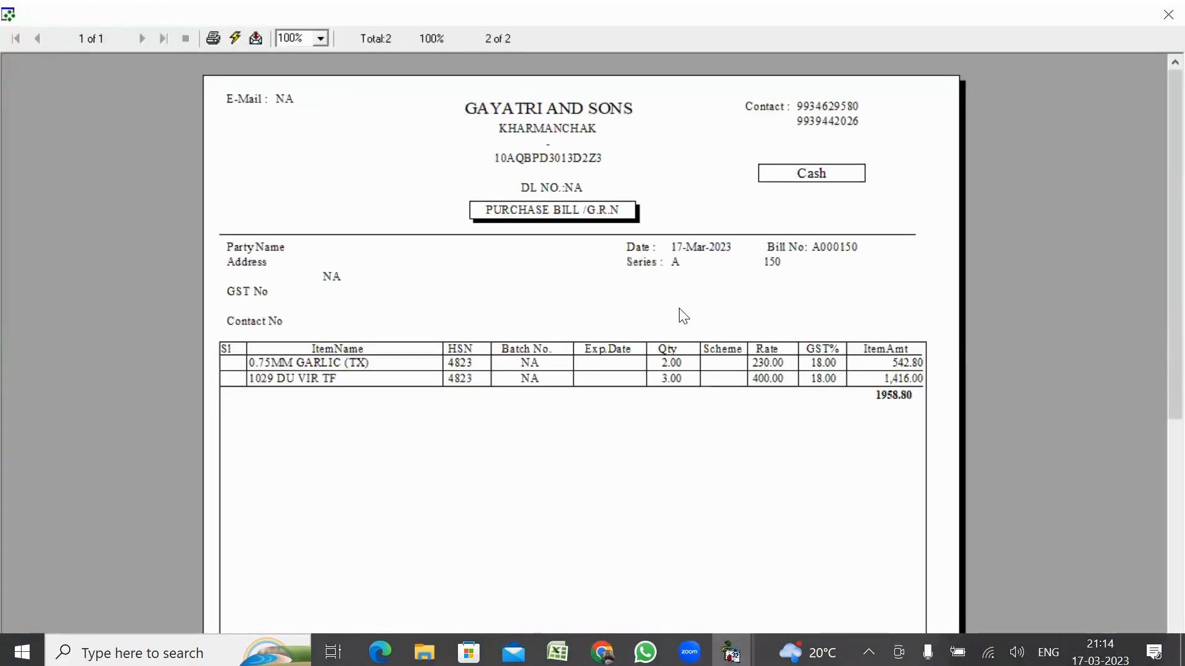
scroll(684, 316, "down", 5)
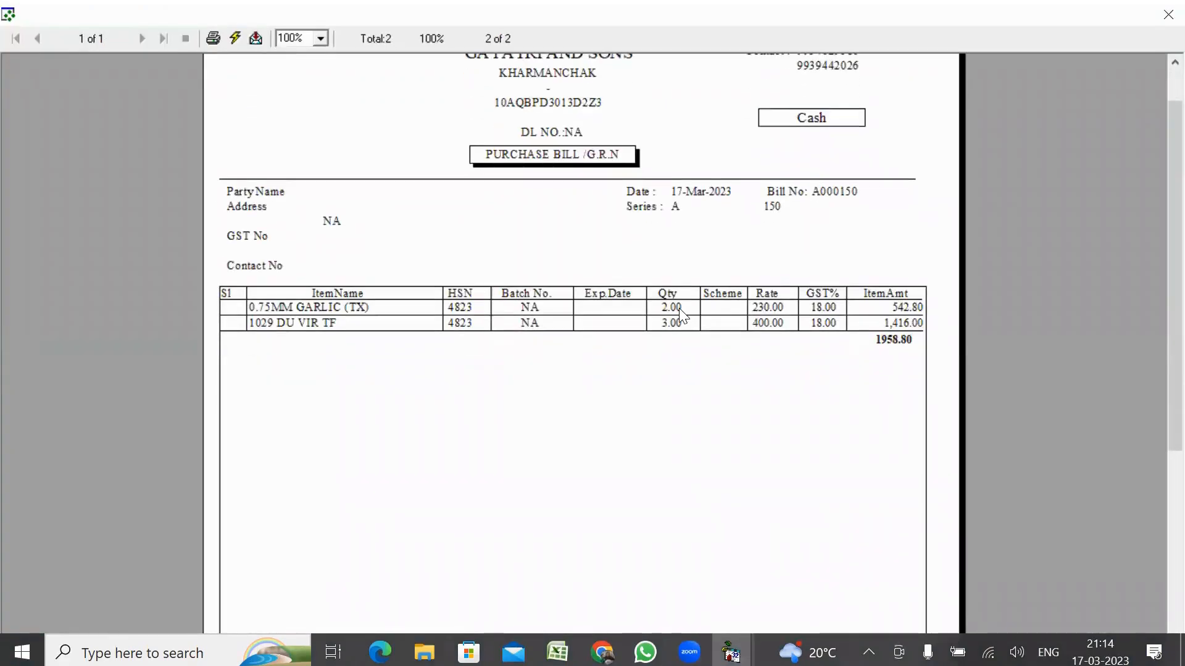
scroll(684, 316, "down", 3)
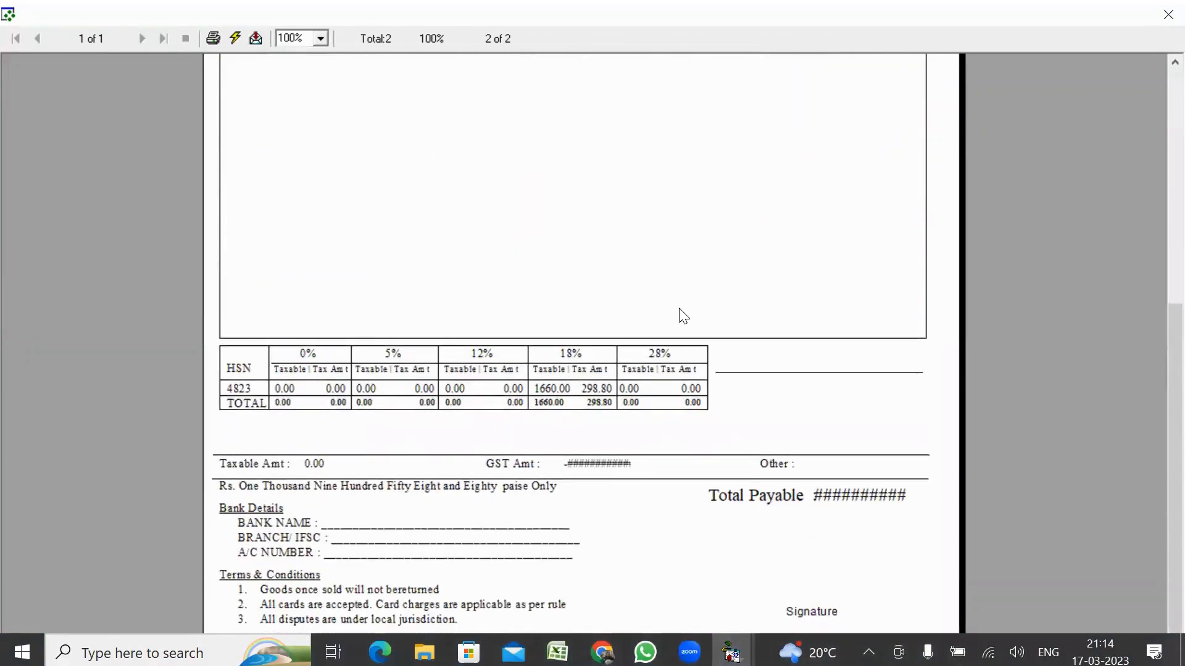
scroll(683, 316, "up", 1)
scroll(684, 316, "up", 4)
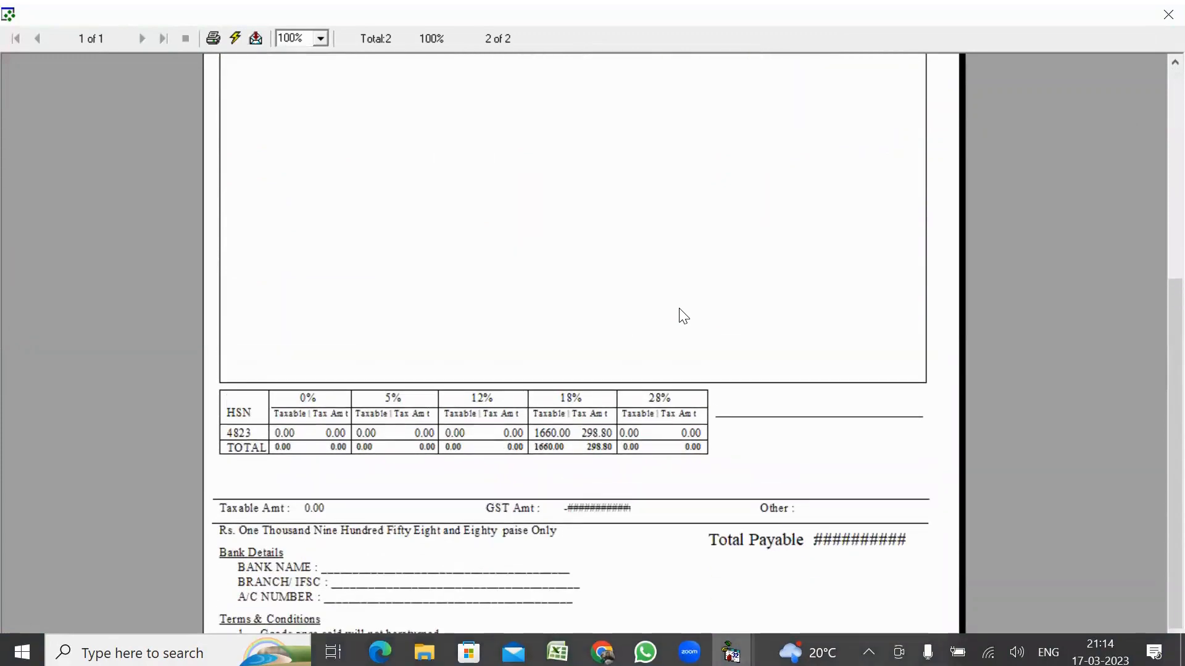
scroll(683, 316, "up", 3)
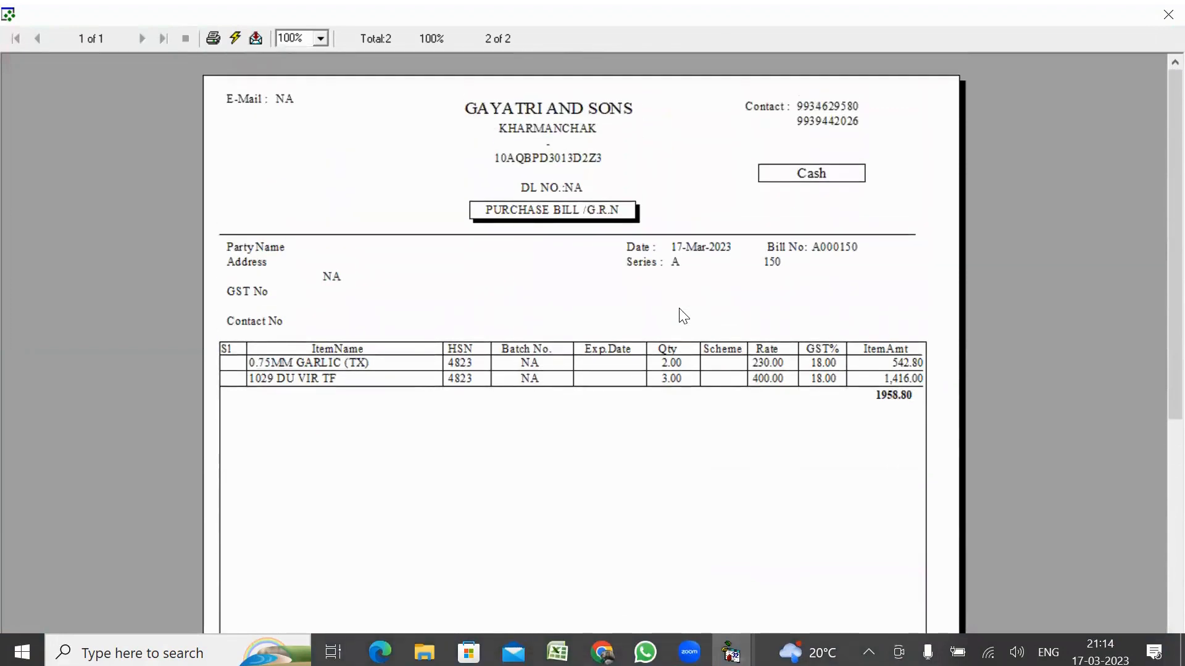
Close the PrintBillA4 preview and leave the print options of the bill
left_click(1159, 20)
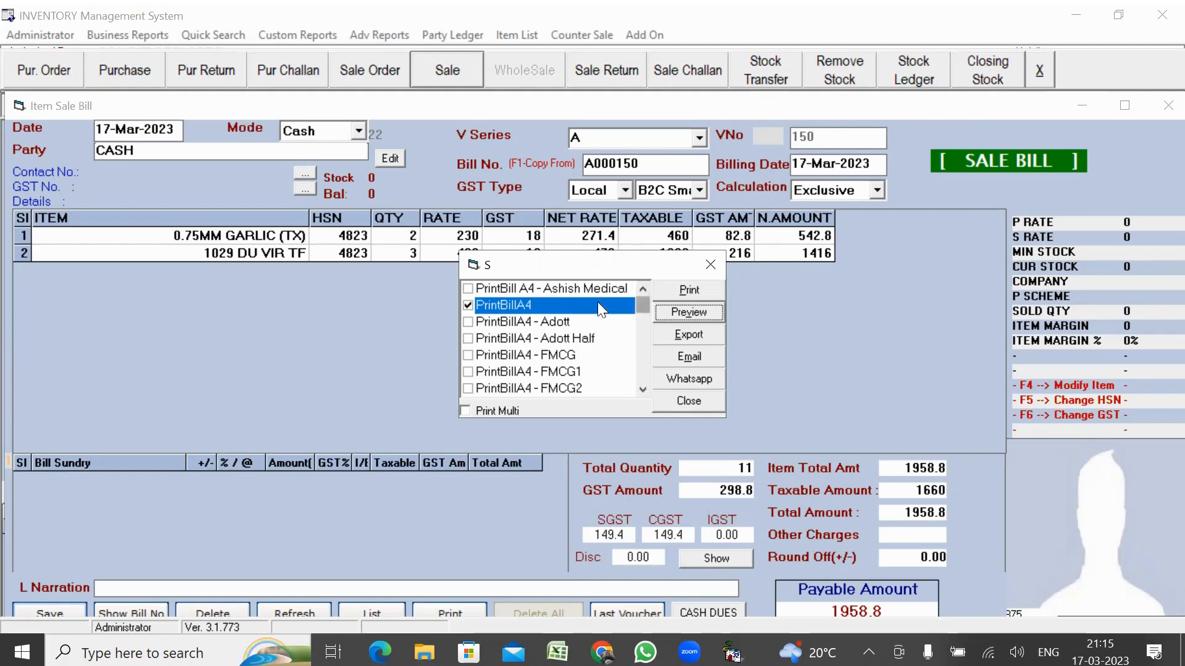
left_click_drag(640, 309, 635, 265)
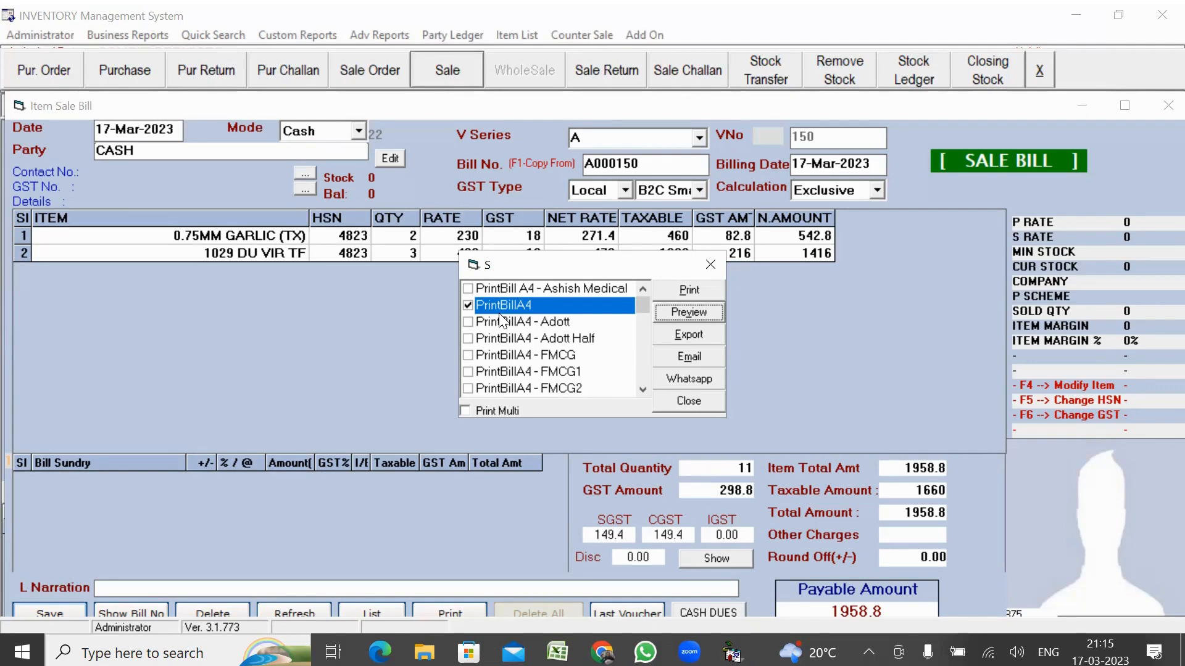
left_click(673, 406)
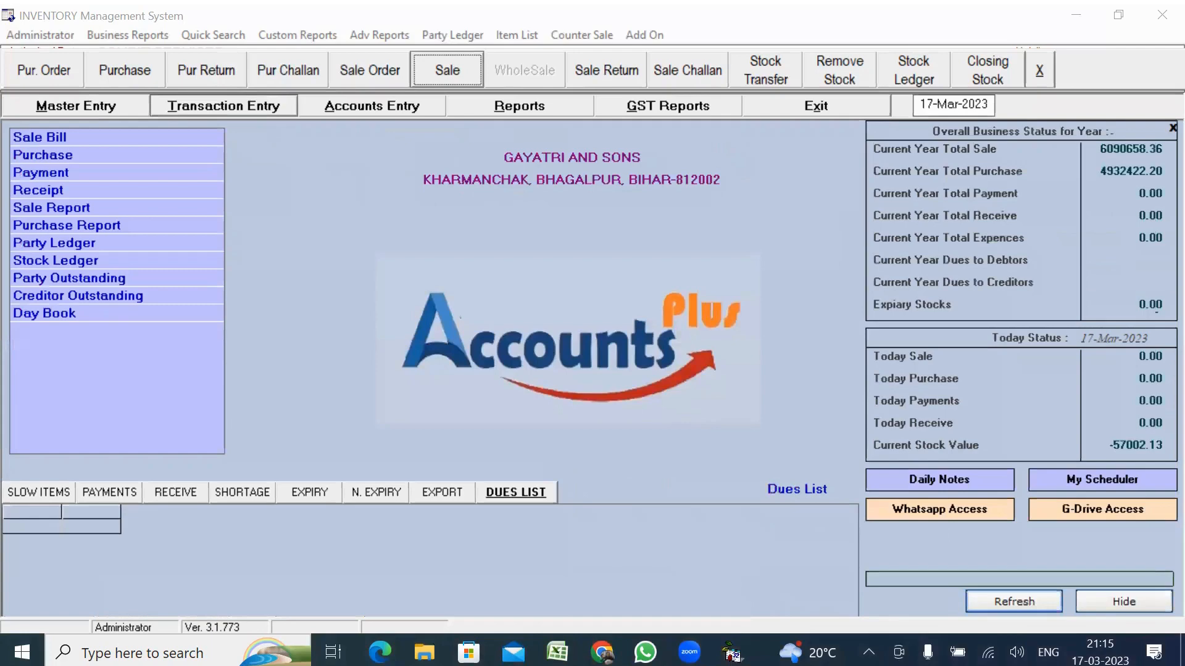
Switch to File Explorer and open the AccountsPlus2021GST_win7 folder on Local Disk (E:)
key("alt+Tab")
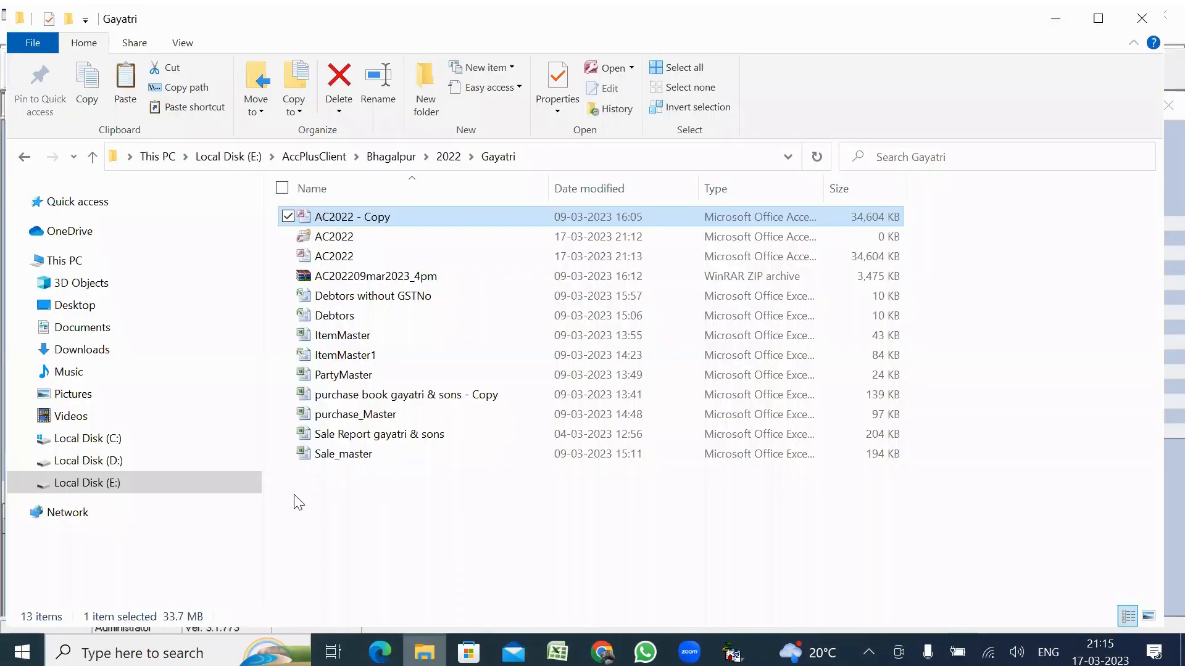
left_click(111, 484)
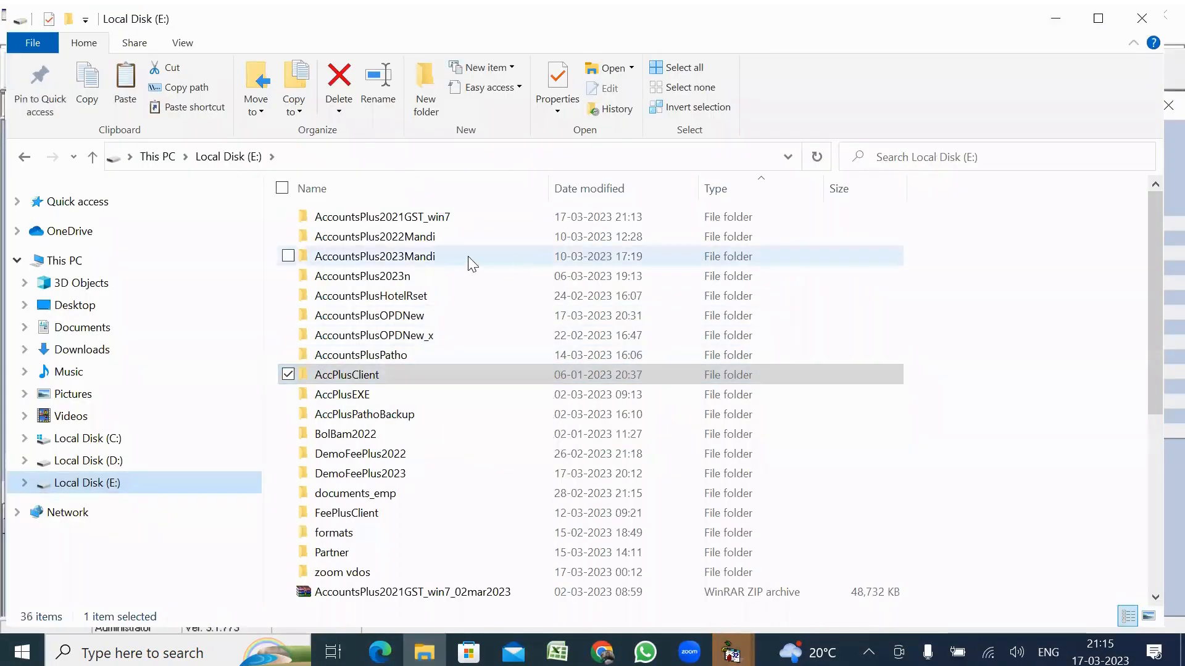
left_click(395, 219)
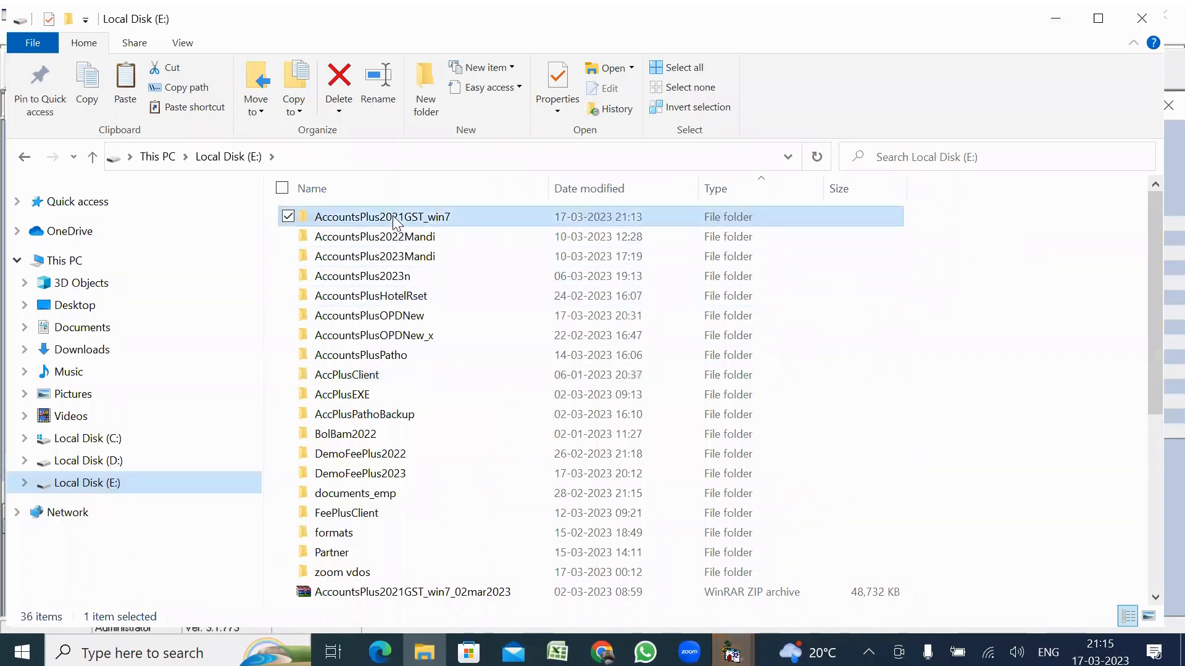
double_click(394, 220)
Look through the folder's contents from the subfolders down to the AccountsPlus project file
key("Down")
key("Down")
key("Down")
key("Down")
key("Down")
key("Down")
key("Down")
key("Down")
key("Down")
key("Down")
key("Down")
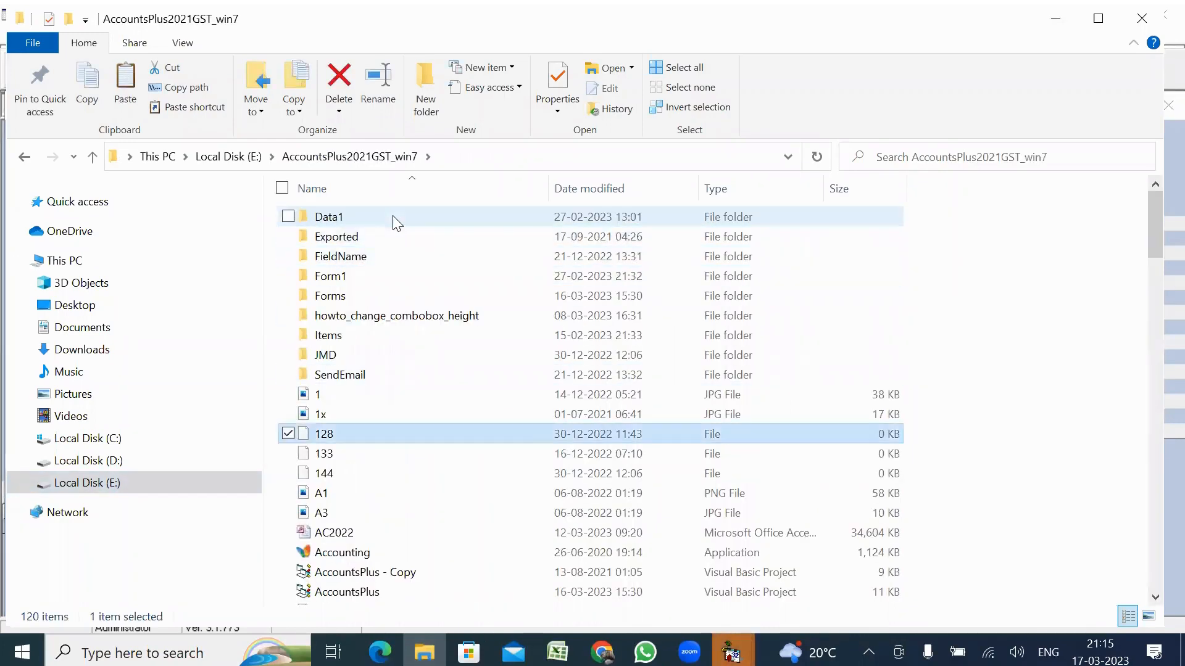
key("Down")
key("Down")
key("Down")
key("Down")
key("Down")
key("Down")
key("Down")
key("Down")
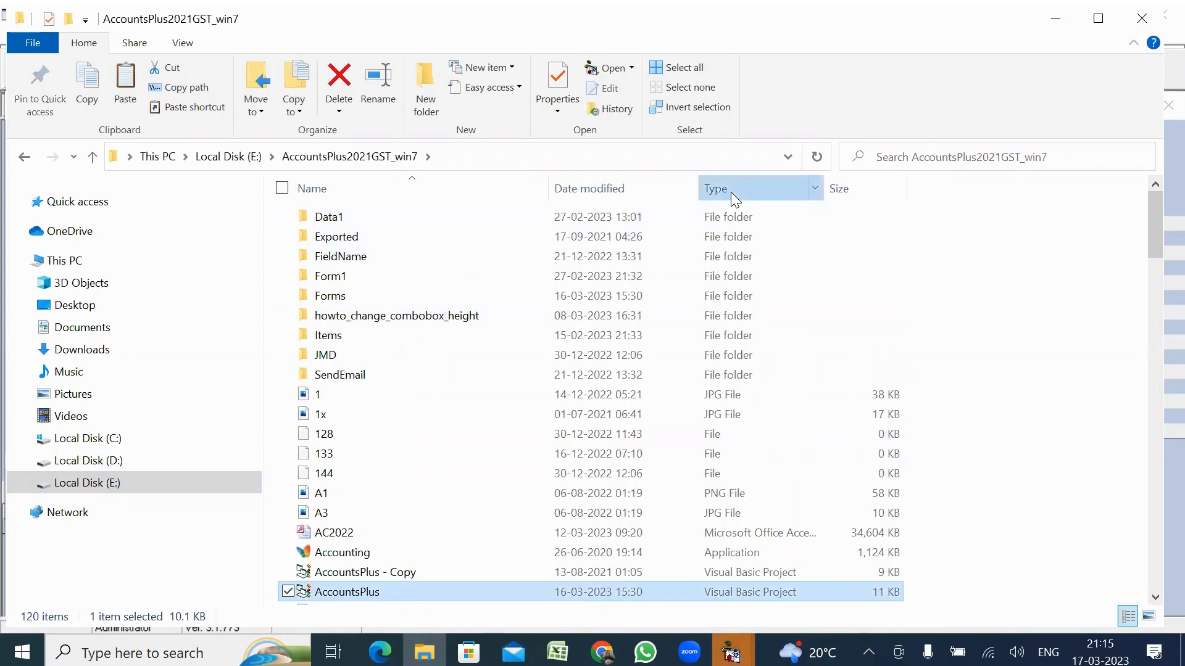
Sort the folder's files by type and go to the last file, the SendEmail archive
left_click(731, 191)
key("Down")
key("Down")
key("Down")
key("Down")
key("Down")
key("Down")
key("Down")
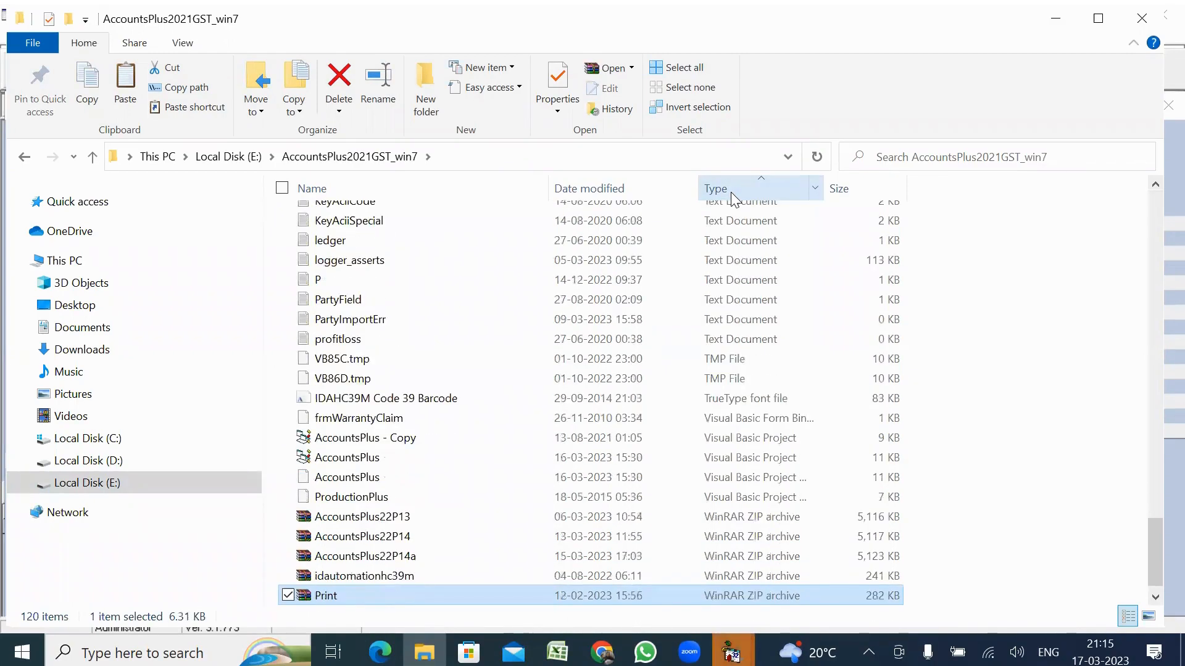
key("Down")
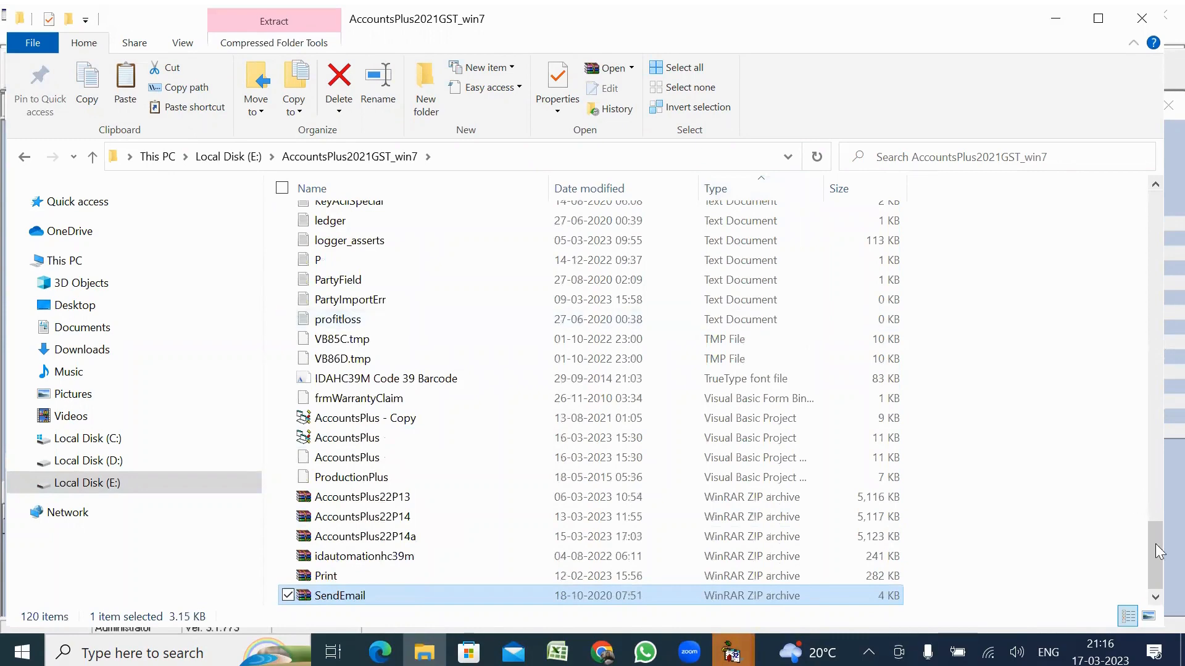
Look back up the type-sorted list to find where the Crystal Reports files begin
key("Up")
key("Up")
key("Up")
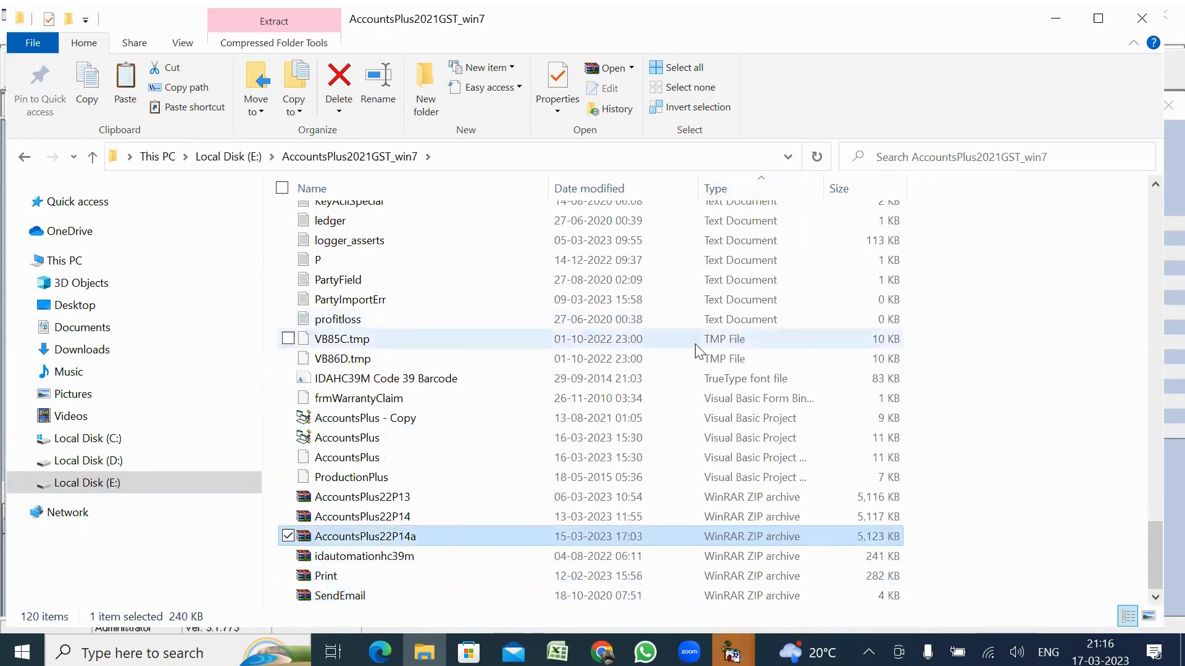
key("Up")
key("Up")
key("Up")
key("Up")
key("Up")
key("Up")
key("Up")
key("Up")
key("Up")
key("Up")
key("Up")
key("Up")
key("Up")
key("Up")
key("Up")
key("Up")
key("Up")
key("Up")
key("Up")
key("Up")
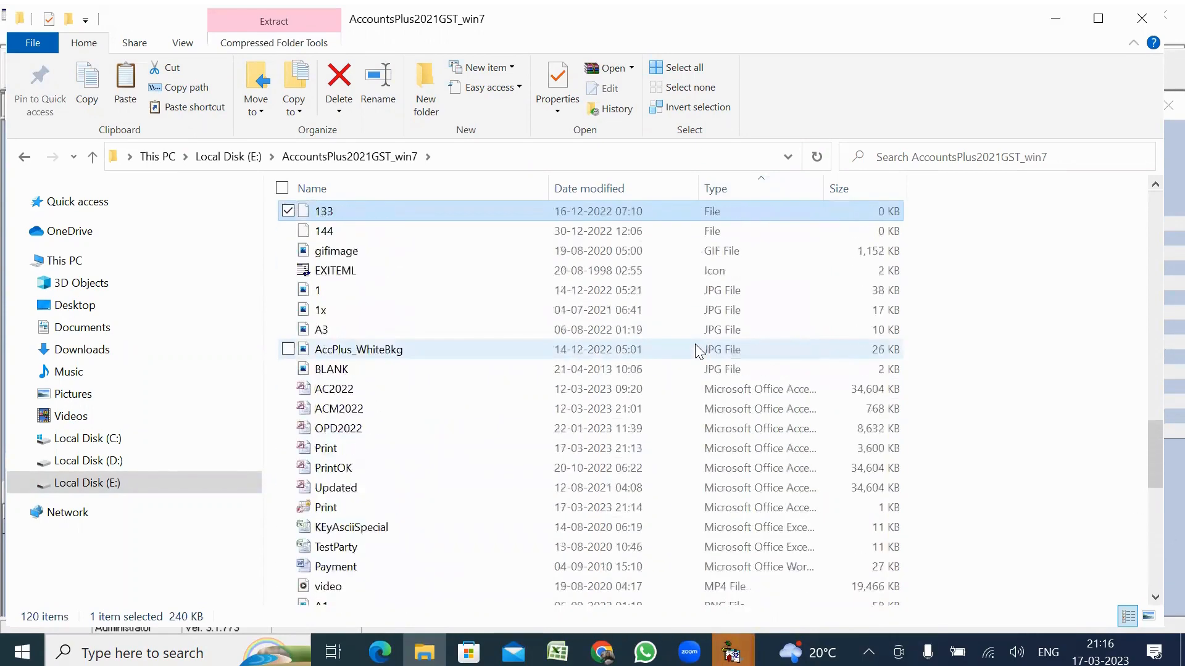
key("Up")
key("Up")
key("Up")
key("Up")
key("Up")
key("Up")
key("Up")
key("Up")
key("Up")
key("Up")
key("Up")
key("Up")
key("Up")
key("Up")
key("Up")
key("Up")
key("Up")
key("Up")
key("Up")
key("Up")
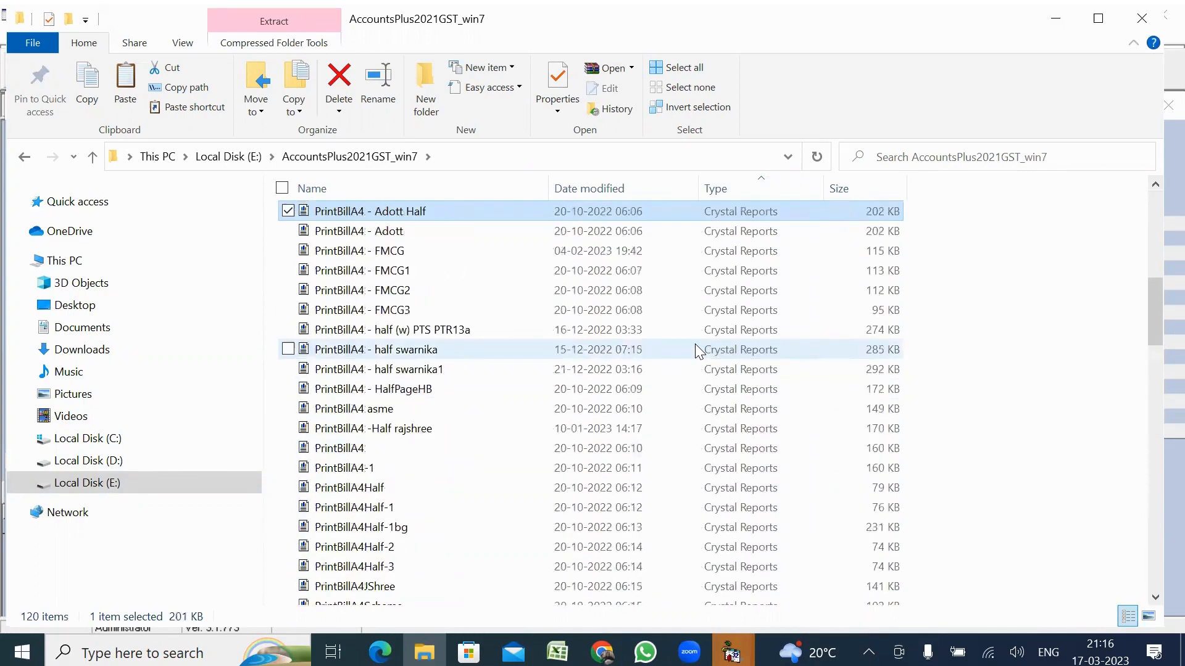
key("Up")
key("Up")
key("Up")
key("Up")
key("Up")
key("Up")
key("Up")
key("Up")
key("Up")
key("Up")
key("Up")
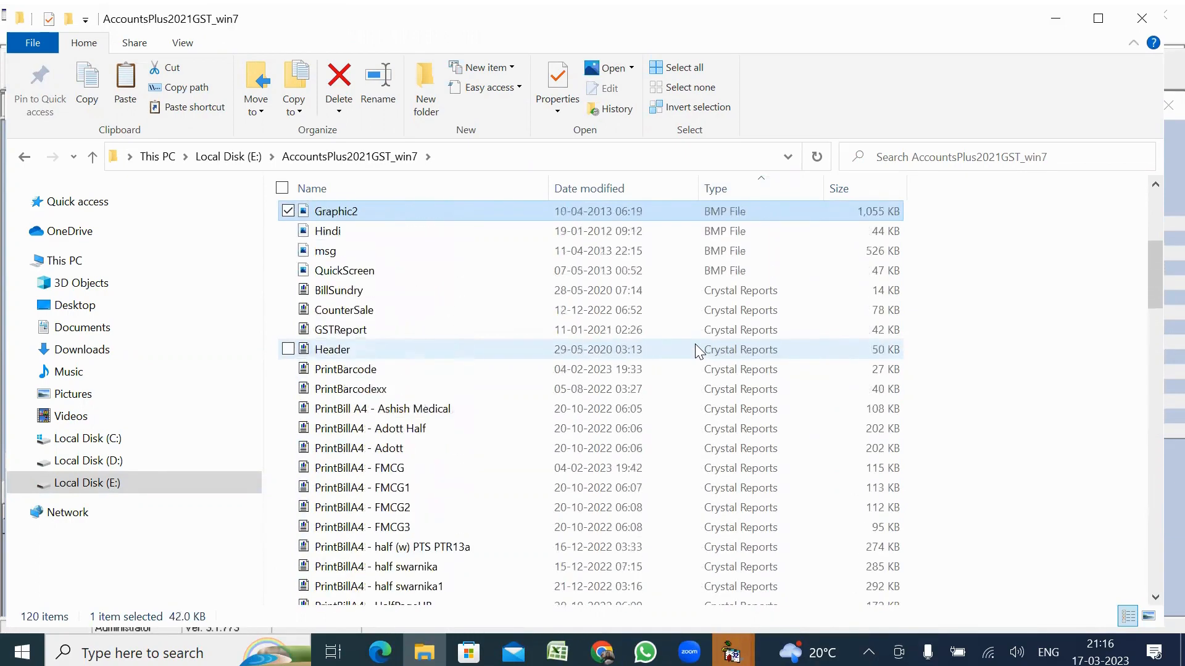
Examine the Crystal Reports bill formats from PrintBill A4 - Ashish Medical down to the PrintBillTherm files
key("Down")
key("Down")
key("Down")
key("Down")
key("Down")
key("Down")
key("Down")
key("Down")
key("Down")
key("Down")
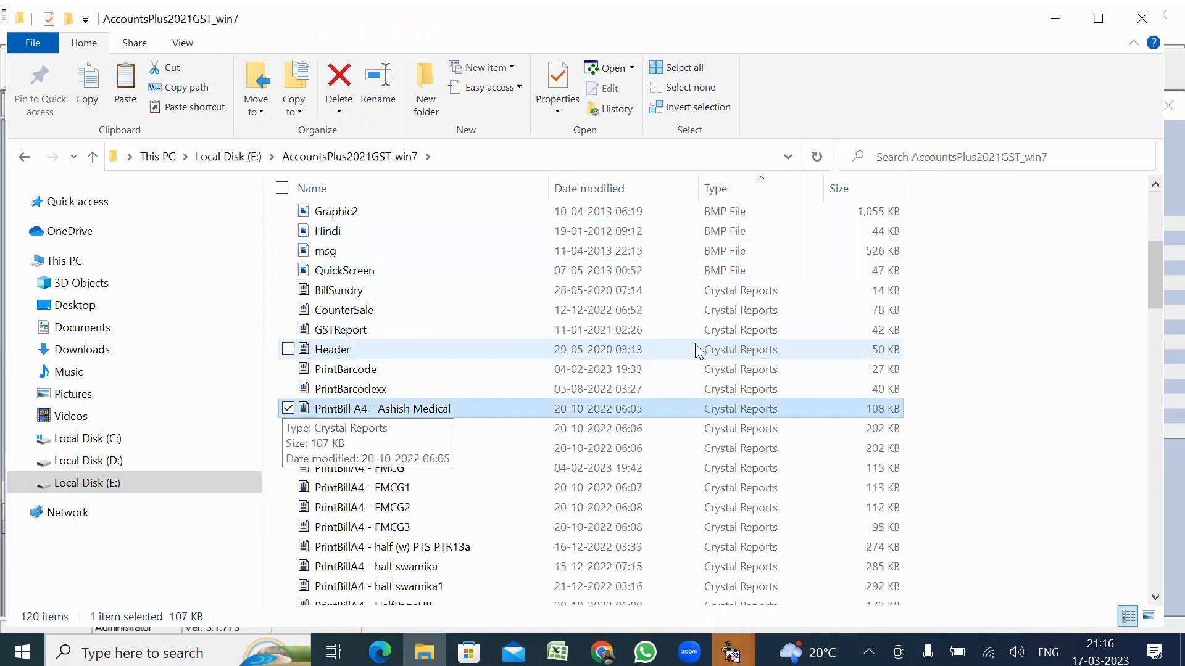
key("Down")
key("Down")
key("Down")
key("Down")
key("Down")
key("Down")
key("Down")
key("Down")
key("Down")
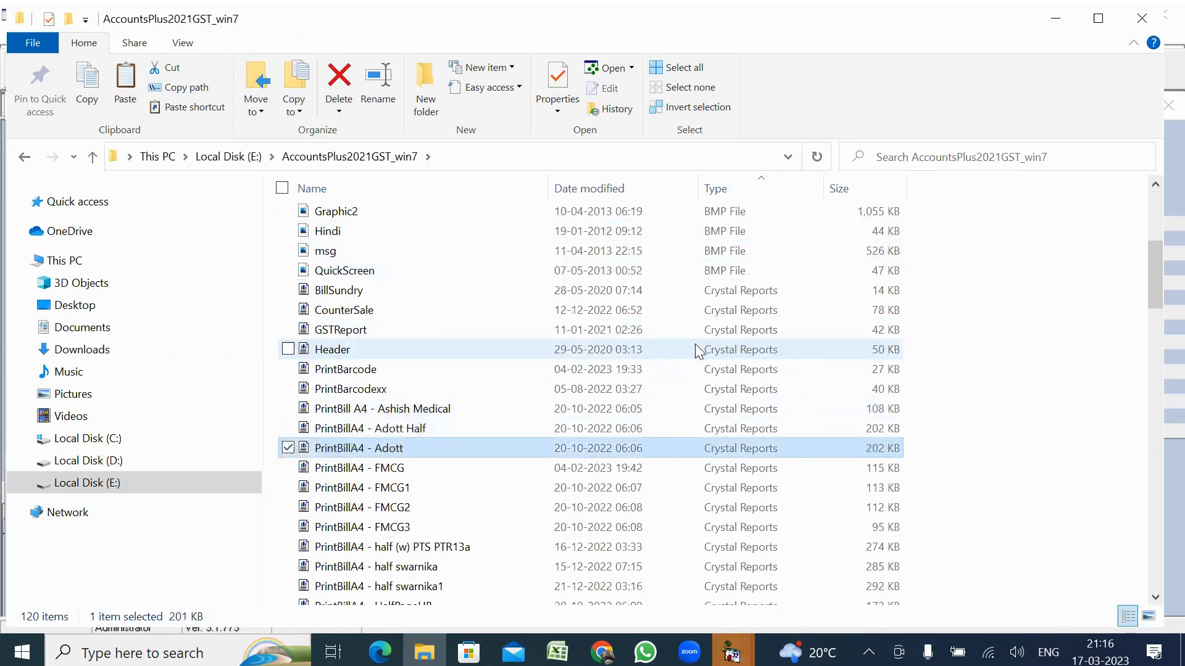
key("Down")
key("Down")
key("Down")
key("Down")
key("Down")
key("Down")
key("Down")
key("Down")
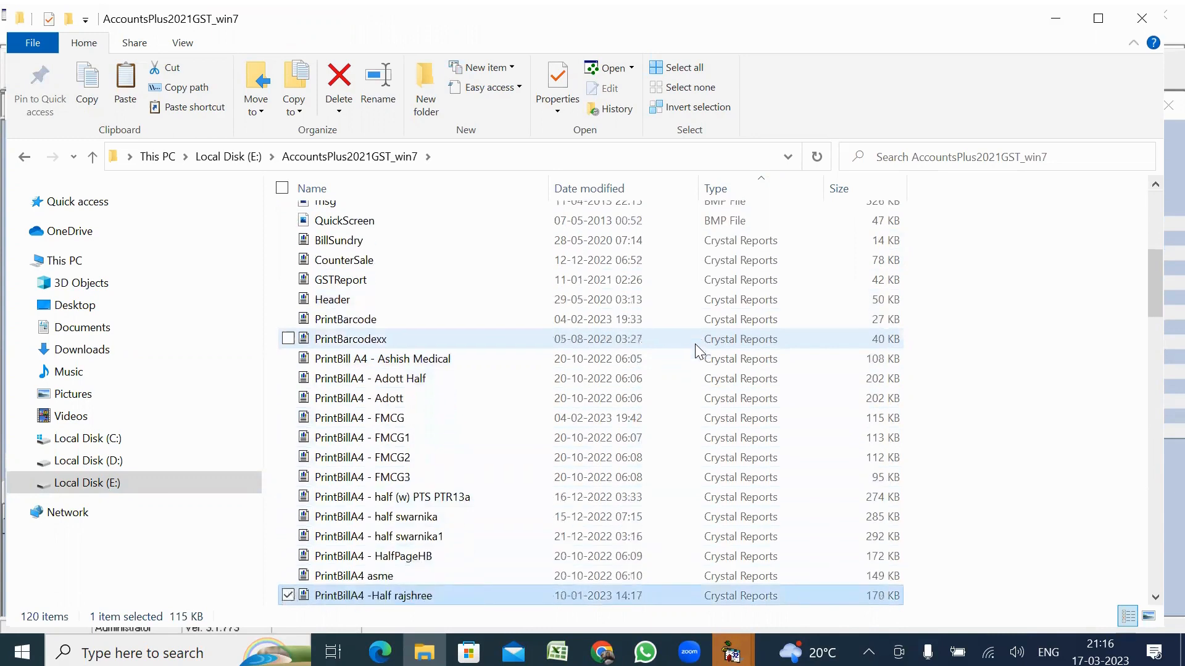
key("Down")
key("Down")
key("Down")
key("Down")
key("Down")
key("Down")
key("Down")
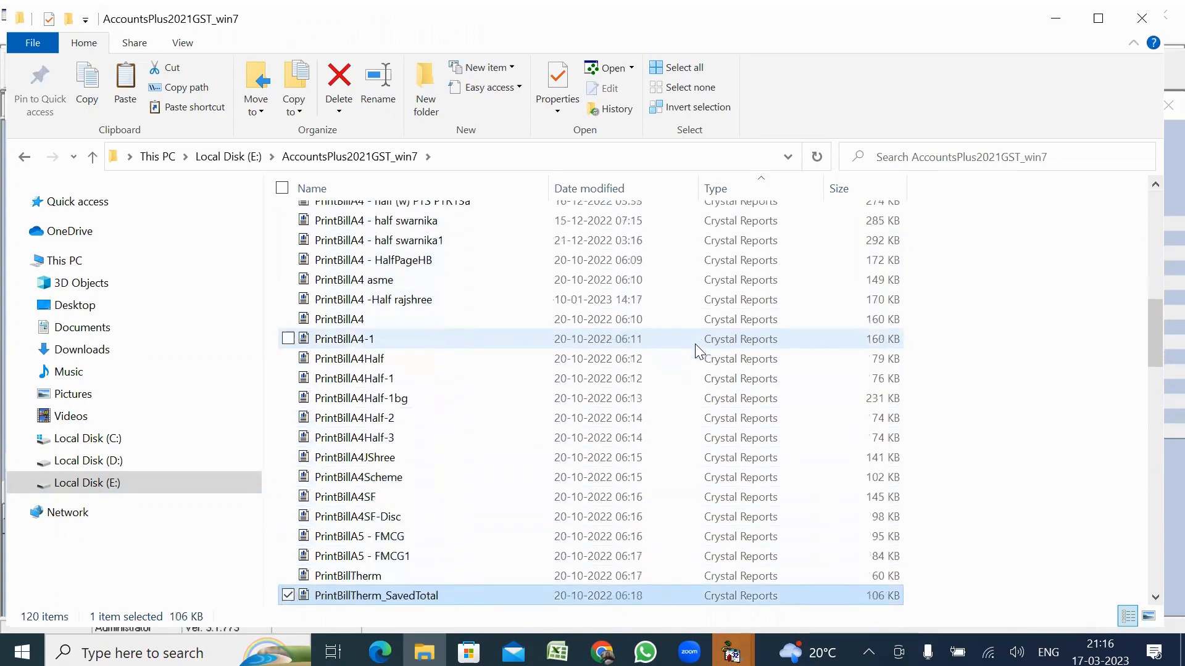
key("Down")
Review the bill print formats again from the PrintBillTherm files back up to the CounterSale report
key("Up")
key("Up")
key("Up")
key("Up")
key("Up")
key("Up")
key("Up")
key("Up")
key("Up")
key("Up")
key("Up")
key("Up")
key("Up")
key("Up")
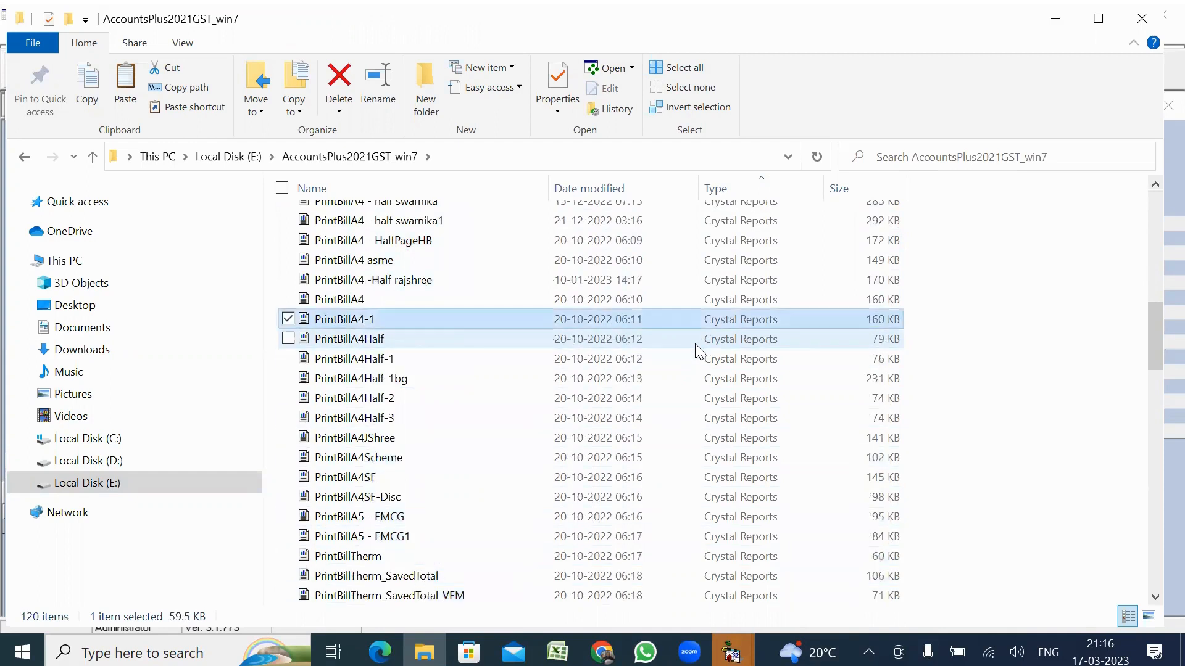
key("Up")
key("Up")
key("Up")
key("Up")
key("Up")
key("Up")
key("Up")
key("Up")
key("Up")
key("Up")
key("Up")
key("Up")
key("Up")
key("Up")
key("Up")
key("Up")
key("Up")
key("Up")
key("Up")
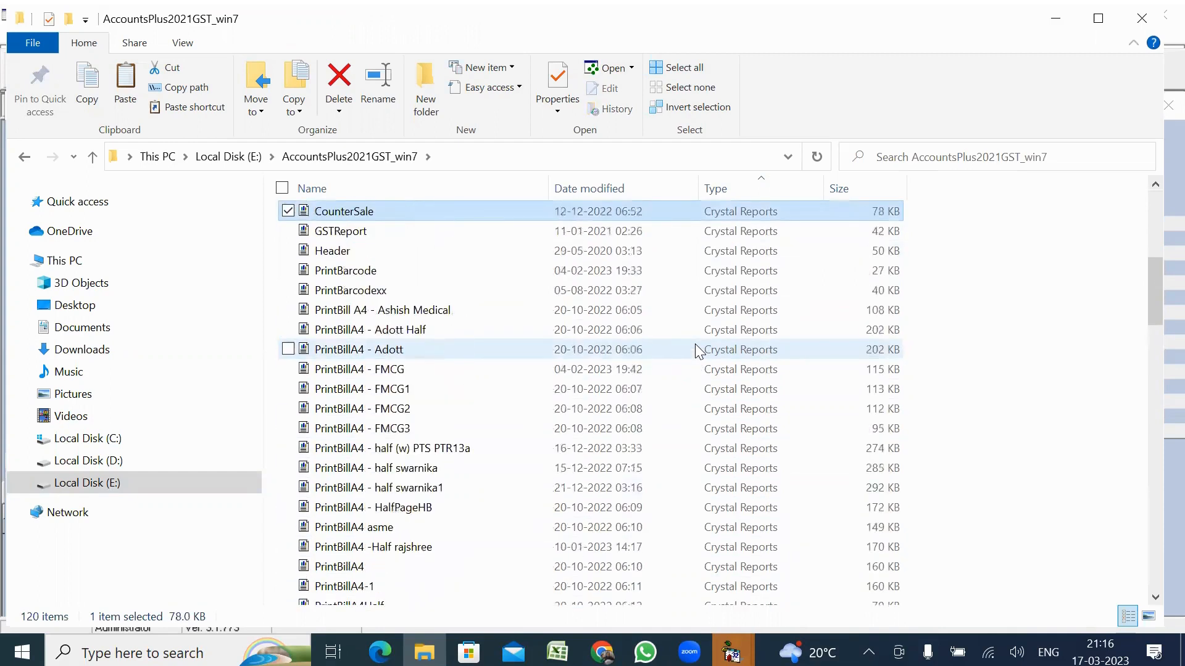
Select the PrintBill A4 - Ashish Medical report file in the Crystal Reports group
key("Down")
key("Down")
key("Down")
key("Down")
key("Down")
key("Down")
key("Up")
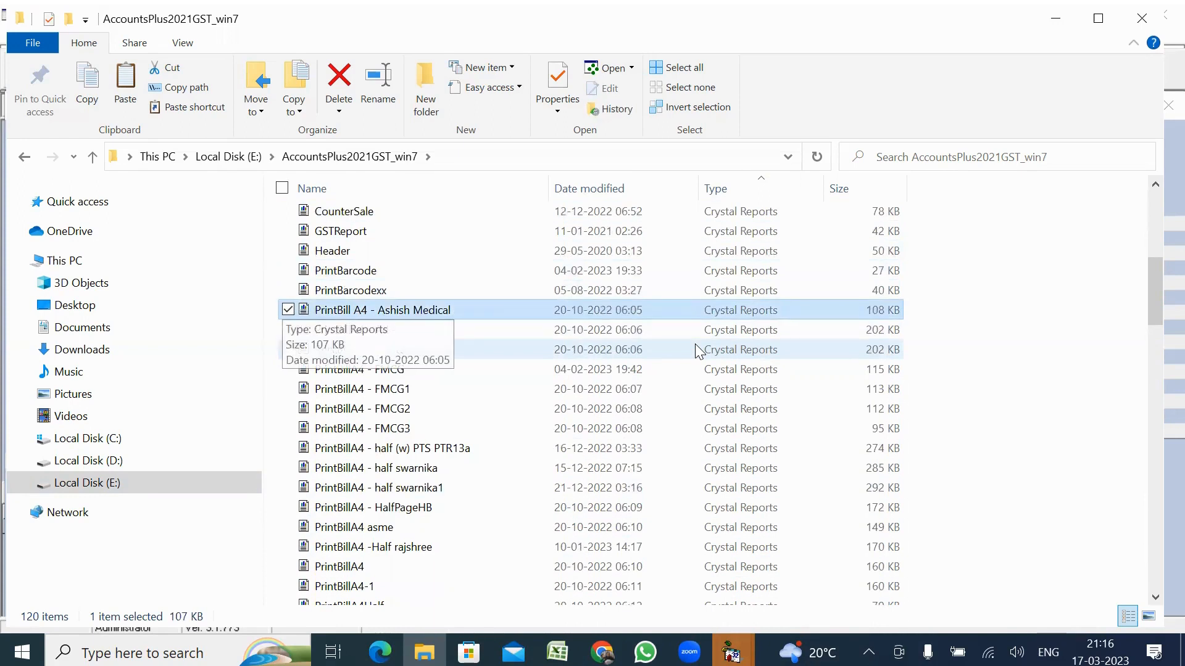
Highlight the PrintBill prefix in the PrintBill A4 - Ashish Medical file name without renaming the file
key("F2")
key("Home")
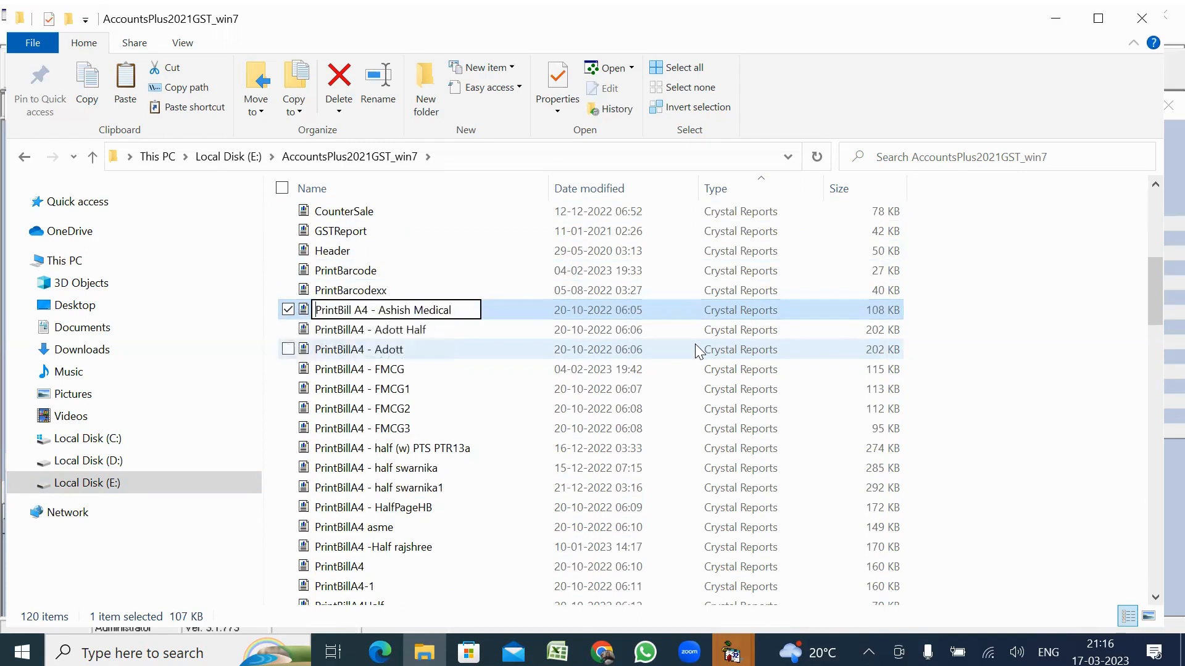
key("shift+Right")
key("shift+Right")
key("shift+Right")
key("shift+Right")
key("shift+Right")
key("shift+Right")
key("shift+Right")
key("shift+Right")
key("shift+Right")
key("Return")
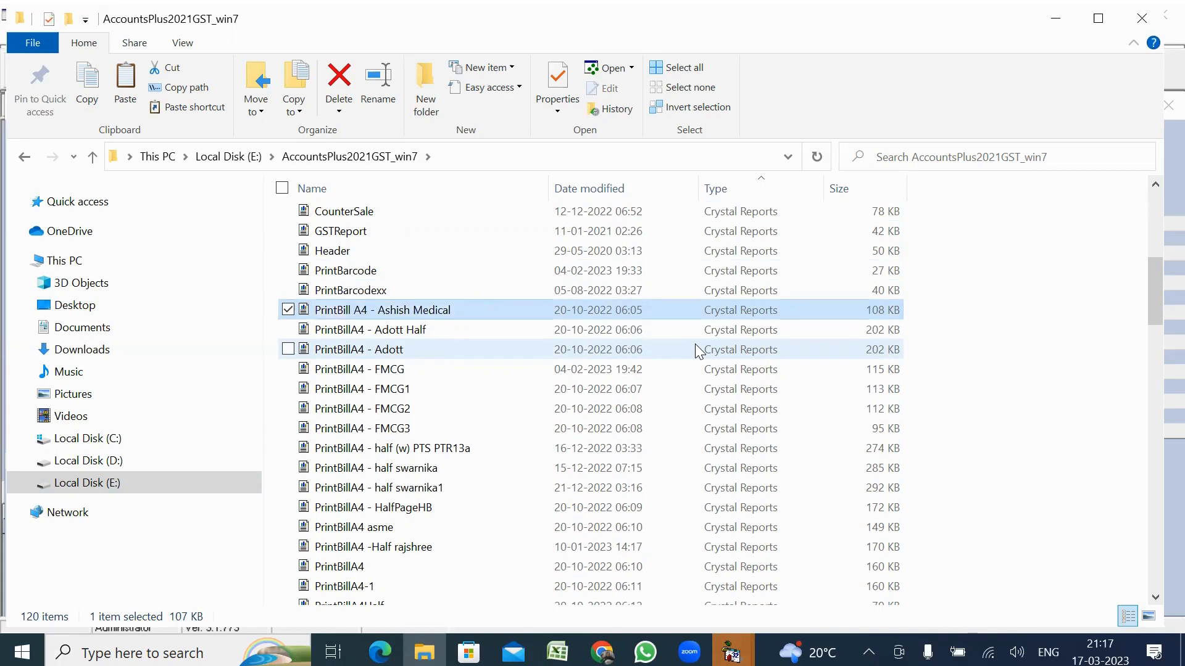
Open the PrintBill A4 - Ashish Medical report in Crystal Reports and refresh its data to generate the bill preview
key("Down")
key("Up")
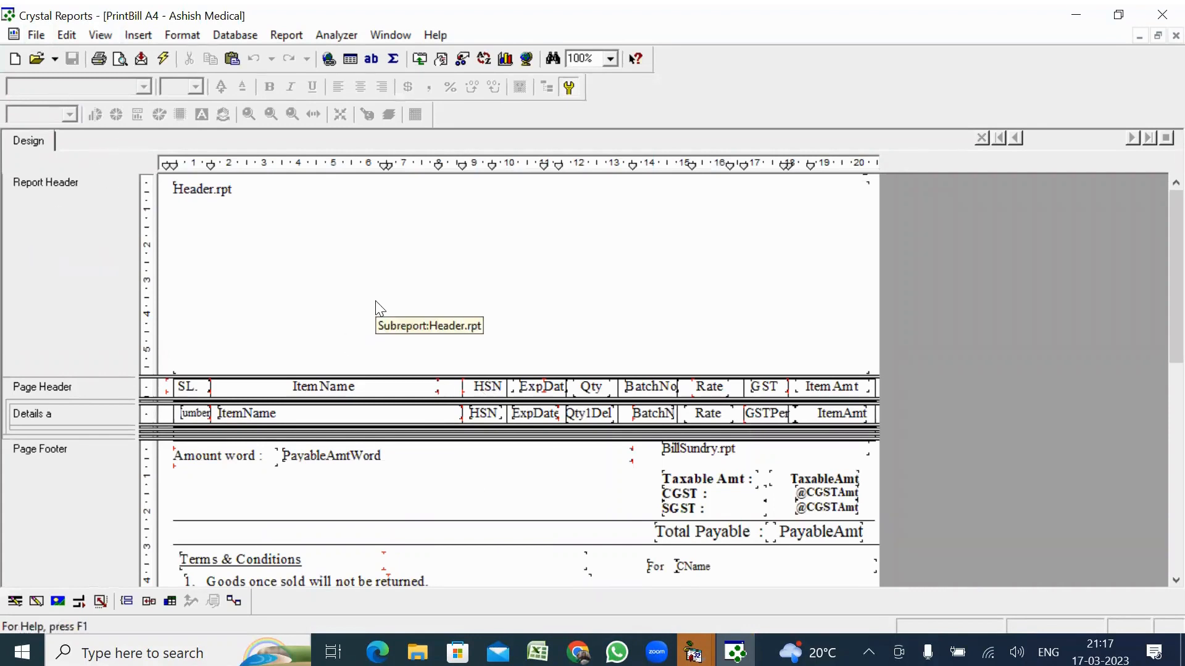
left_click(164, 61)
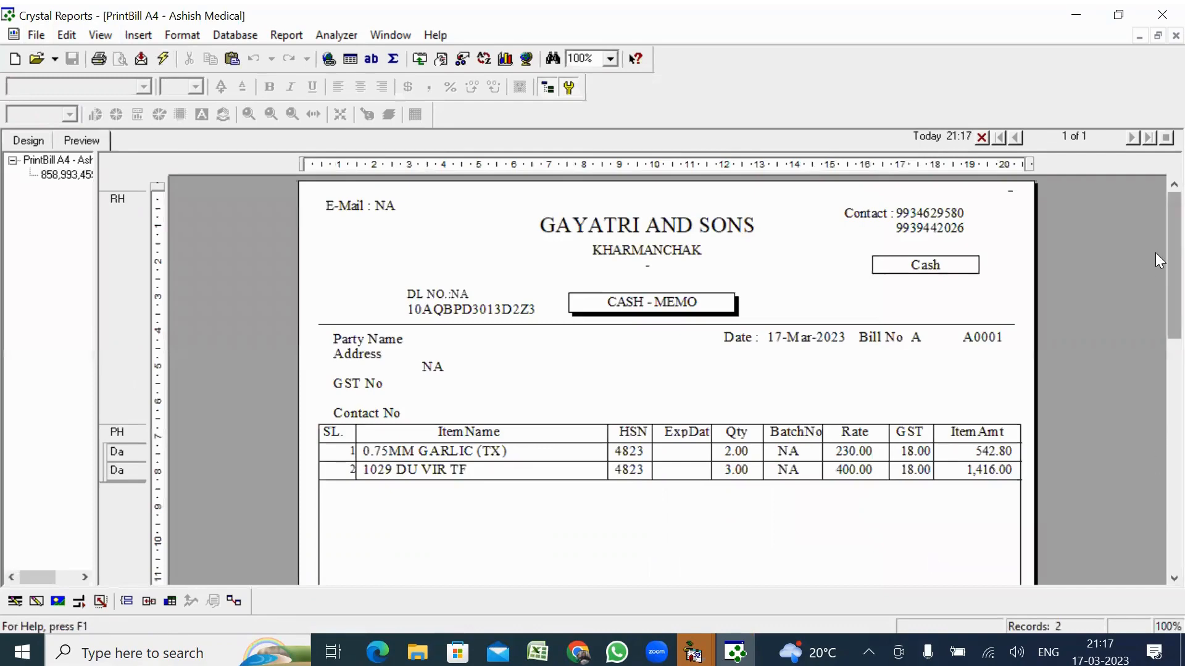
Examine the previewed cash memo from its header and item table down to the totals, terms and signature area
scroll(1155, 253, "down", 10)
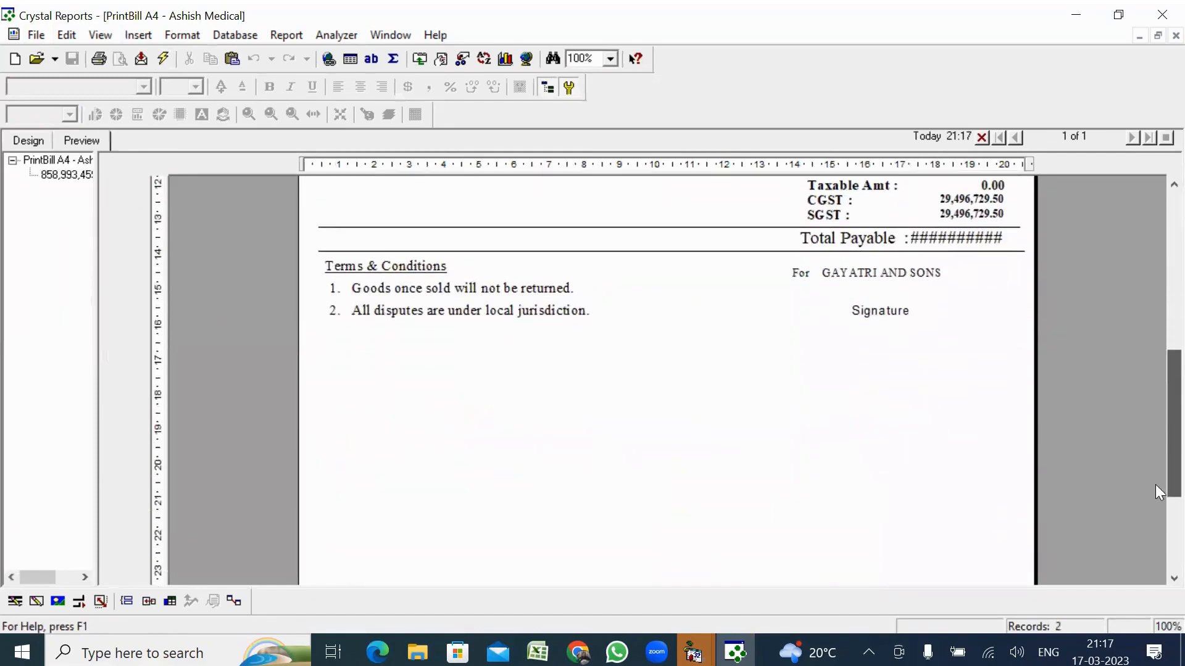
scroll(1155, 512, "down", 3)
scroll(1155, 395, "up", 15)
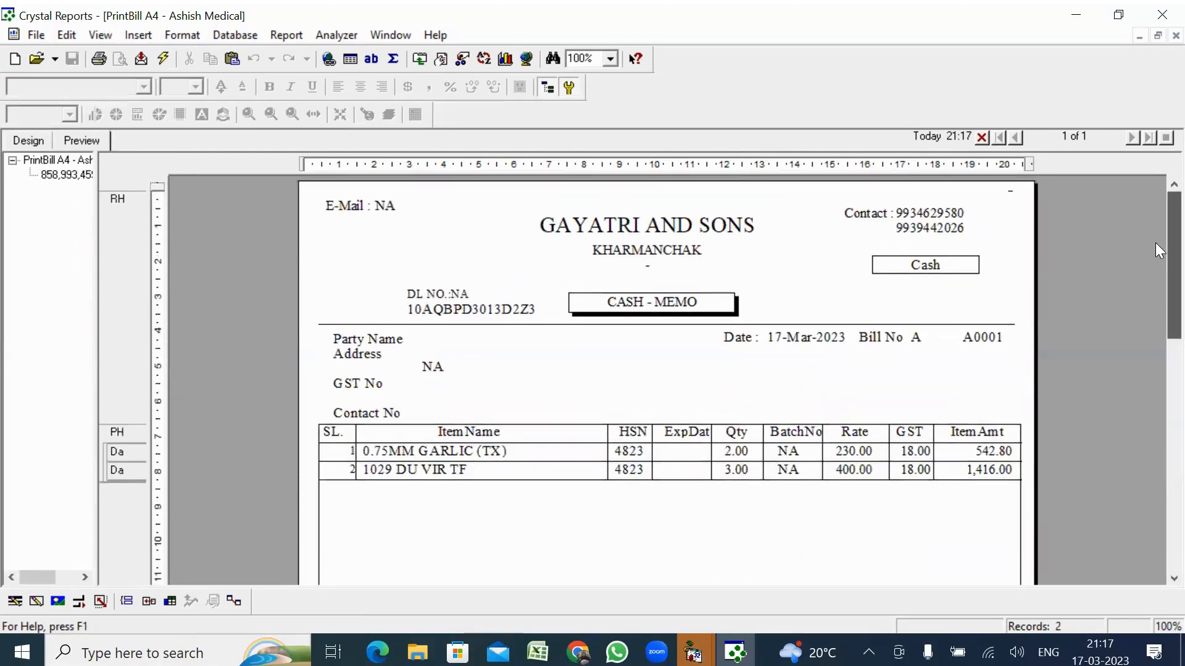
scroll(1155, 243, "down", 15)
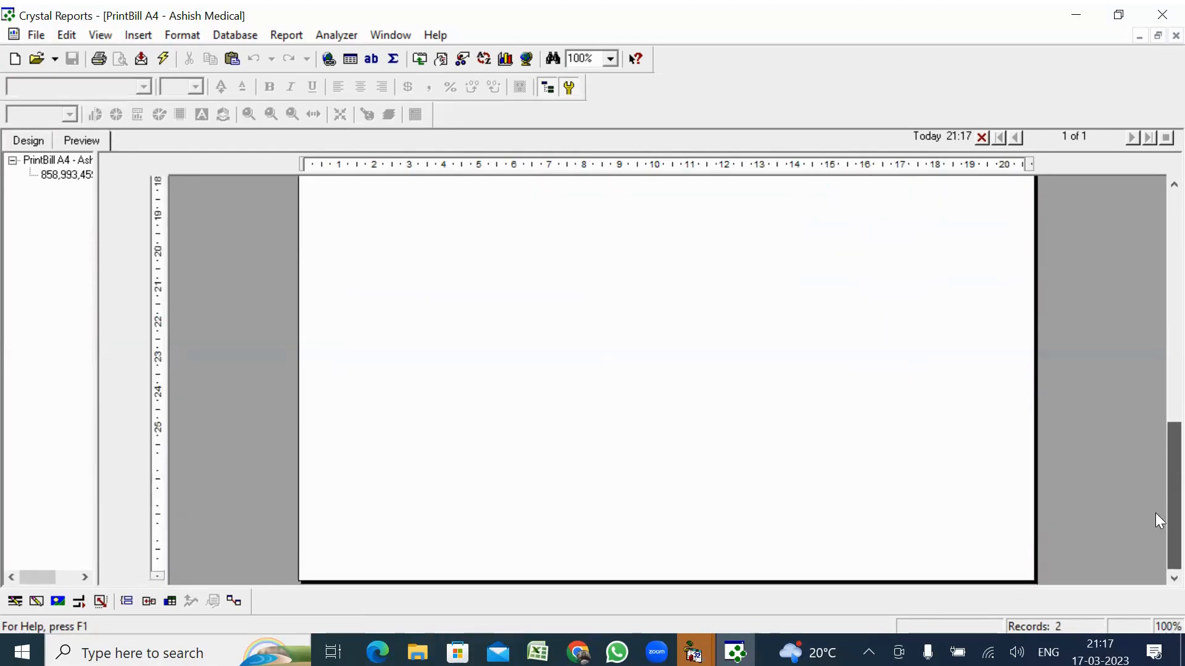
scroll(1155, 246, "up", 14)
scroll(1156, 259, "down", 4)
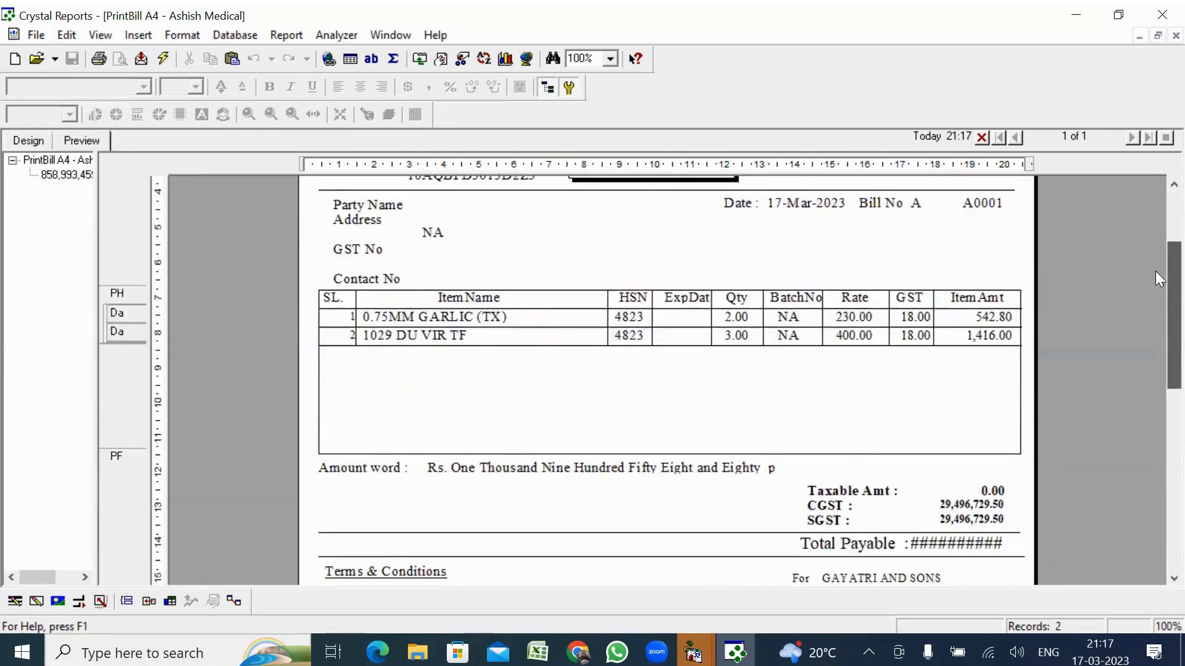
scroll(1155, 253, "up", 4)
Switch to the design view and look over the report's sections from the Report Header to the Page Footer
left_click(32, 141)
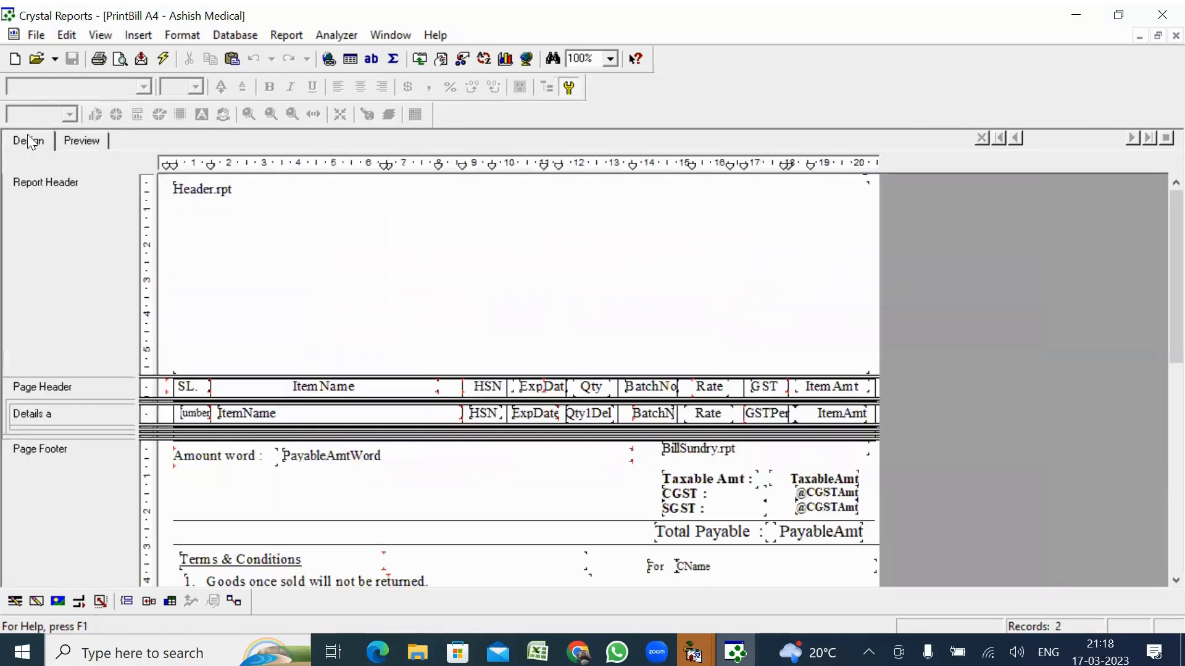
scroll(1155, 253, "down", 10)
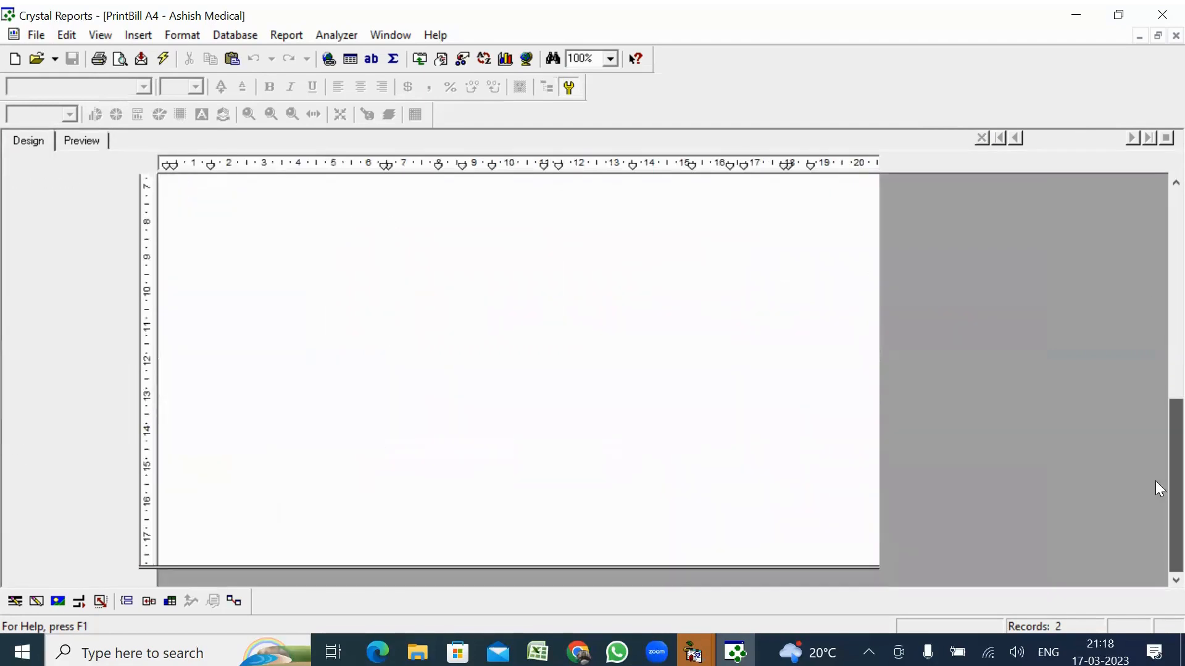
scroll(1155, 370, "up", 10)
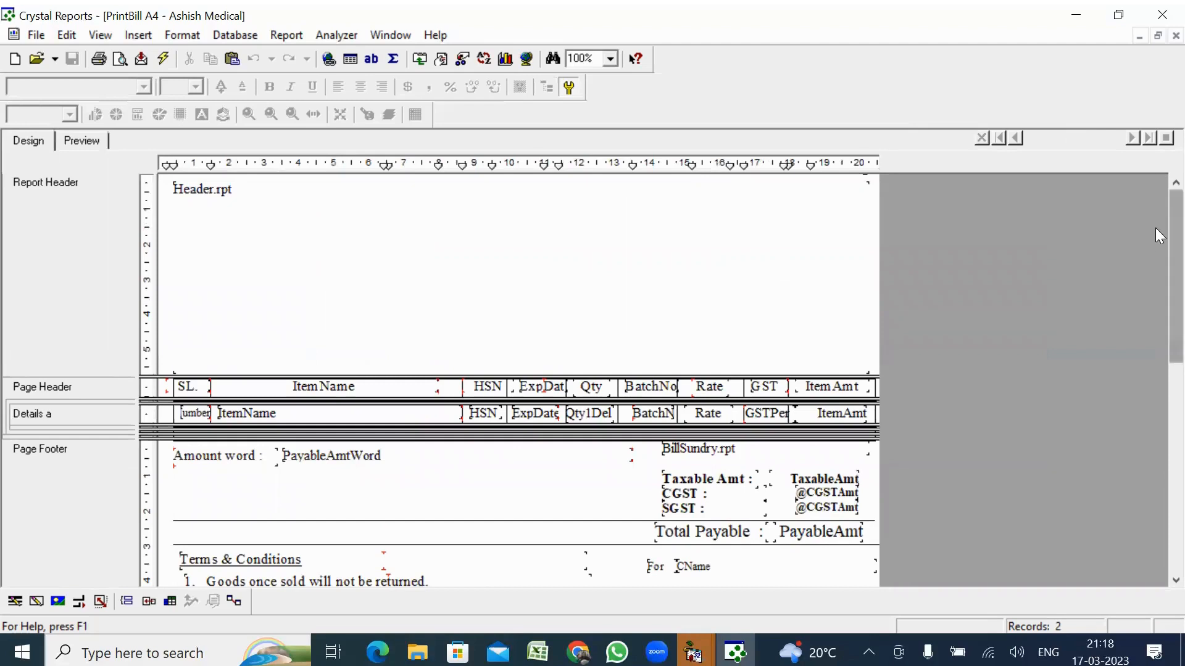
Shorten the Page Footer to end just below the Signature line and try to reduce the Report Header's height
scroll(1155, 228, "down", 10)
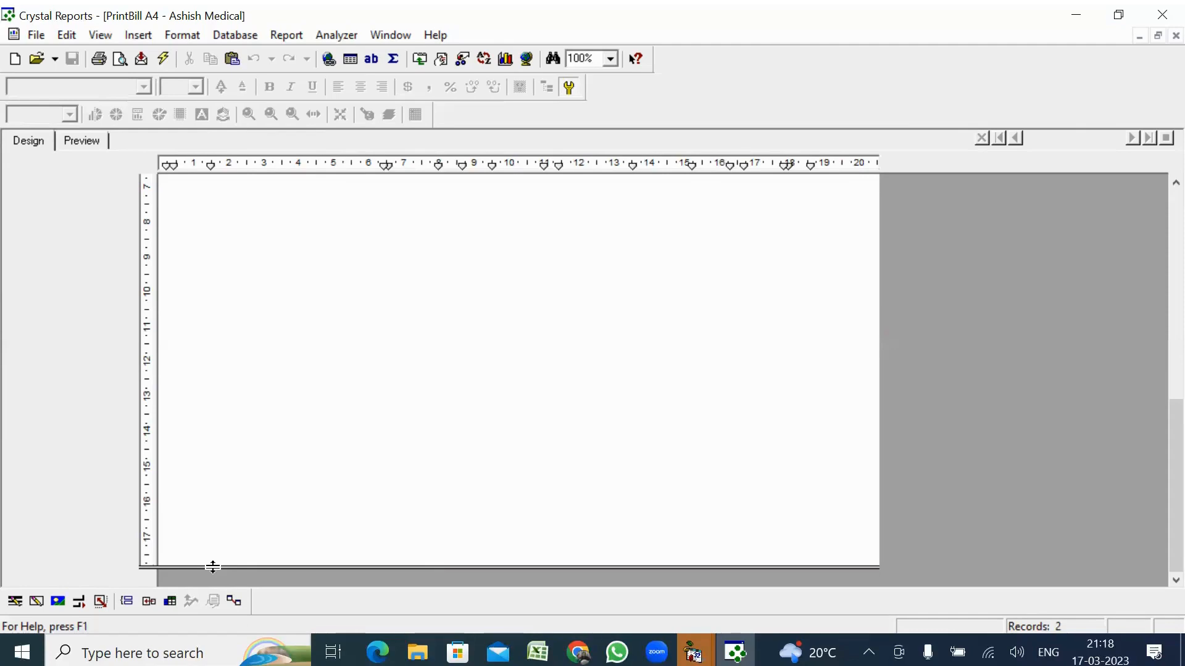
left_click_drag(213, 567, 226, 211)
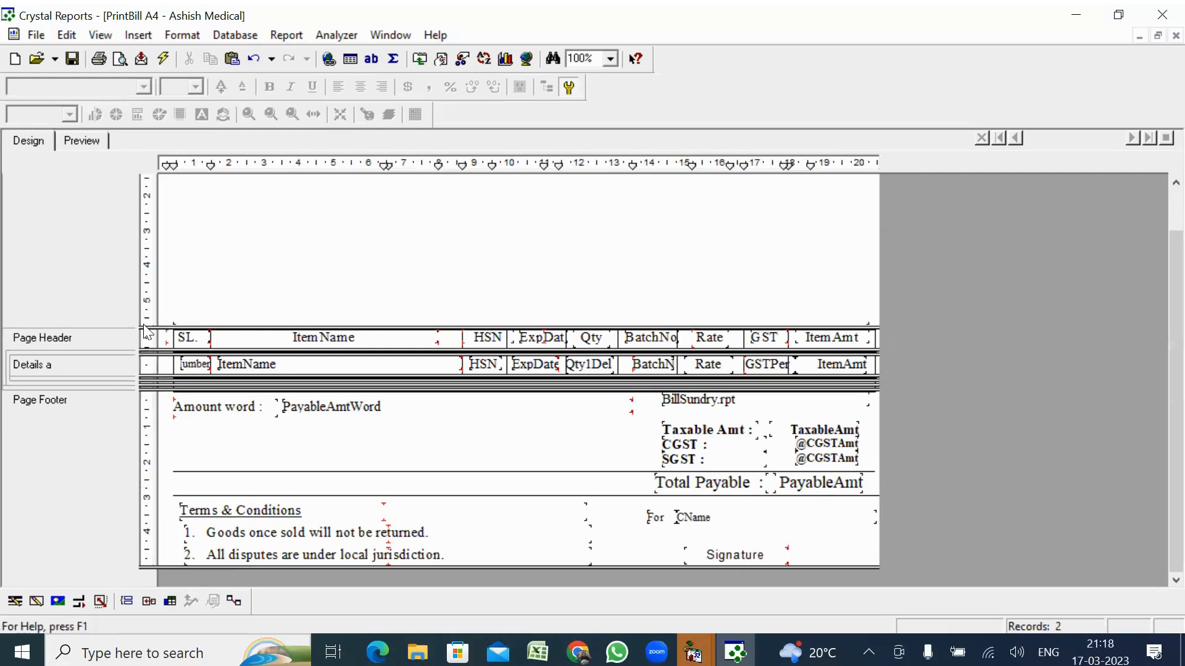
mouse_move(147, 325)
left_mouse_down()
mouse_move(148, 372)
mouse_move(148, 325)
left_mouse_up()
left_click_drag(147, 327, 159, 285)
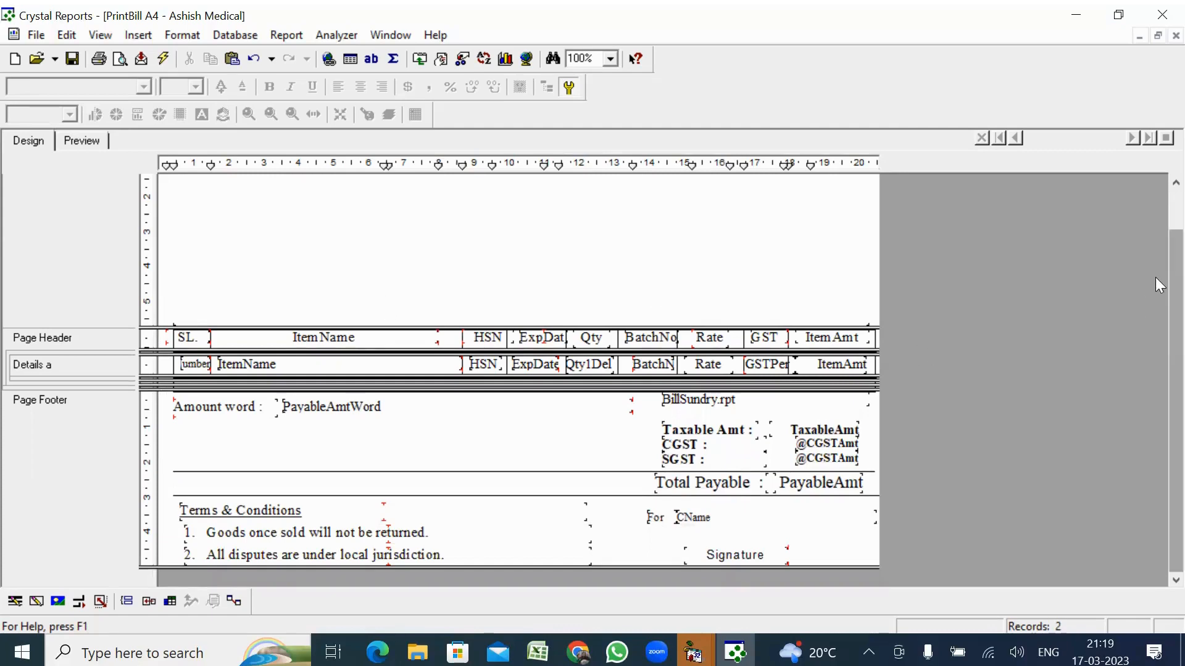
Expand the Report Footer section above the Page Footer to a height of about 1.6 cm
scroll(1155, 277, "up", 2)
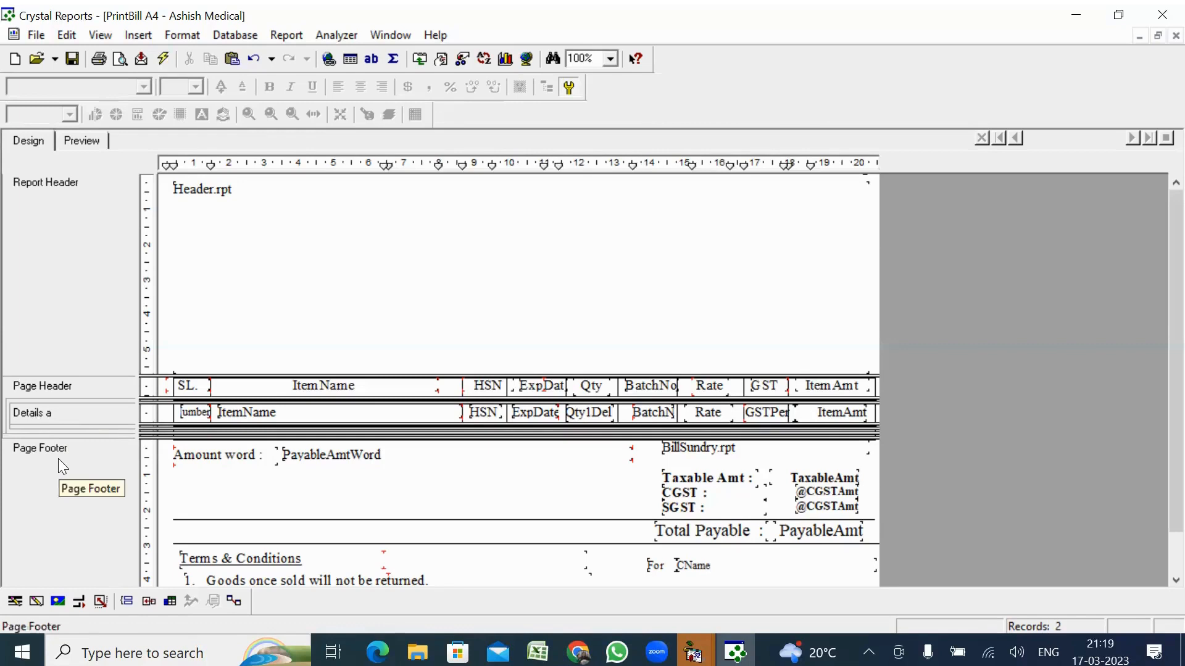
scroll(1155, 296, "down", 3)
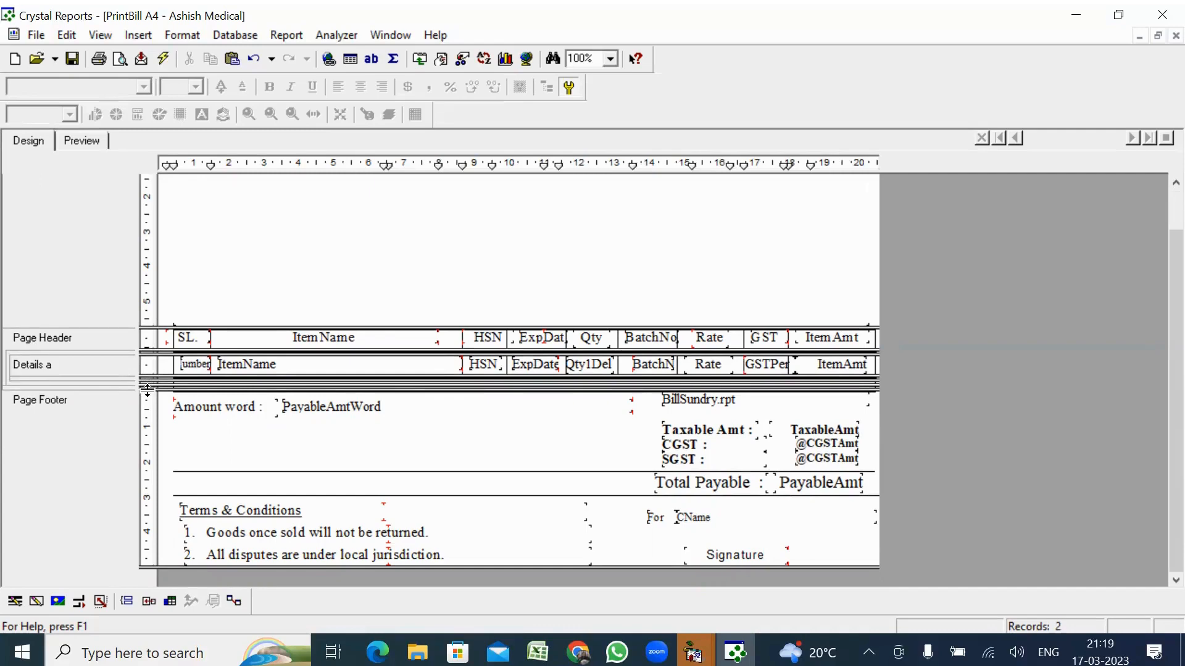
left_click_drag(147, 390, 150, 452)
left_click_drag(144, 389, 145, 442)
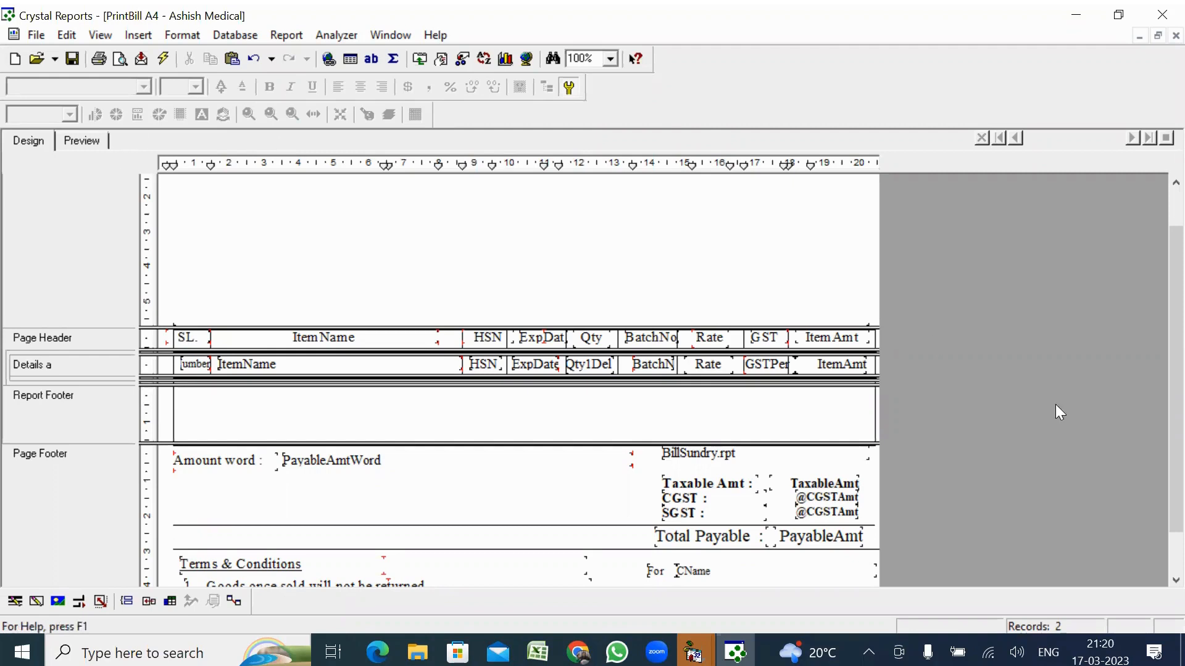
Refresh the main report and subreport data to check the bill preview with the expanded Report Footer
left_click_drag(1172, 375, 1155, 213)
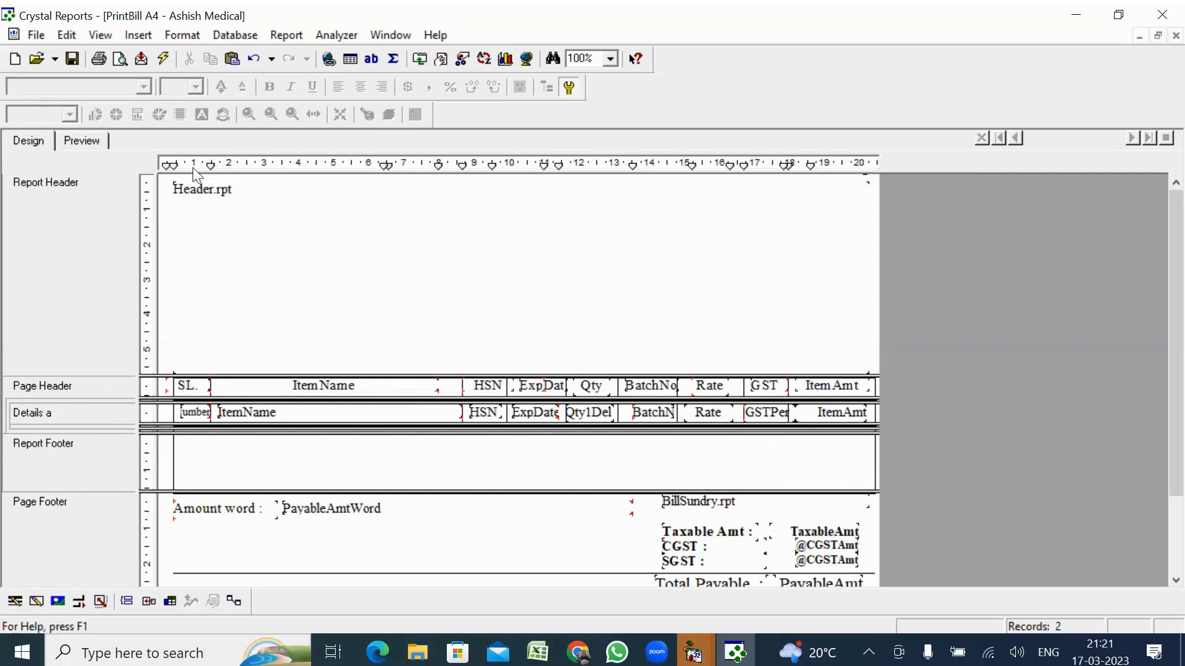
left_click(162, 60)
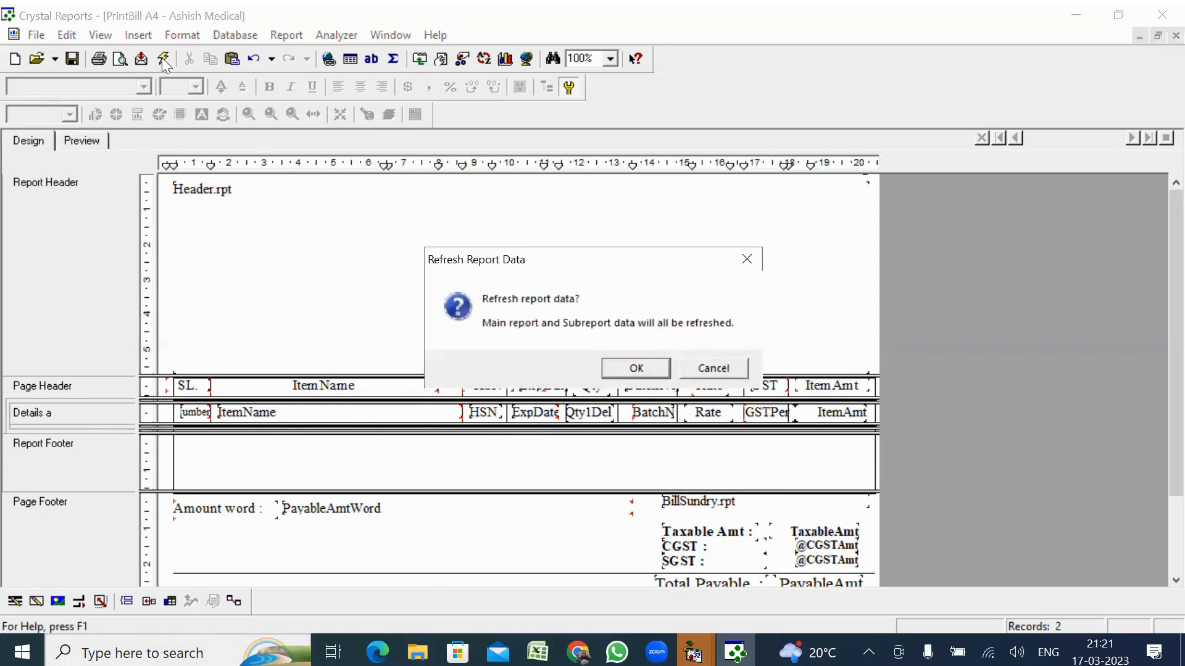
key("Return")
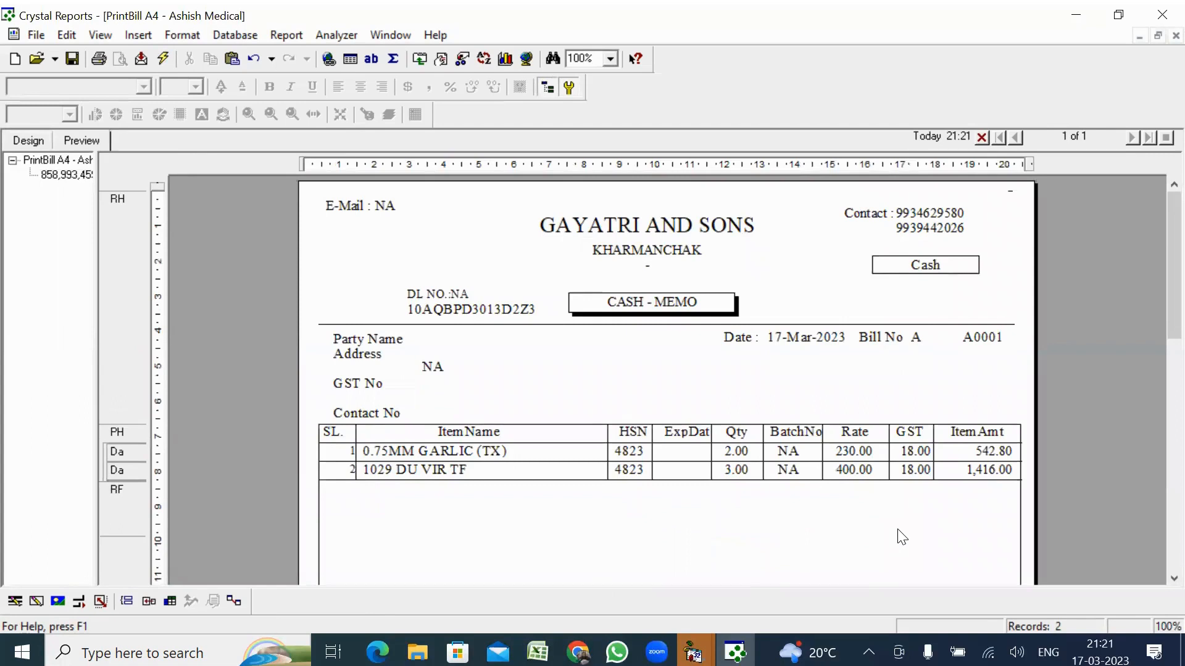
In the design view, move all the Details a fields, from the record number to ItemAmt, down into the Report Footer
left_click(29, 141)
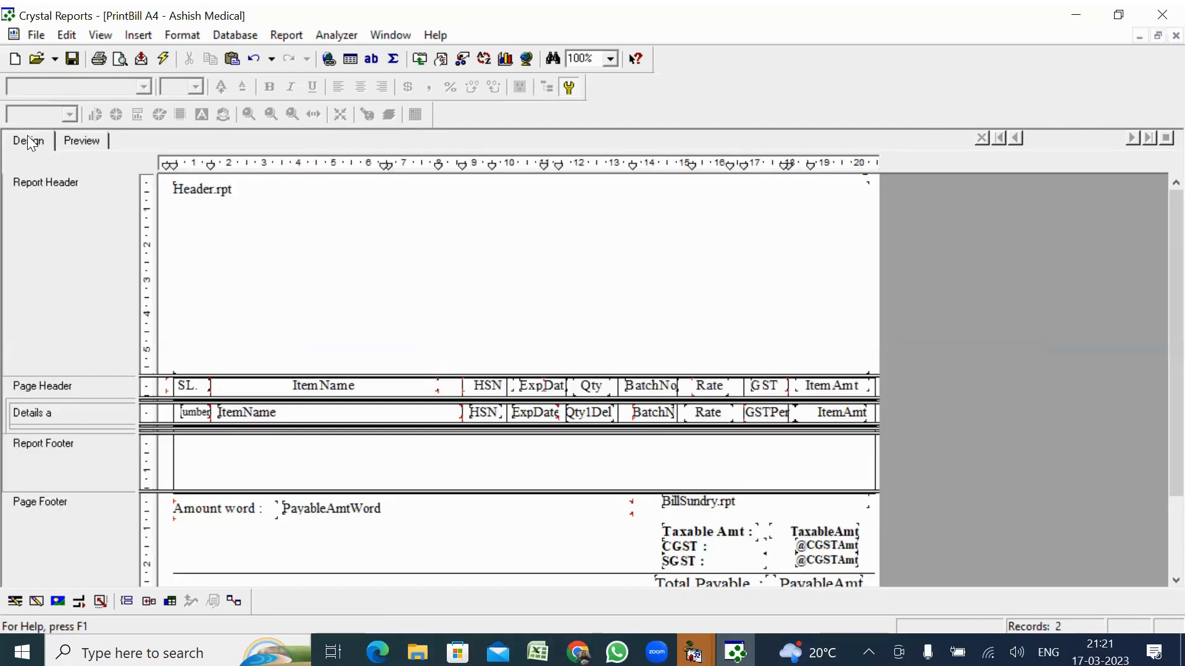
left_click(201, 416)
left_click(285, 416, "ctrl")
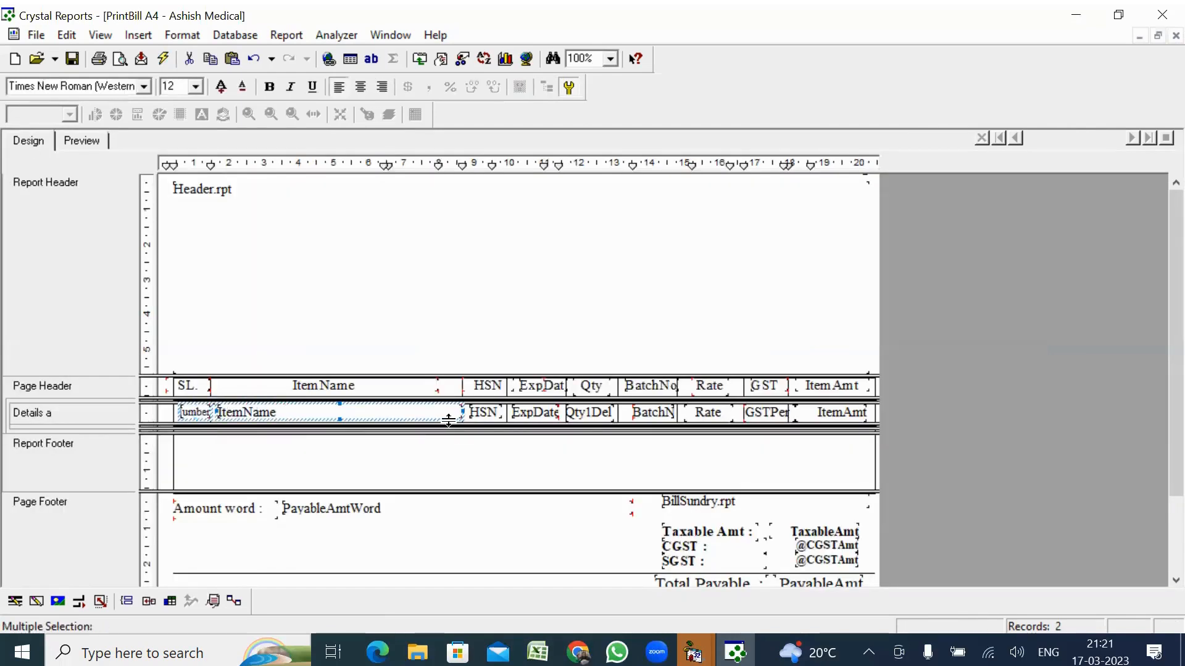
left_click(485, 412, "ctrl")
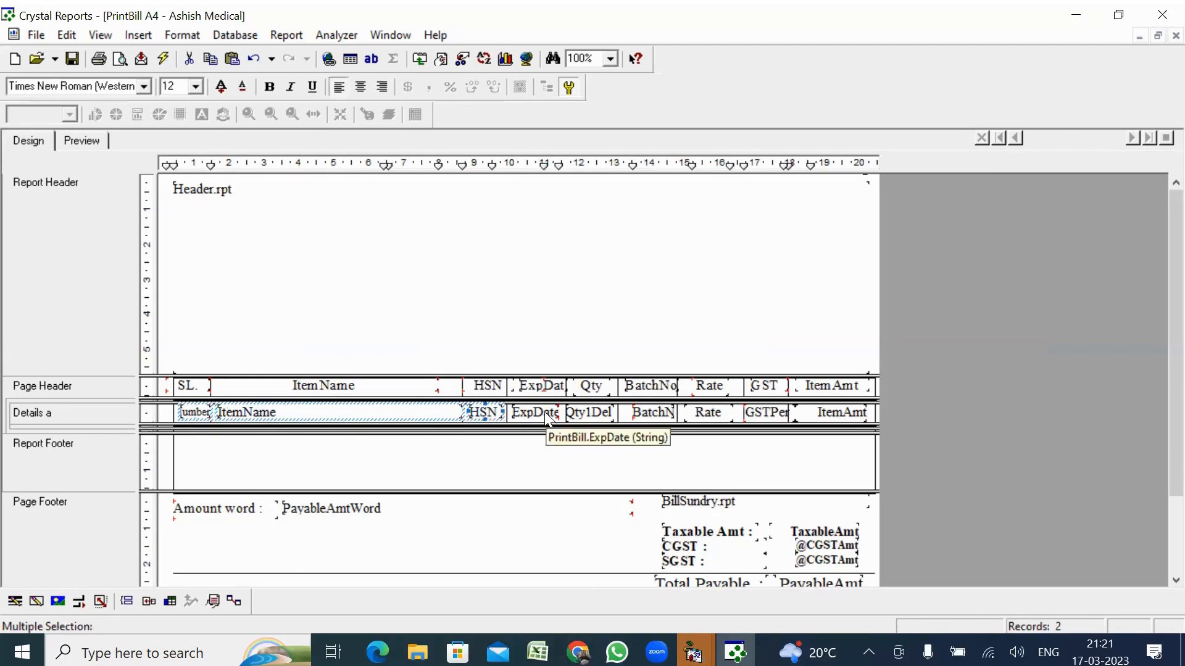
left_click(548, 414, "ctrl")
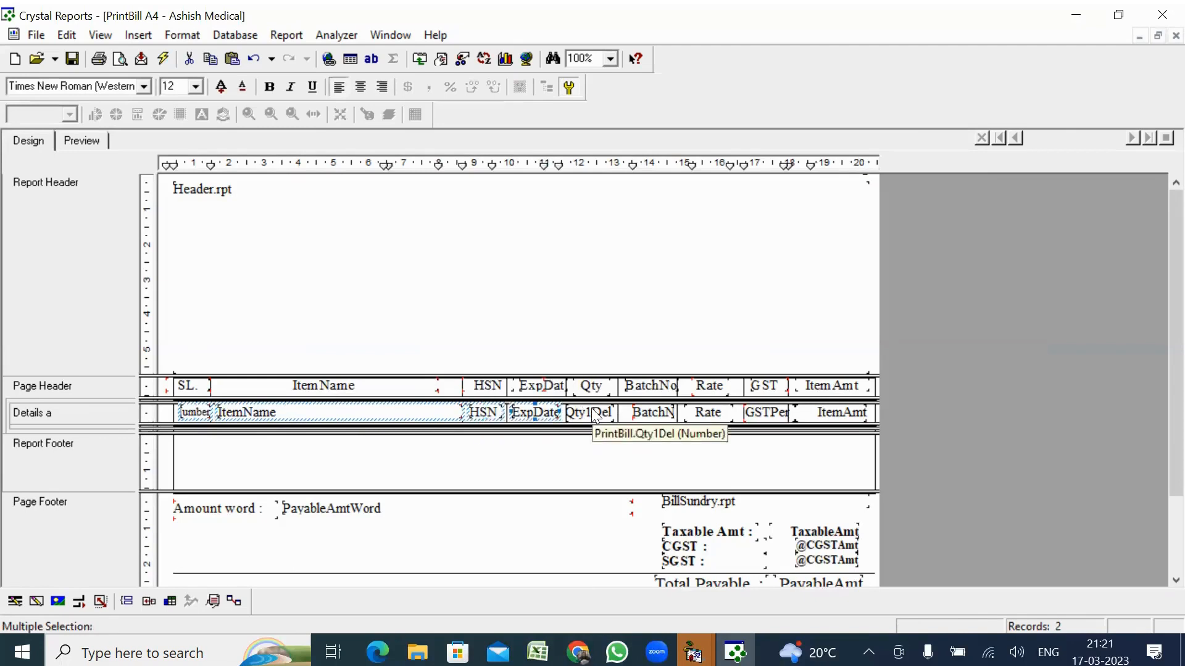
left_click(595, 416, "ctrl")
left_click(652, 413, "ctrl")
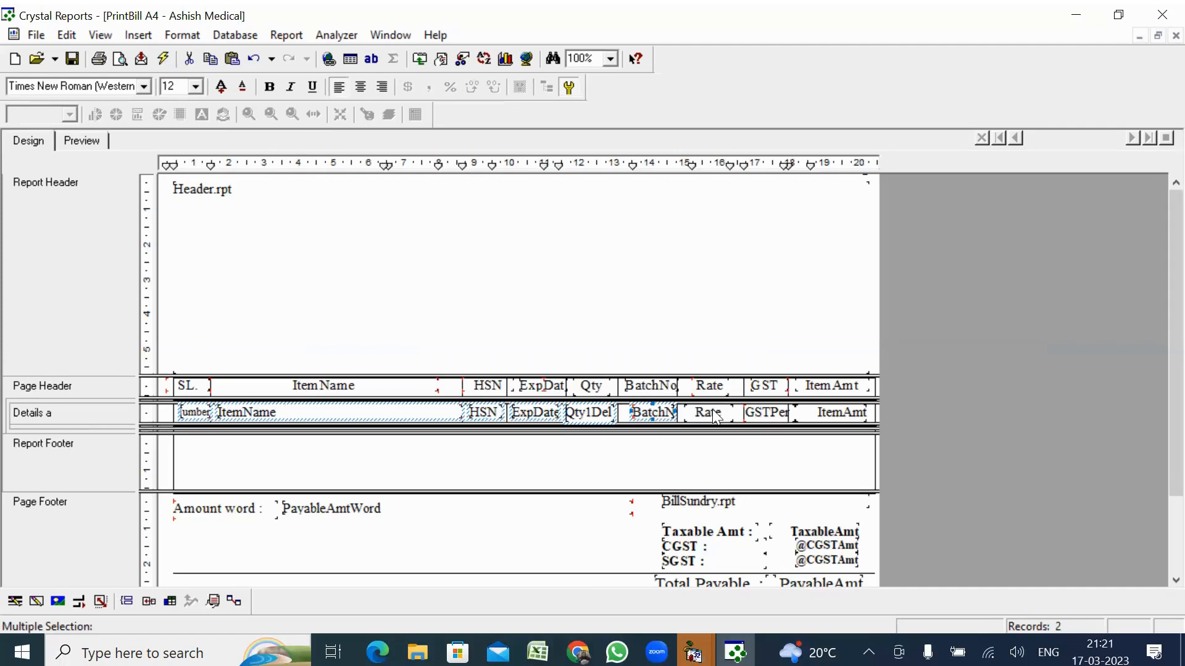
left_click(716, 415, "ctrl")
left_click(770, 417, "ctrl")
left_click_drag(769, 416, 766, 410)
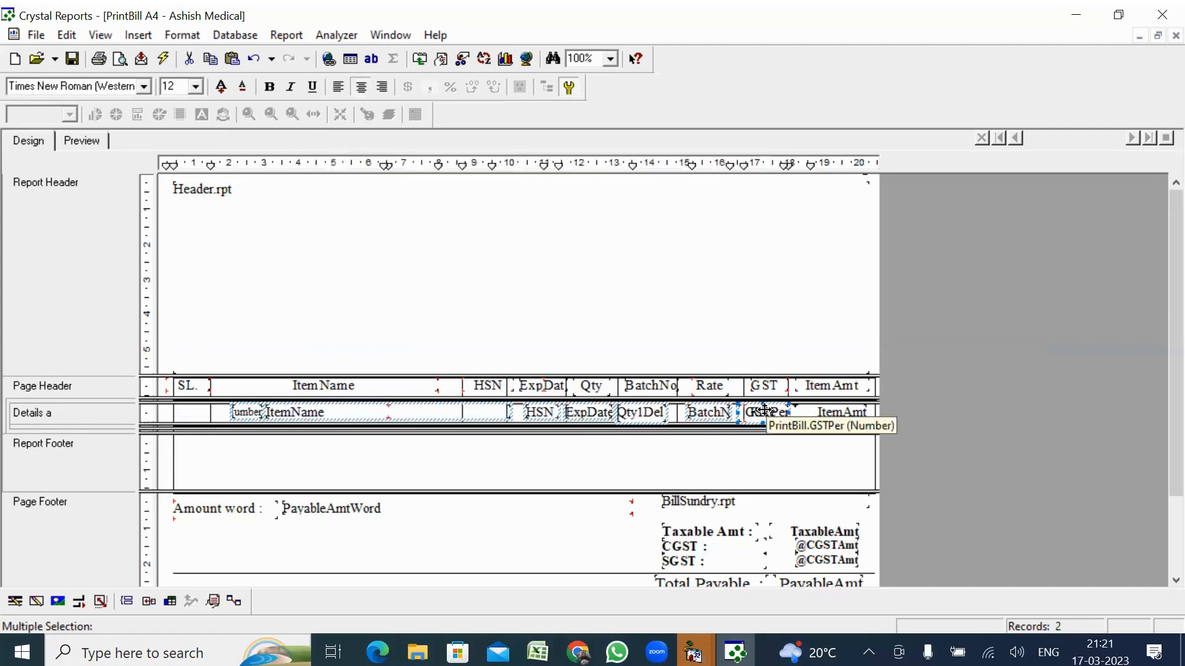
key("ctrl+z")
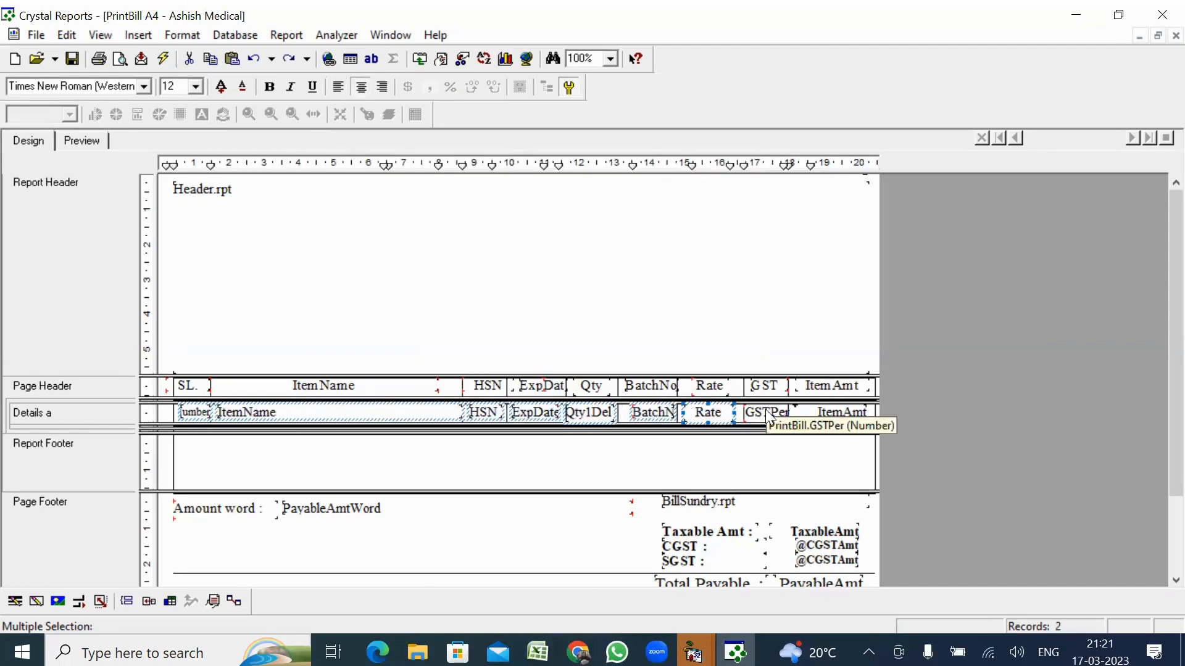
left_click(828, 413, "ctrl")
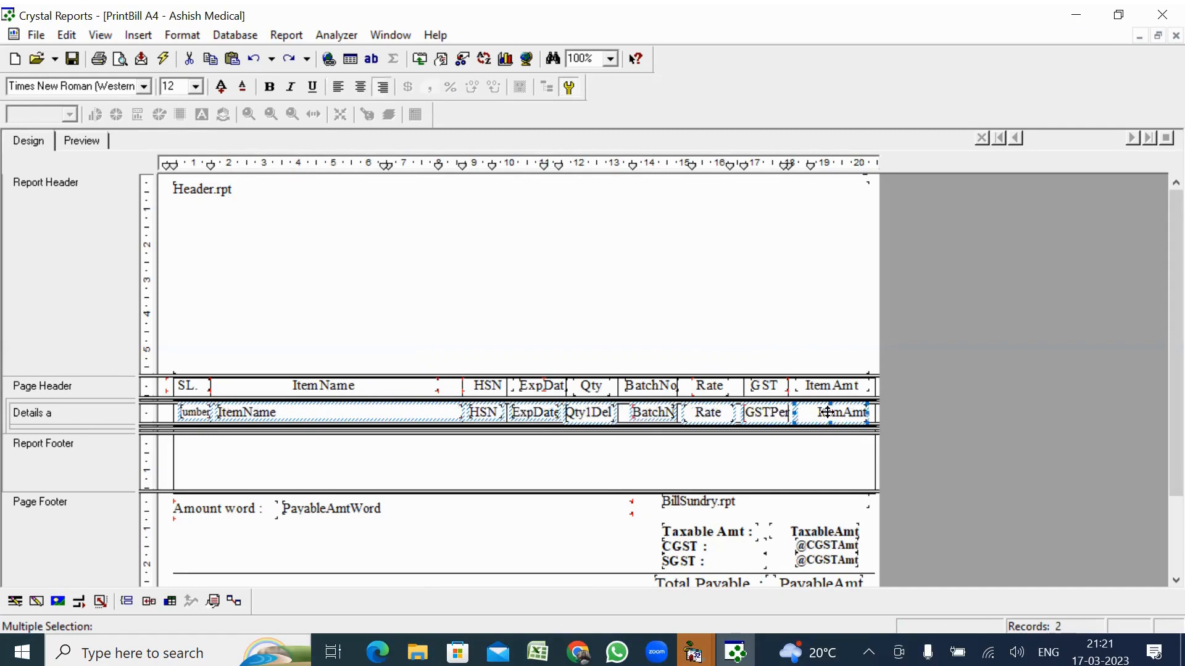
key("Down")
key("Down")
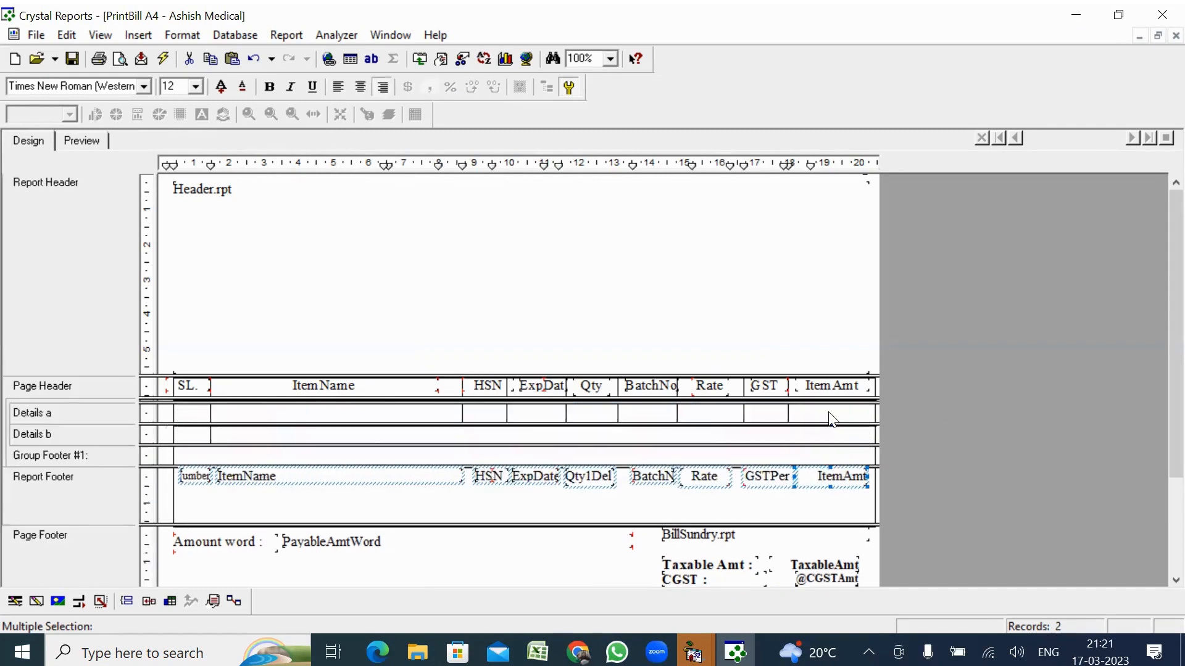
Preview the bill to check how the item fields print from the Report Footer
left_click(74, 141)
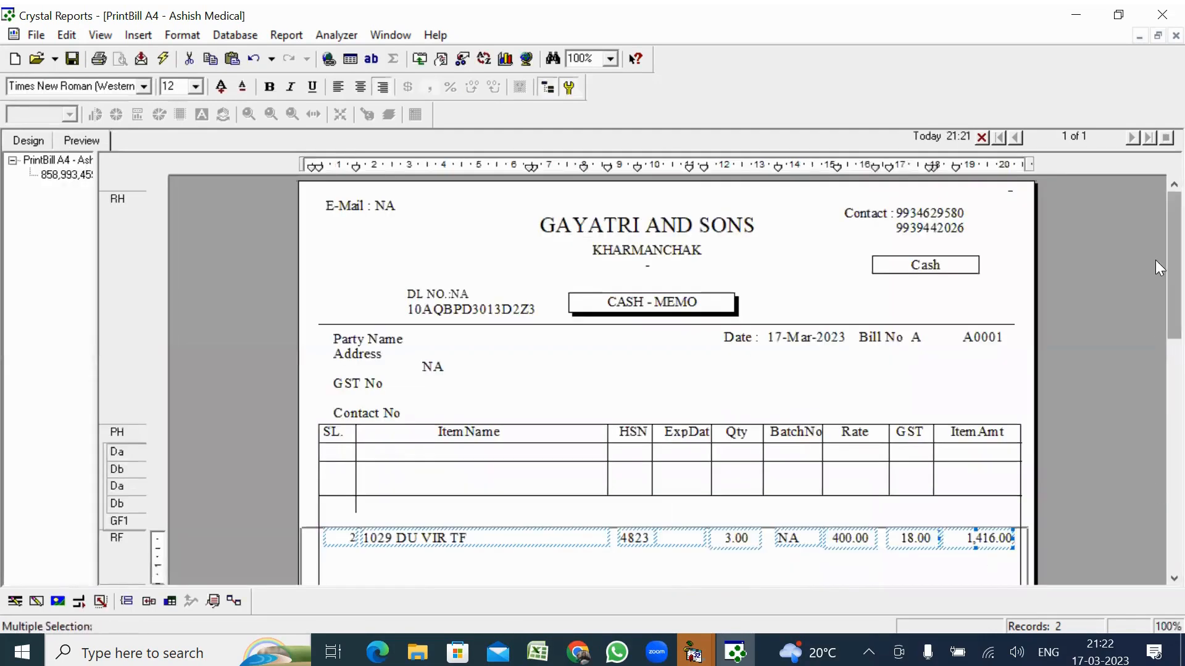
left_click_drag(1160, 269, 1158, 330)
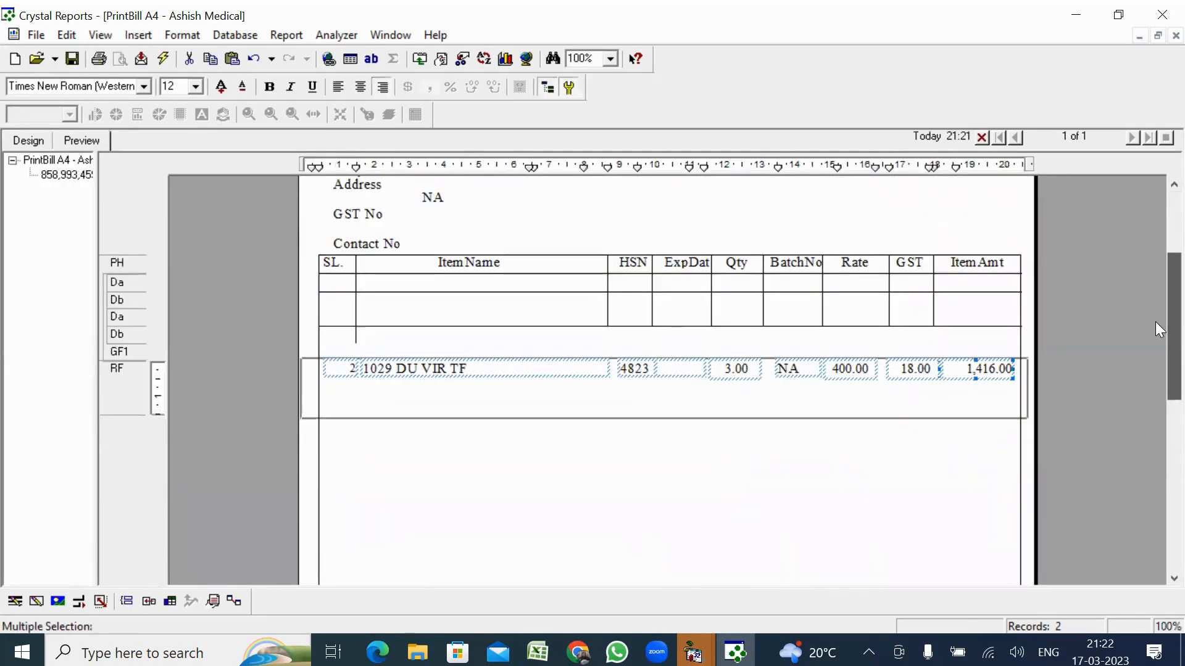
left_click(417, 511)
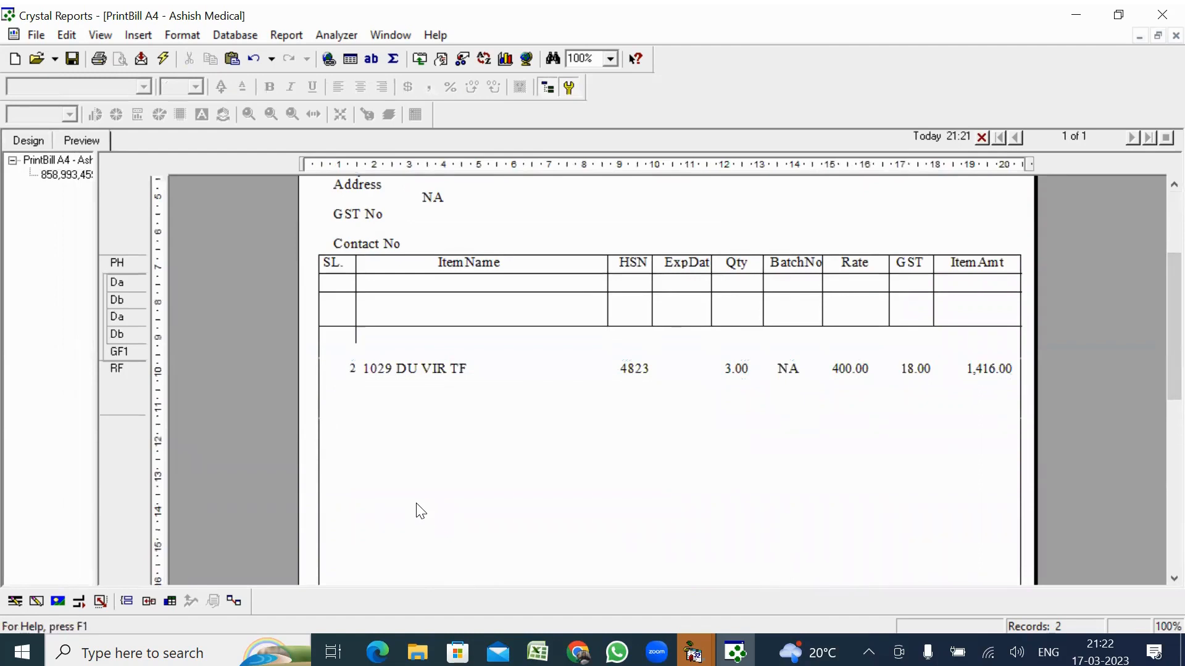
In the design view, move all the item fields, from the record number to ItemAmt, from the Report Footer back up into Details a
left_click(30, 141)
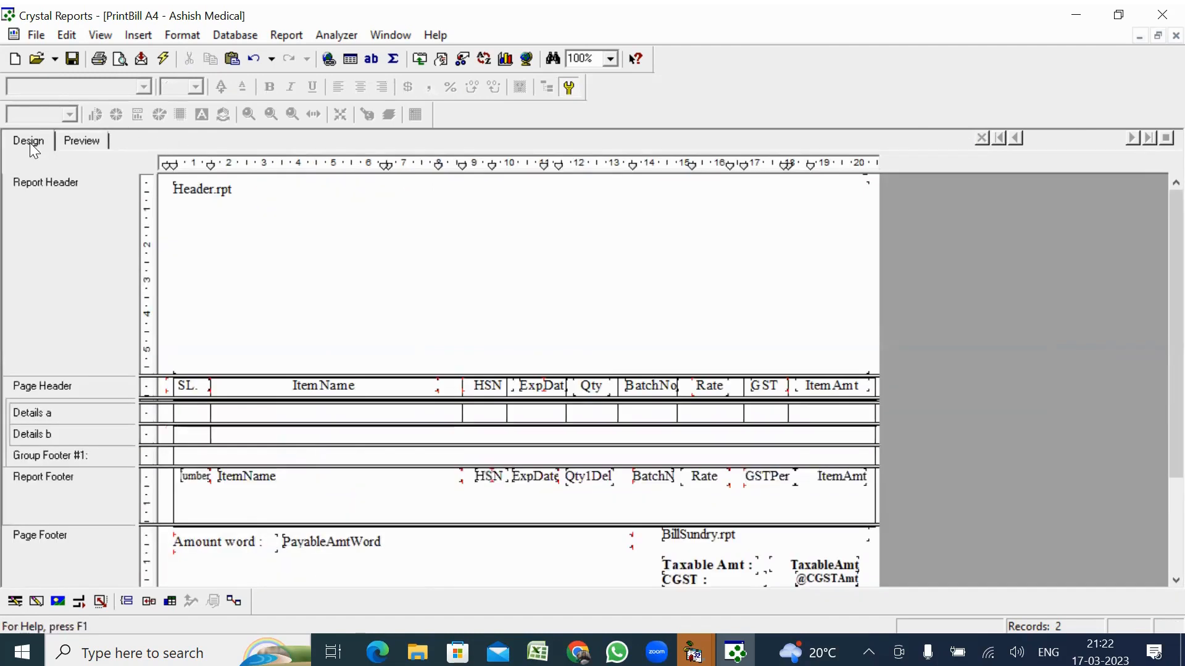
left_click(204, 483)
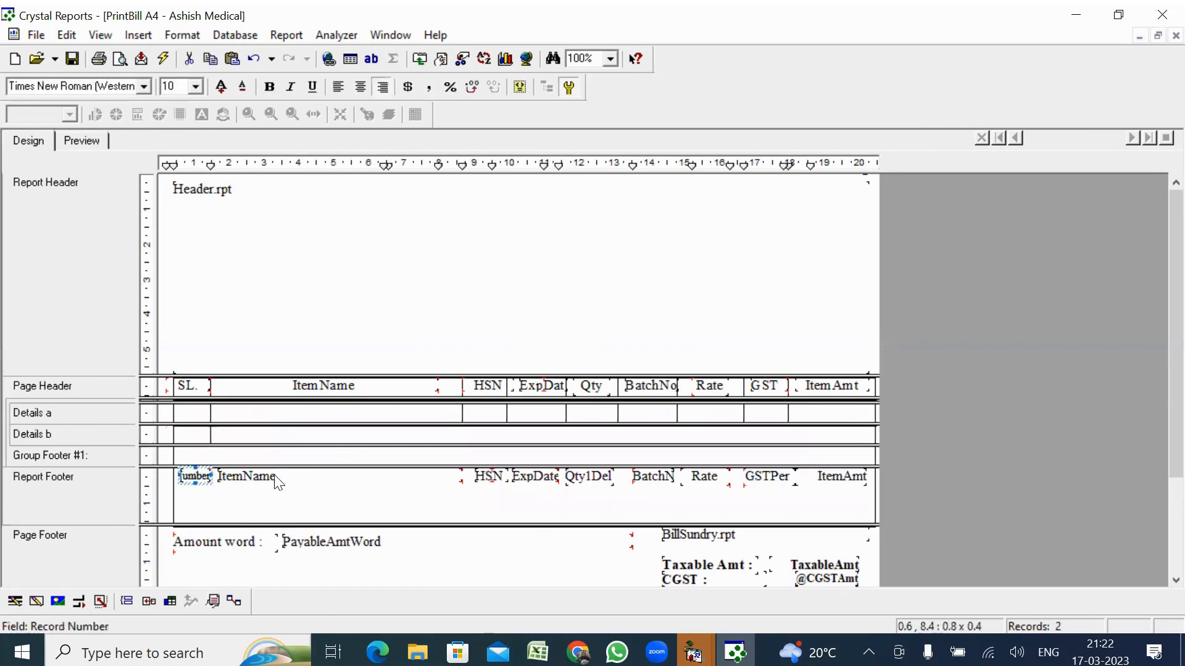
left_click(281, 480, "ctrl")
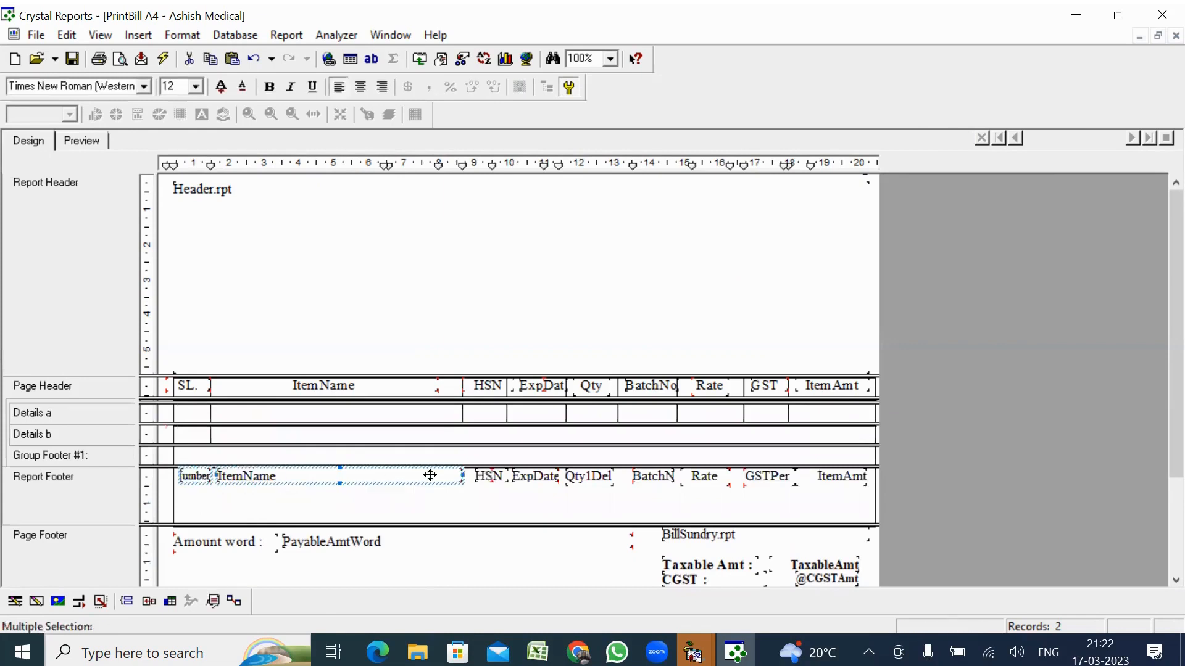
left_click(492, 478, "ctrl")
left_click(530, 478, "ctrl")
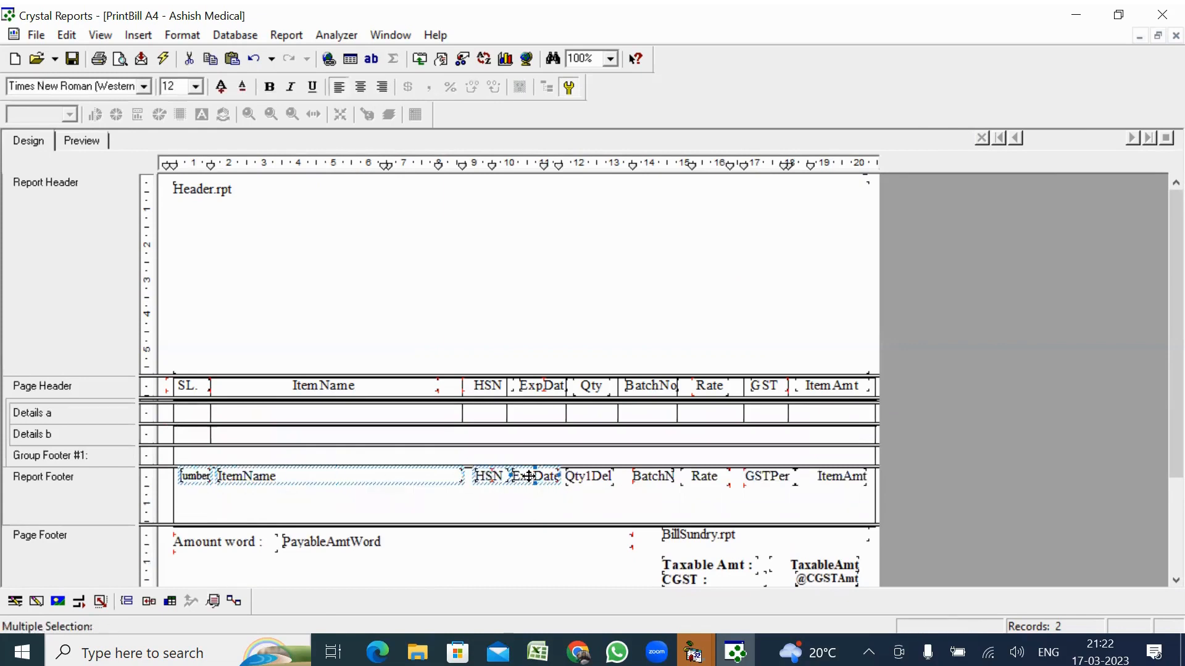
left_click(590, 479, "ctrl")
left_click(668, 482, "ctrl")
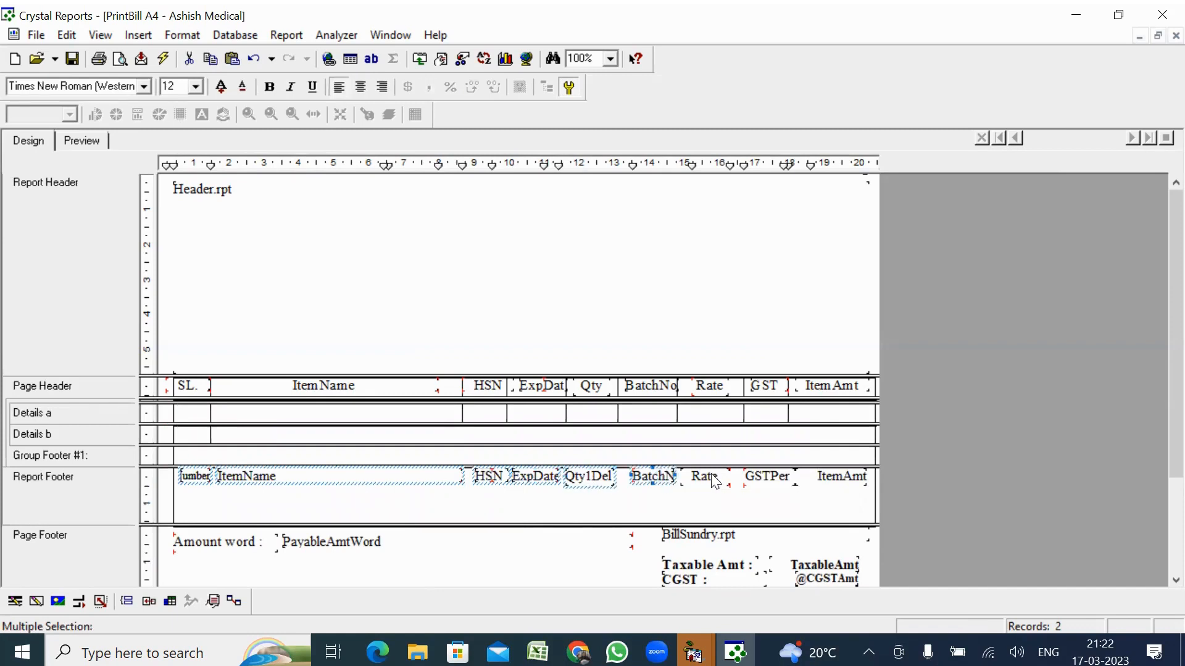
left_click(716, 481, "ctrl")
left_click(764, 485, "ctrl")
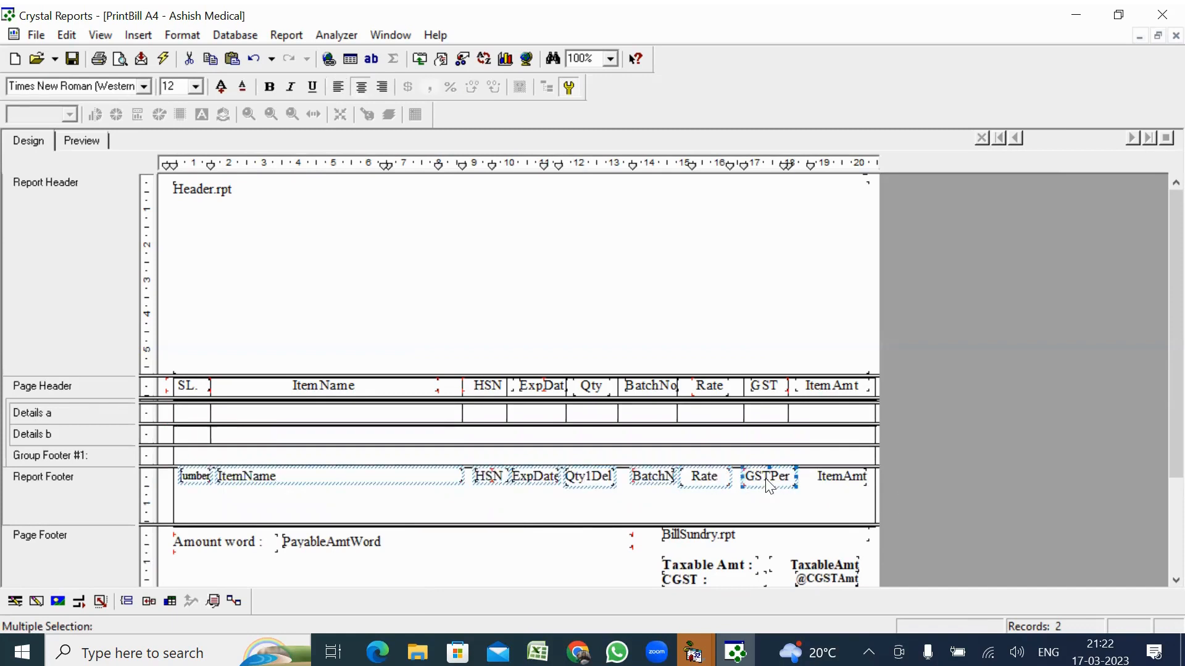
left_click(845, 475, "ctrl")
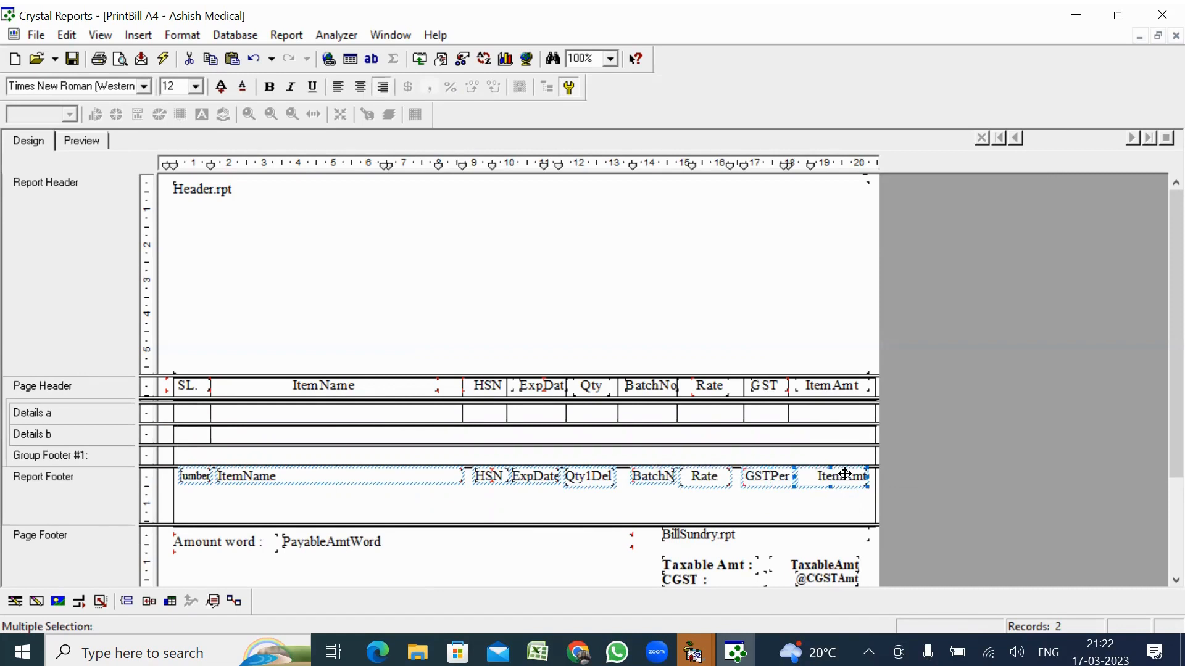
key("Up")
key("Up")
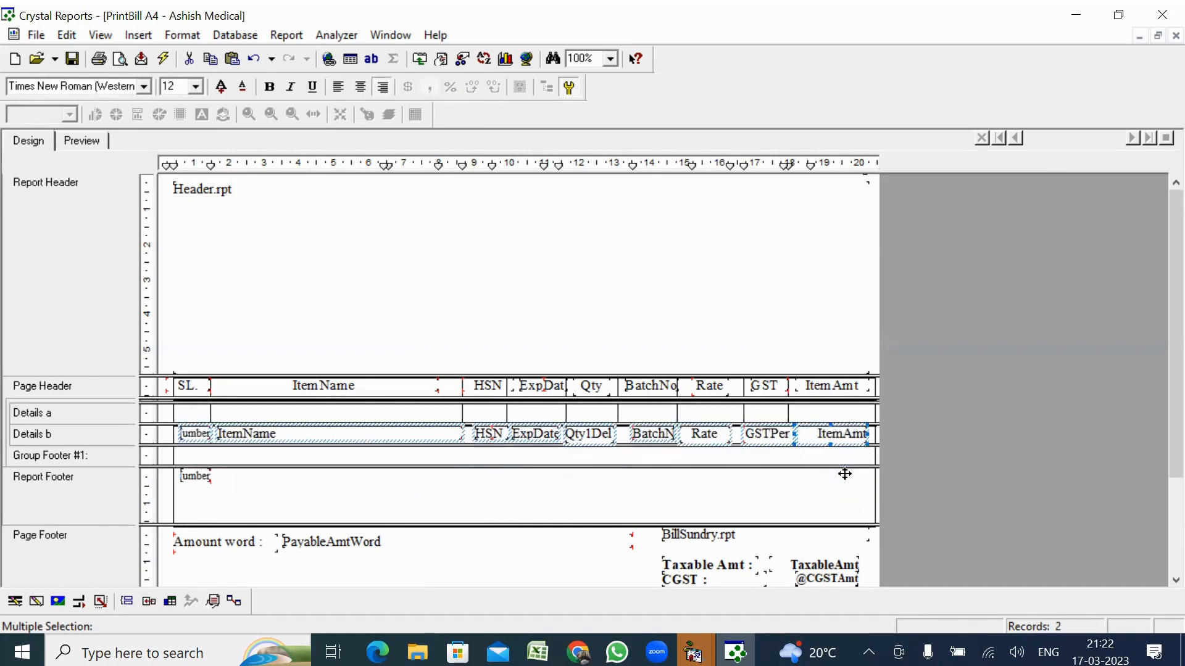
key("Up")
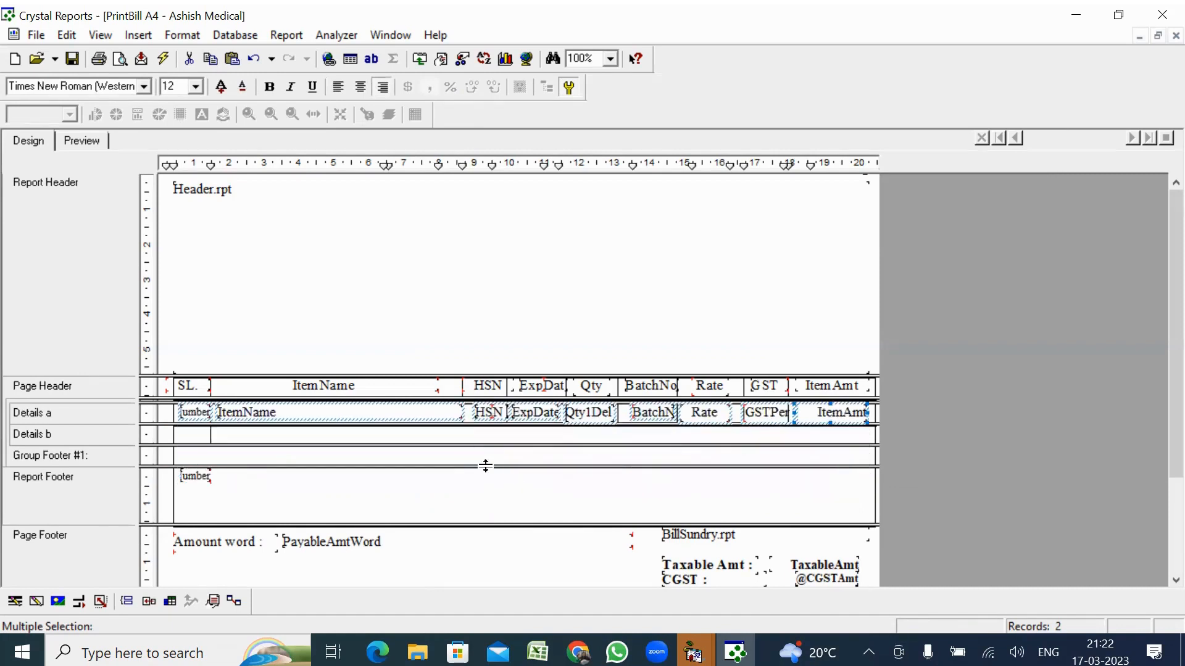
Delete the duplicate record number field left in the Report Footer and check the item rows in the bill preview
left_click(194, 475)
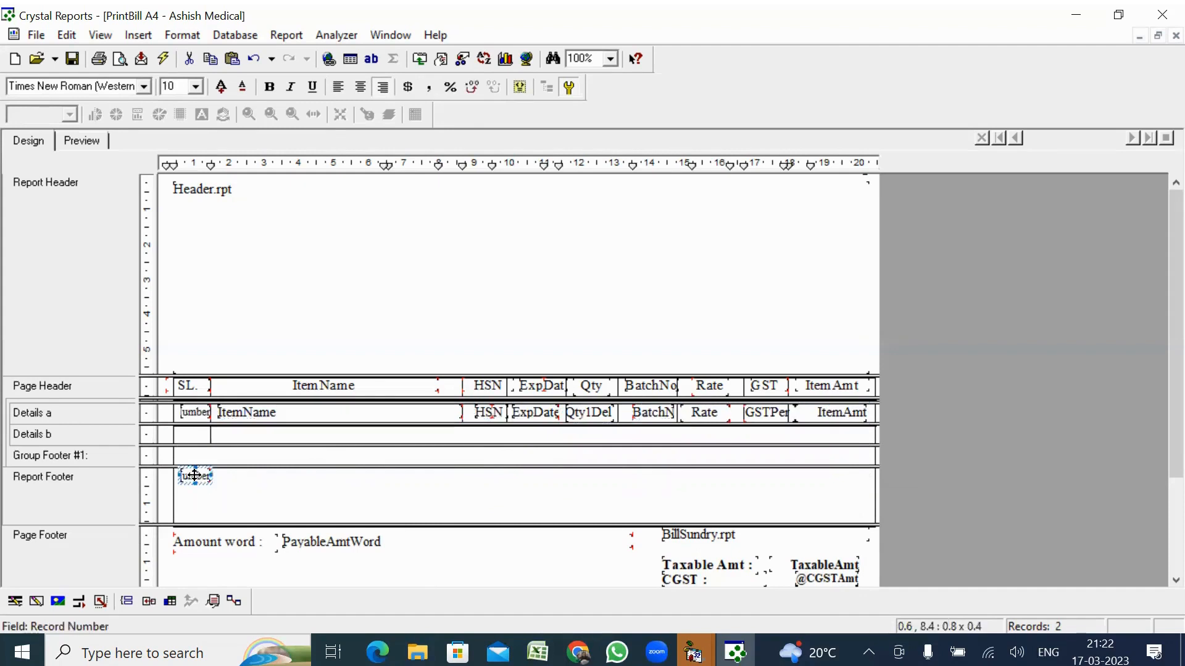
key("Delete")
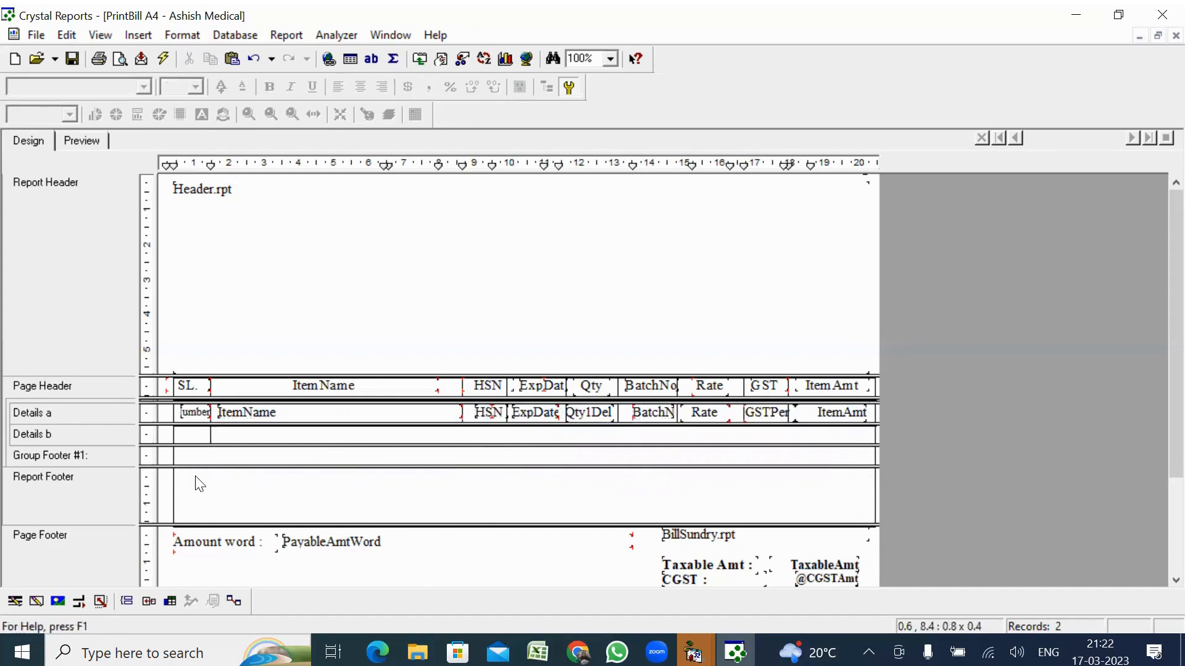
left_click(90, 143)
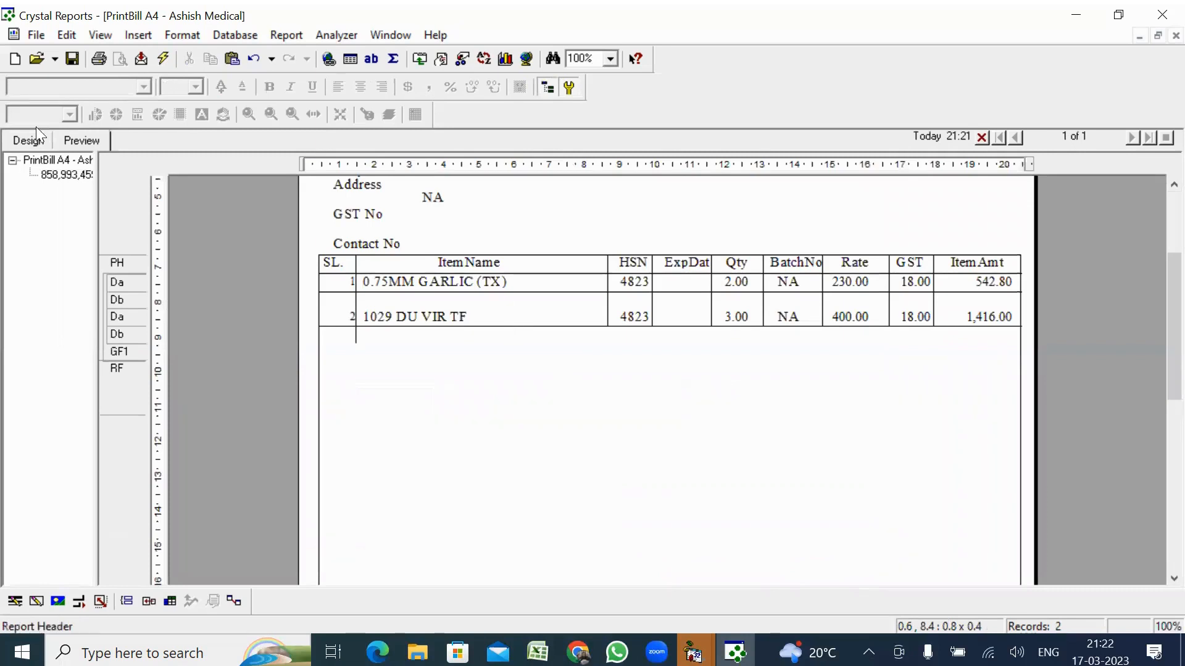
left_click(23, 141)
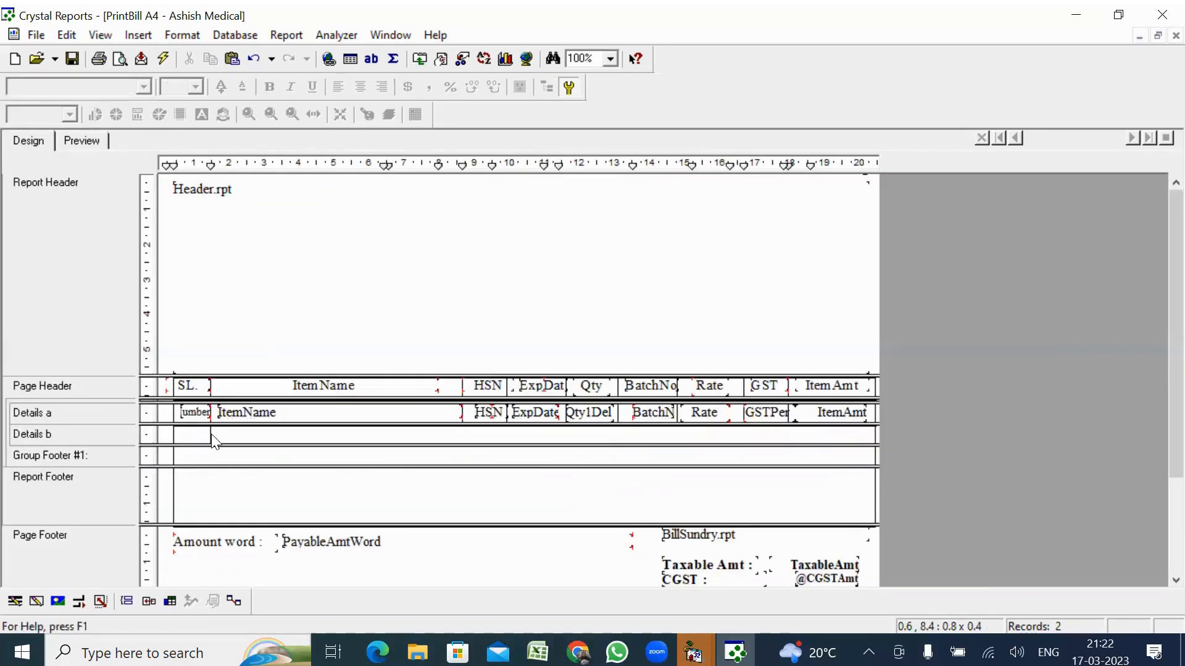
Delete the group that owns the Group Footer #1 section from the report
right_click(62, 456)
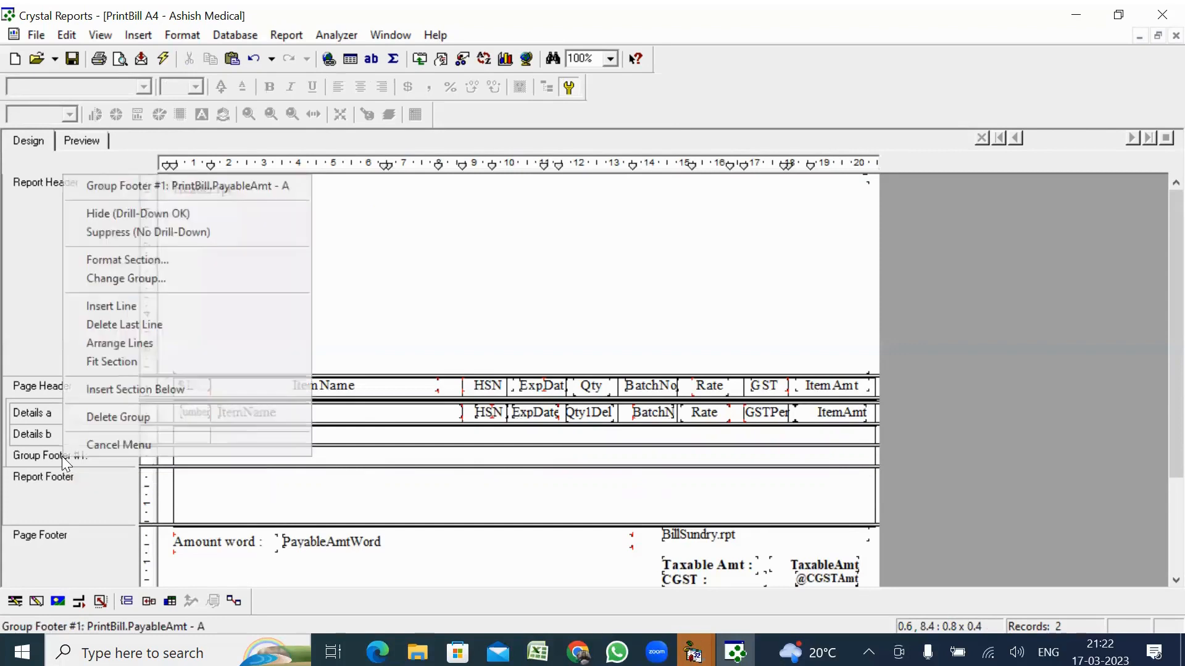
left_click(104, 421)
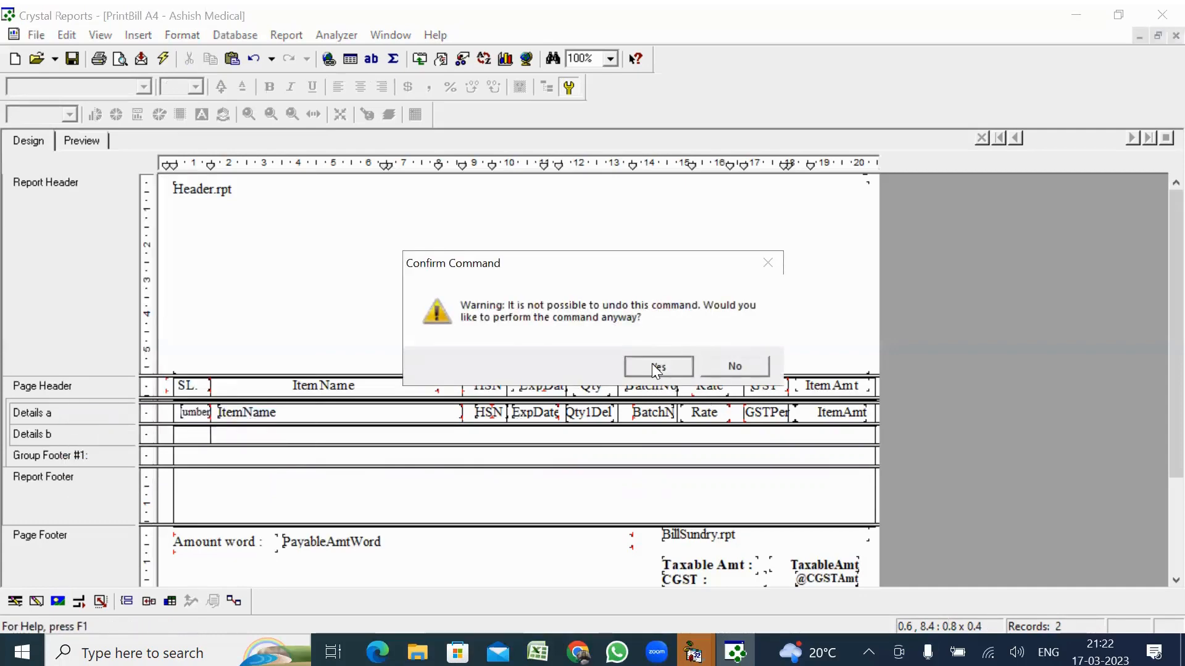
left_click(656, 369)
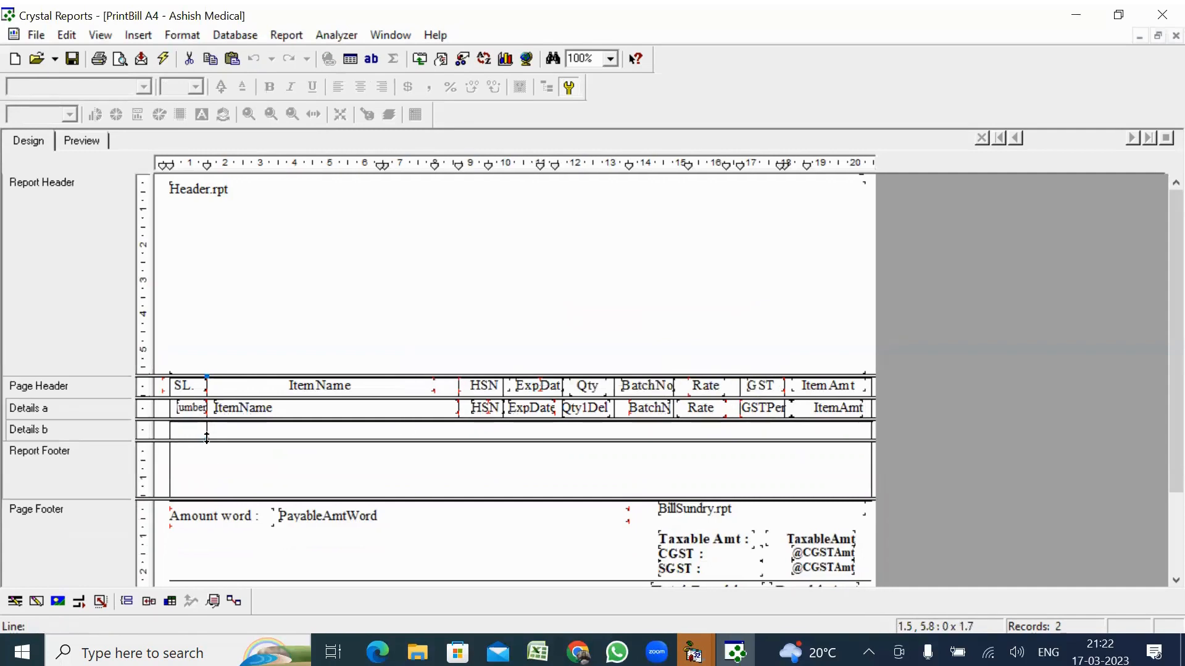
Shorten the vertical line after the SL. column so it ends in Details a, and delete the Details b section
left_click_drag(207, 437, 207, 420)
right_click(66, 427)
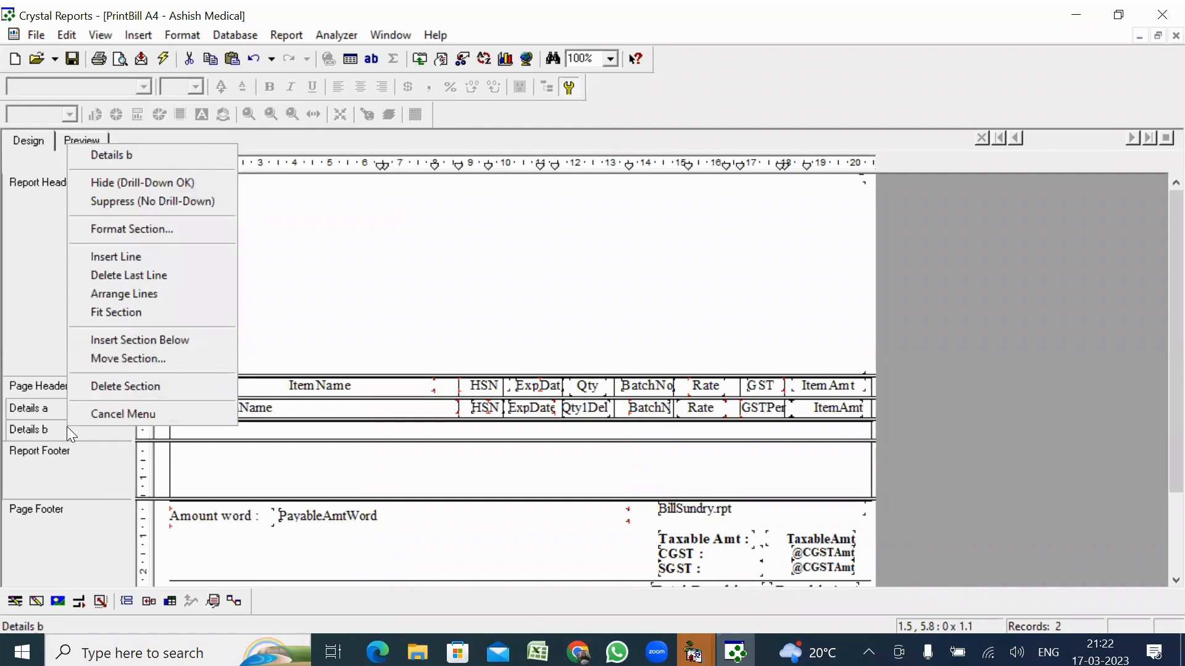
left_click(117, 386)
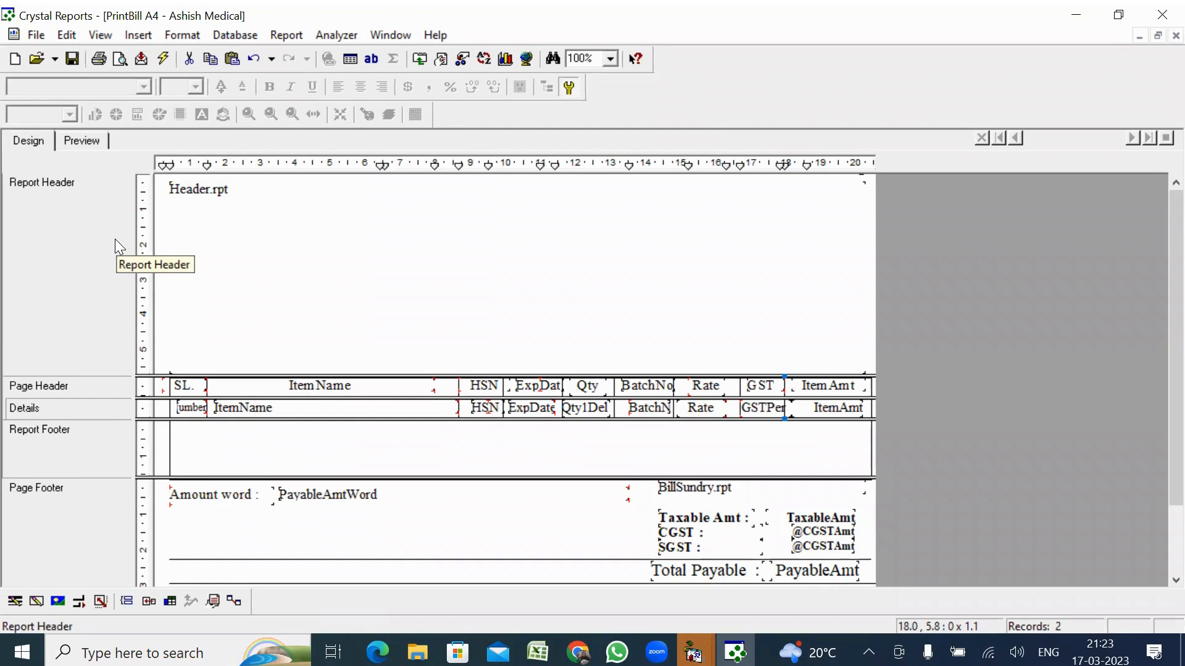
Open the Header.rpt subreport to examine its fields and compare them with the header in the bill preview
double_click(221, 203)
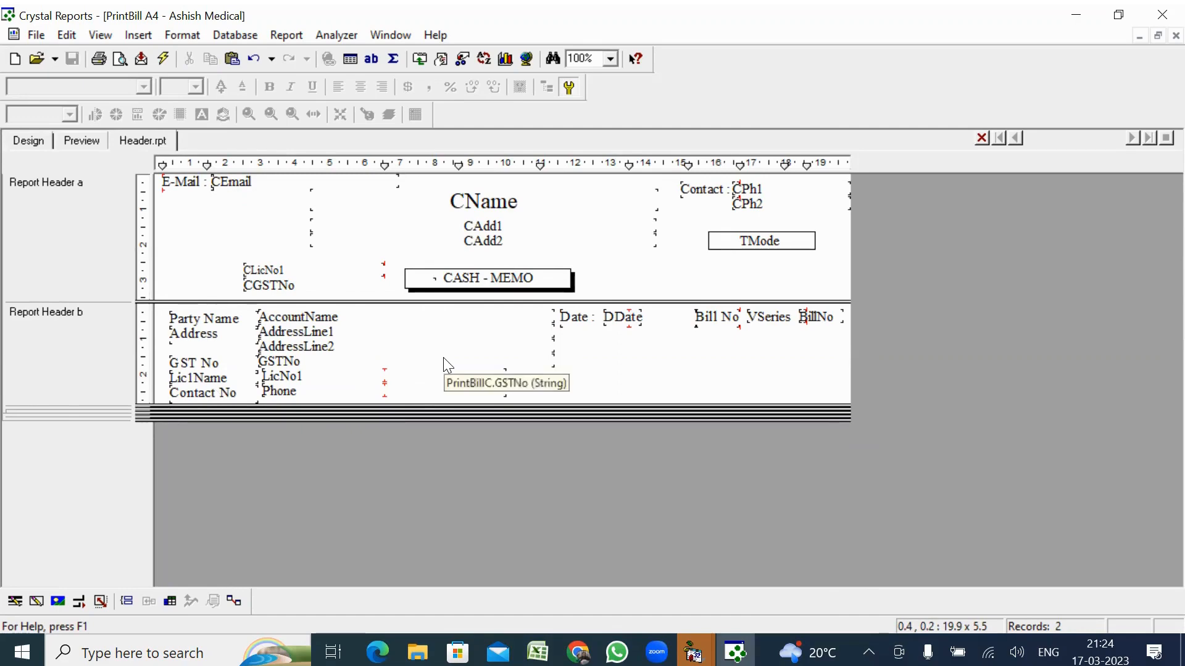
left_click(74, 143)
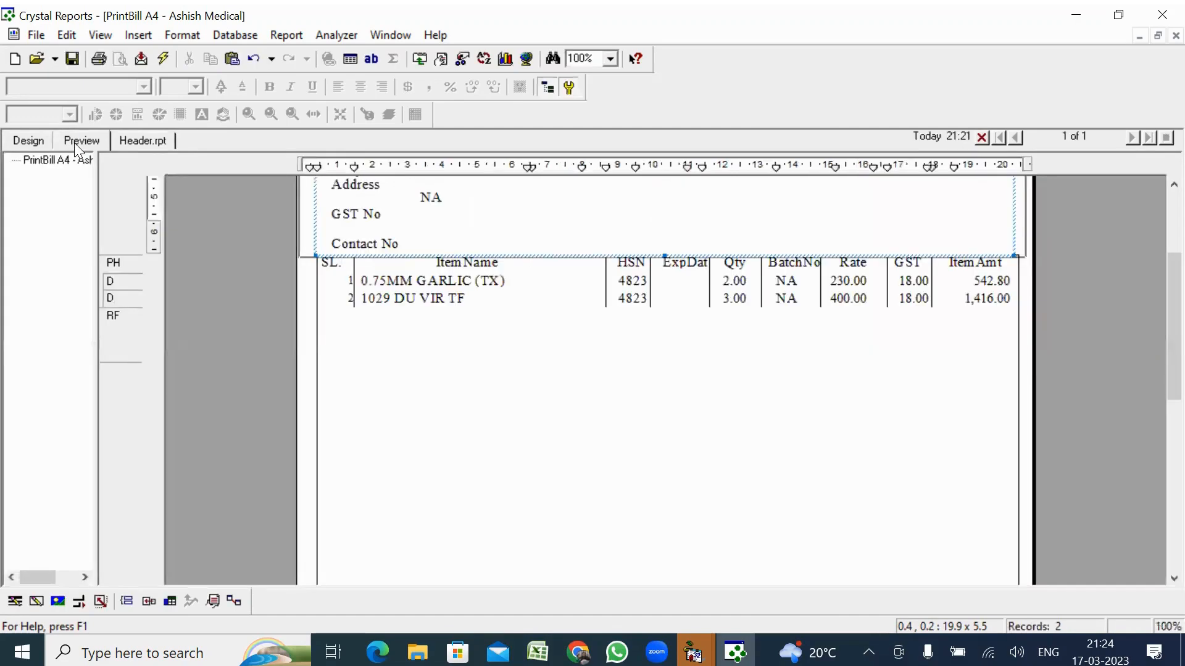
scroll(1156, 322, "up", 3)
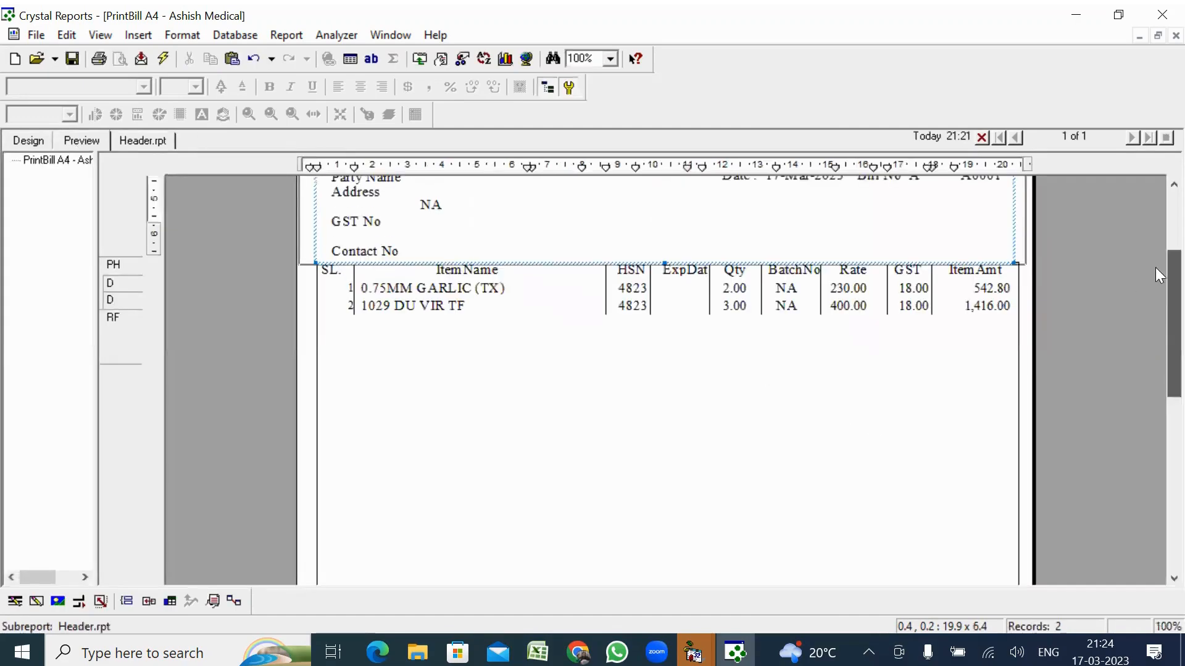
left_click(1029, 467)
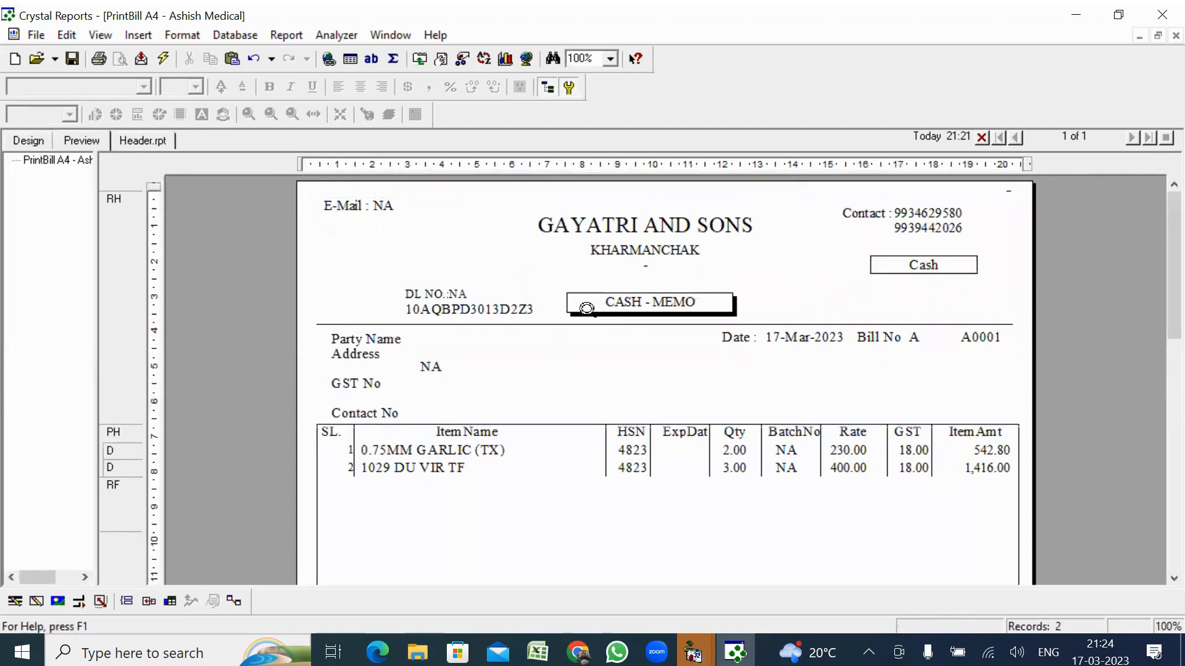
In the Header.rpt subreport, enlarge Report Header a to expose the horizontal line below the CASH - MEMO box and delete that line
left_click(25, 141)
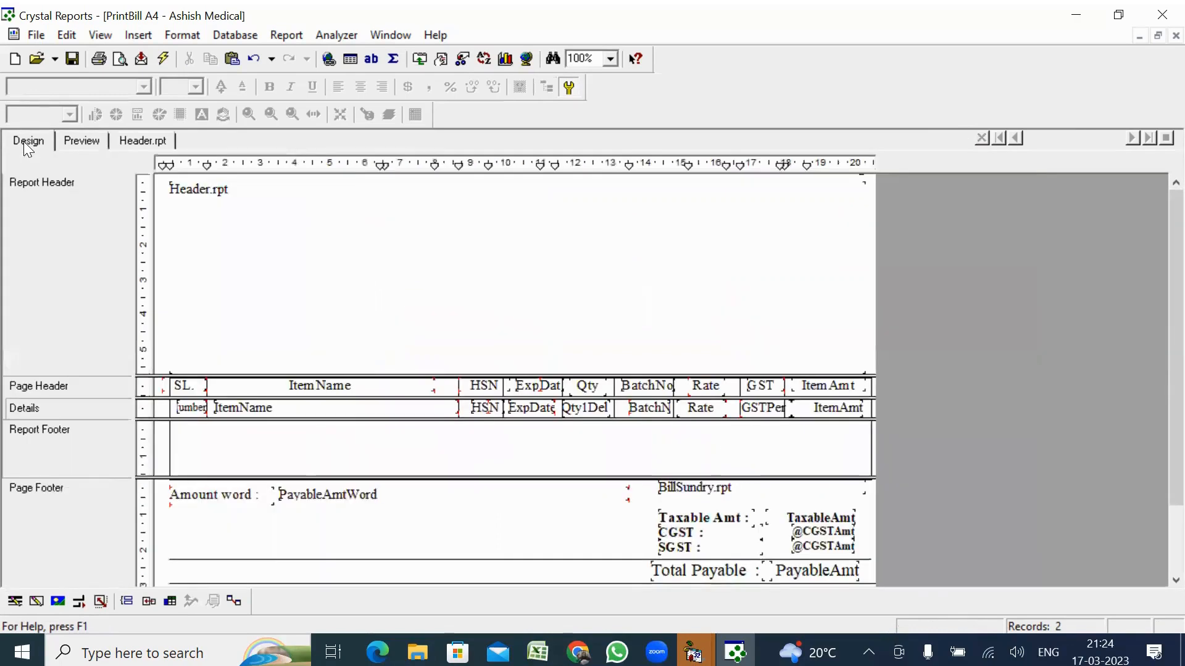
double_click(475, 317)
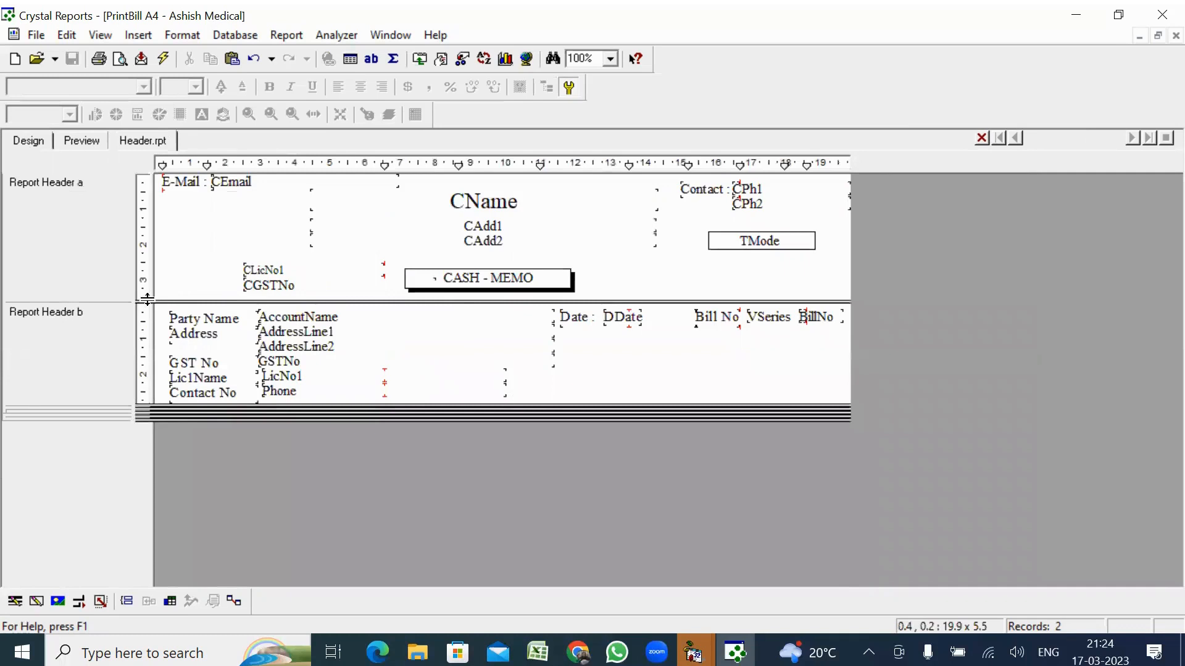
left_click_drag(147, 299, 147, 354)
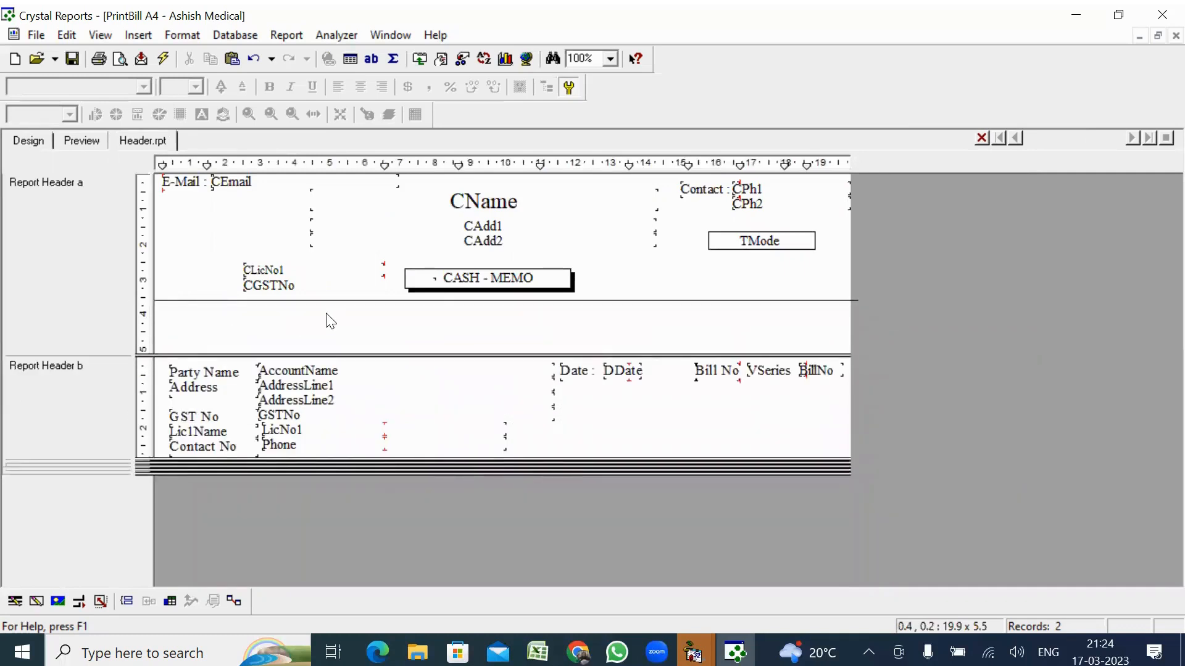
left_click(236, 300)
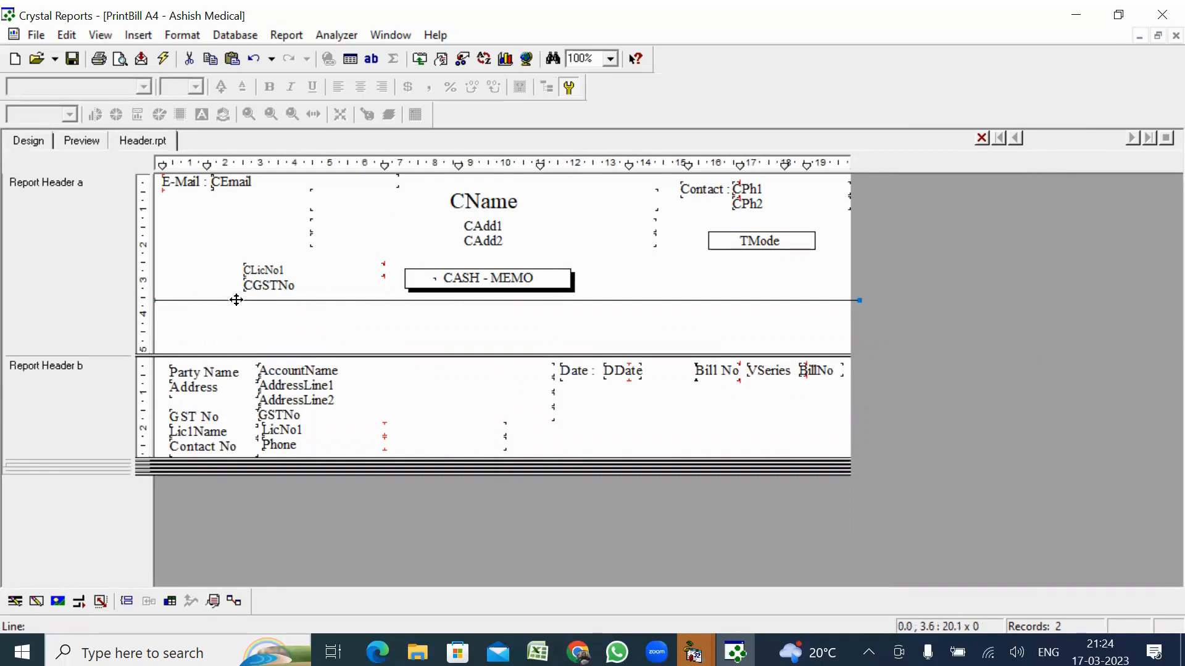
key("Delete")
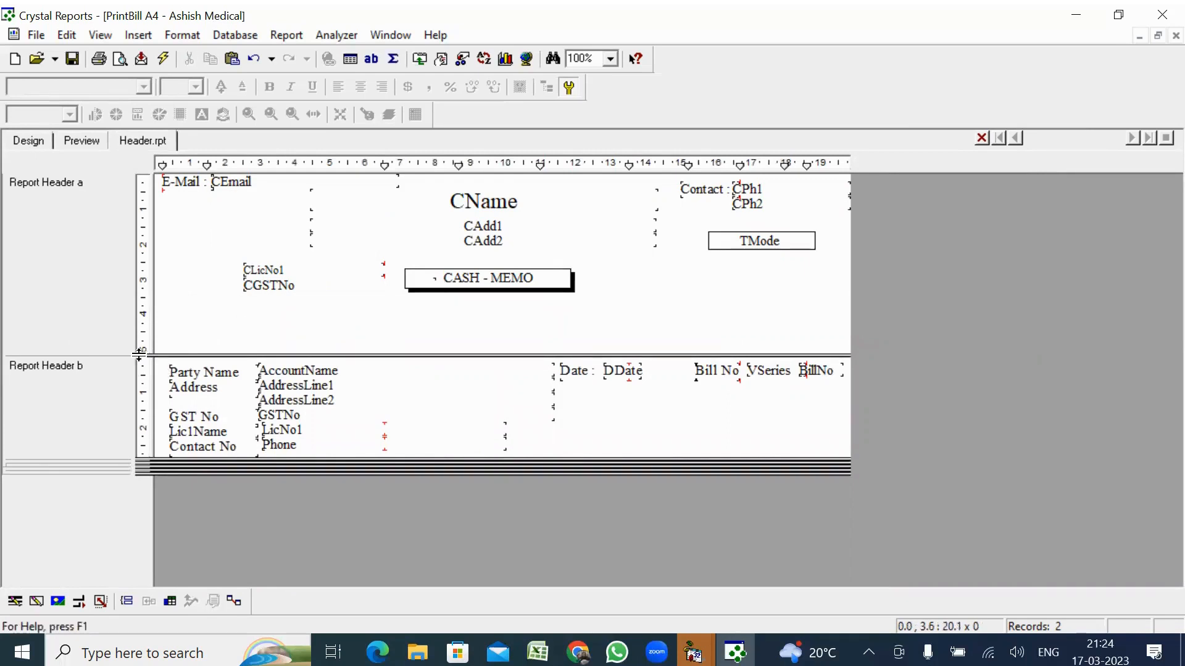
Shrink the subreport's Report Header a section to about 3.4 cm and check the header in the bill preview
left_click_drag(138, 355, 138, 294)
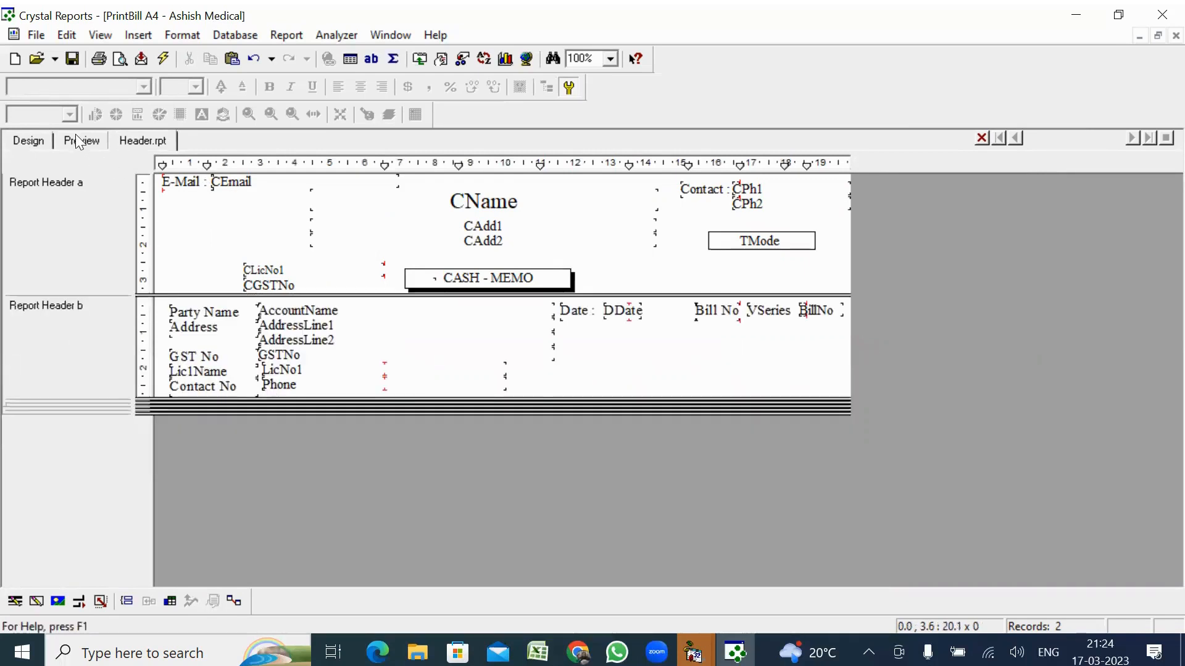
left_click(77, 139)
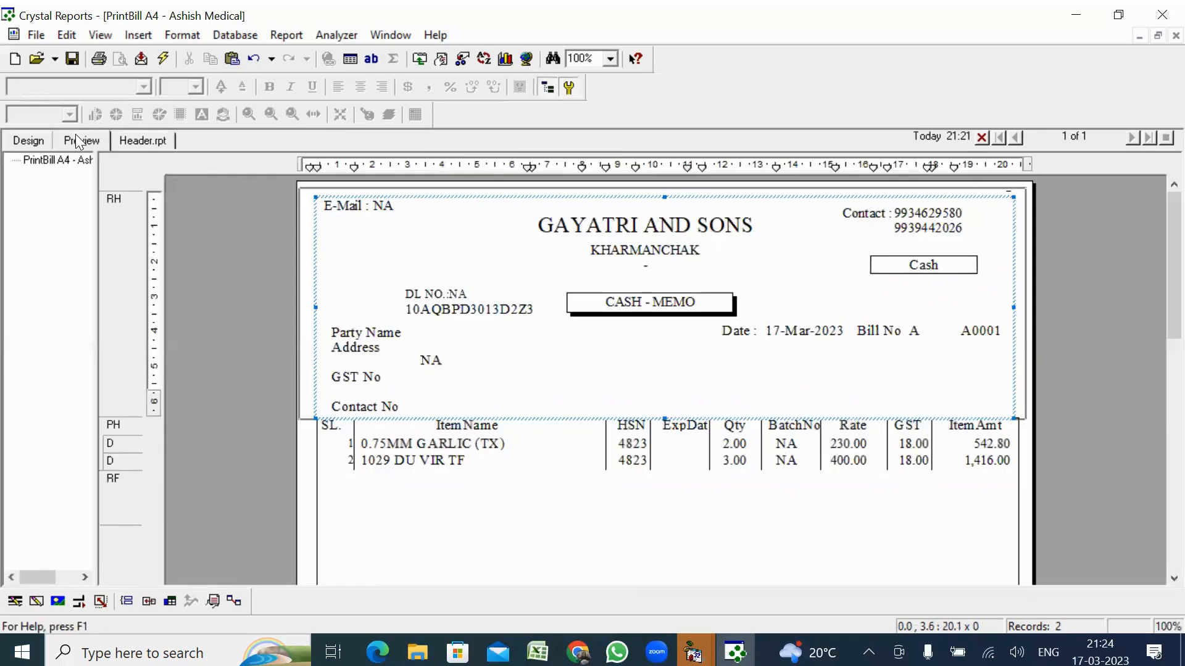
left_click(1028, 492)
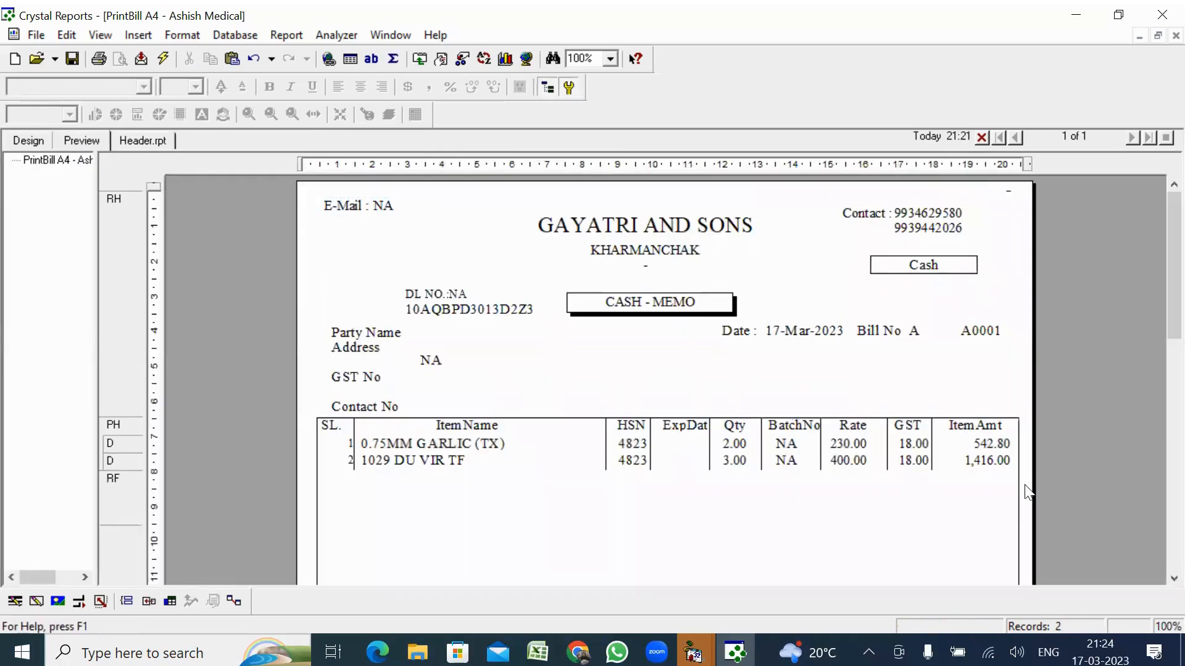
left_click(20, 143)
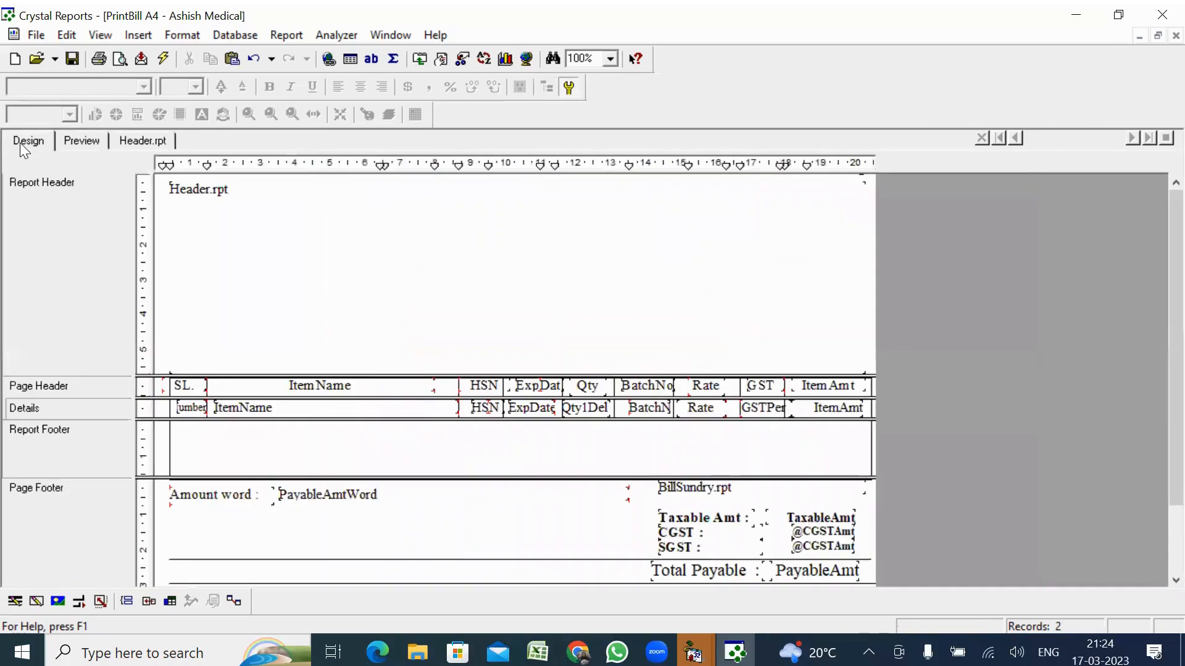
left_click(139, 34)
left_click(155, 276)
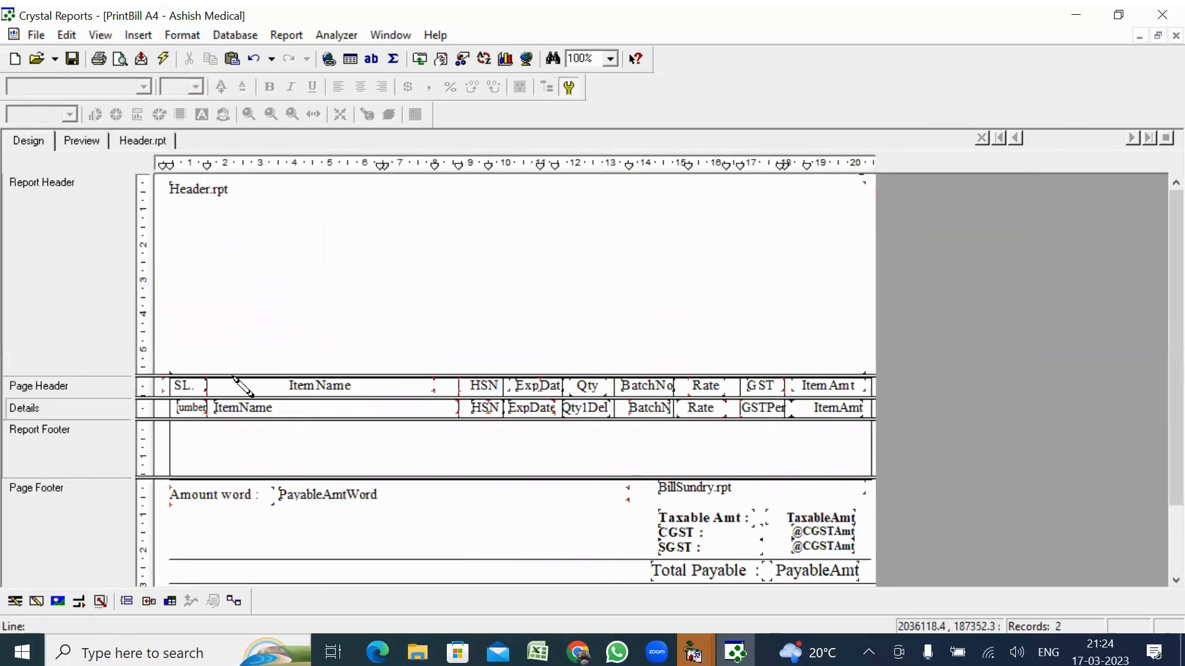
left_click(84, 142)
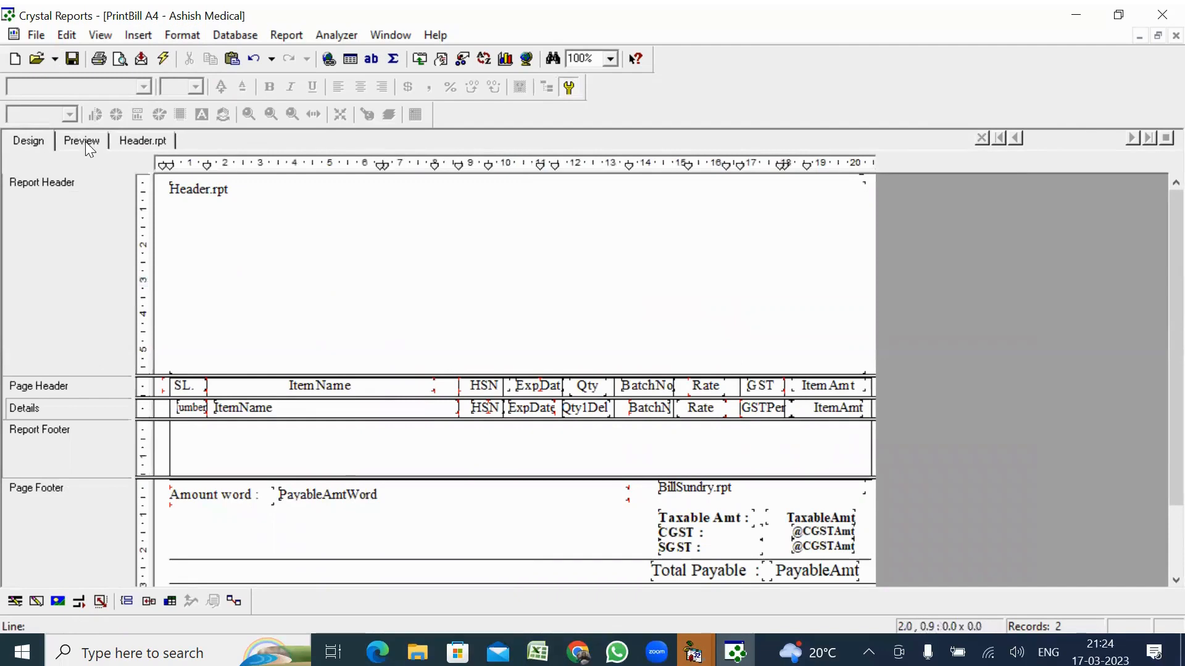
In the Header.rpt subreport, draw a horizontal line about 19.9 cm long along the bottom of Report Header a and check it in the bill preview
double_click(313, 216)
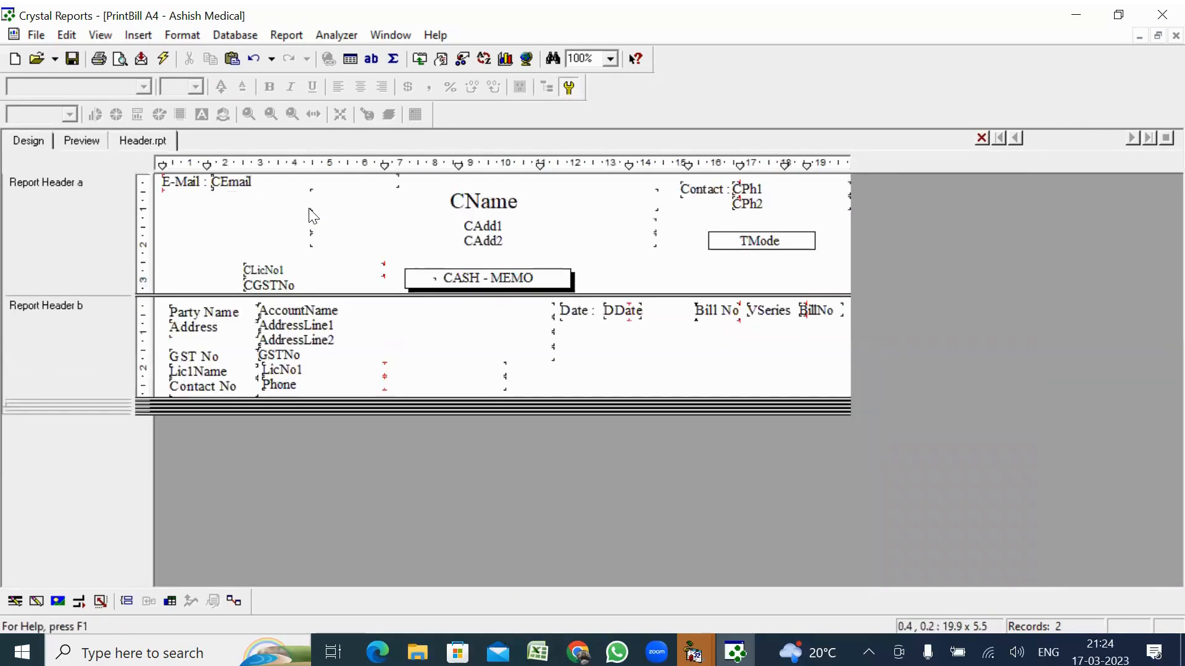
left_click(138, 35)
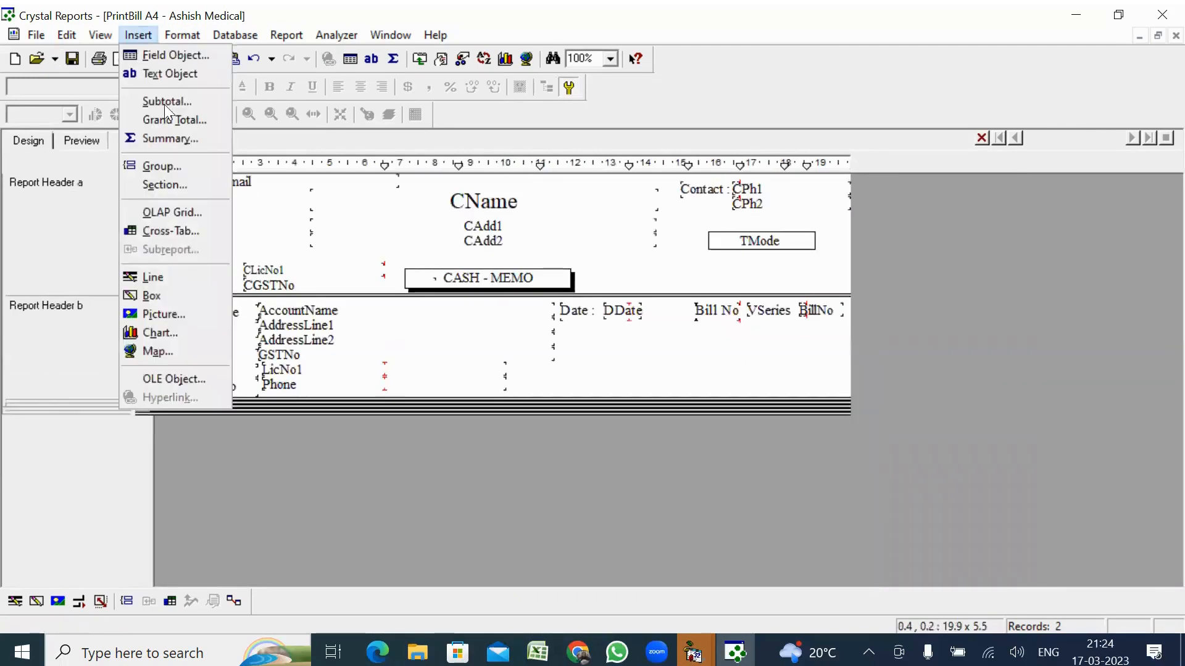
left_click(161, 272)
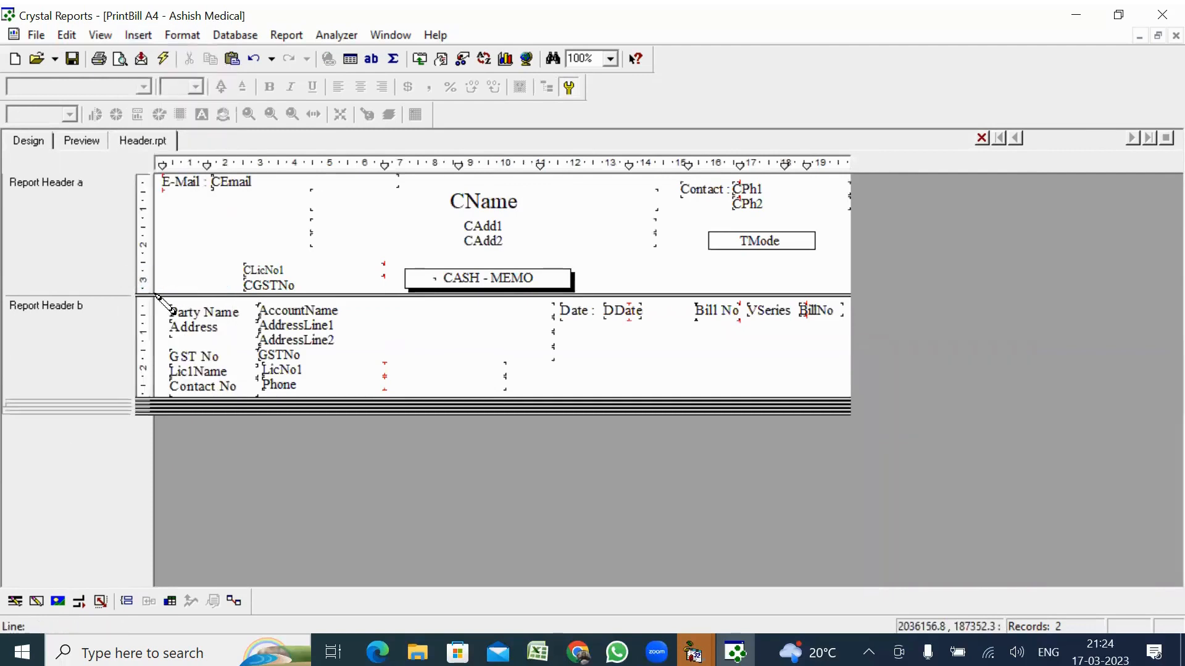
left_click_drag(157, 297, 852, 317)
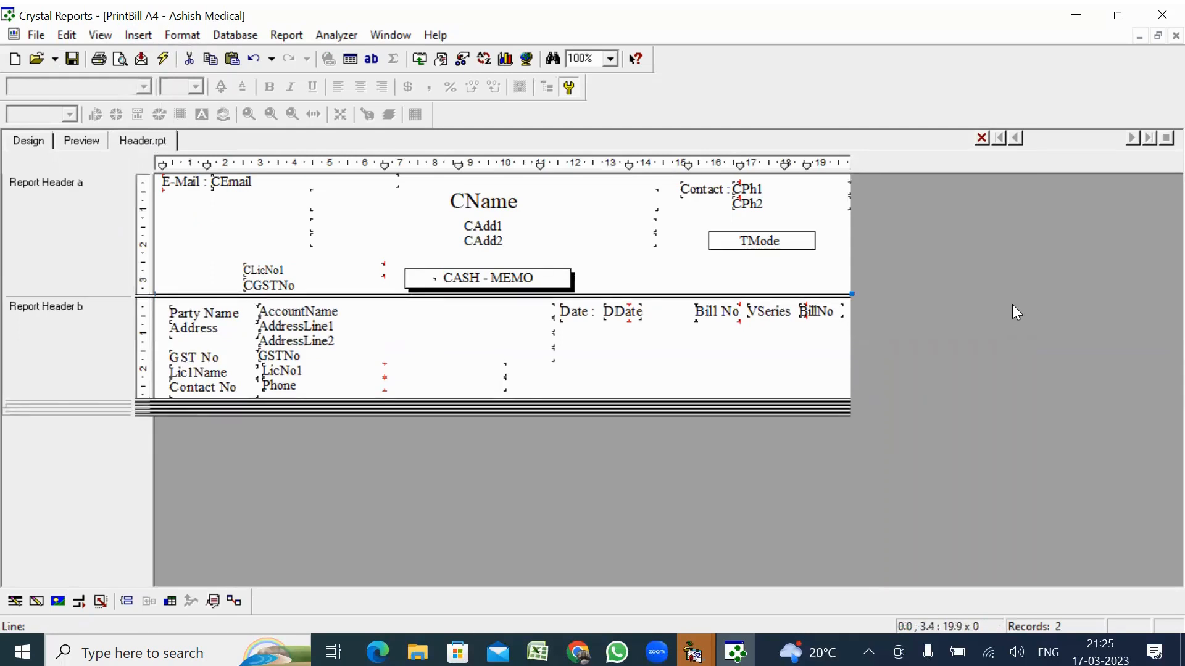
left_click(74, 141)
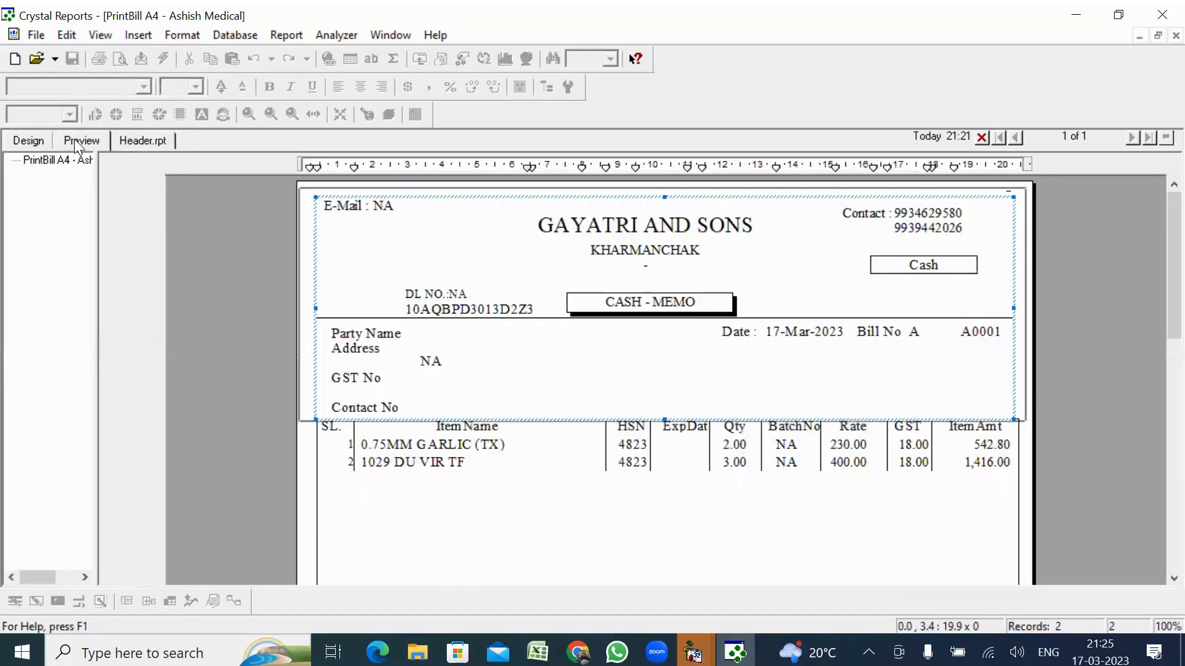
left_click(1030, 470)
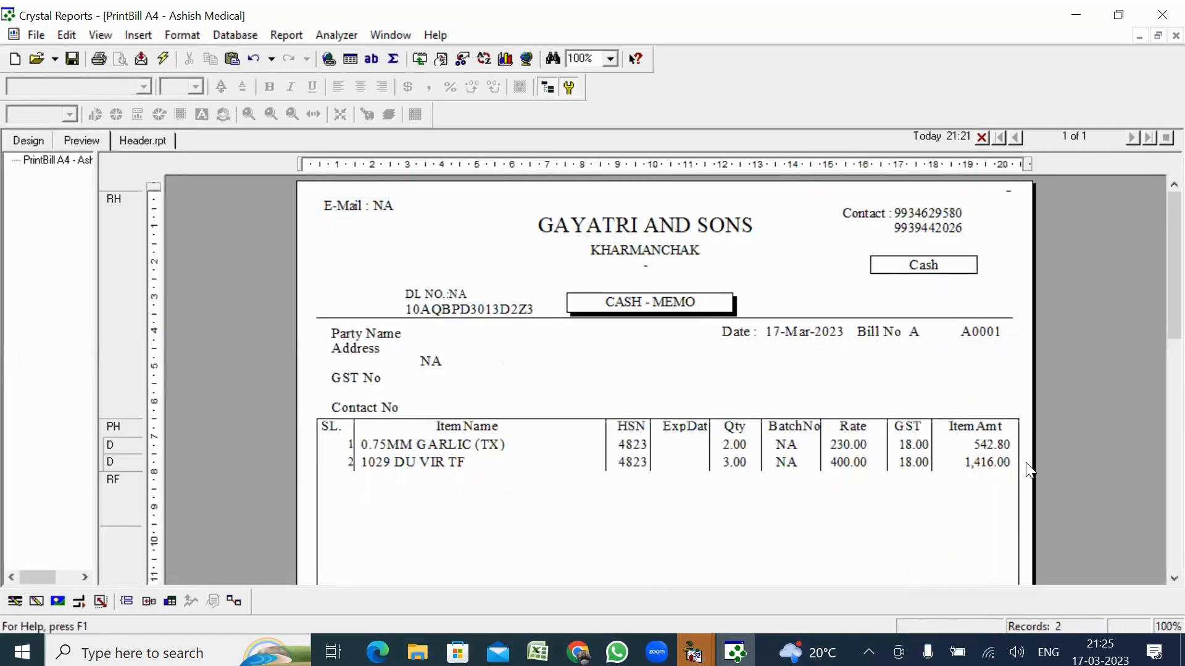
left_click(28, 143)
double_click(410, 282)
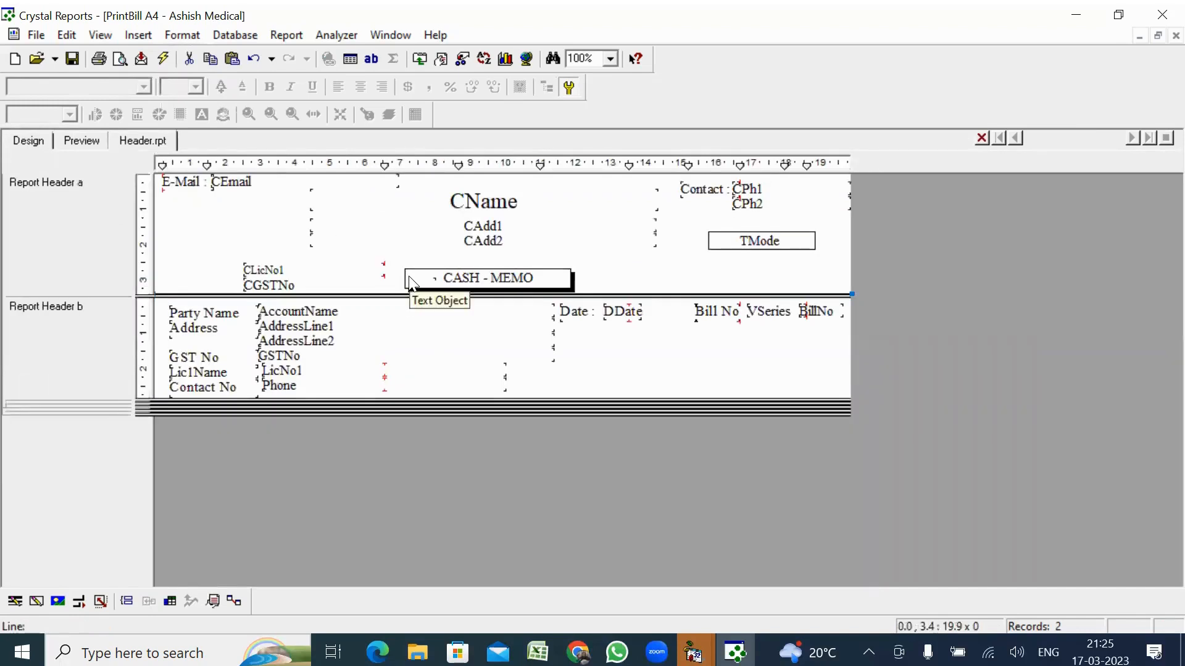
left_click(148, 35)
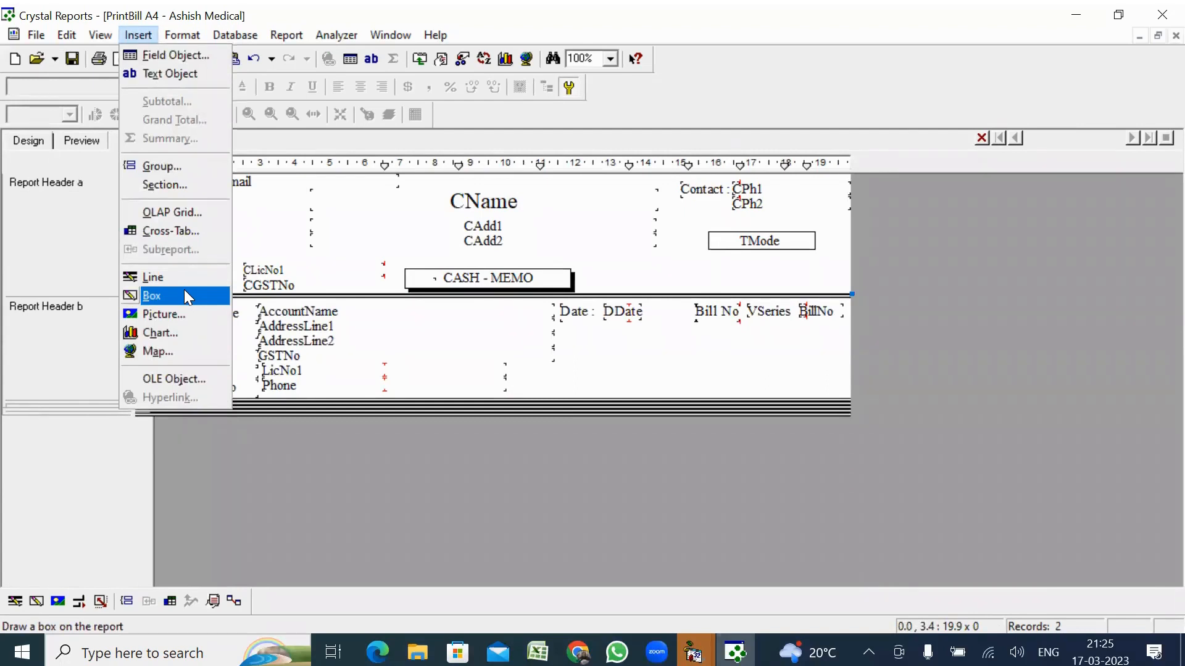
left_click(838, 346)
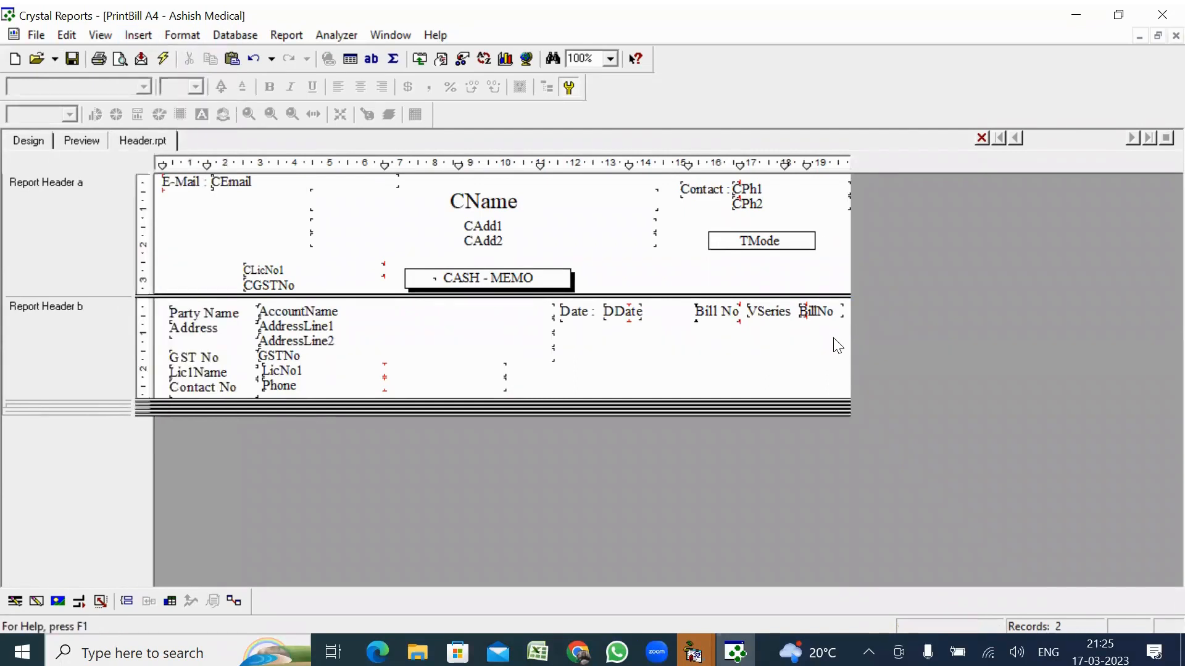
left_click(138, 35)
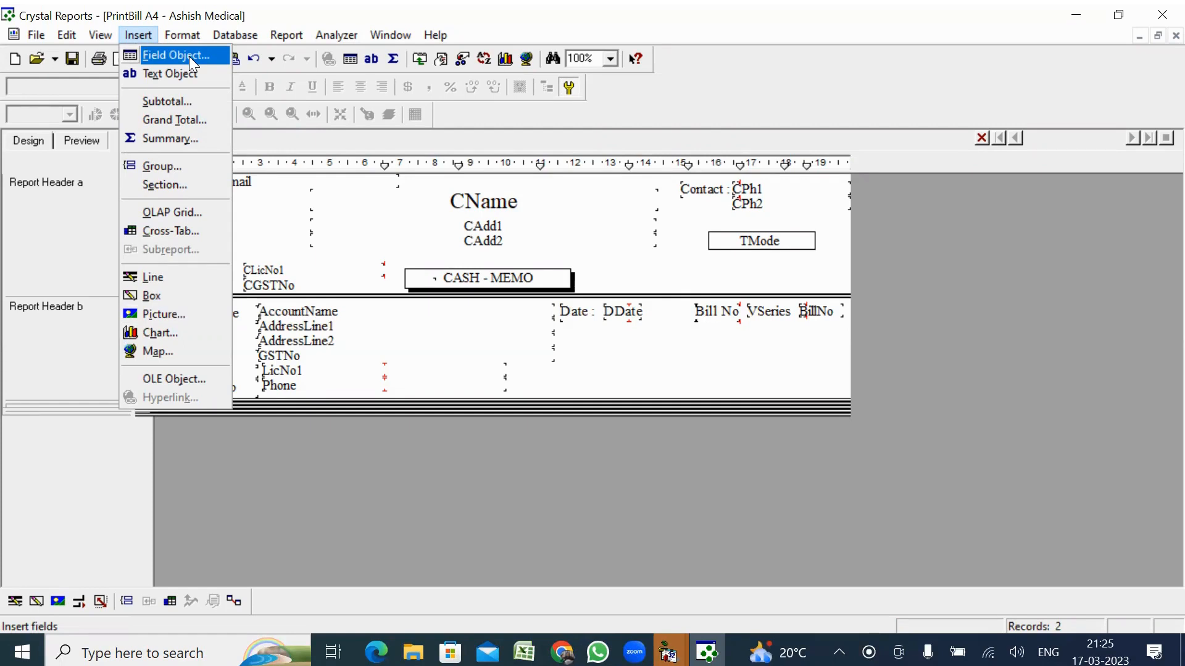
left_click(832, 278)
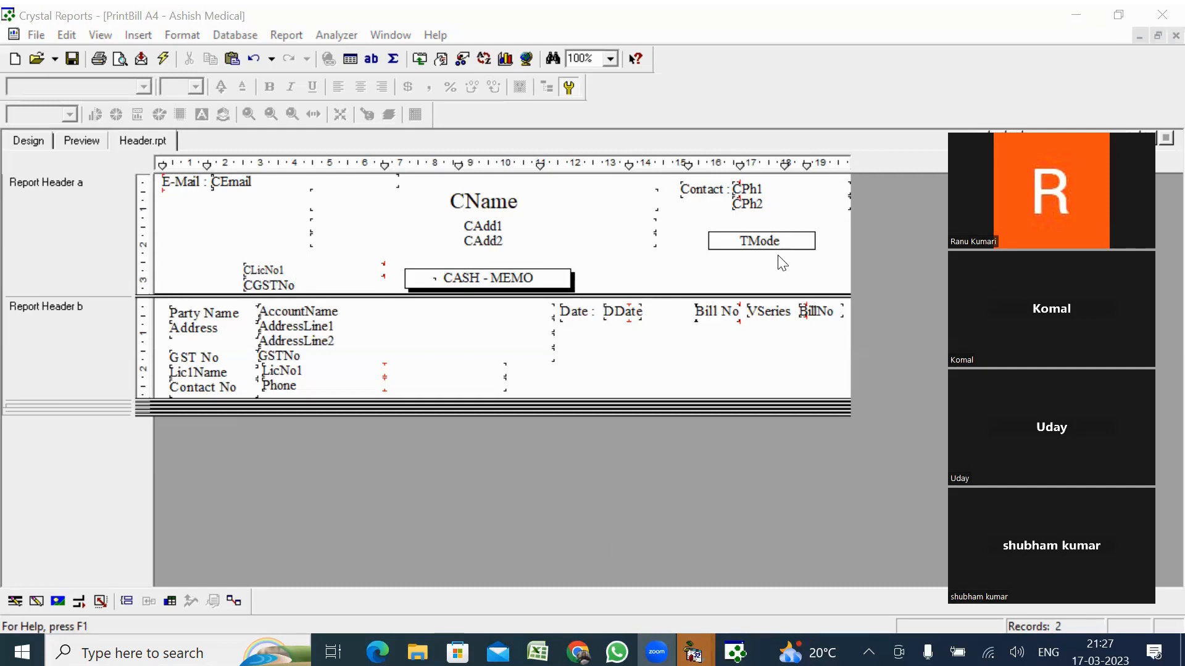
left_click(784, 282)
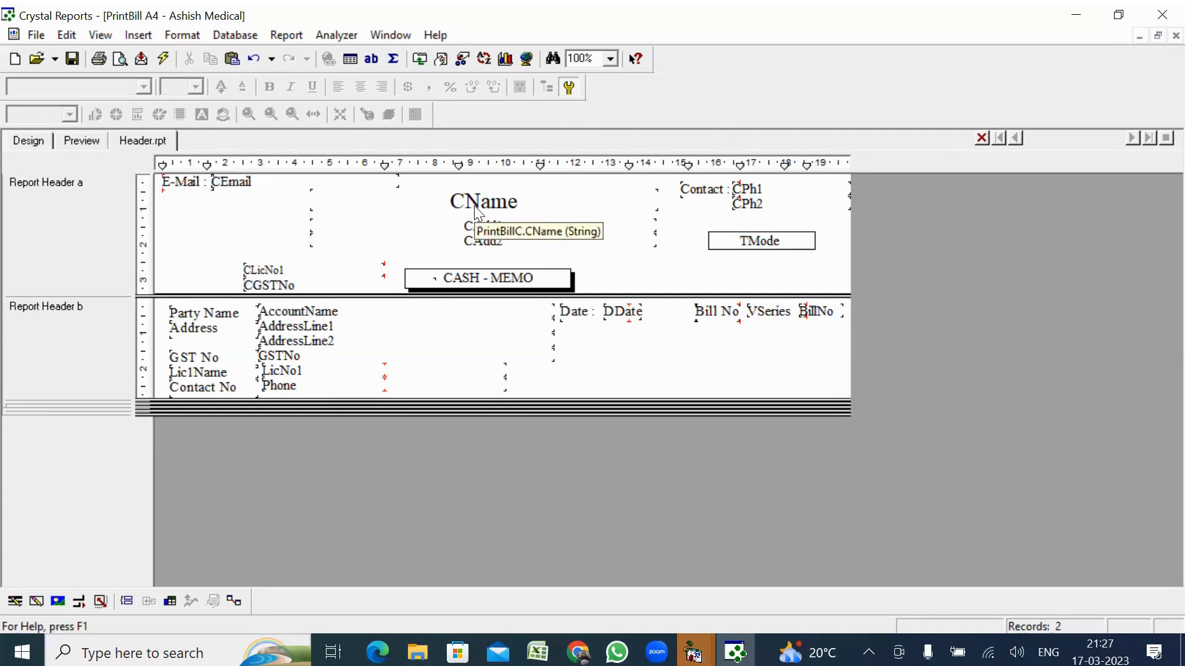
In the Header.rpt subreport, add the text label "GST No :" before the CGSTNo field and compare the header in the bill preview
left_click(90, 147)
left_click(640, 203)
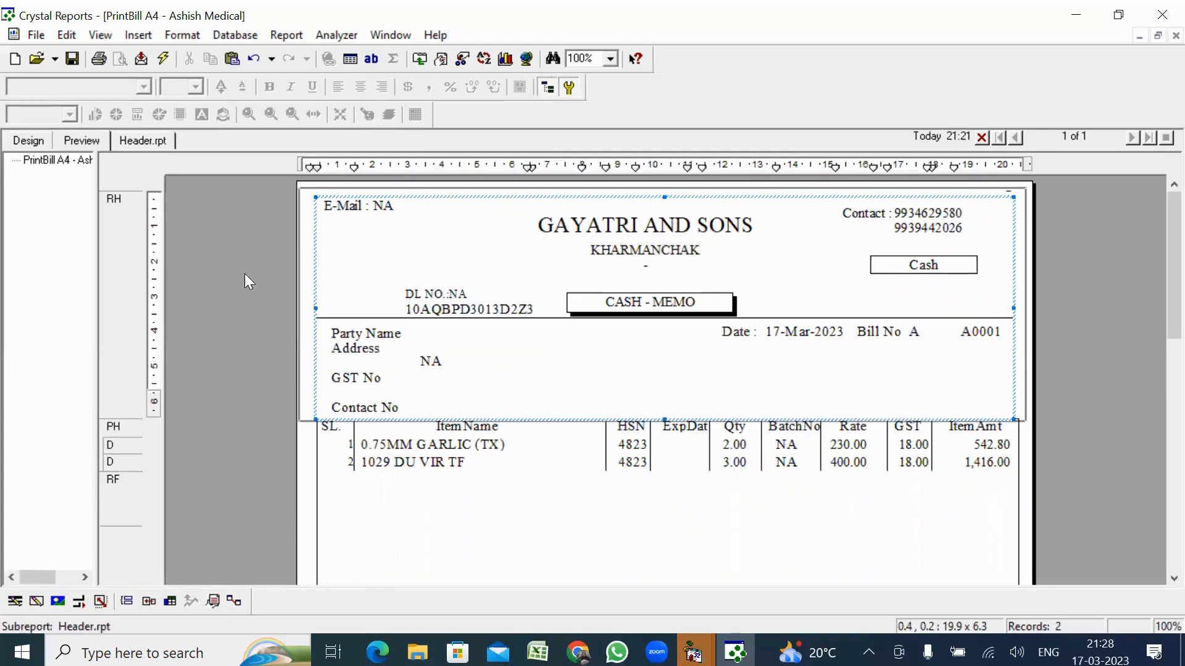
left_click(35, 143)
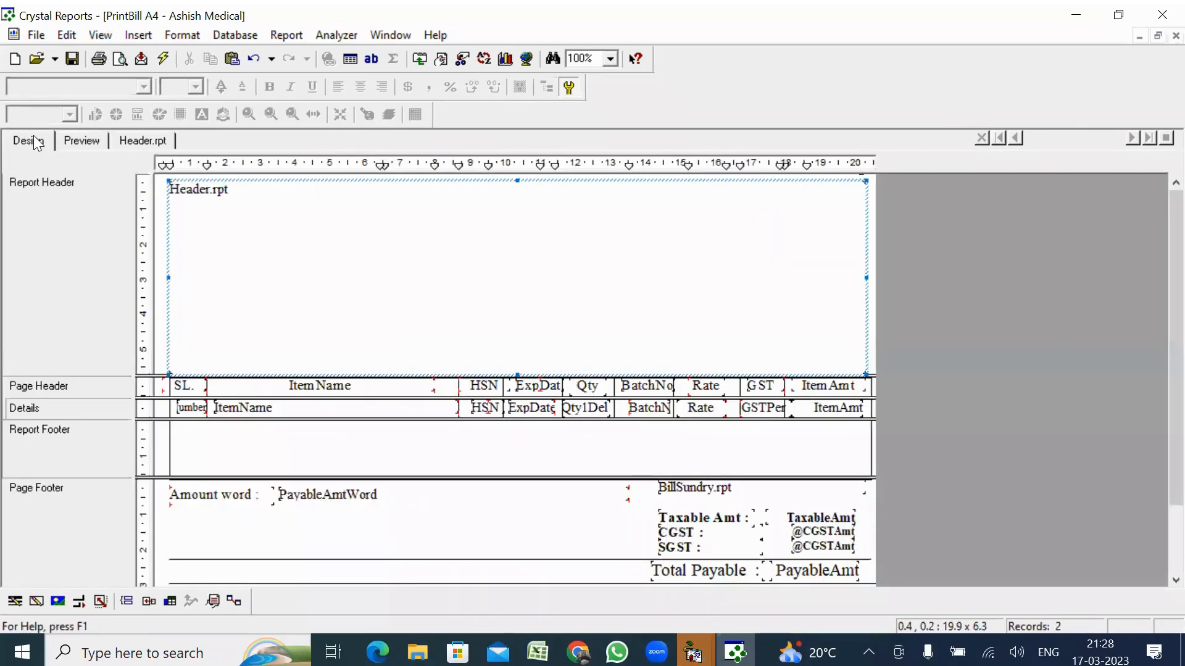
double_click(365, 260)
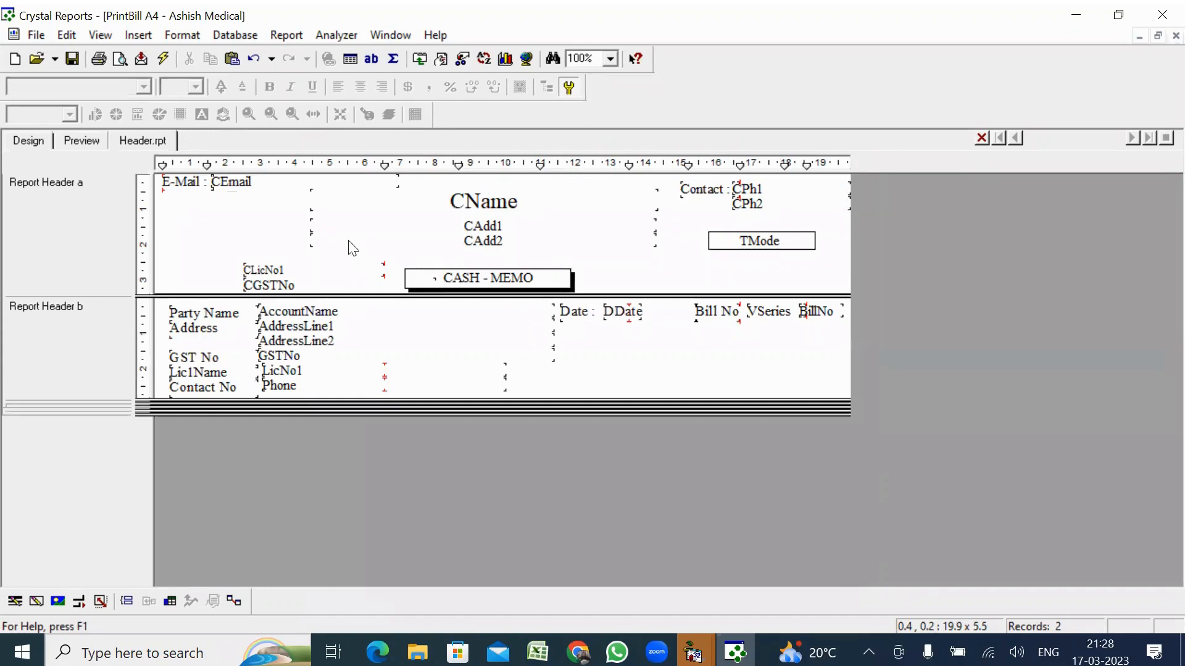
left_click(372, 60)
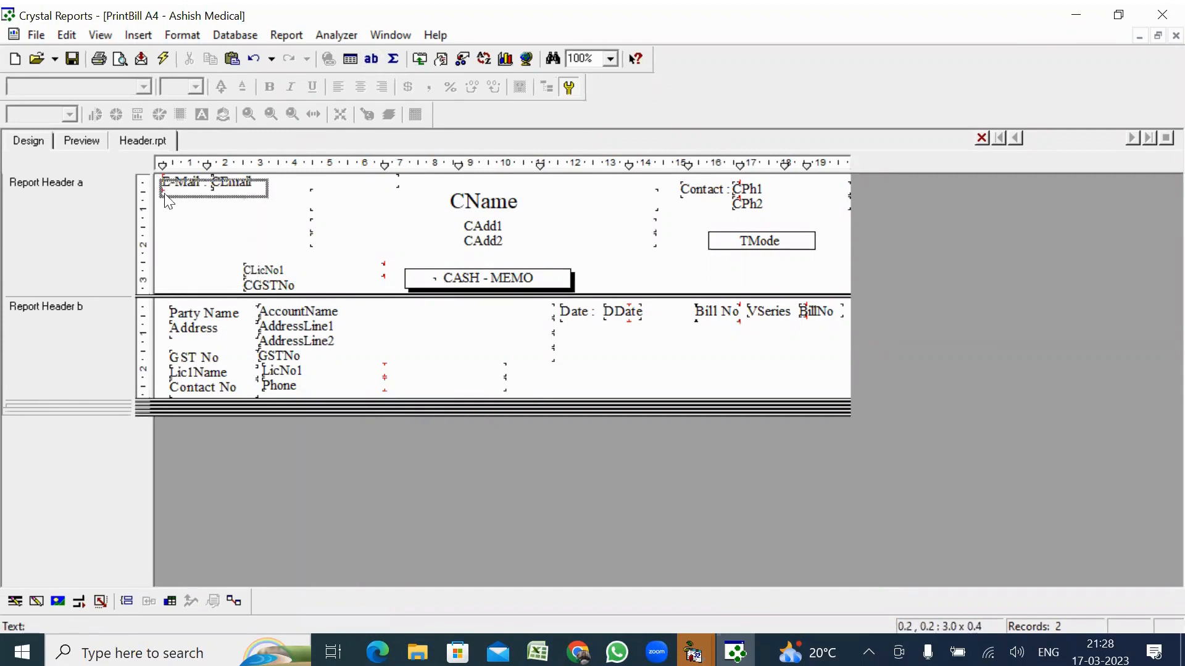
left_click(166, 287)
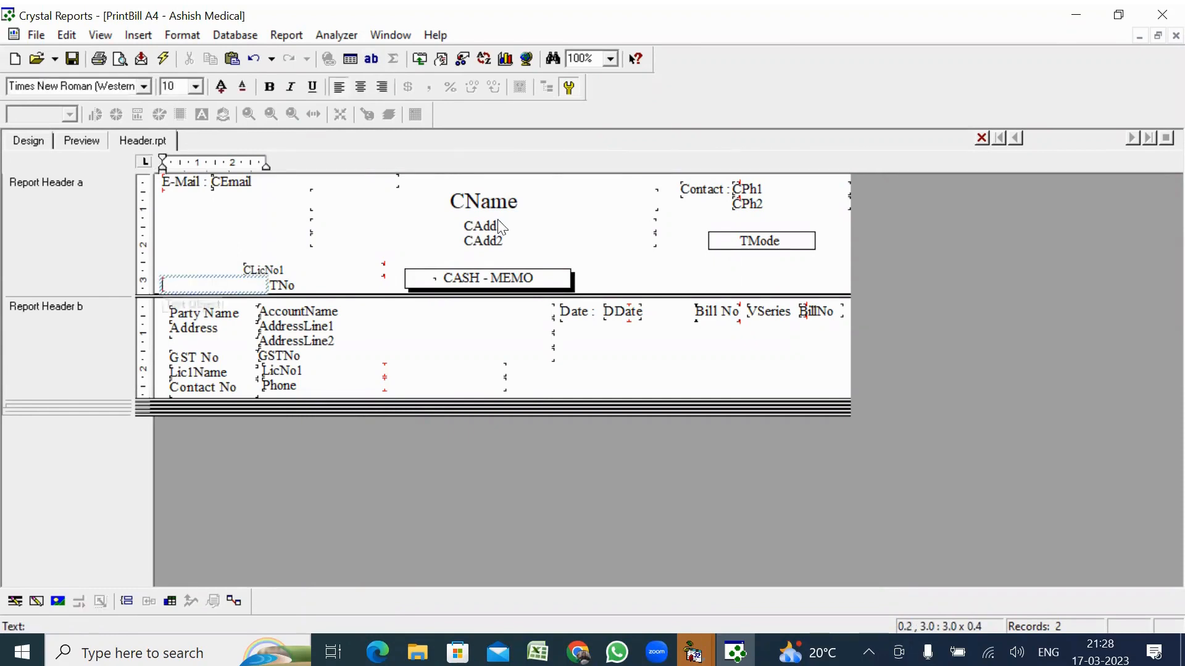
type("GS")
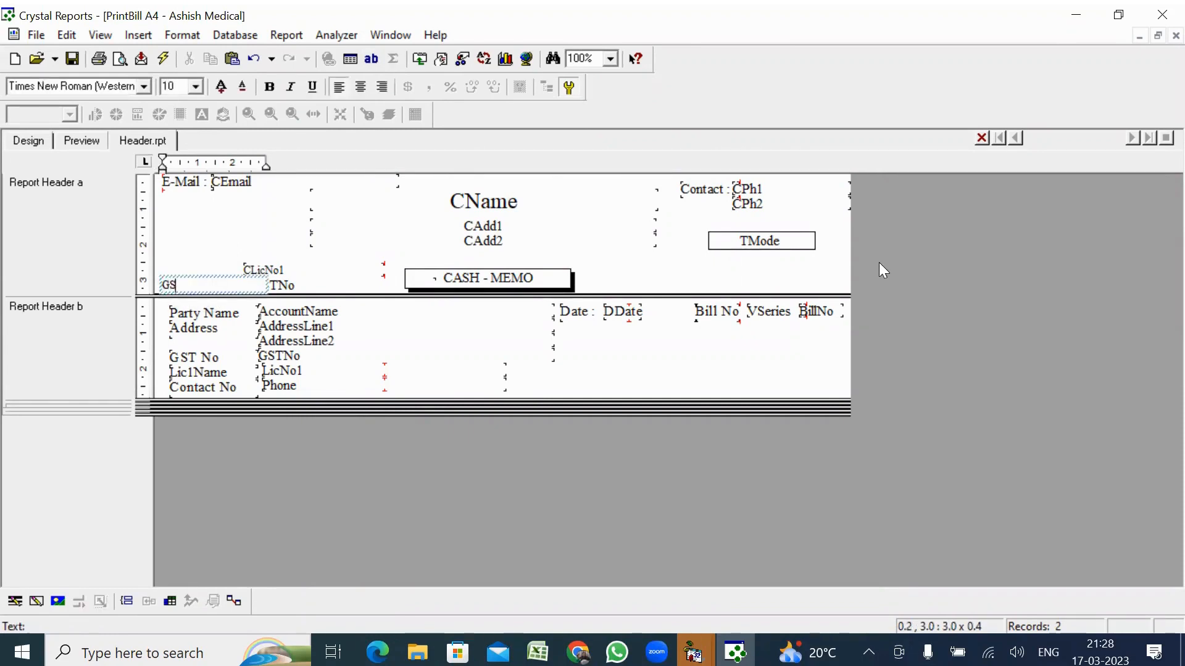
type("T No :")
left_click(209, 238)
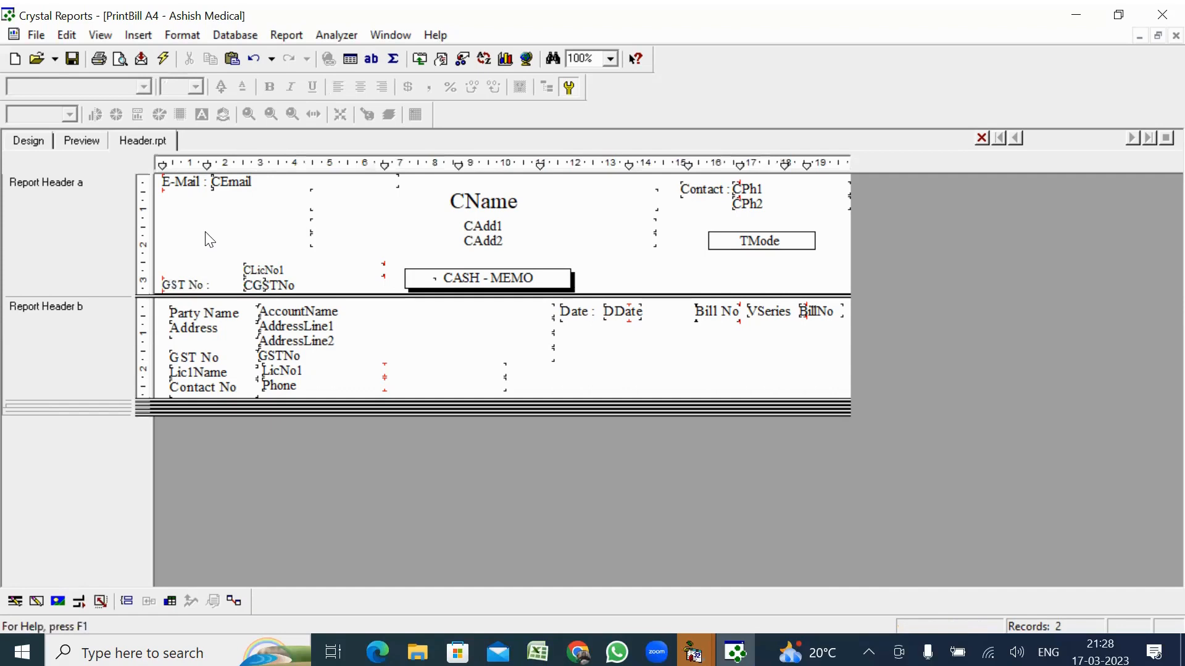
left_click(70, 142)
left_click(352, 256)
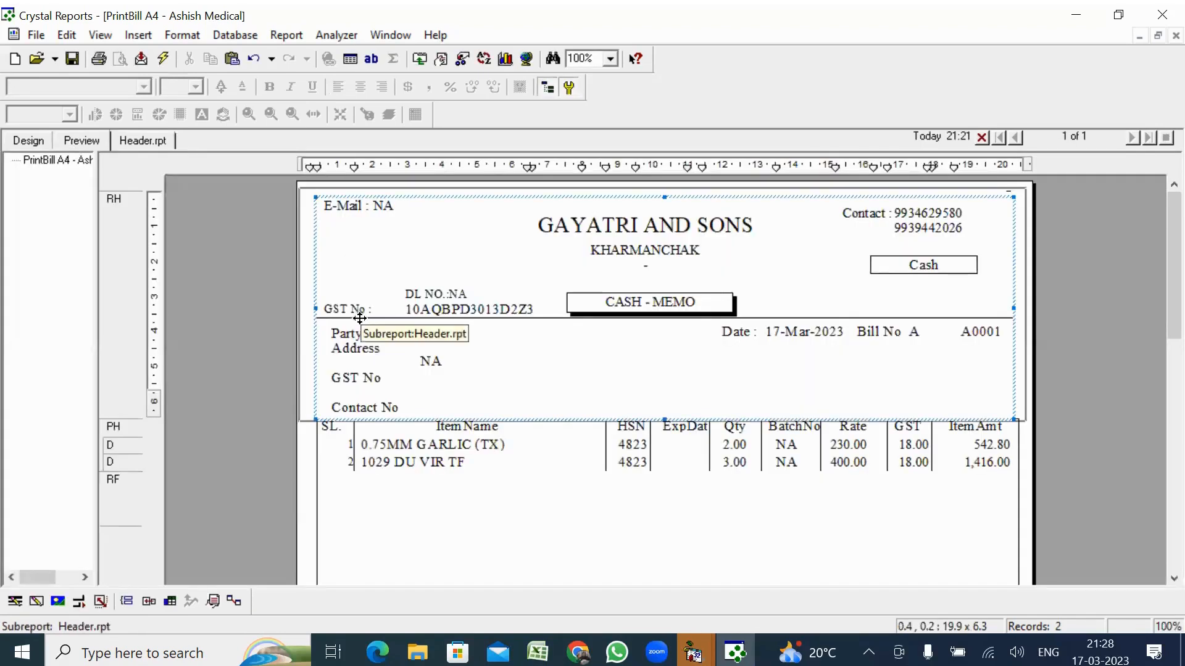
In the Header.rpt subreport, replace the CASH - MEMO title text with "GST BILL"
left_click(28, 141)
double_click(684, 268)
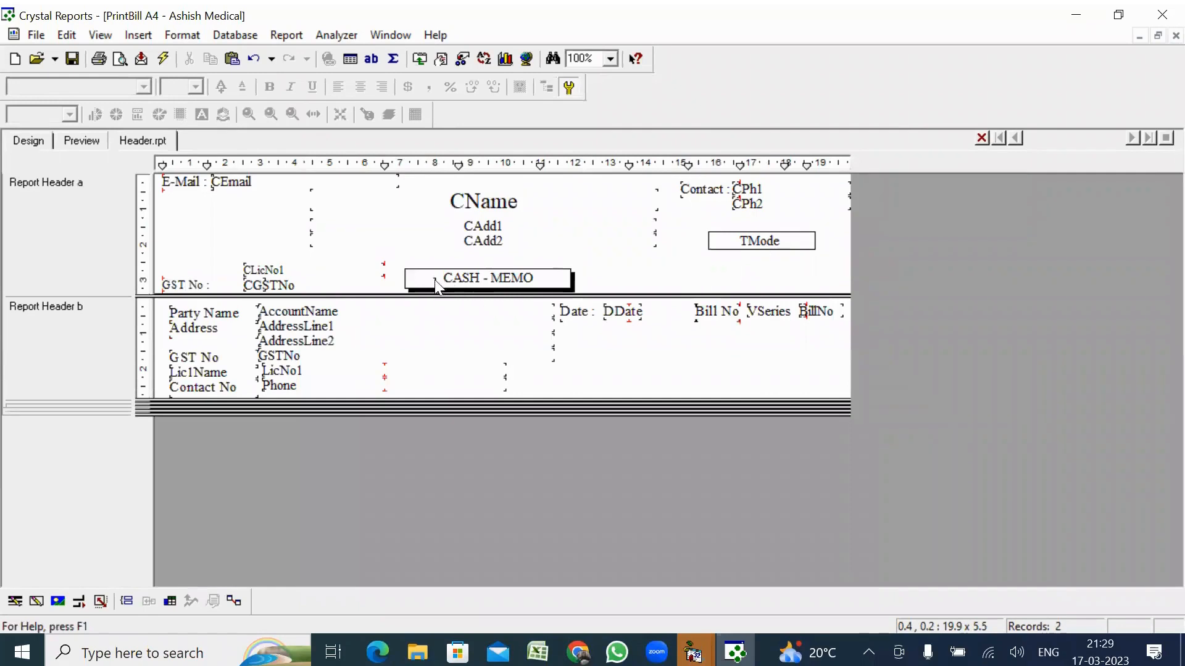
left_click(484, 281)
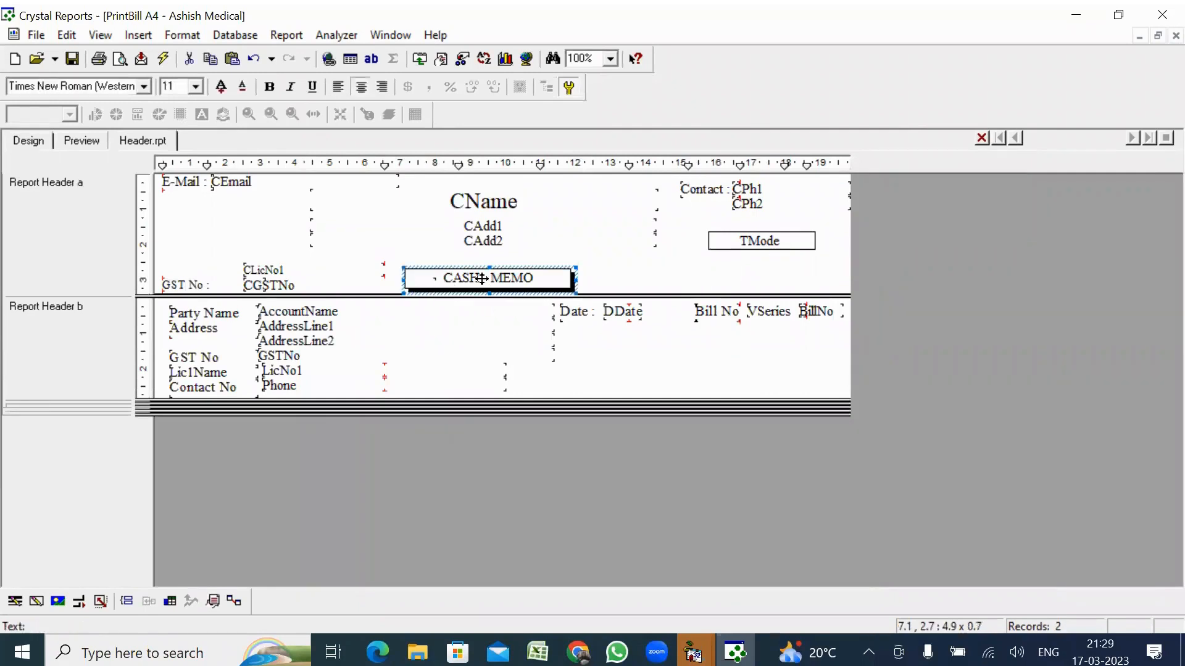
left_click(483, 279)
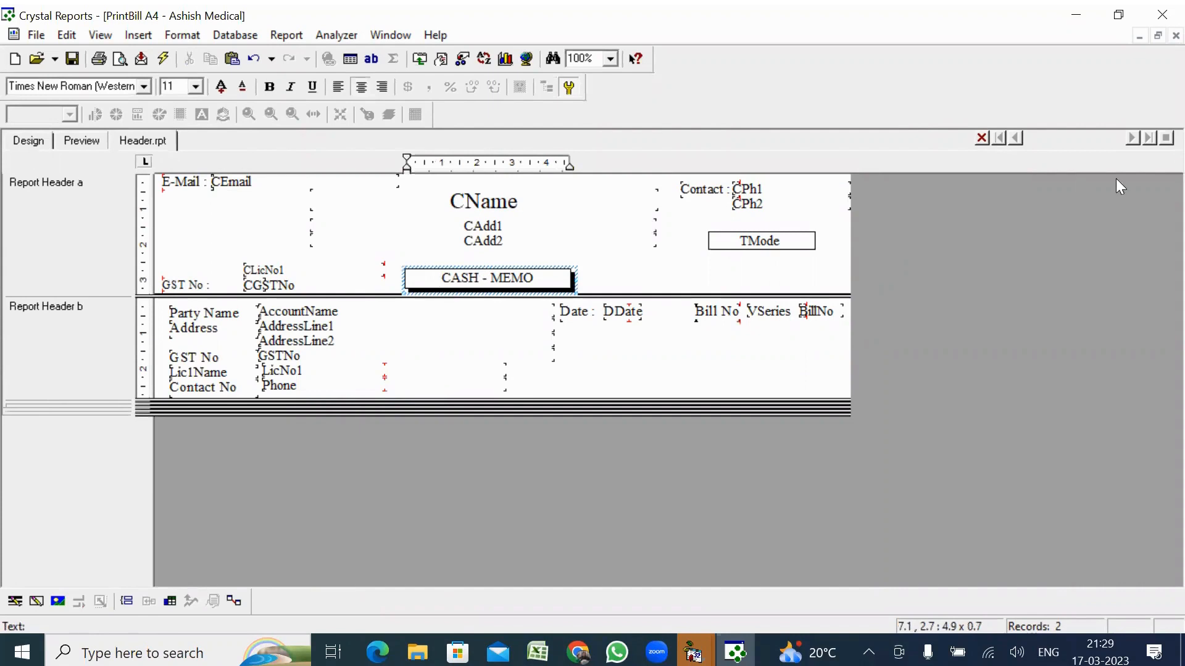
key("shift+Right")
key("shift+Right")
key("shift+Right")
key("shift+Right")
key("shift+Right")
key("shift+Right")
key("shift+Right")
key("shift+Right")
key("shift+Right")
key("shift+Right")
key("shift+Right")
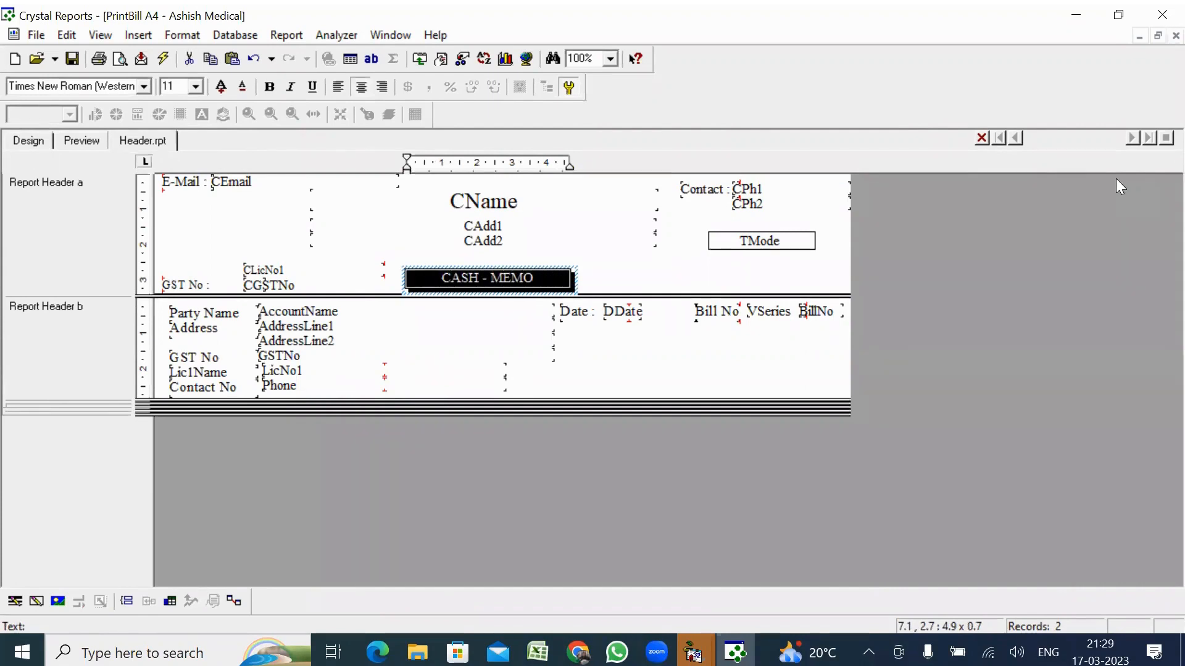
type("B")
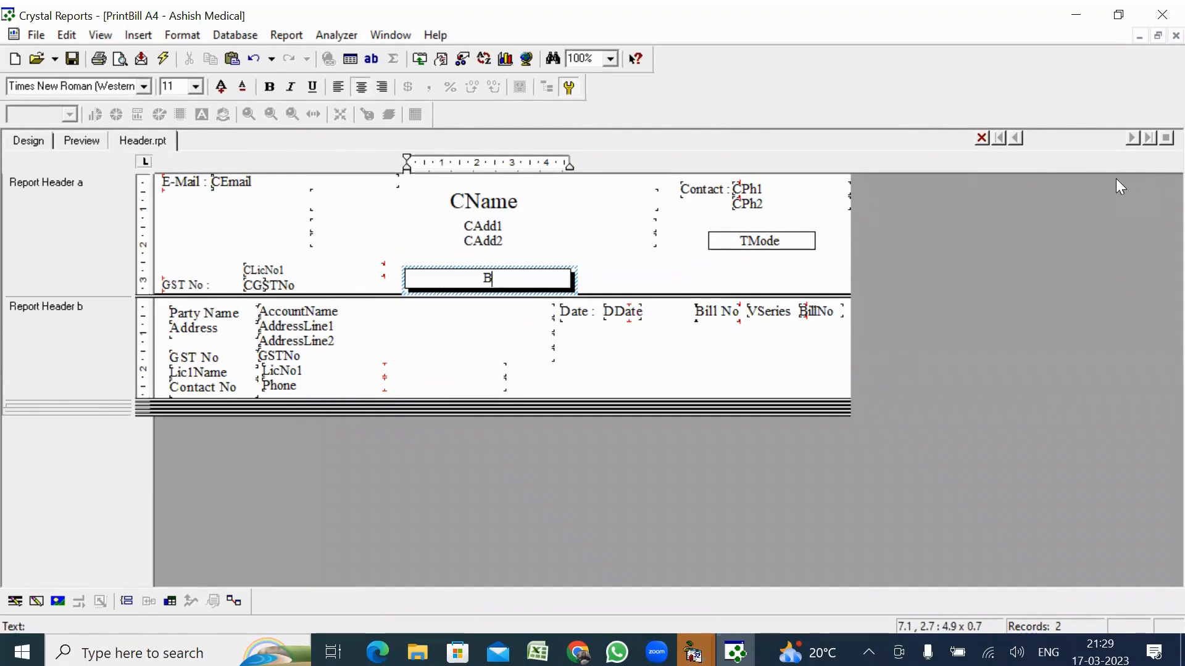
key("BackSpace")
type("GST BILL")
left_click(771, 271)
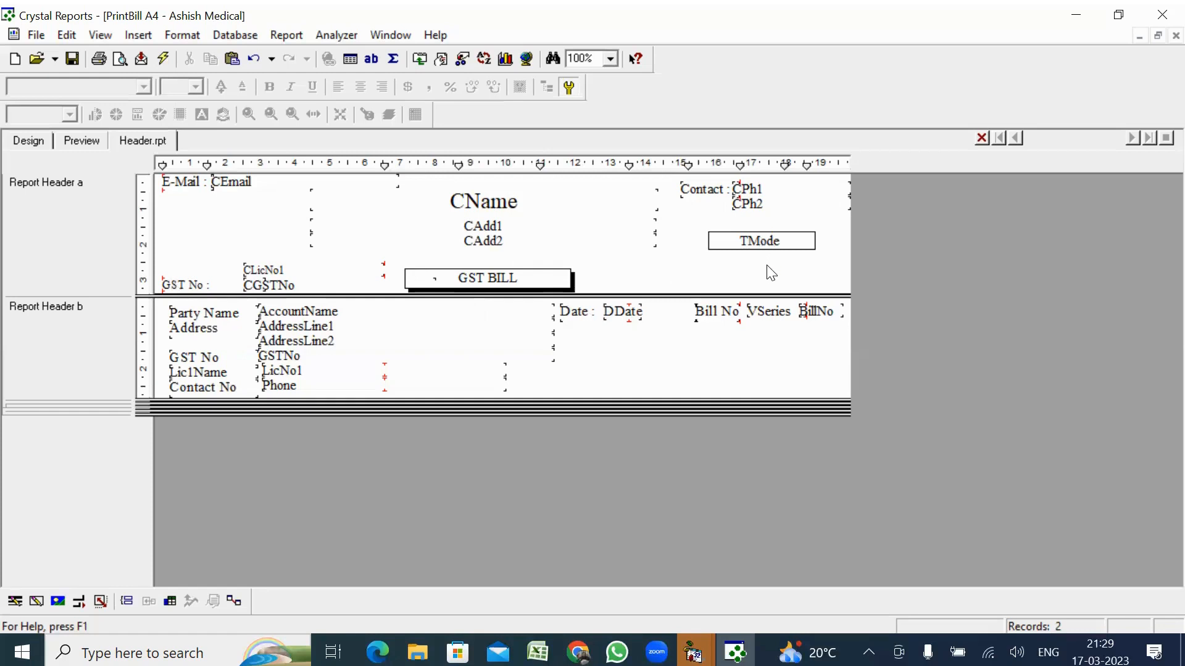
Draw a box about 19.5 x 6.3 cm around the contents of Report Header a and b, and check it in the bill preview
left_click(139, 35)
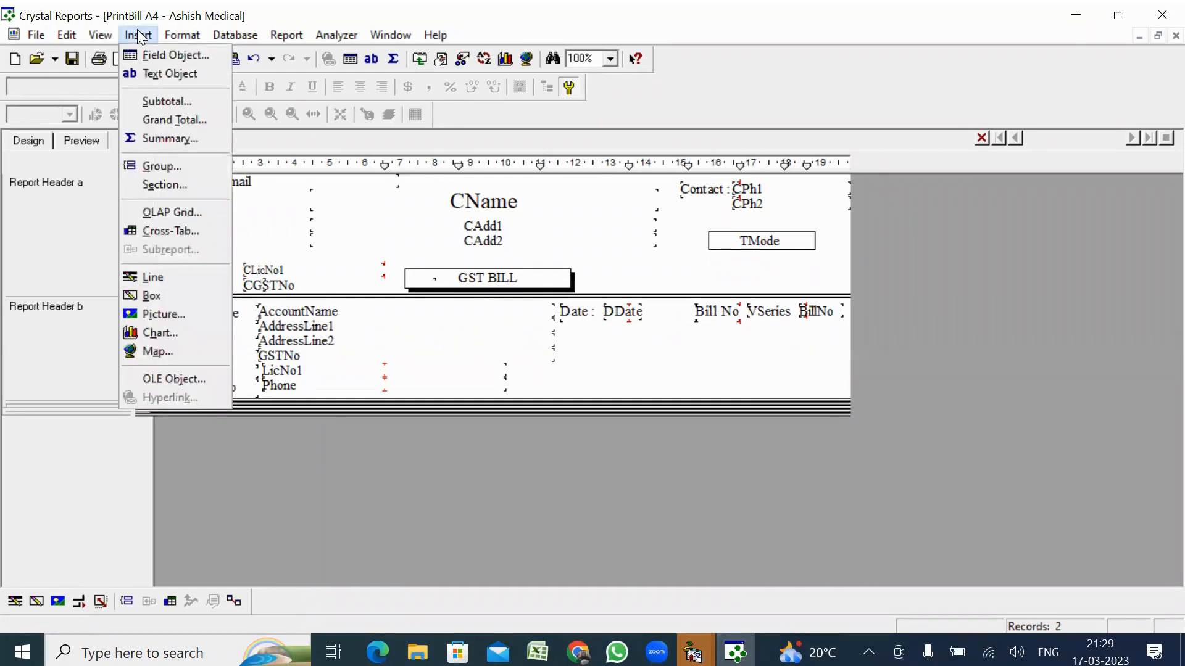
left_click(139, 30)
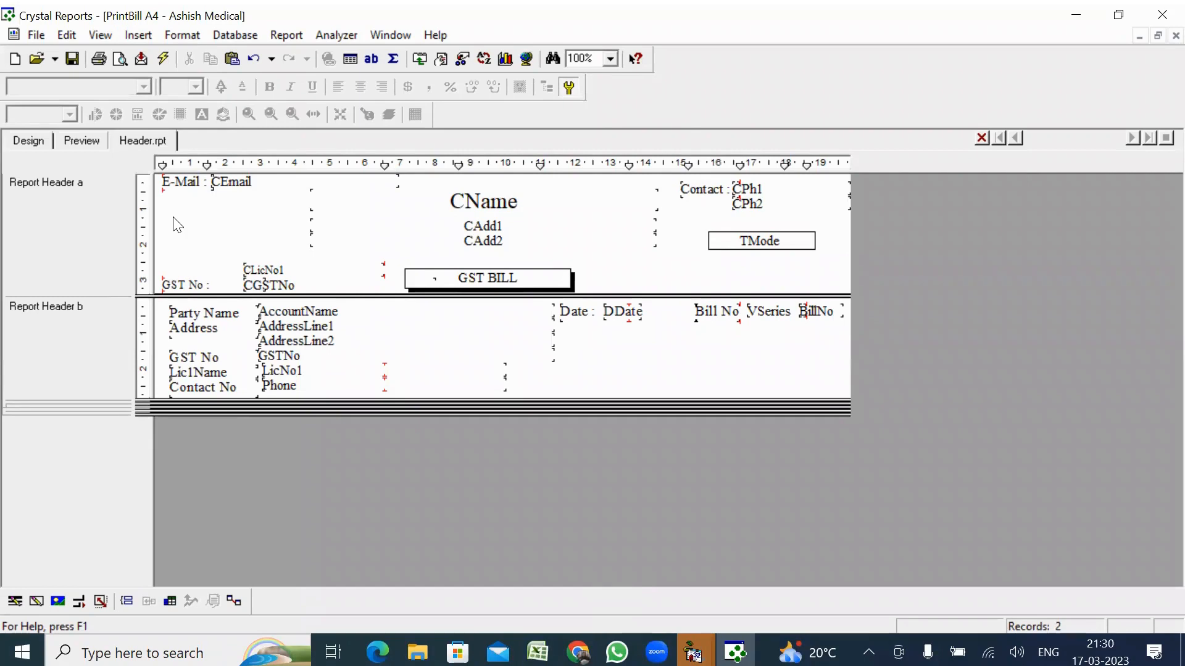
left_click(151, 36)
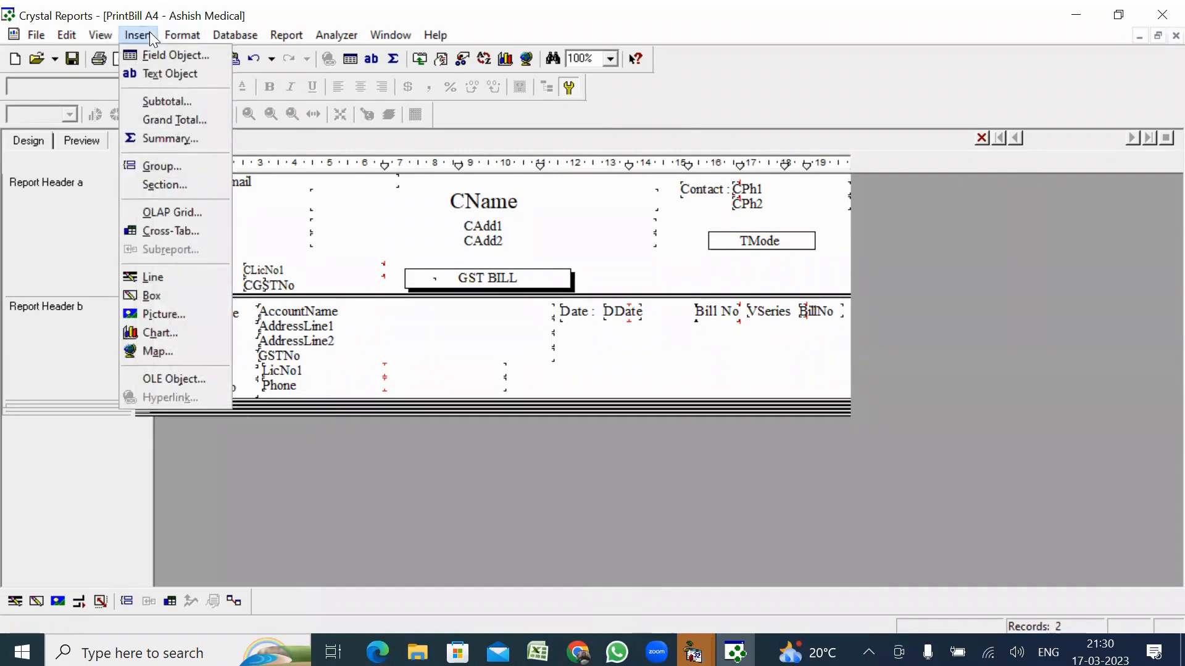
left_click(176, 292)
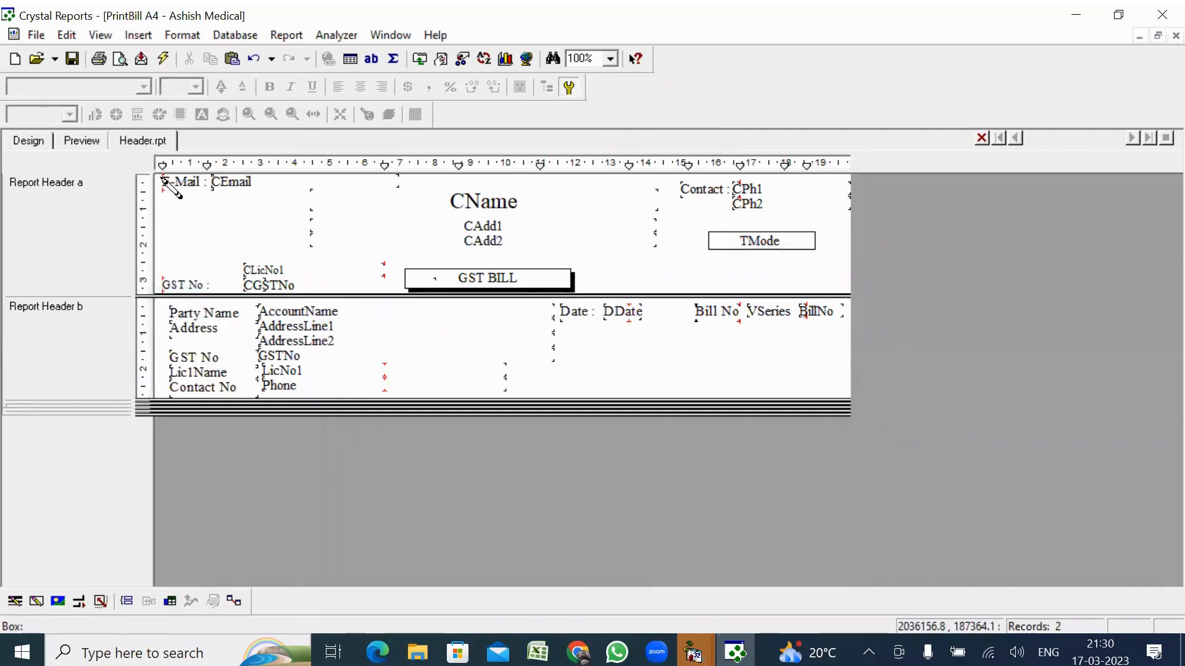
mouse_move(161, 177)
left_mouse_down()
mouse_move(226, 299)
mouse_move(317, 378)
mouse_move(519, 418)
mouse_move(844, 396)
left_mouse_up()
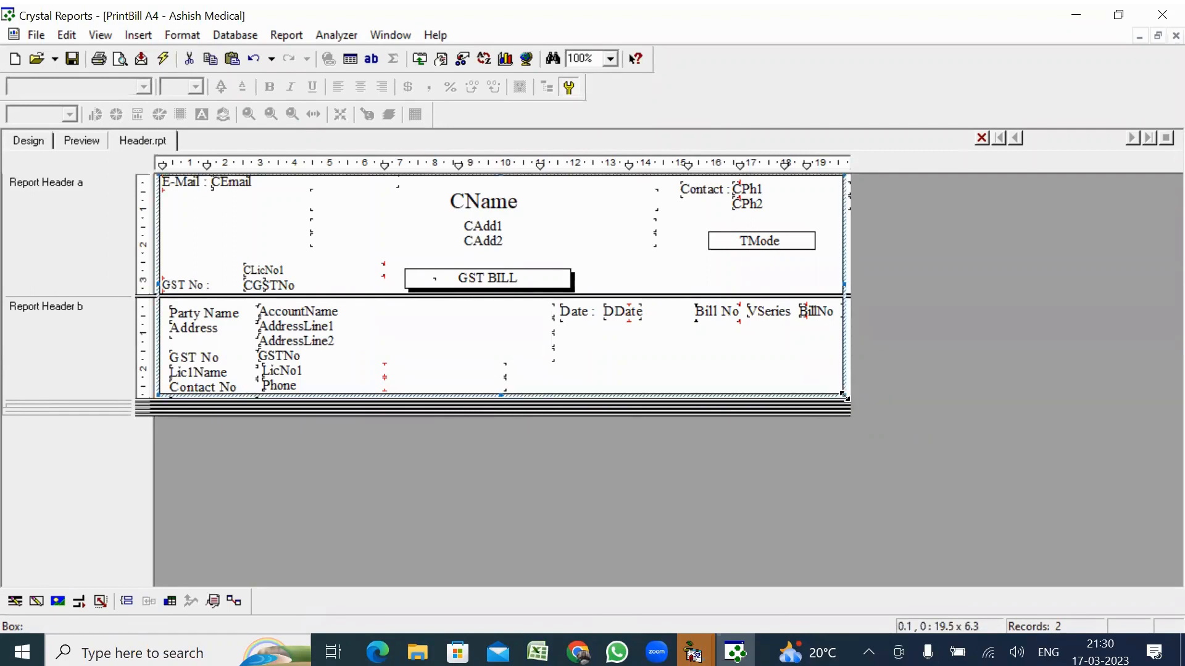
left_click(81, 142)
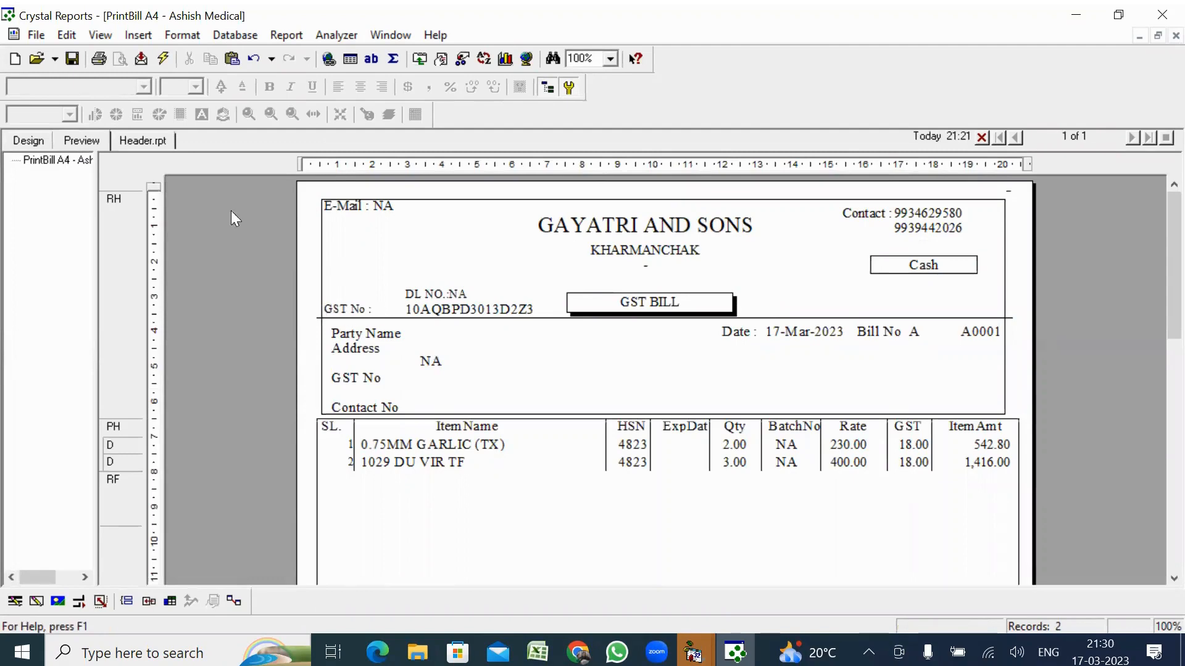
Reopen the Header.rpt subreport and widen the box around the header to about 19.7 cm, extending it to the page's right edge
left_click(20, 143)
double_click(545, 310)
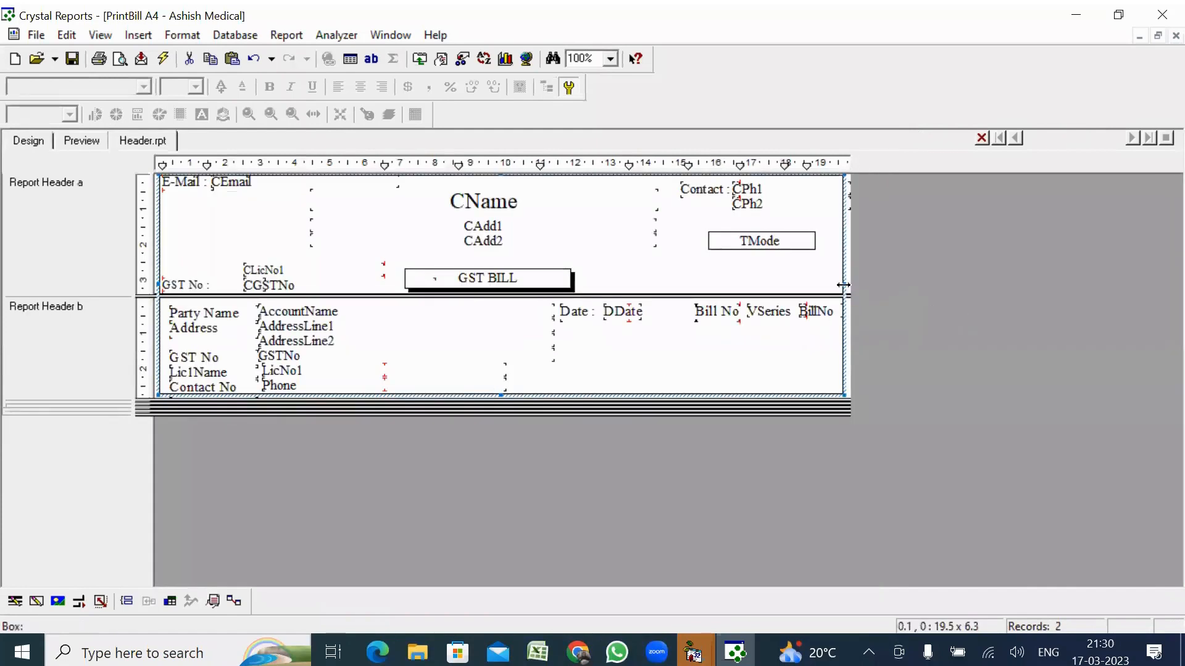
left_click_drag(844, 285, 851, 285)
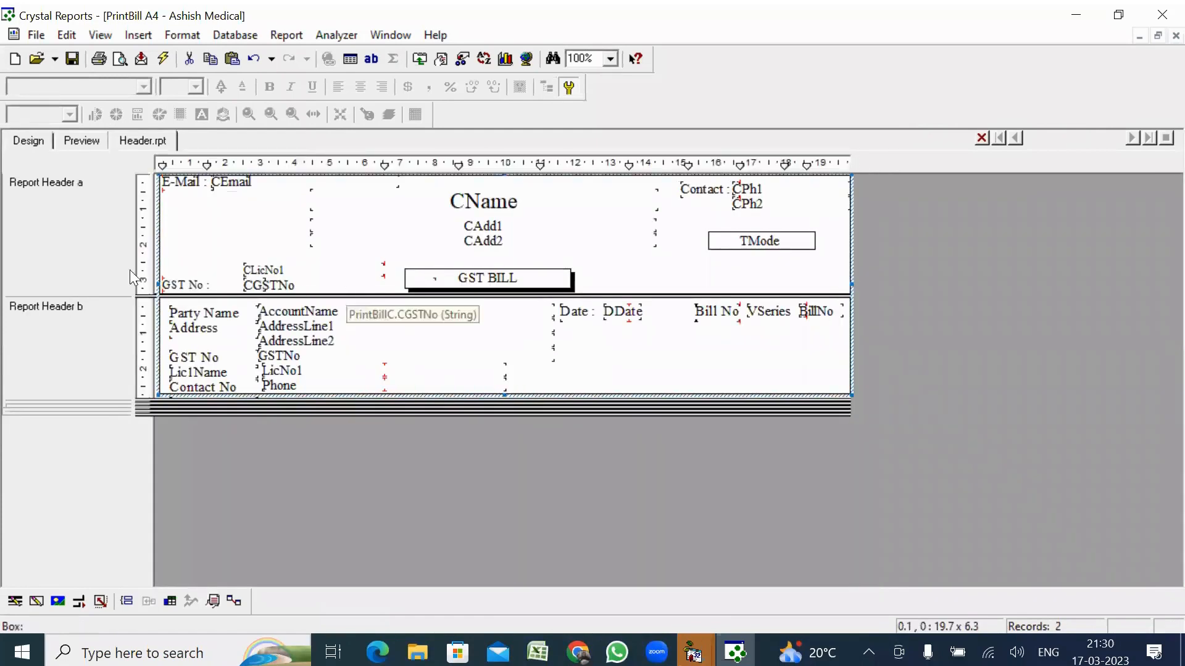
left_click(186, 246)
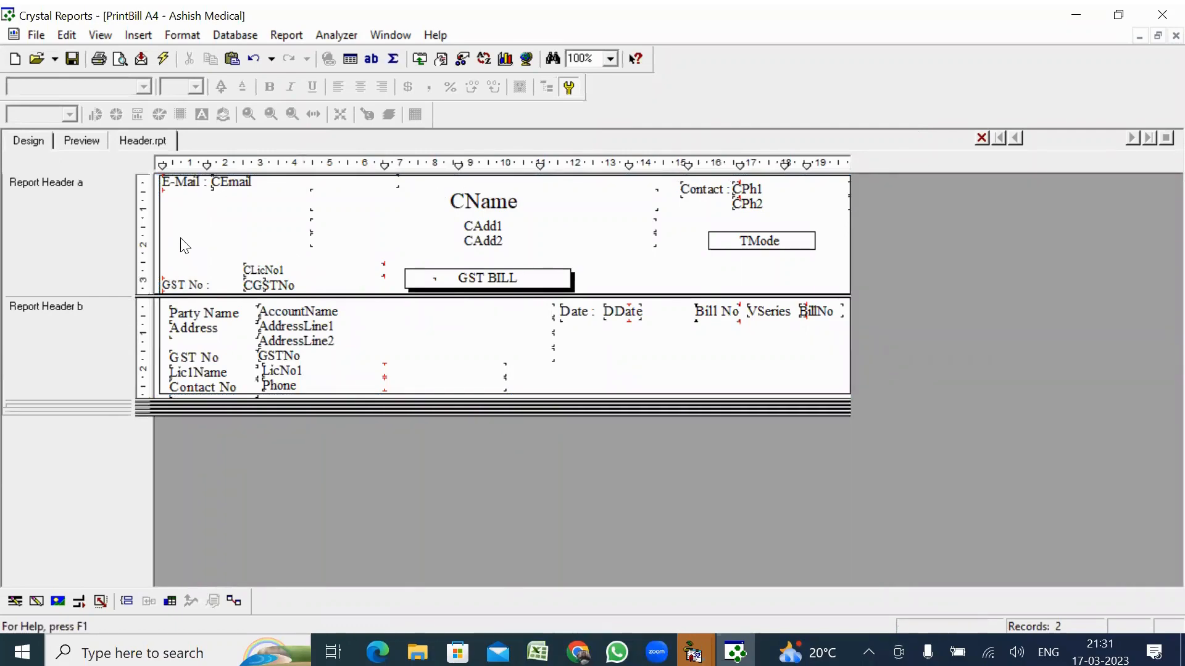
Widen the box around the Header.rpt contents to about 19.9 cm and check it in the bill preview
left_click(162, 246)
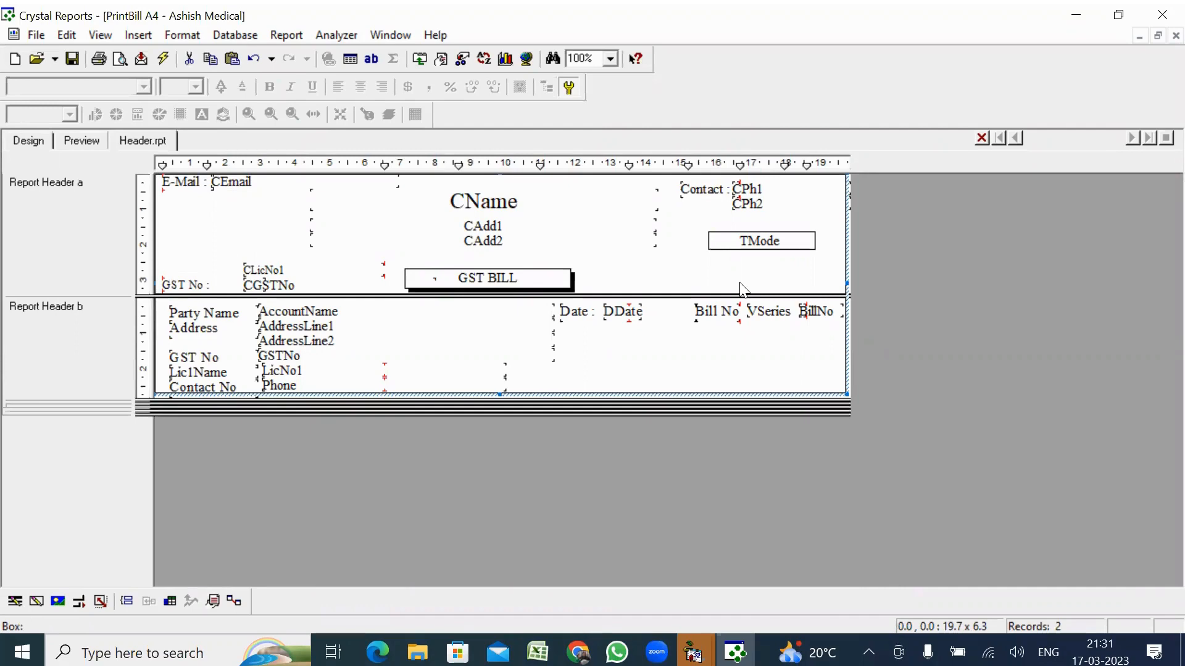
key("shift+Right")
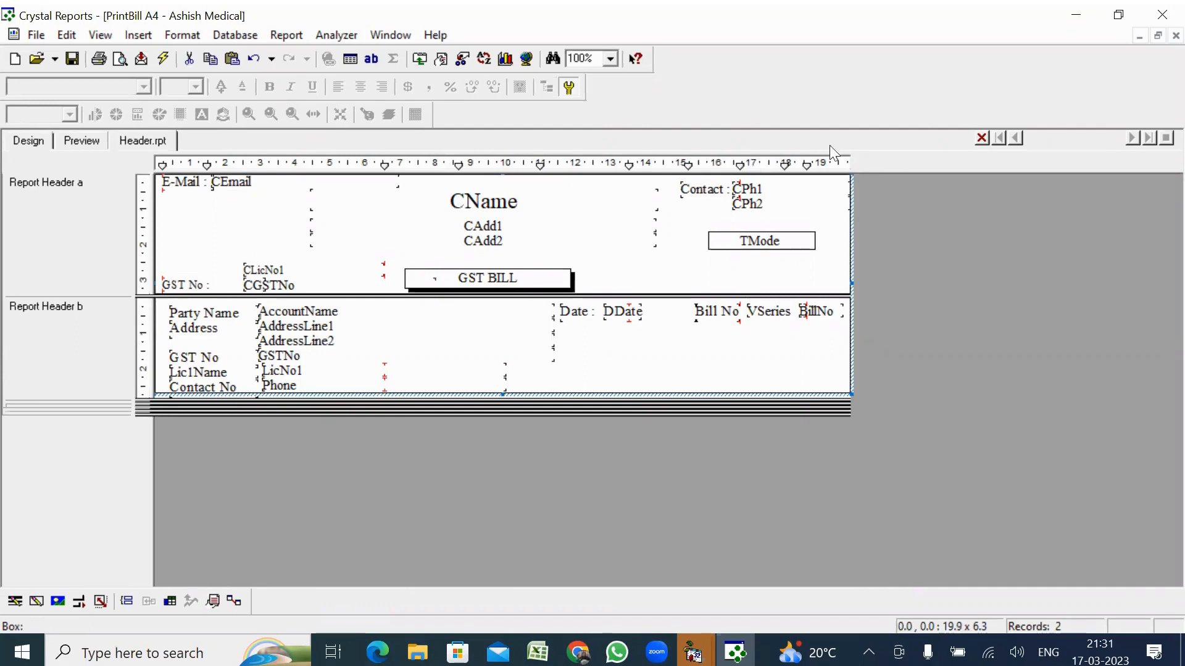
left_click(83, 140)
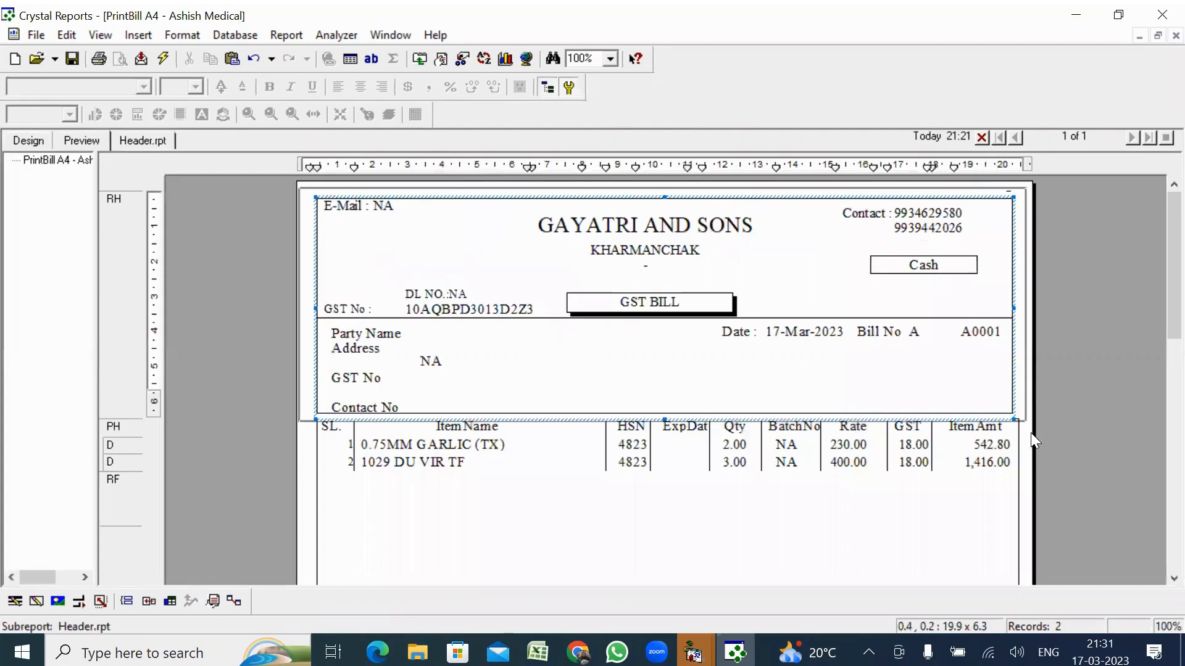
left_click(1034, 440)
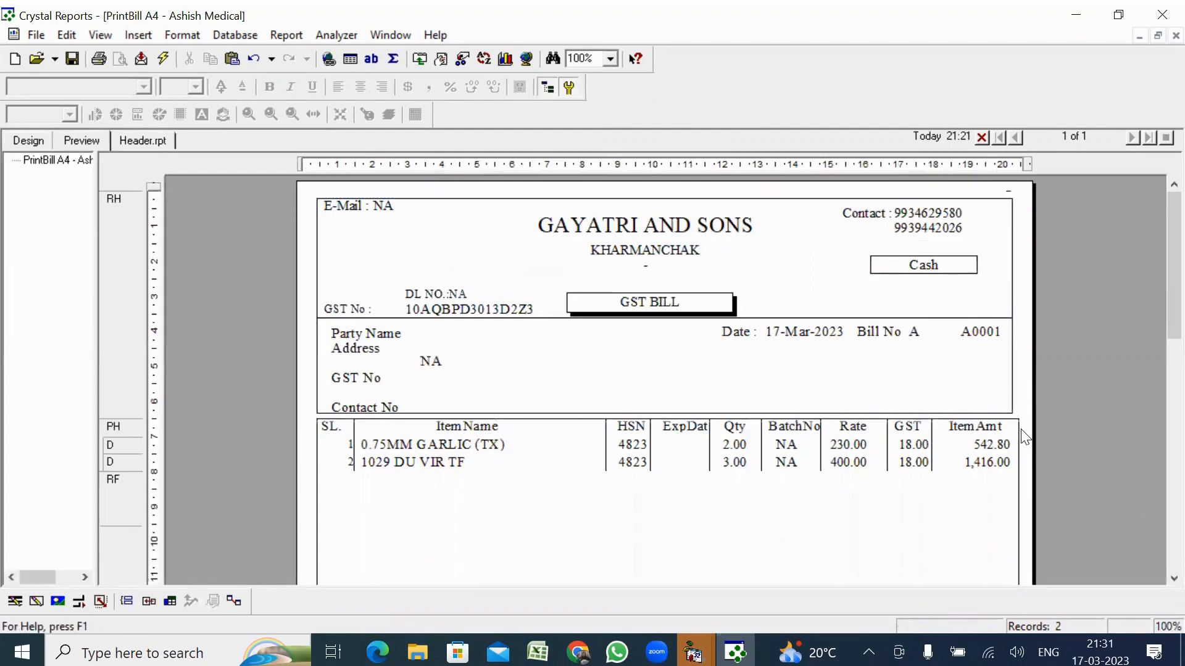
Widen the Header.rpt subreport object in the main report's Report Header to about 20.1 cm and preview the bill
left_click(27, 142)
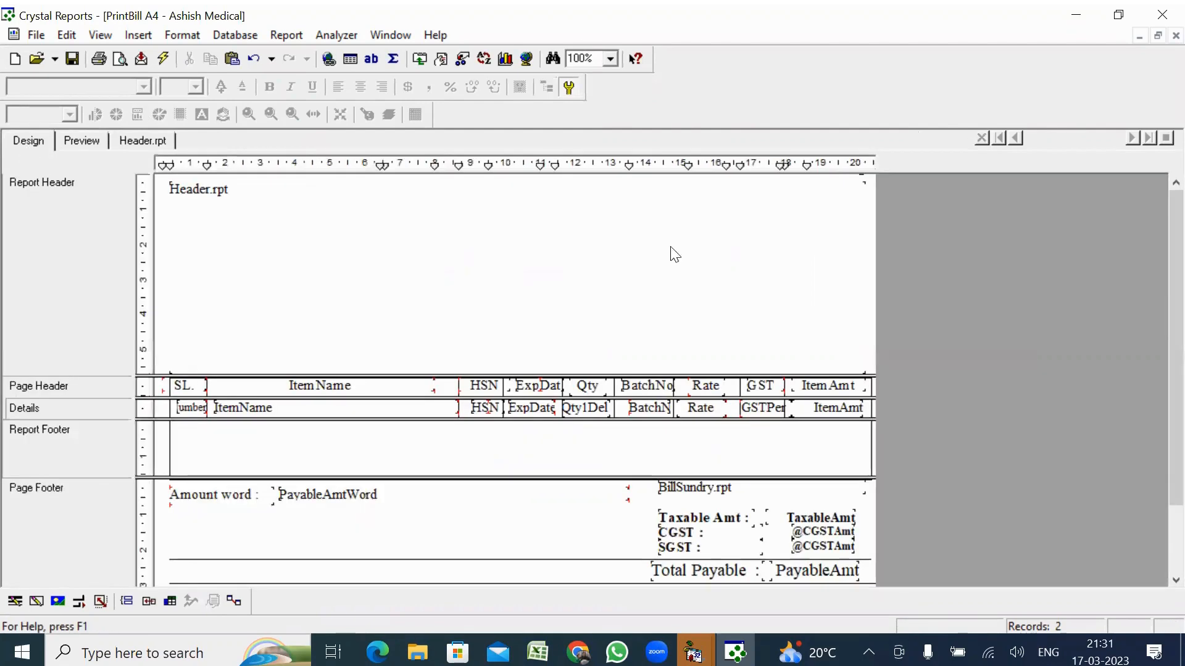
double_click(584, 243)
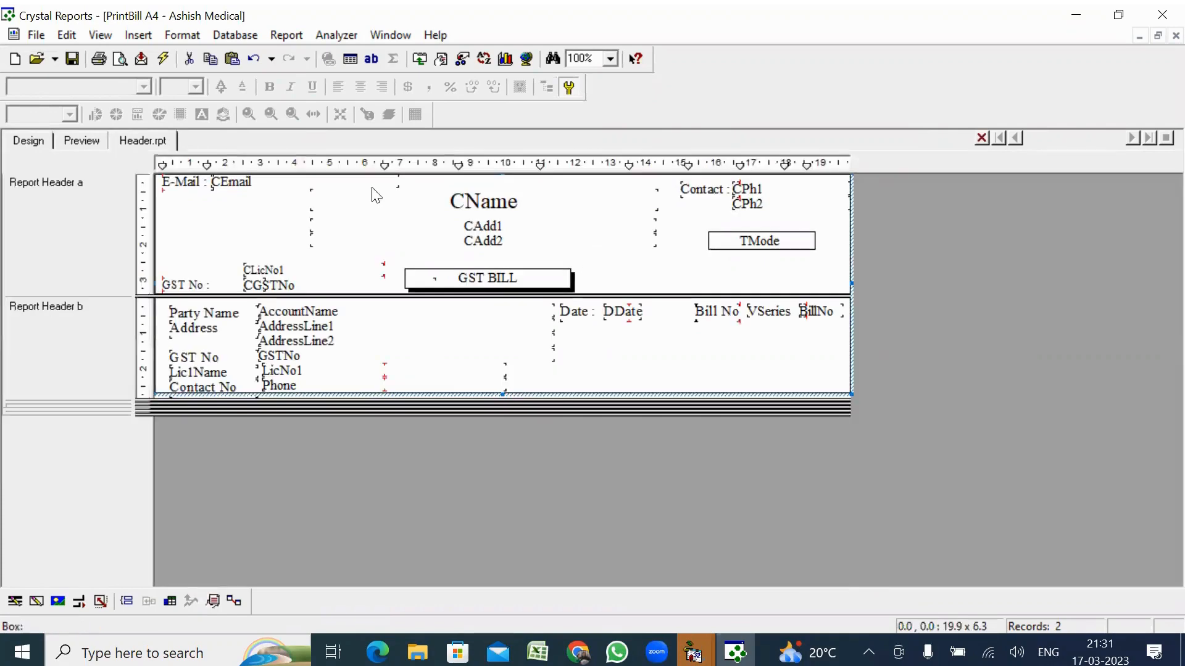
left_click(24, 143)
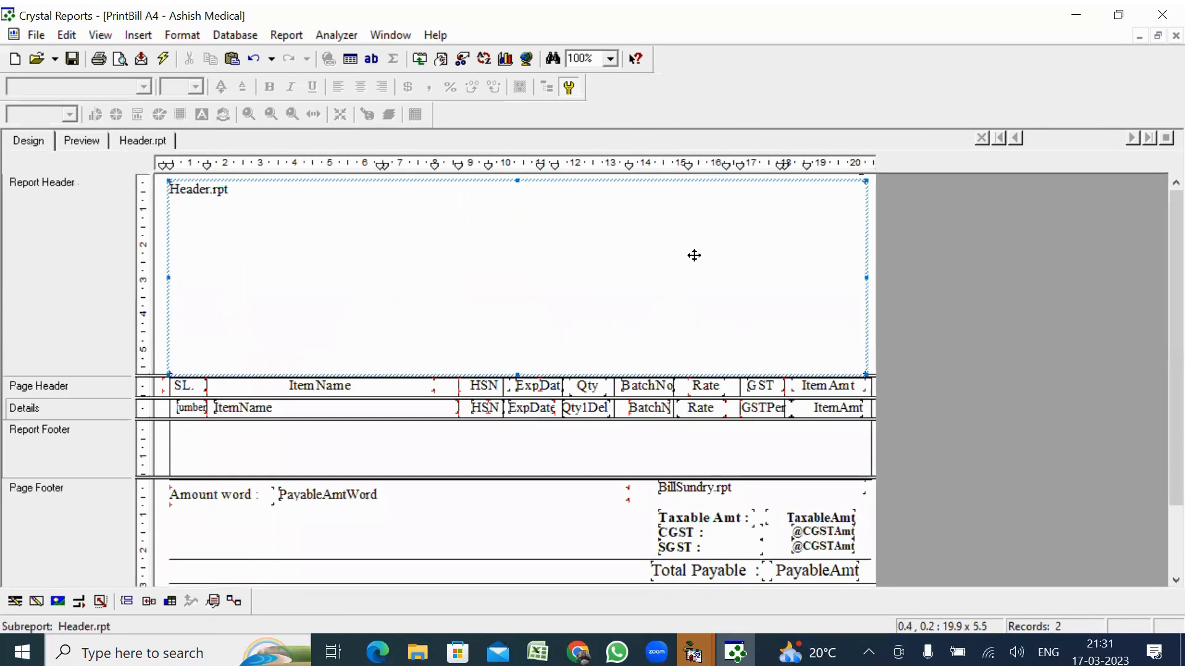
key("shift+Right")
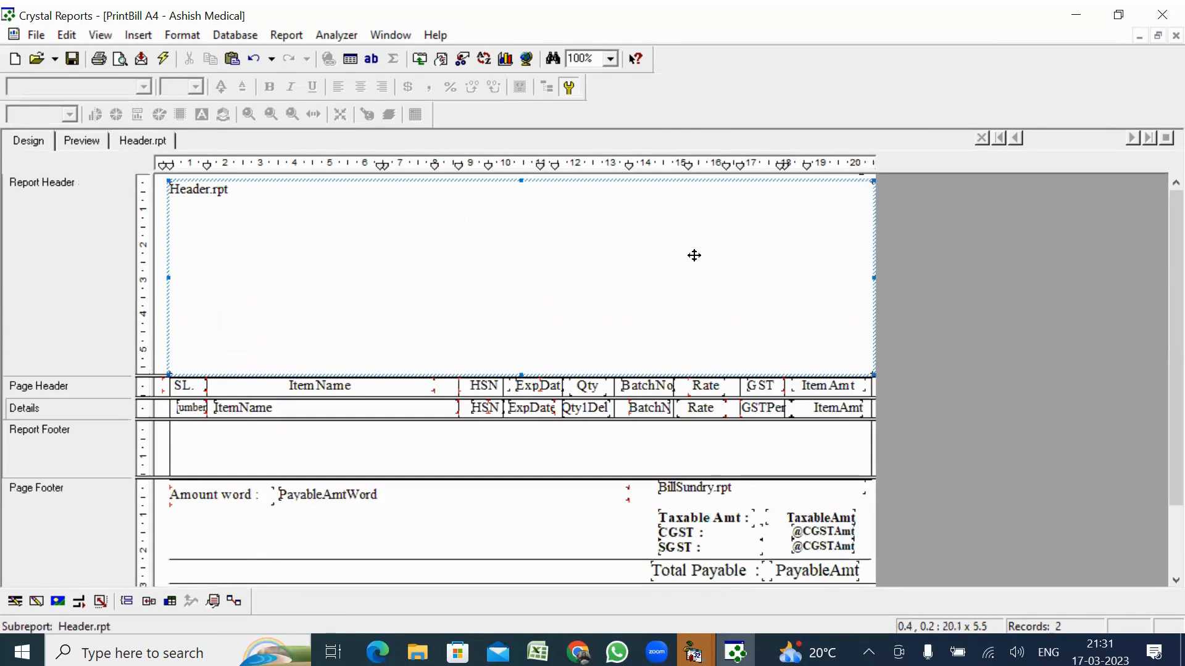
left_click(81, 142)
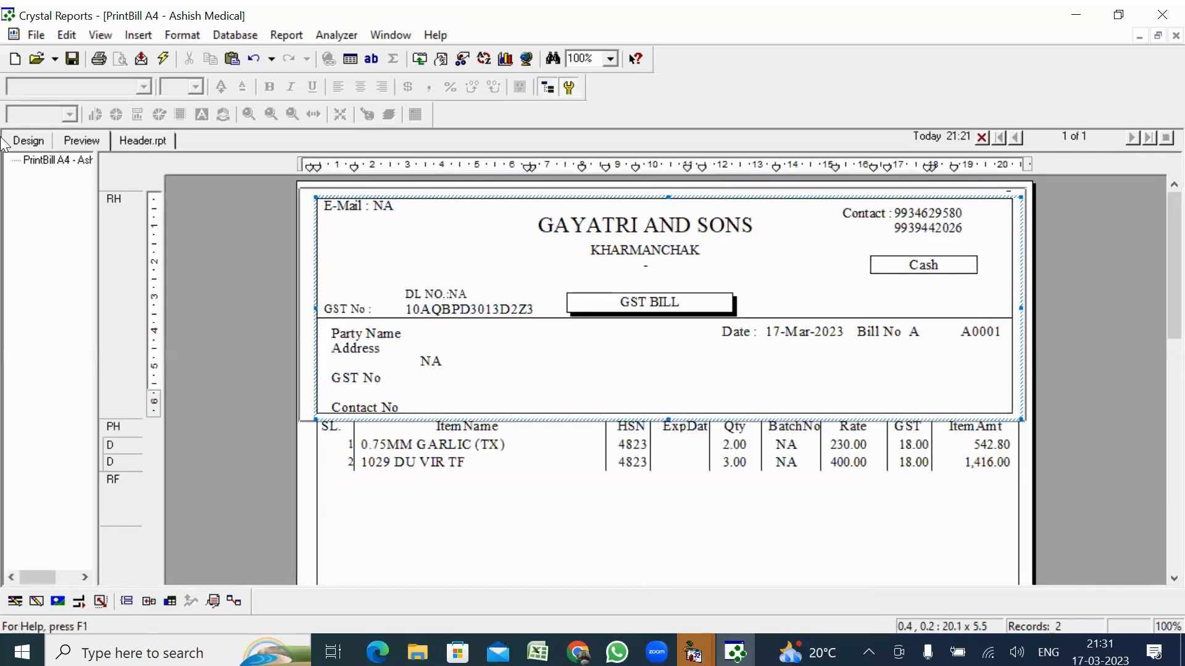
Reopen the Header.rpt subreport, widen its surrounding box to about 20.1 cm, and compare it with the items table in the preview
left_click(28, 141)
double_click(412, 250)
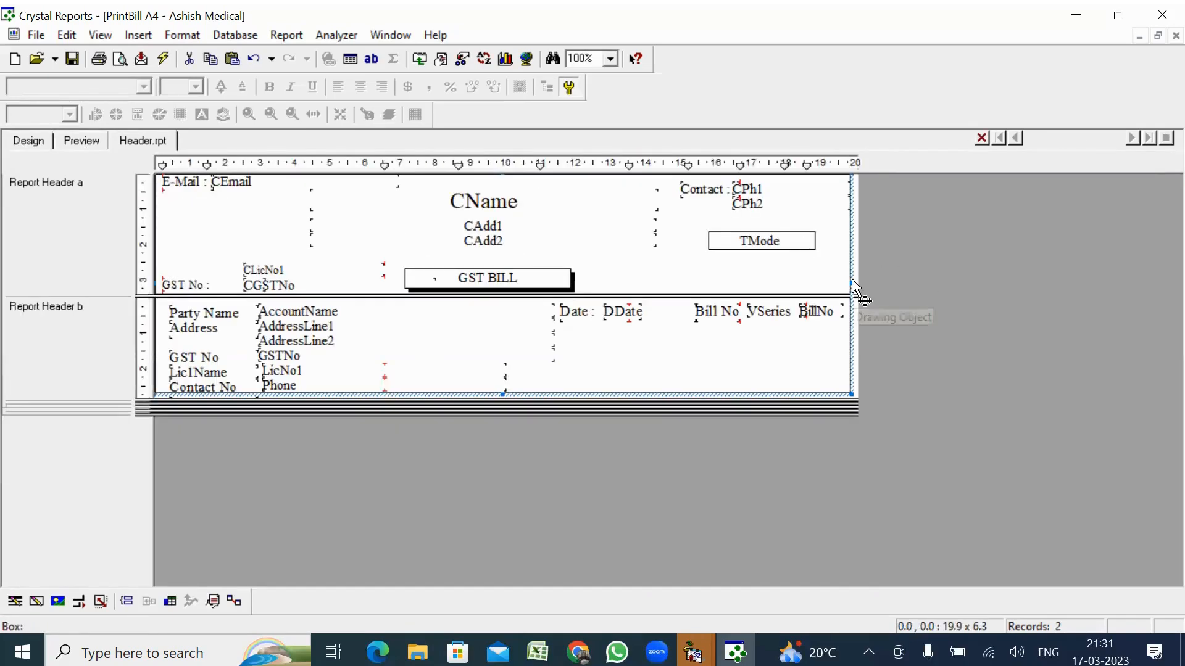
left_click_drag(849, 282, 857, 283)
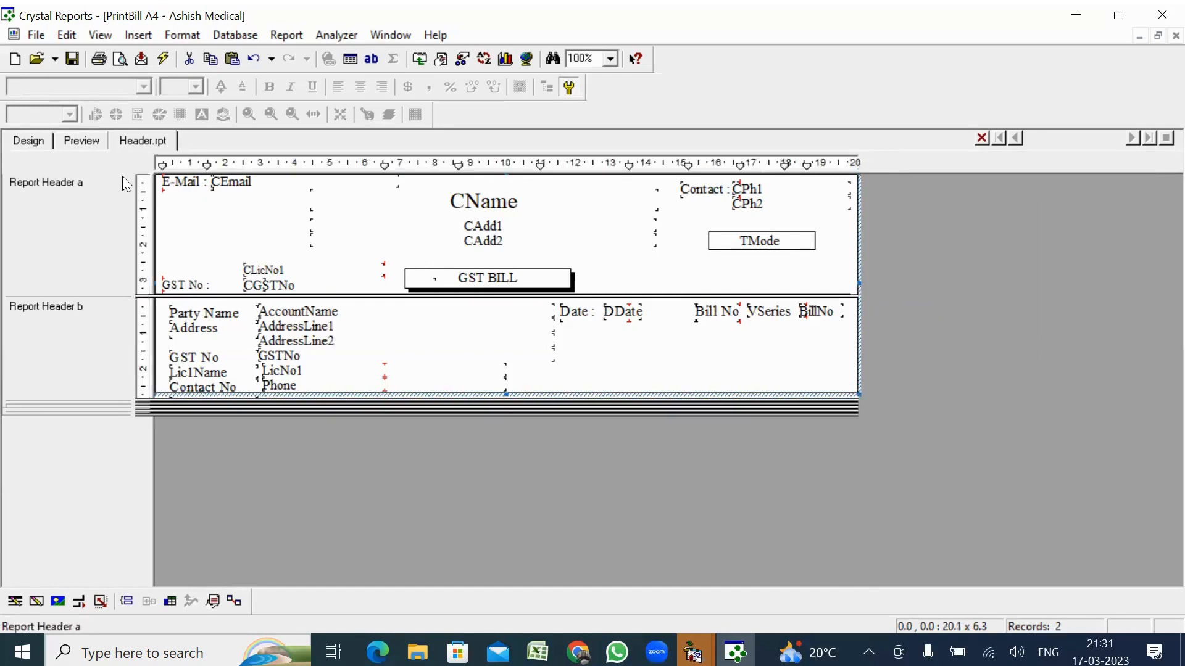
left_click(21, 144)
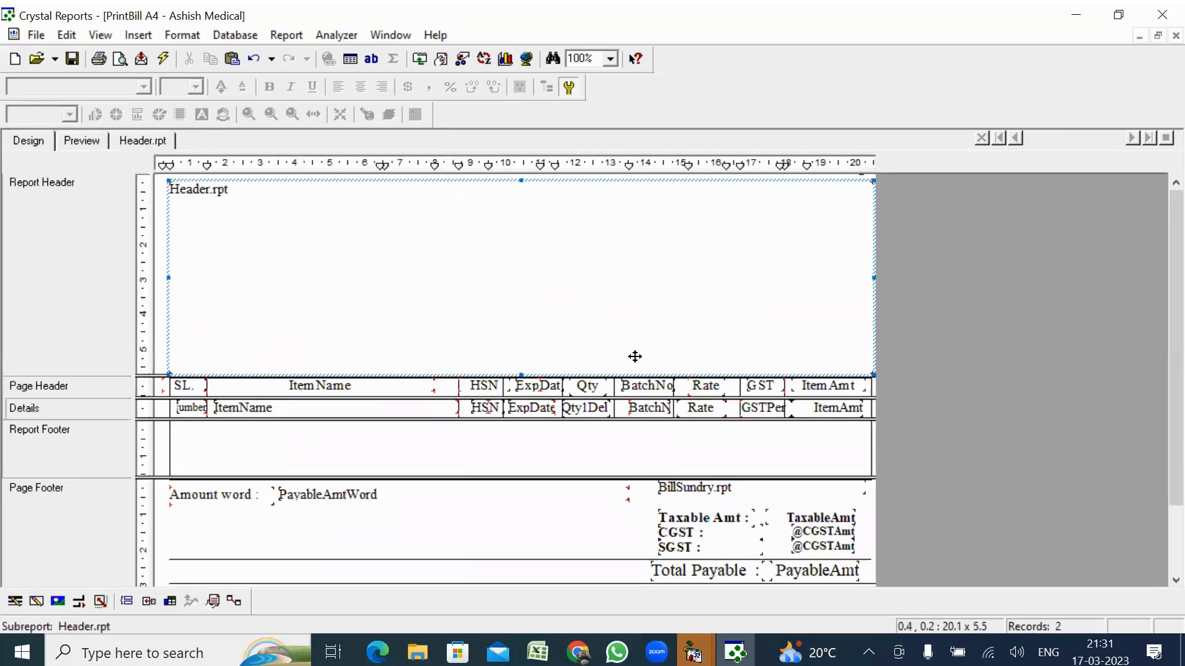
left_click(465, 240)
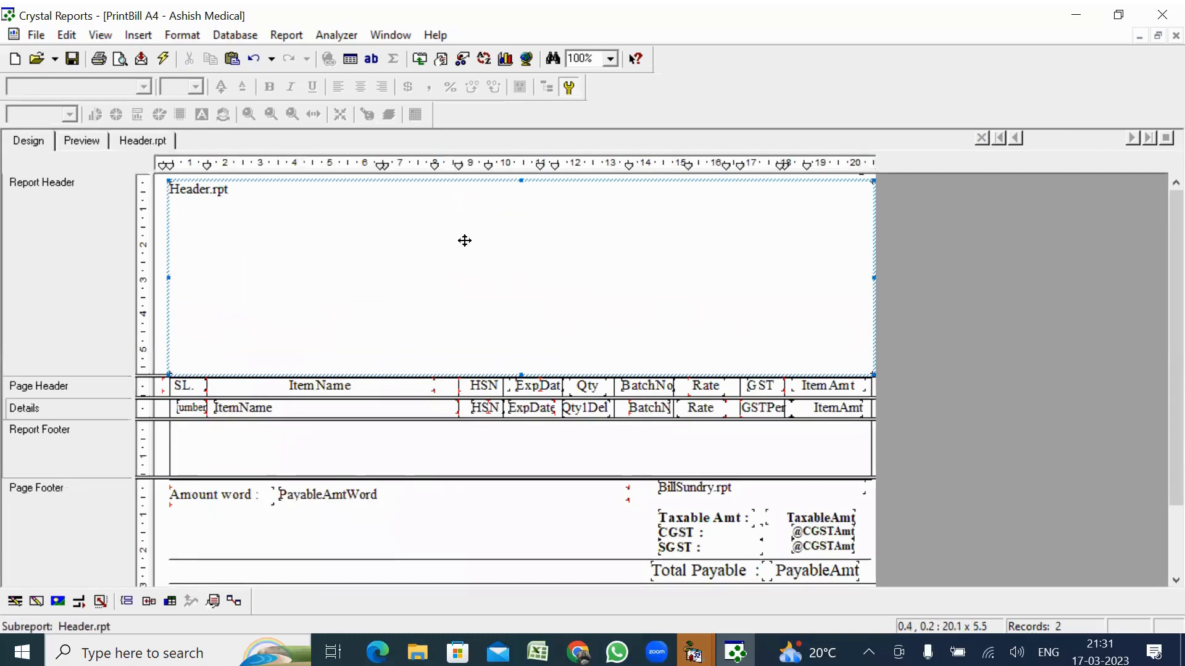
double_click(465, 241)
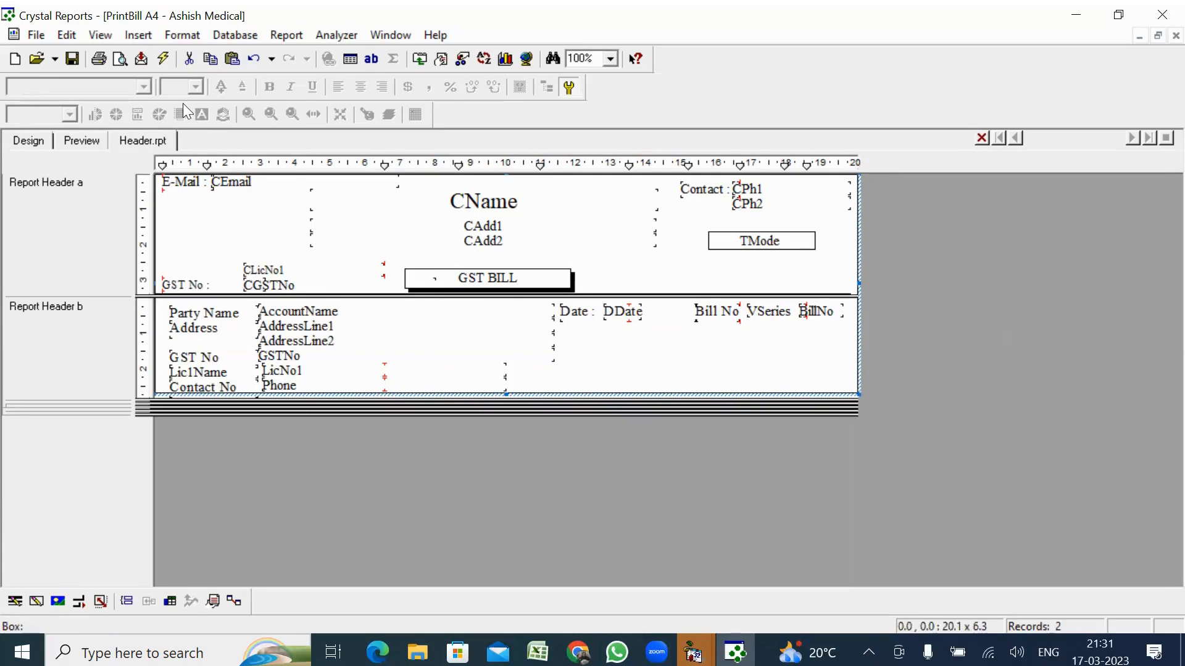
left_click(88, 142)
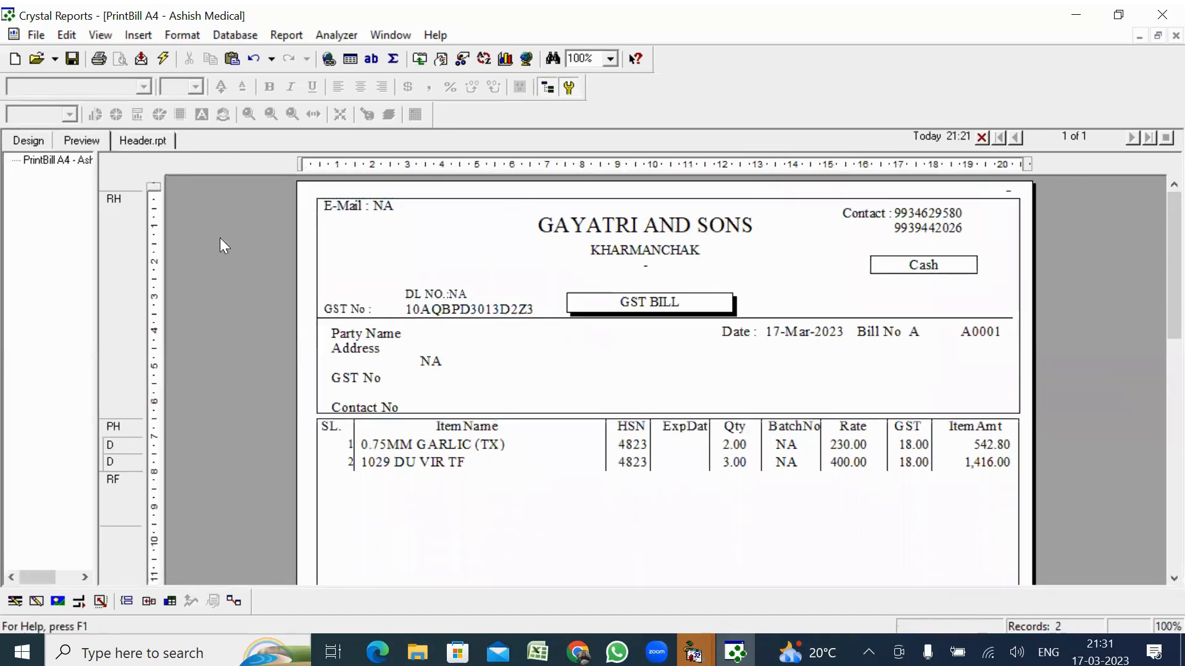
Lower the bottom edge of the Header.rpt box to the end of Report Header b and check the bill preview
left_click(28, 146)
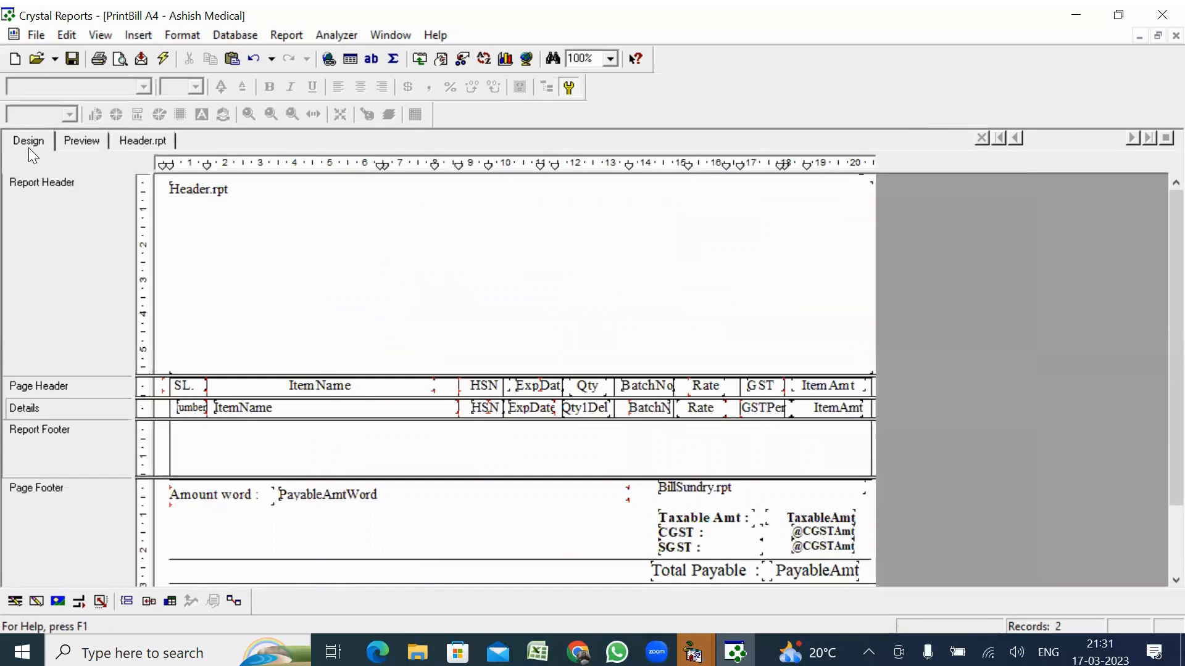
double_click(504, 267)
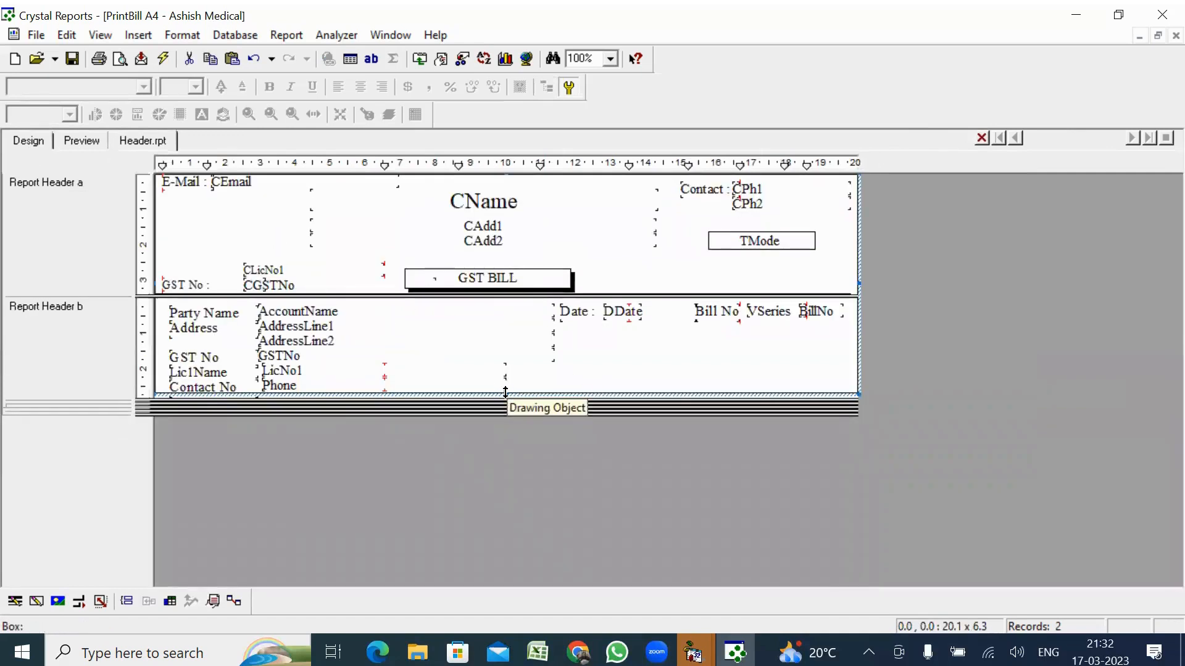
left_click_drag(506, 394, 506, 397)
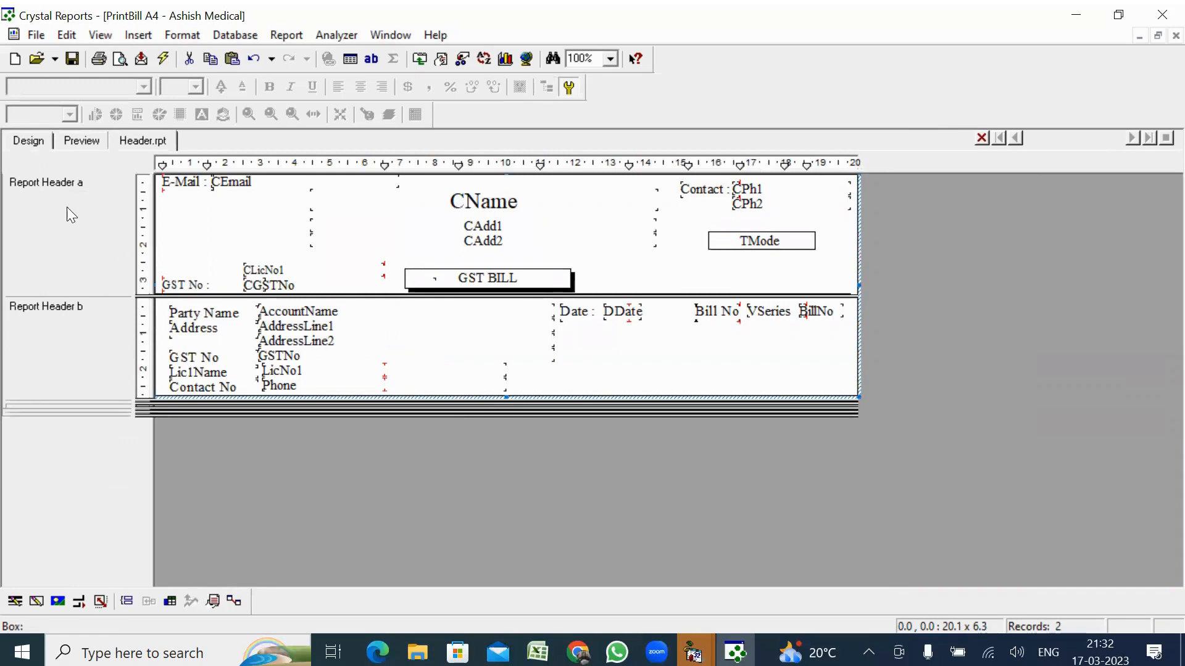
left_click(81, 141)
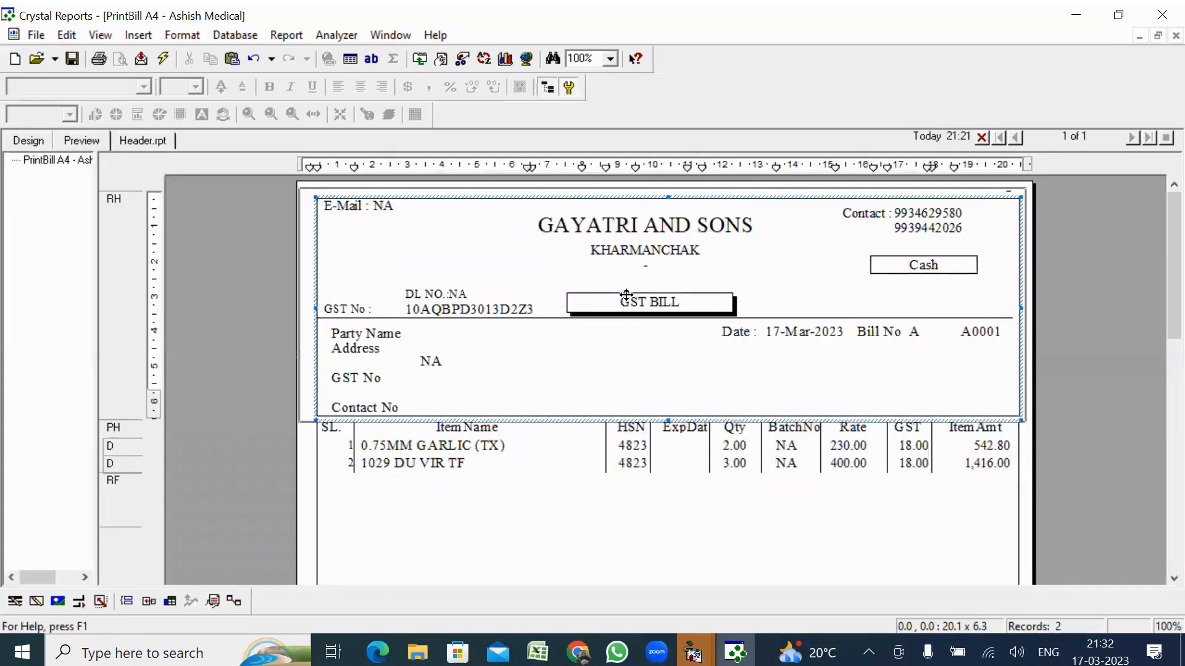
left_click(1034, 479)
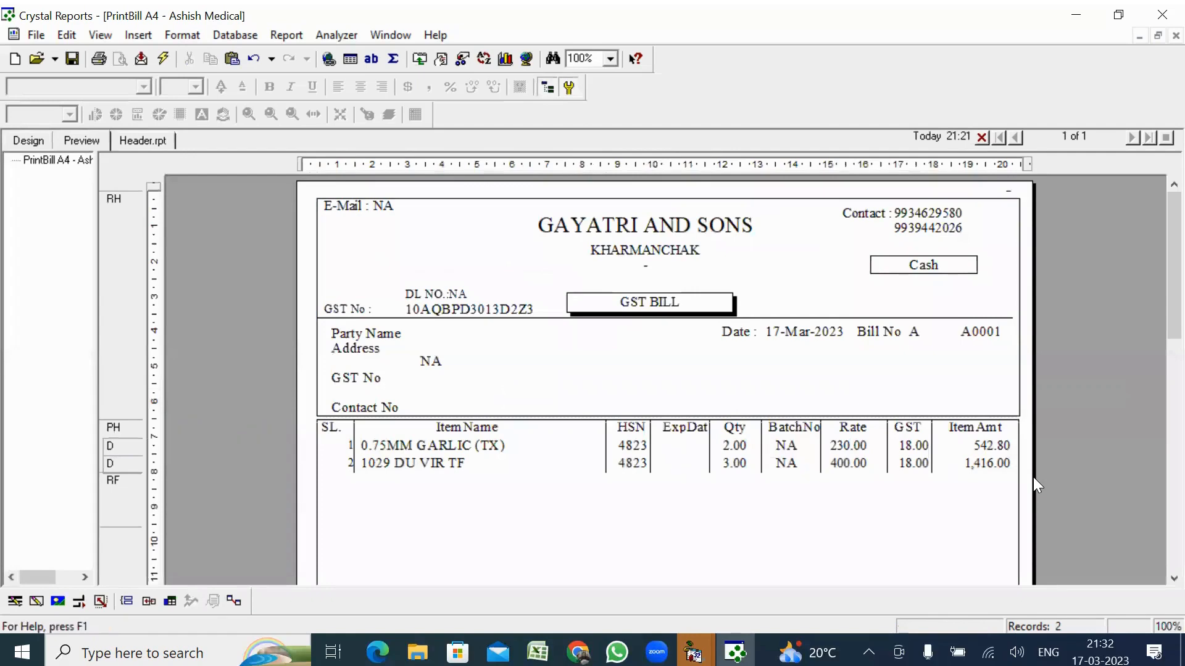
Extend the Header.rpt box below Report Header b to a height of about 6.8 cm and check the bill preview
left_click(28, 139)
left_click(332, 226)
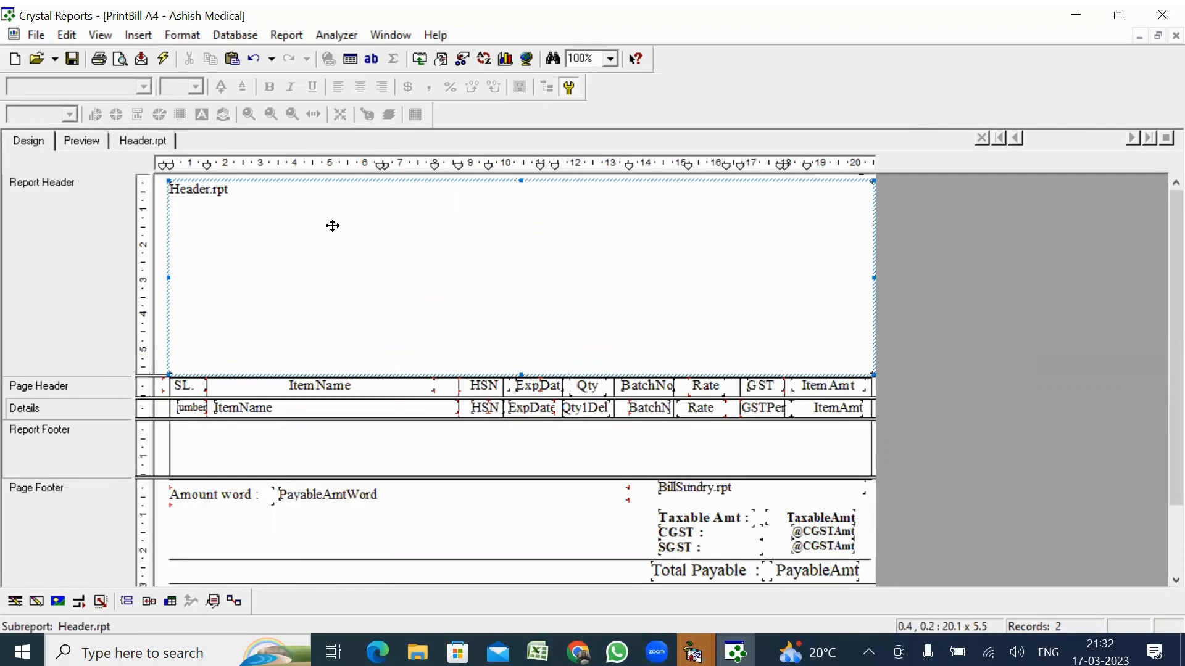
double_click(333, 225)
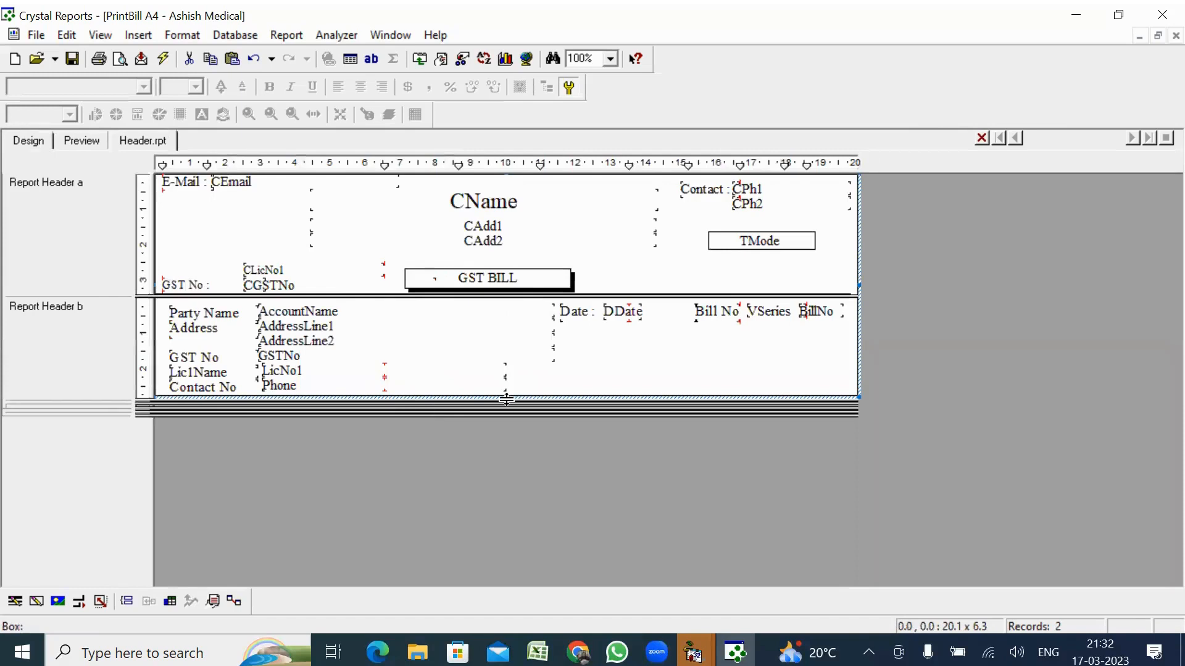
left_click_drag(507, 398, 509, 408)
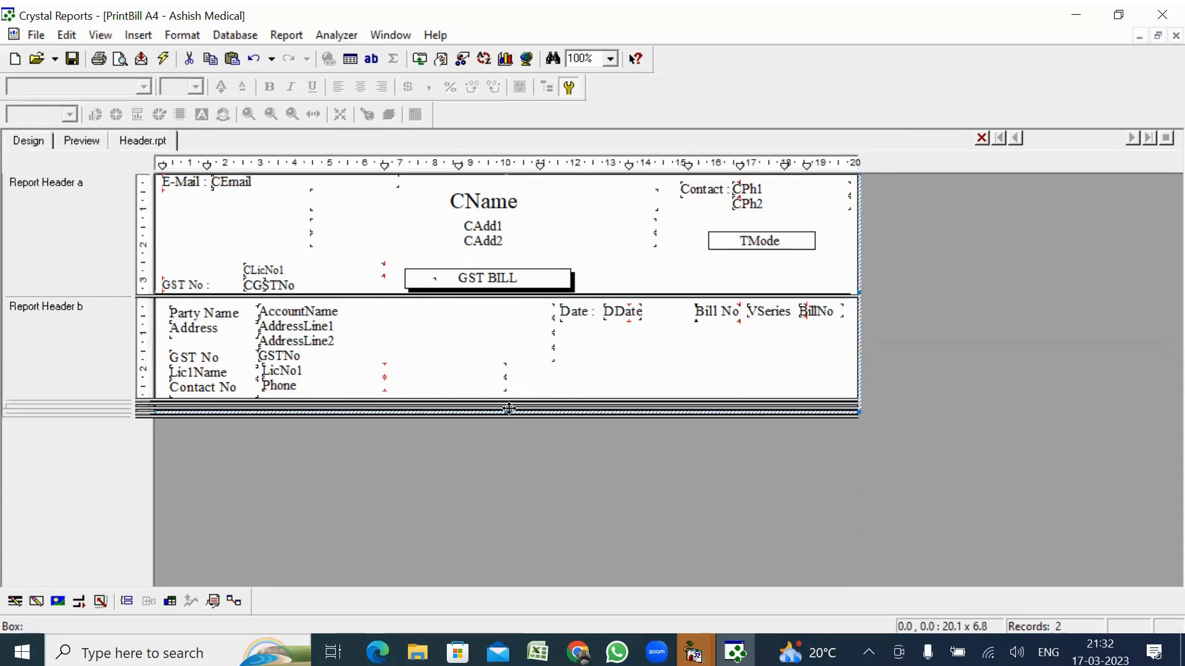
left_click(74, 137)
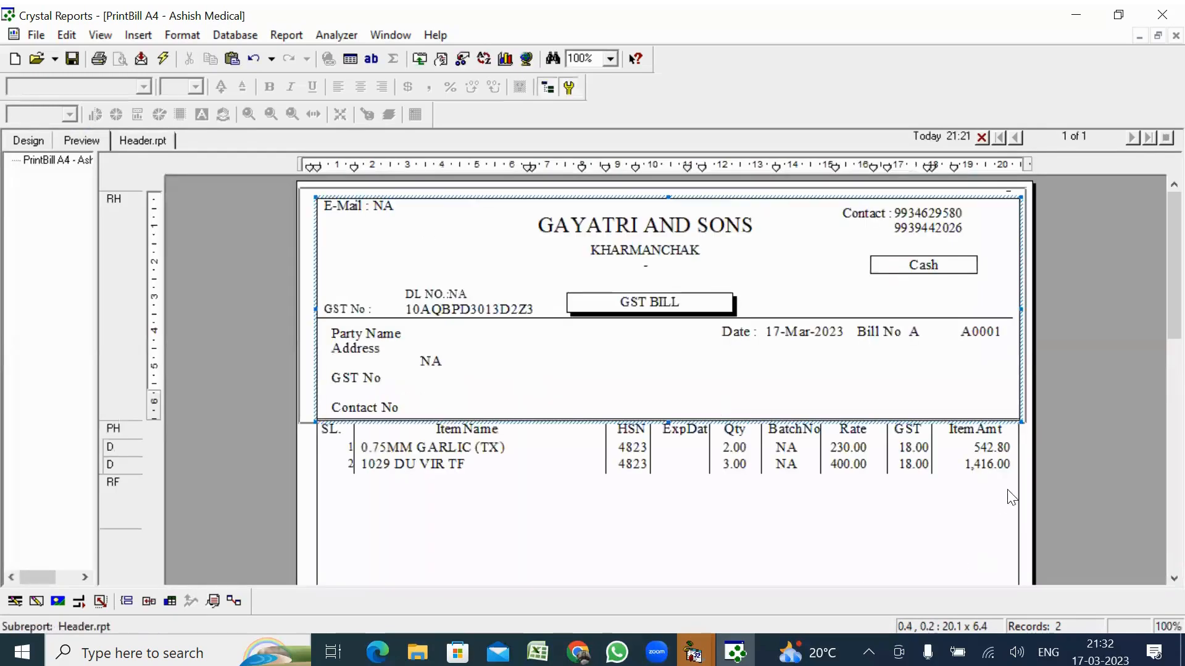
left_click(1030, 460)
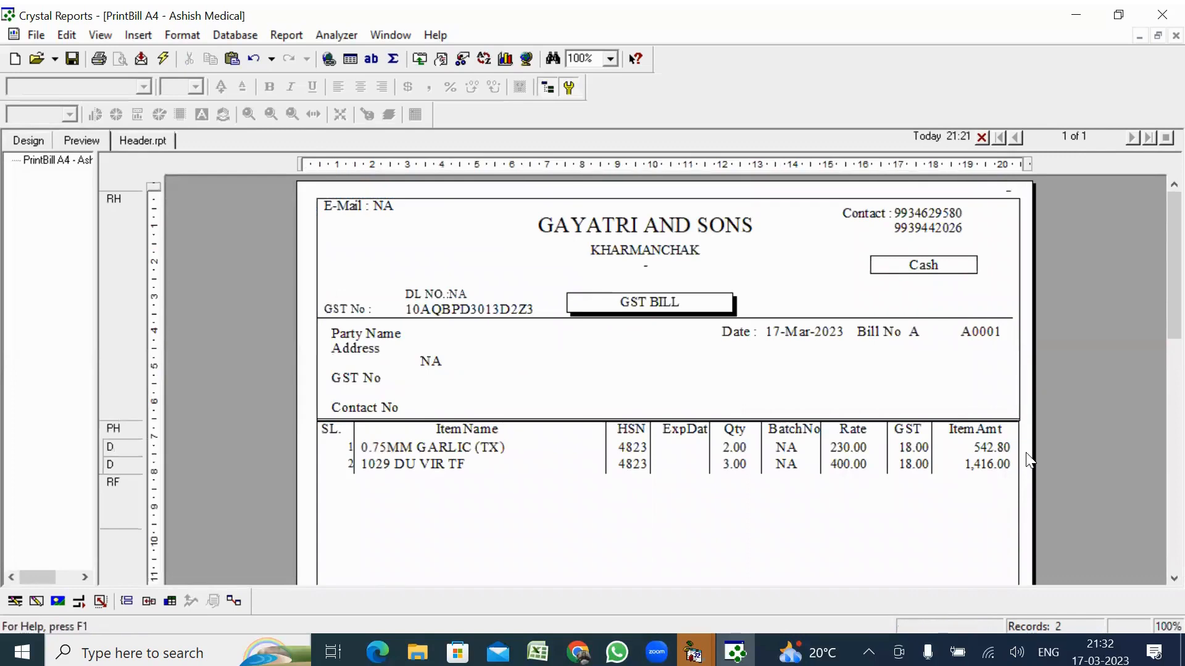
Increase the height of the box in the Header.rpt subreport to about 6.9 cm and check the bill preview
left_click(18, 142)
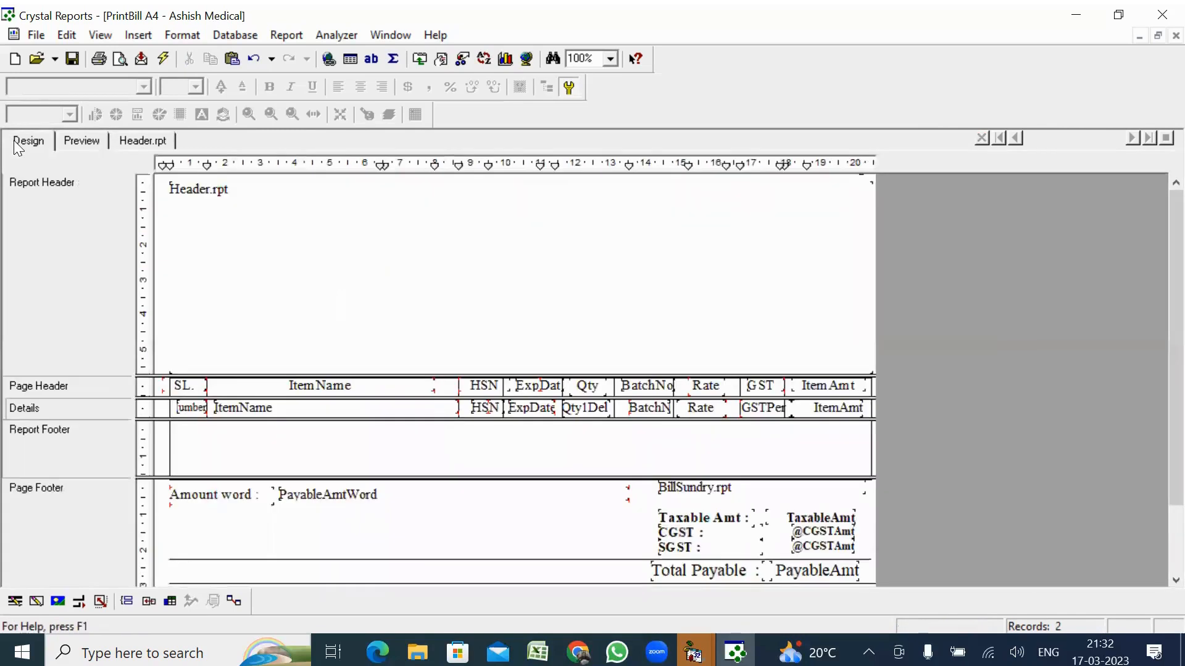
double_click(319, 221)
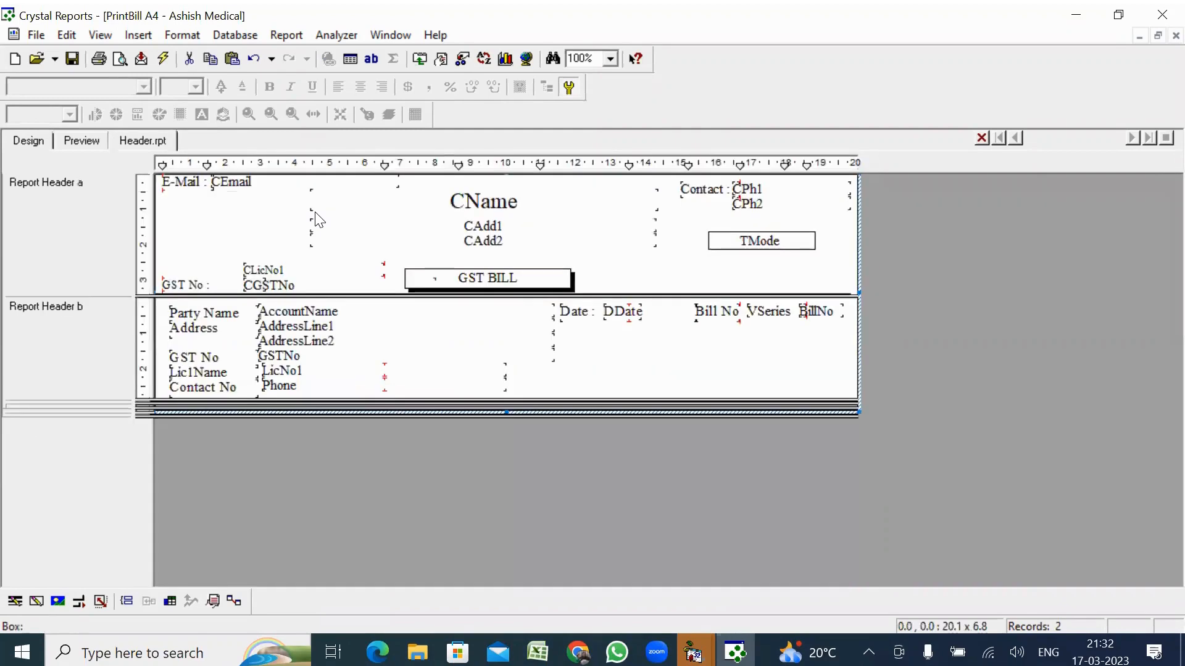
key("shift+Down")
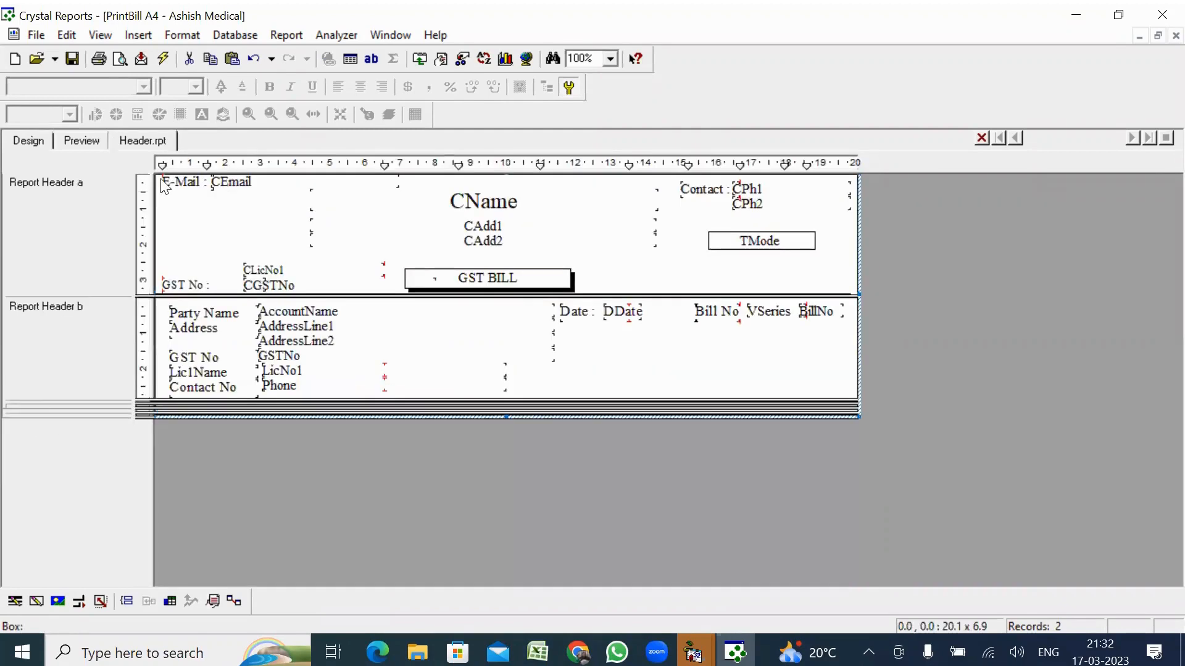
left_click(84, 142)
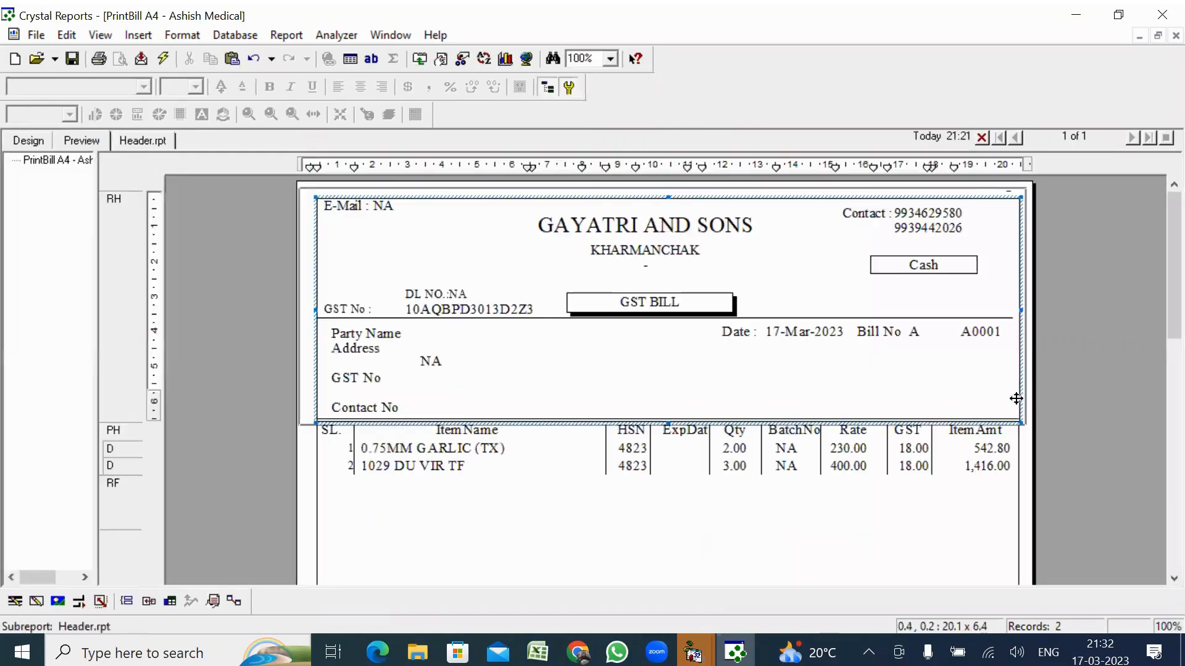
left_click(1034, 457)
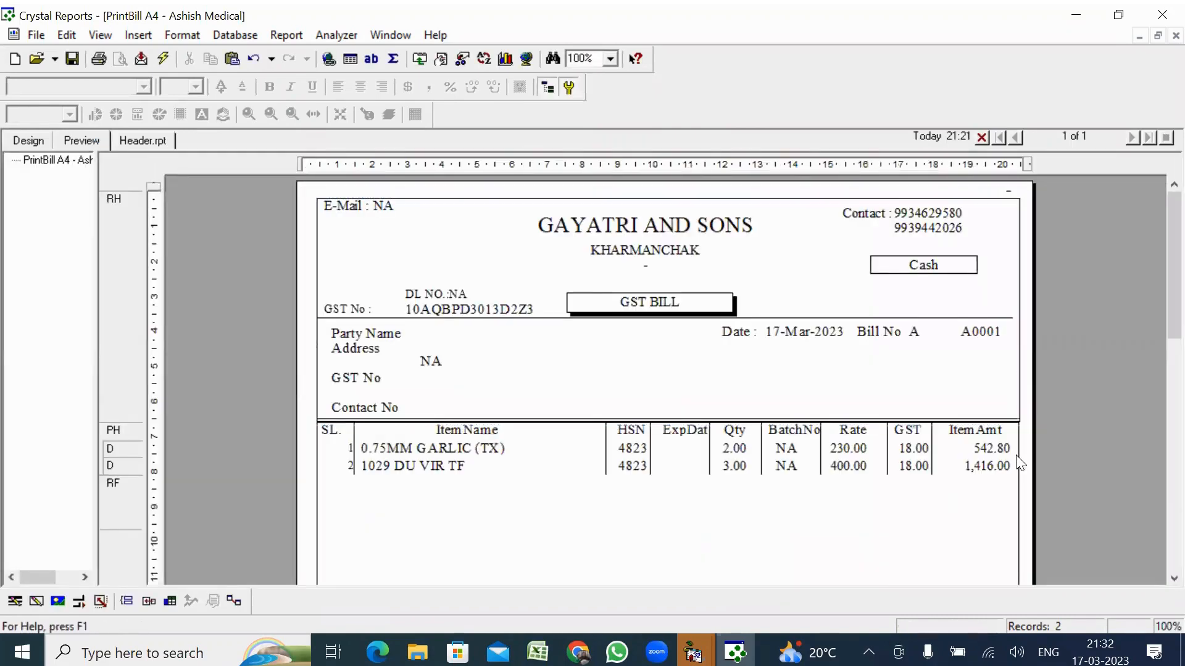
Extend the top of the items table box up into the Report Header, making it about 20.0 x 2.6 cm, and check the bill preview
left_click(1017, 457)
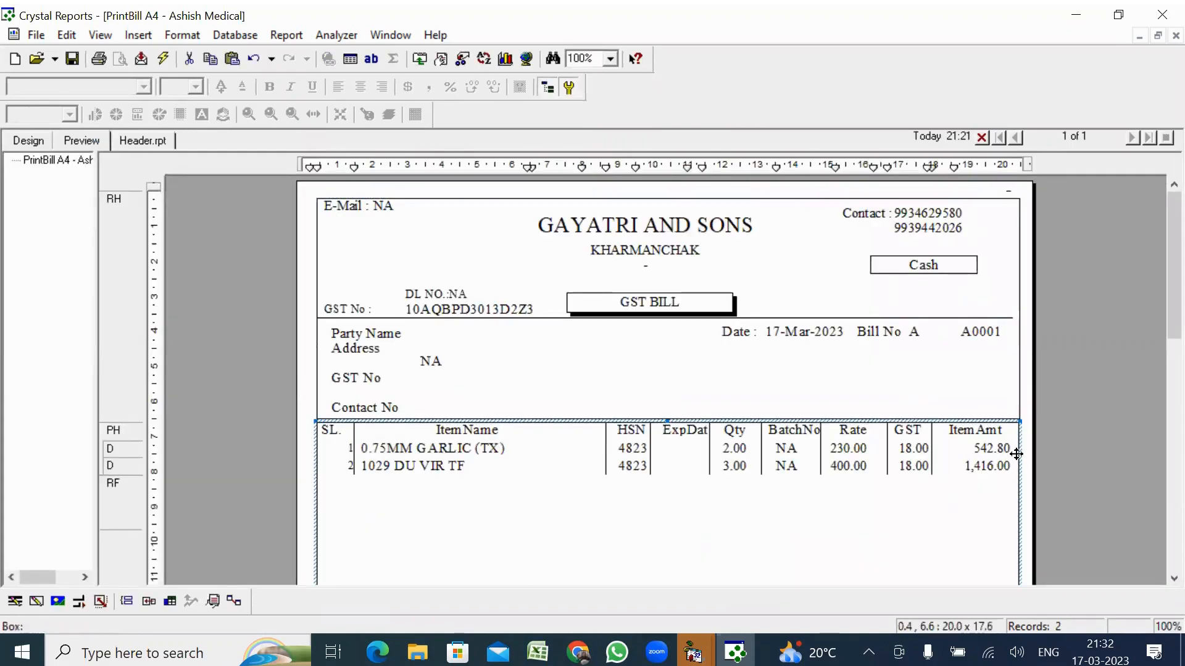
left_click(25, 142)
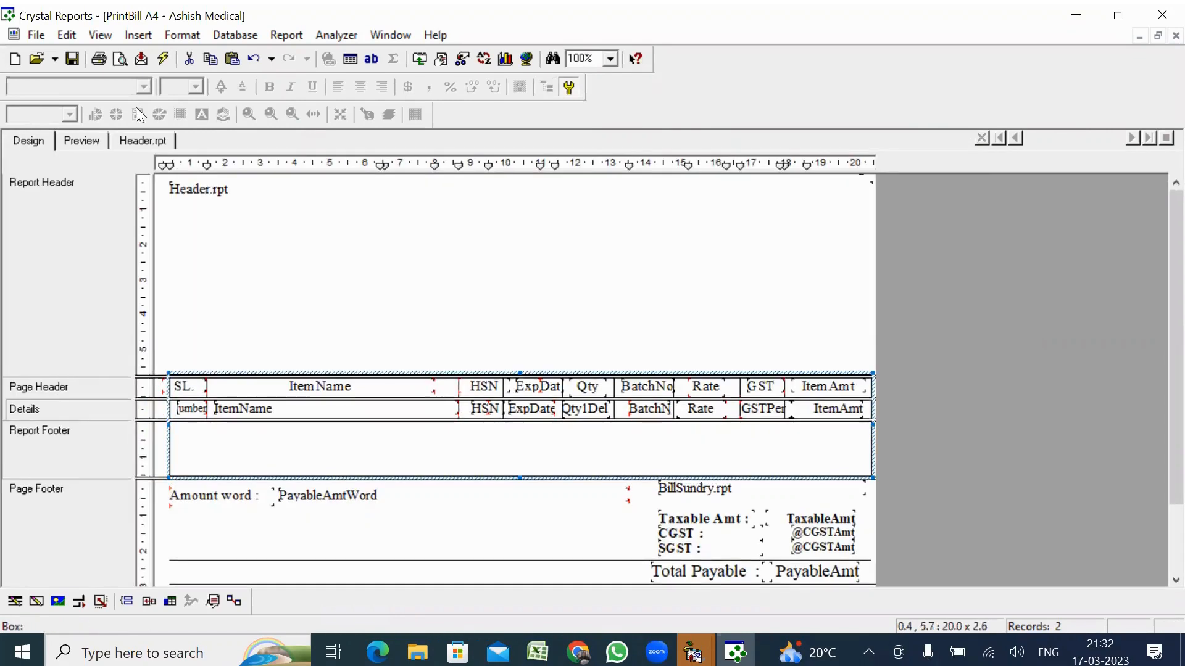
left_click(80, 141)
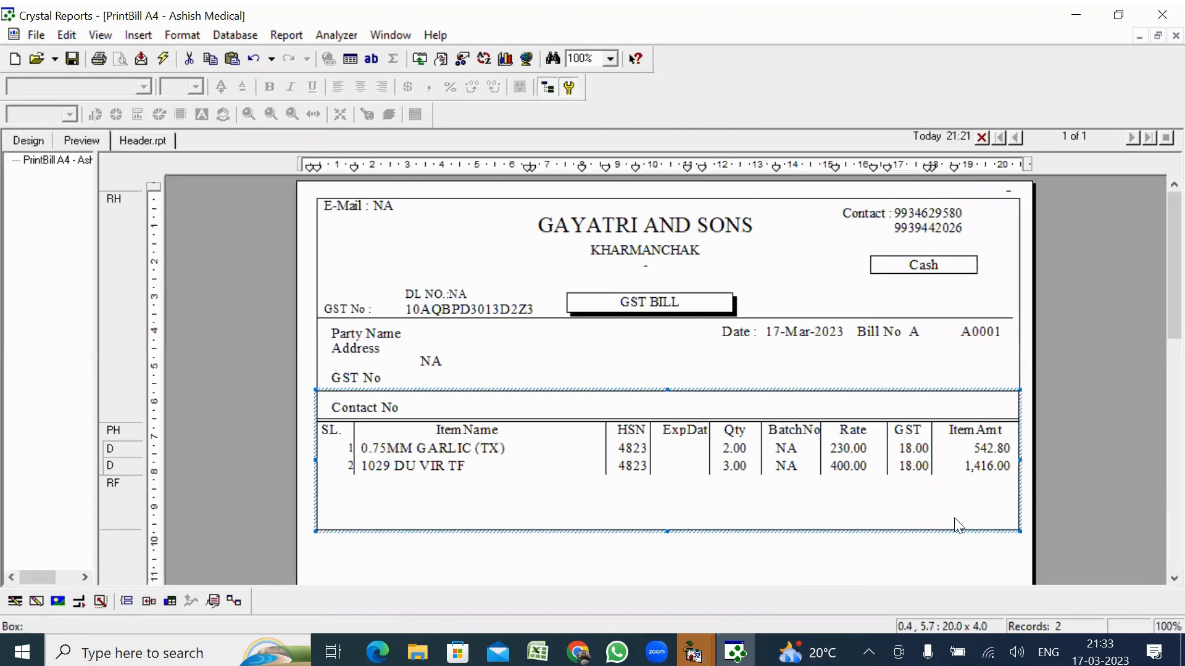
left_click(1030, 471)
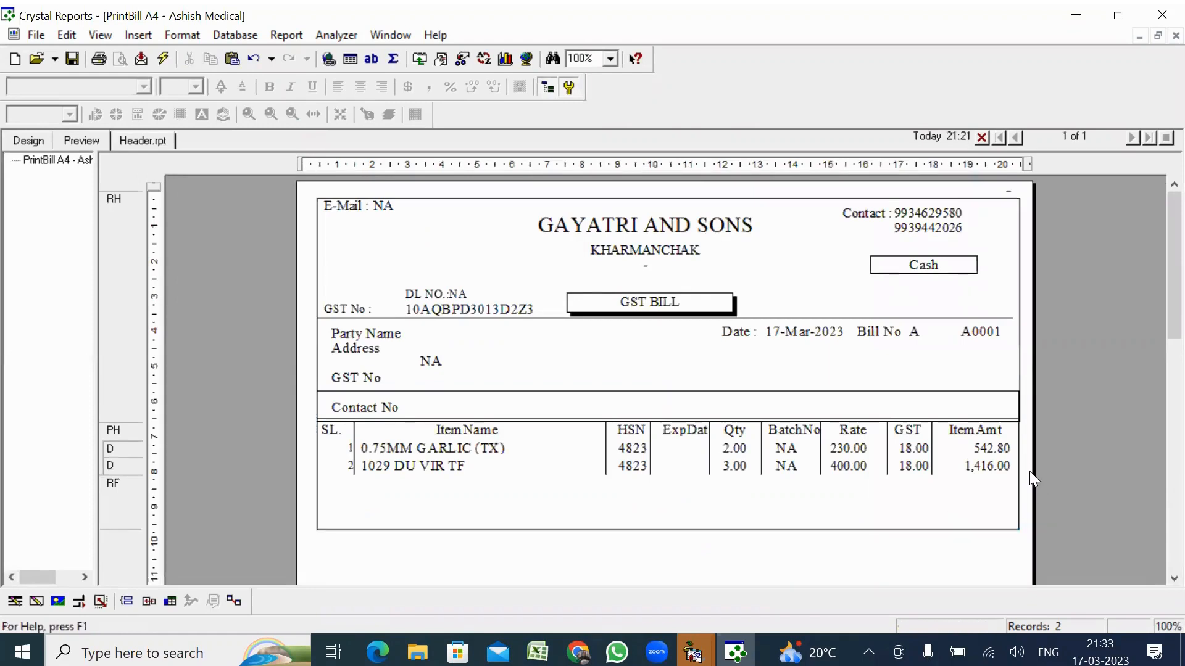
left_click(36, 139)
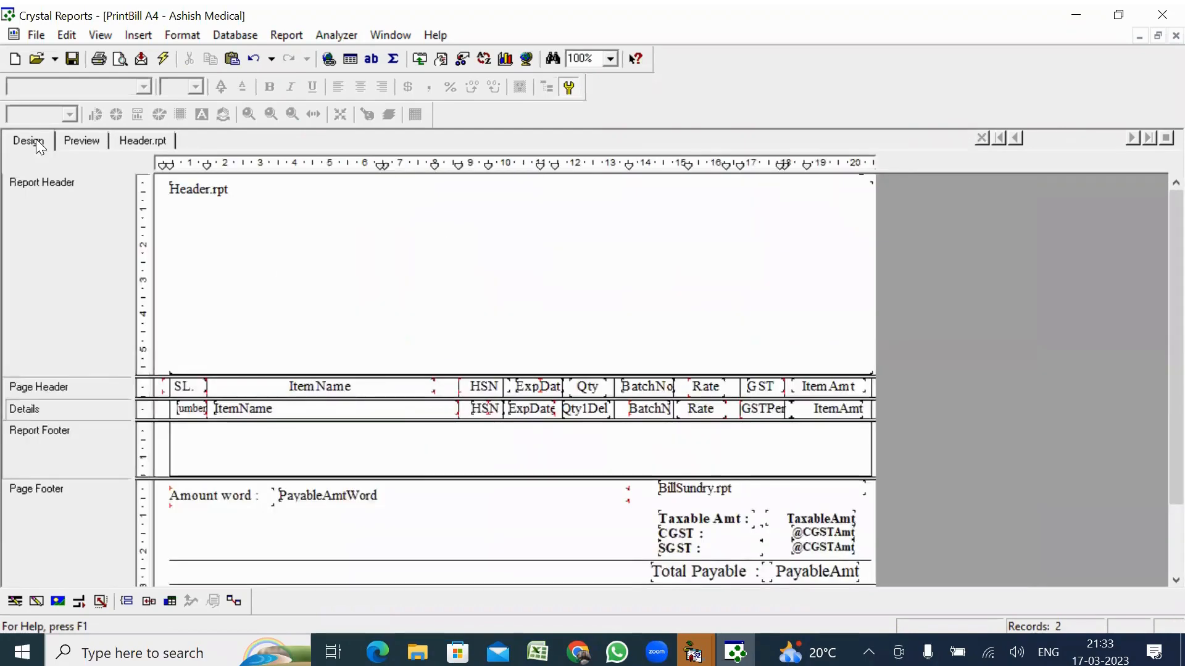
Open the Header.rpt subreport and format its GST No label in Report Header a as 12 pt, bold, italic and underlined
left_click(853, 460)
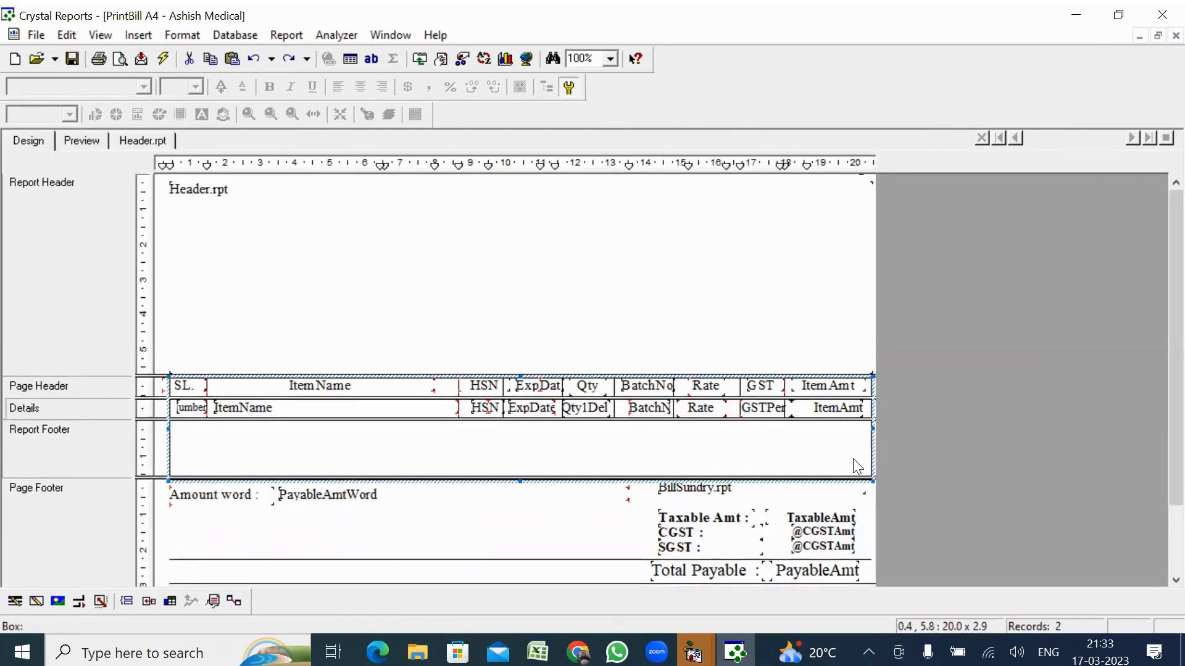
left_click(870, 520)
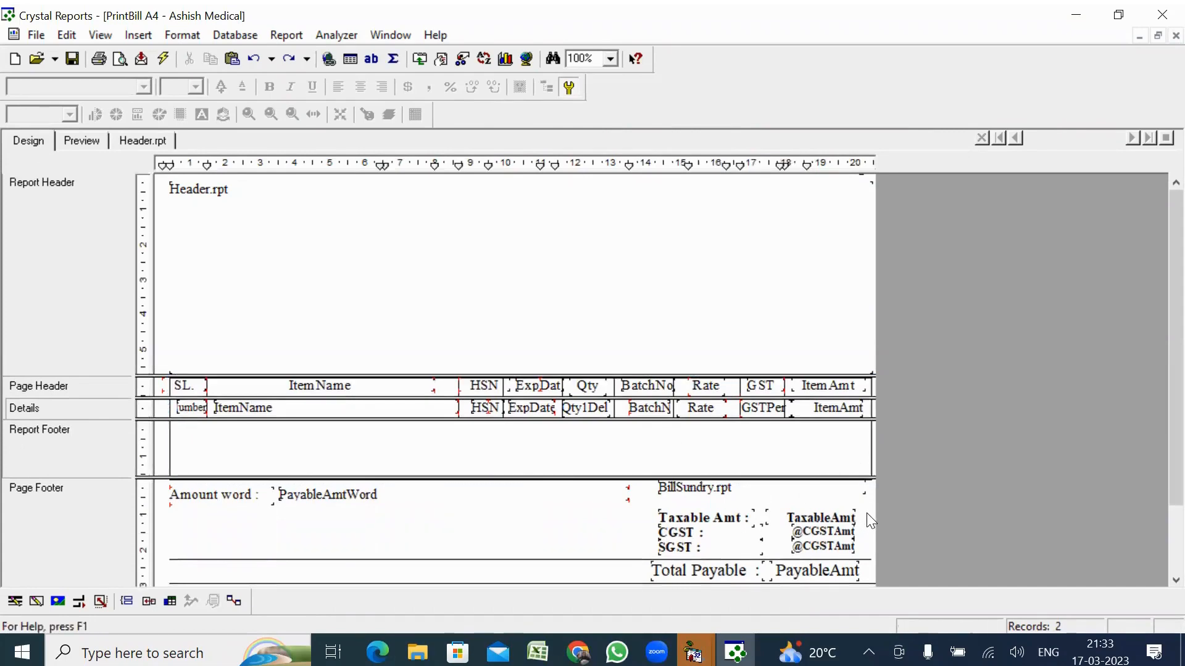
double_click(305, 232)
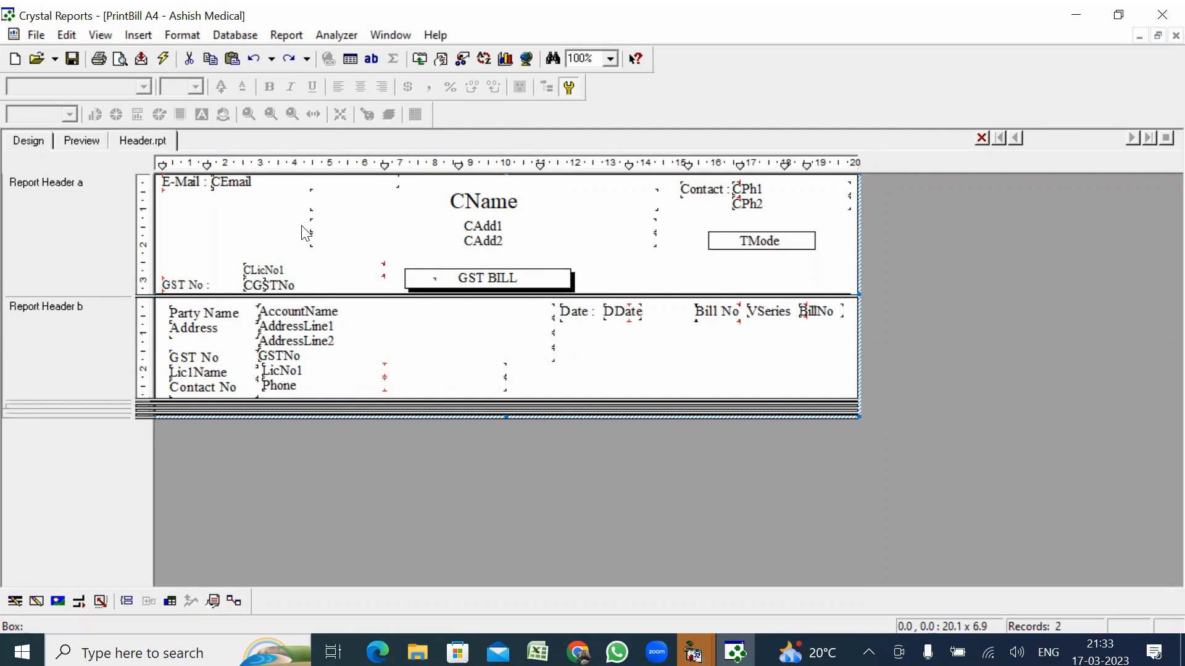
left_click(174, 285)
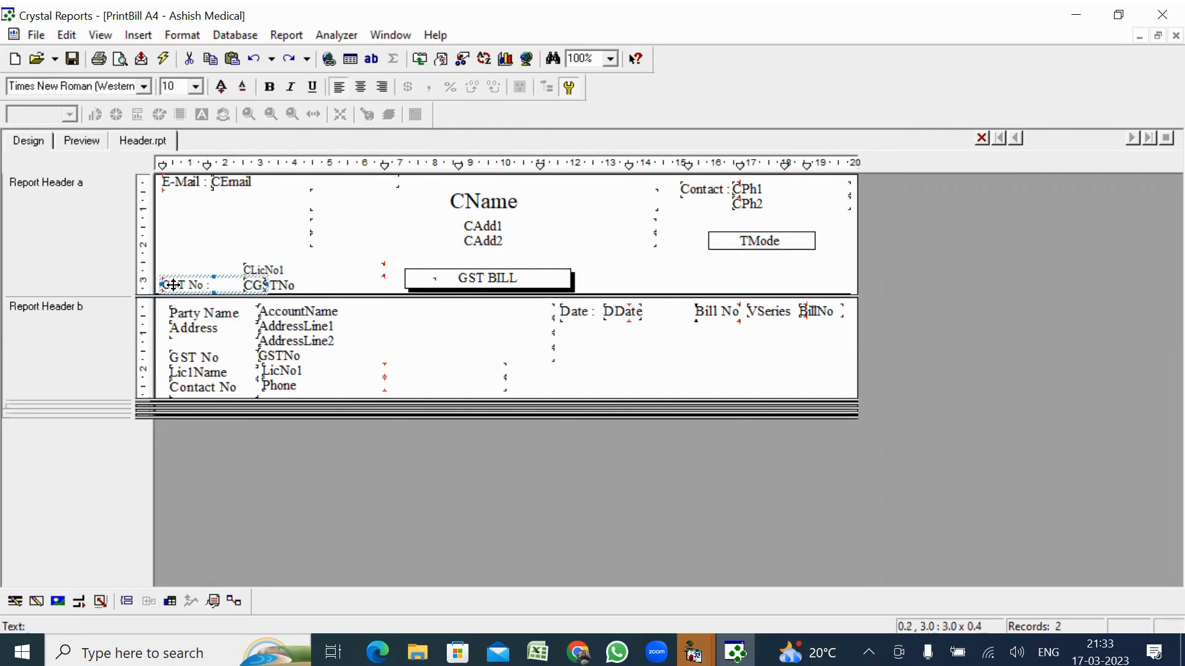
left_click(197, 87)
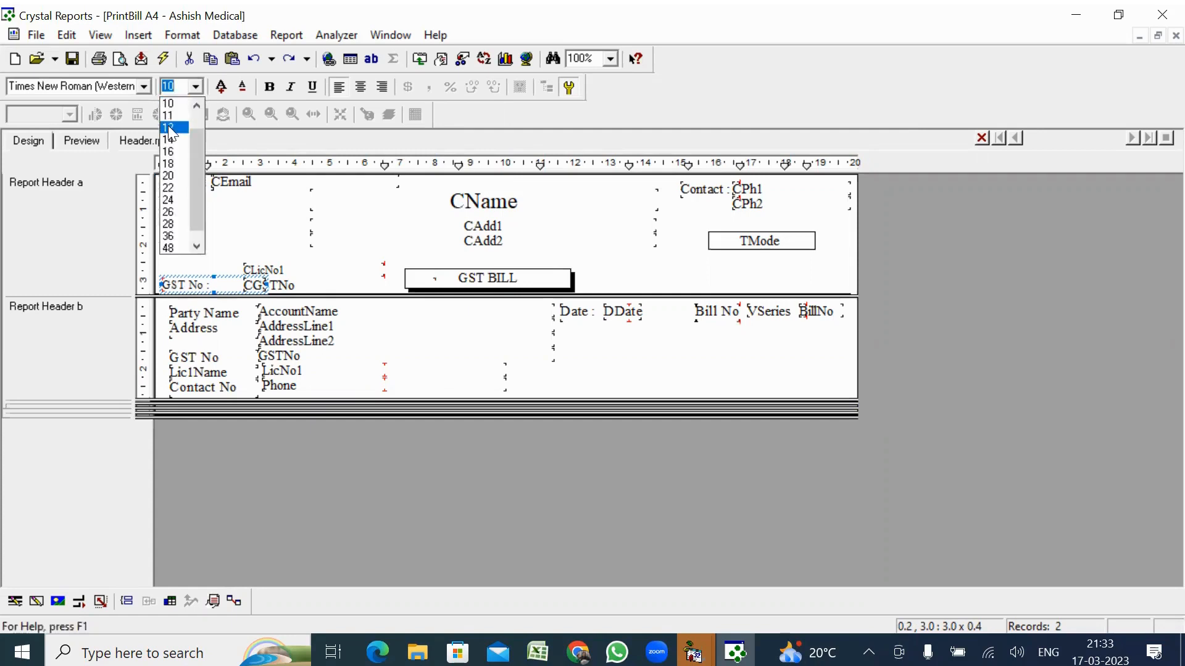
left_click(170, 128)
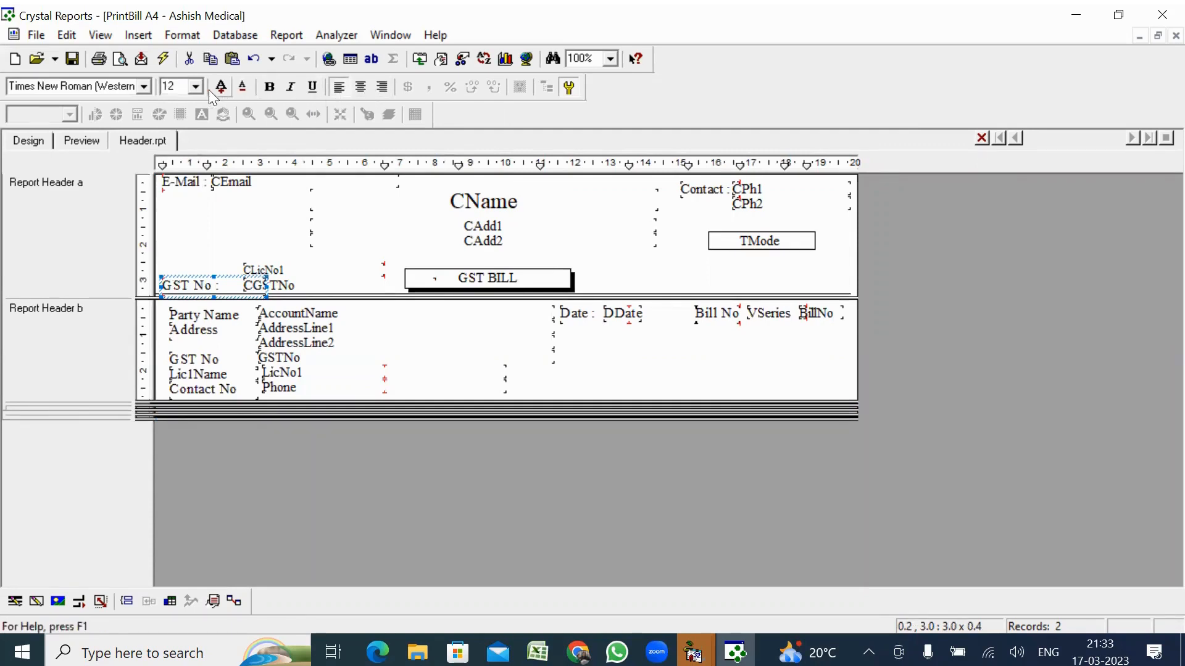
left_click(271, 89)
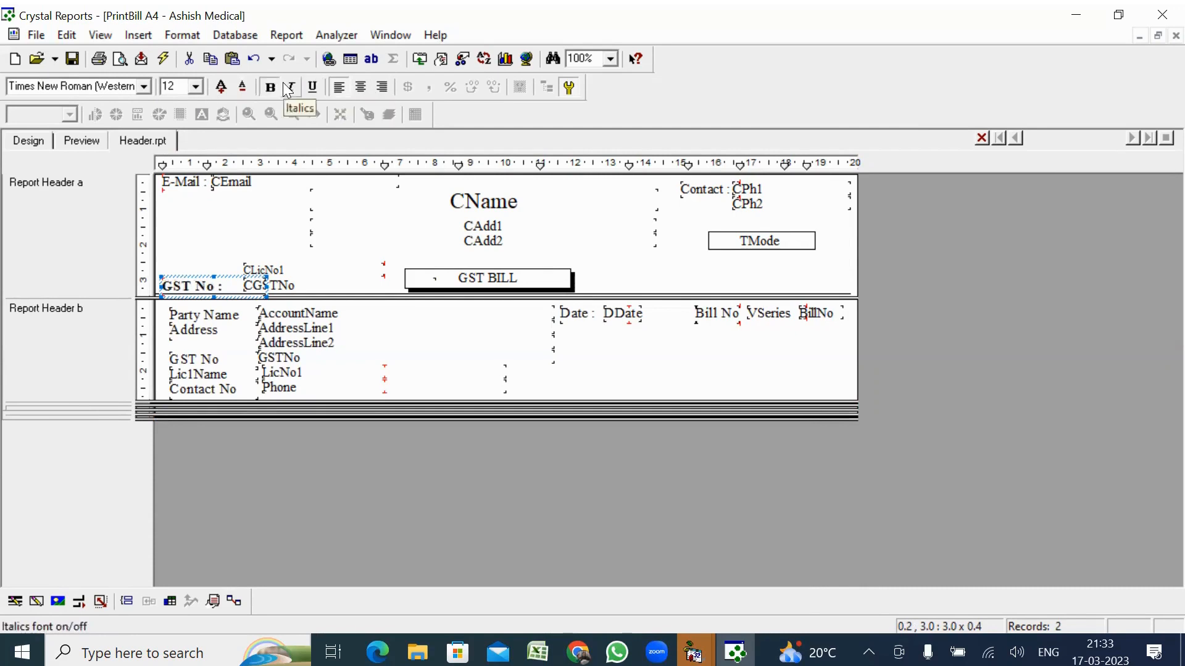
left_click(291, 87)
left_click(314, 88)
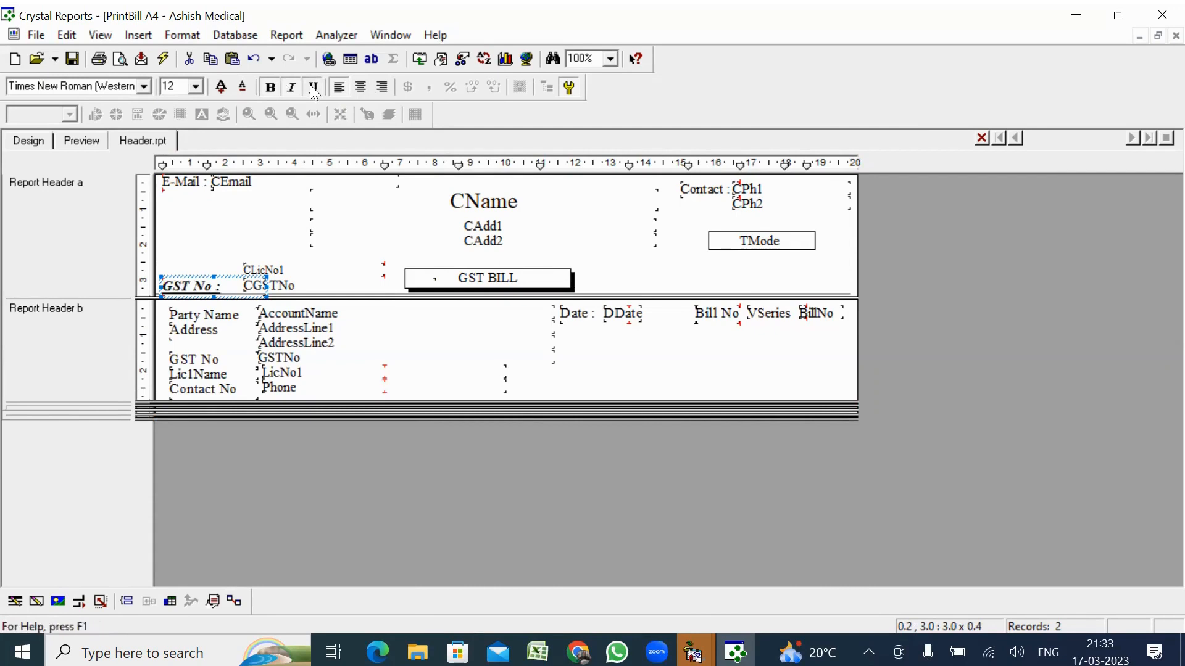
Try centring the GST No label, return it to left alignment without underline, and check the bill preview
left_click(363, 90)
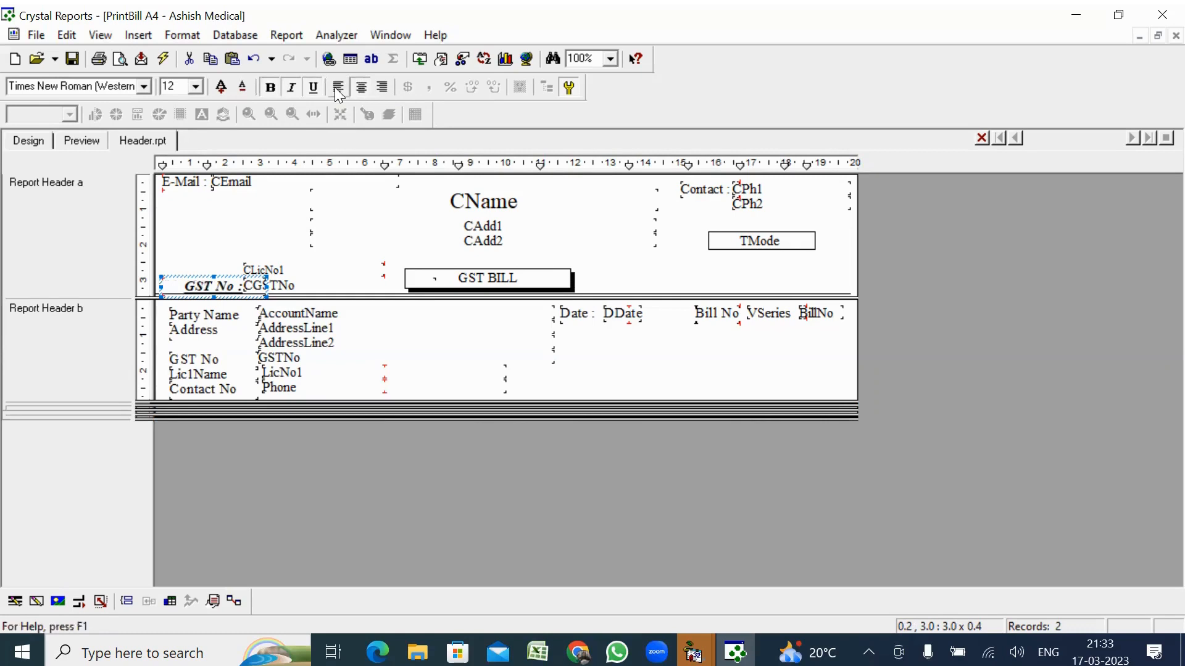
left_click(338, 90)
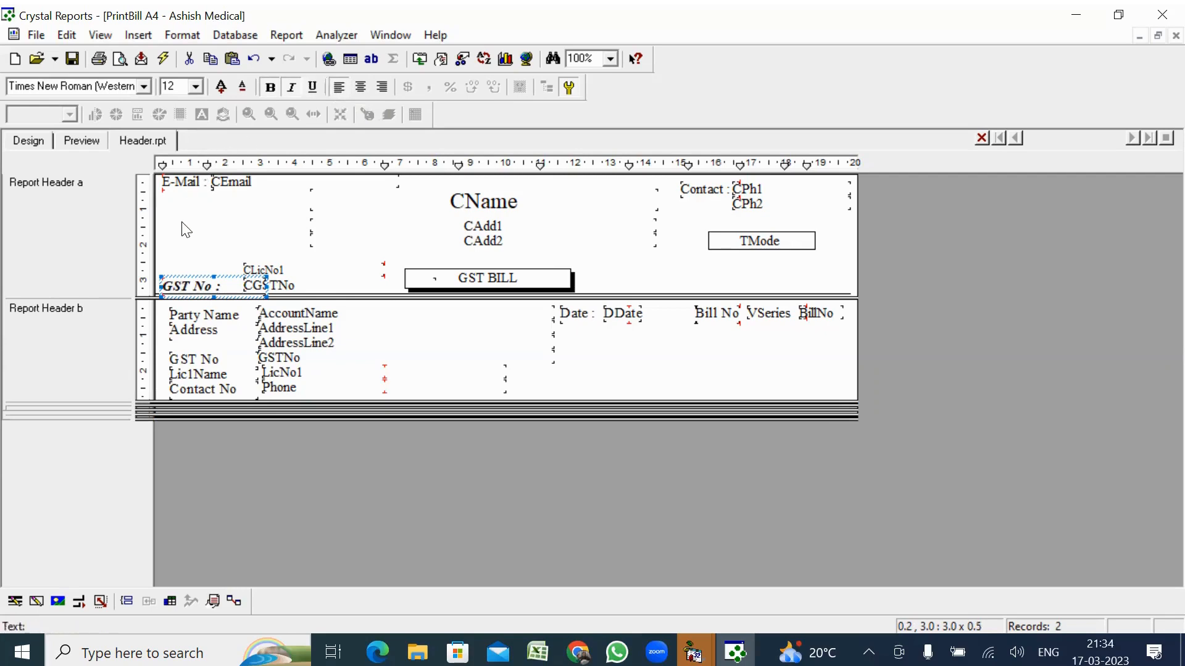
left_click(86, 145)
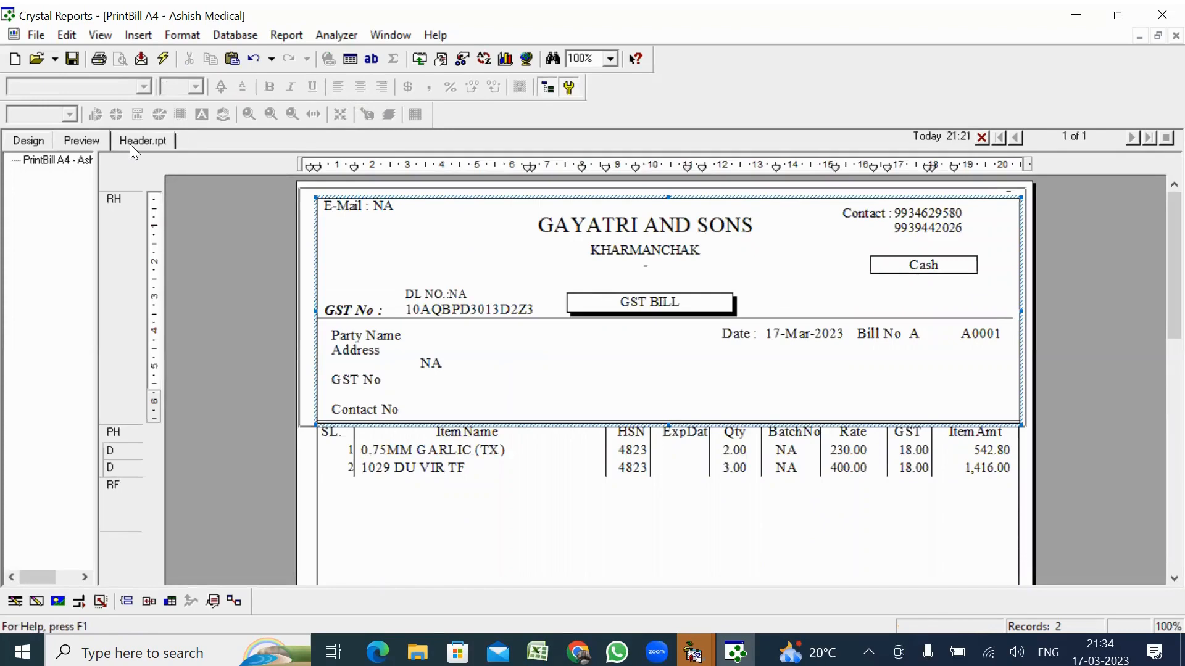
Return to the Header.rpt subreport and lengthen the line under Report Header a to about 20.1 cm, reaching the box edge
left_click(27, 142)
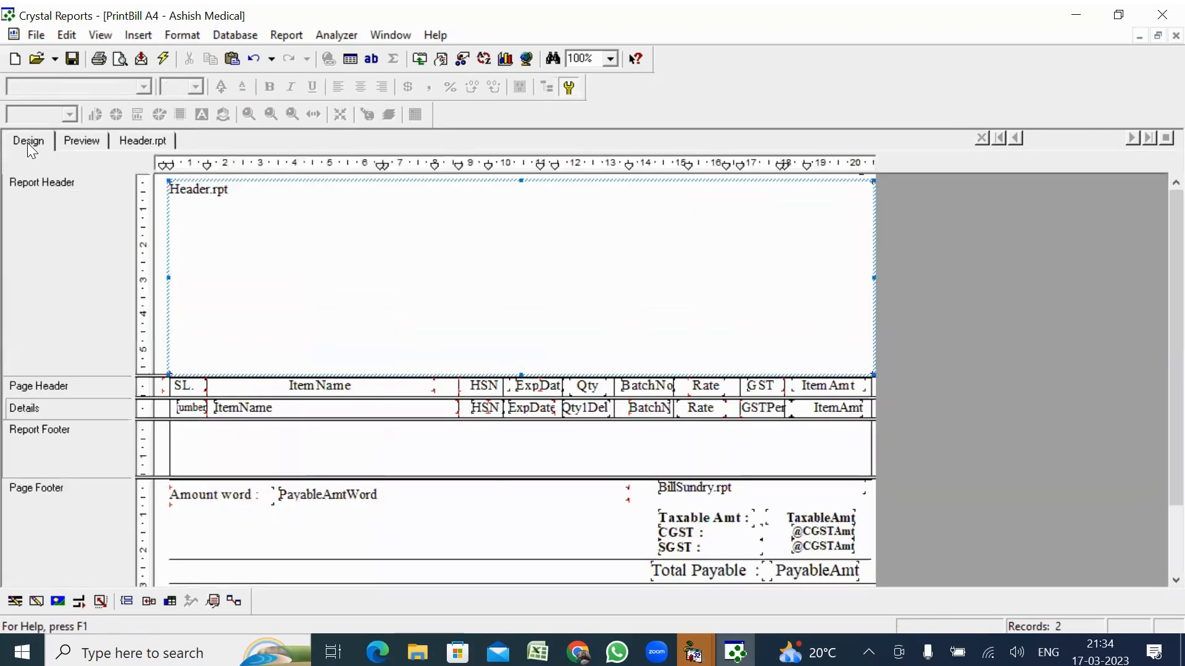
double_click(376, 239)
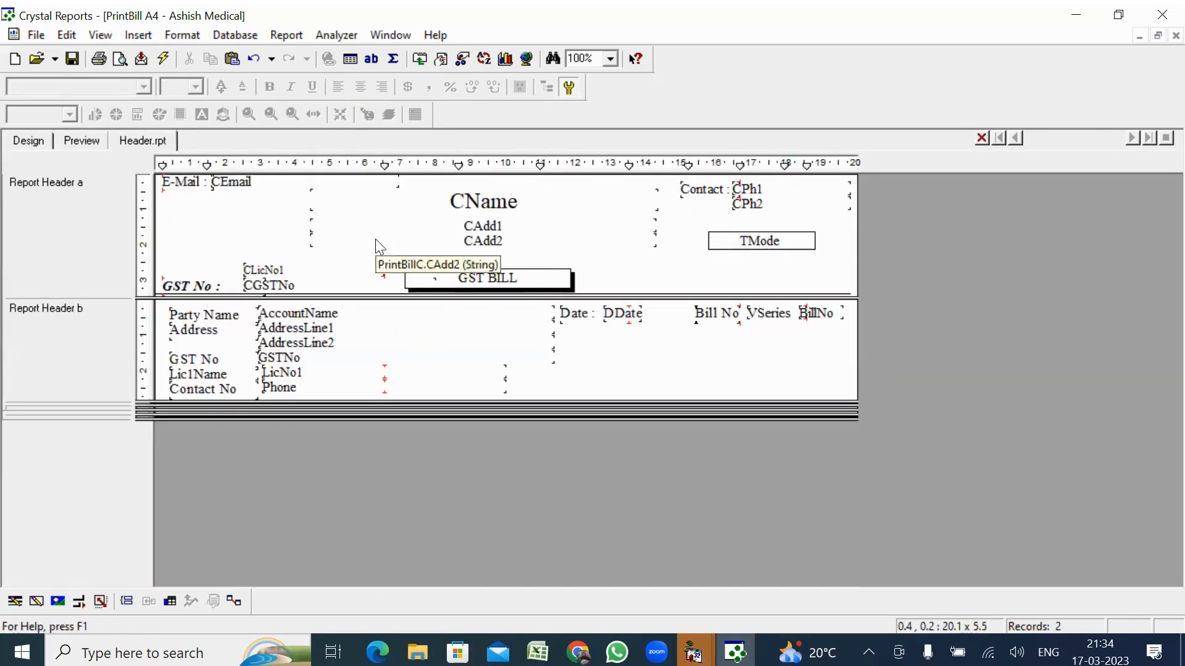
left_click(853, 293)
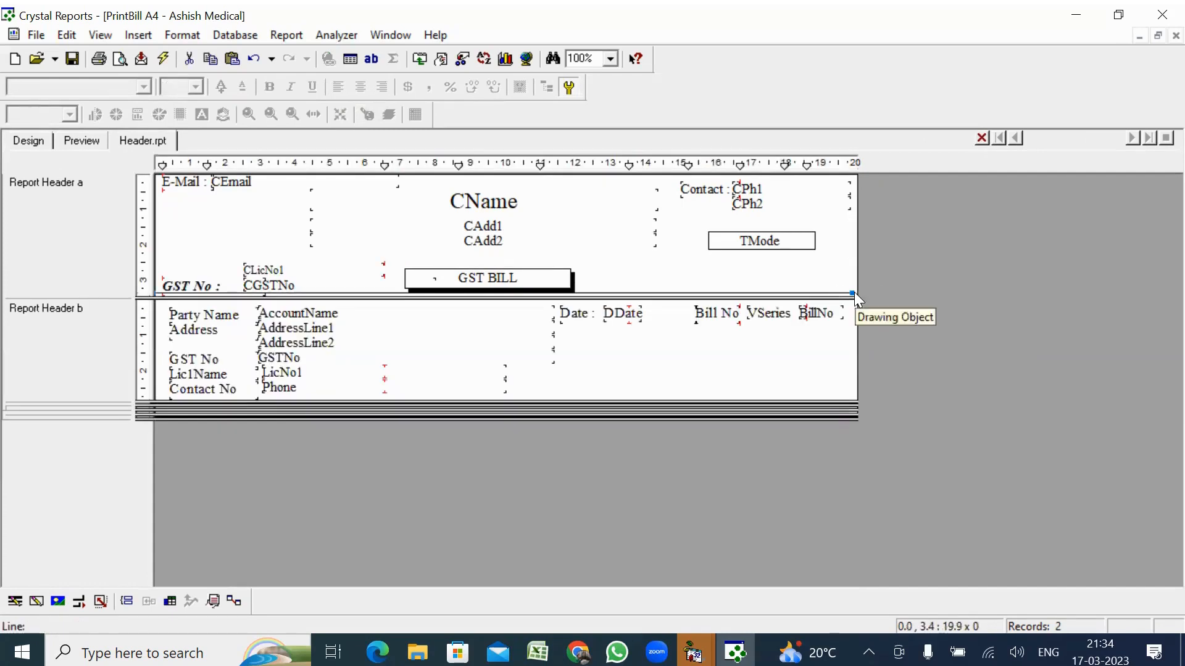
left_click_drag(849, 292, 858, 293)
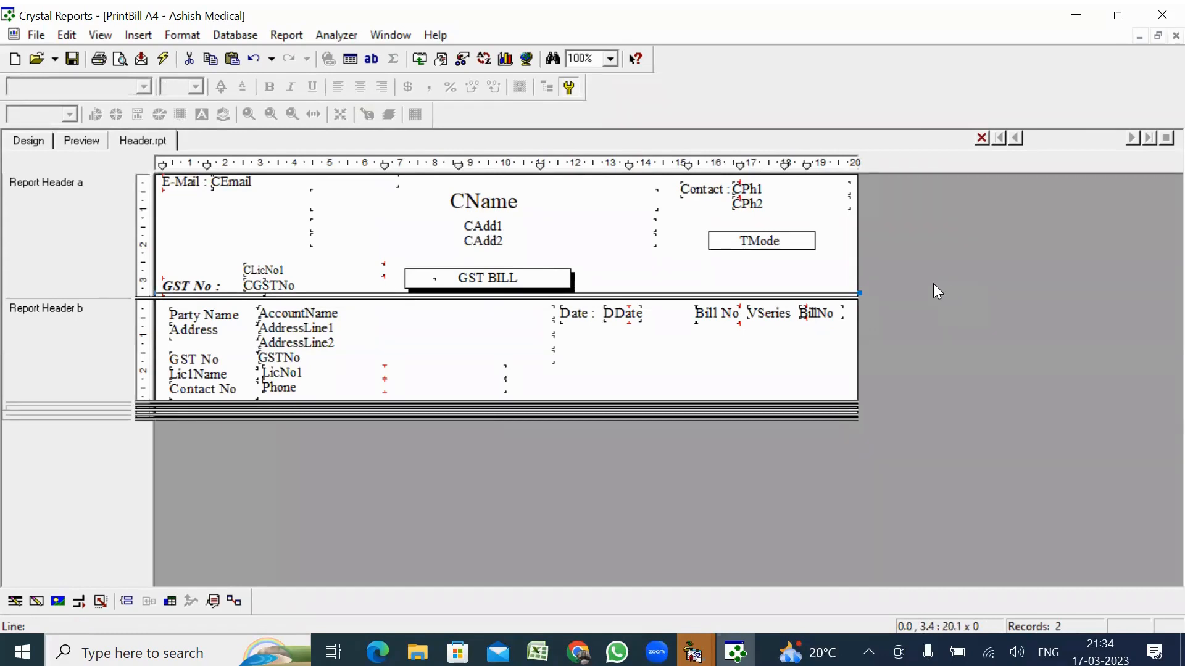
left_click(732, 279)
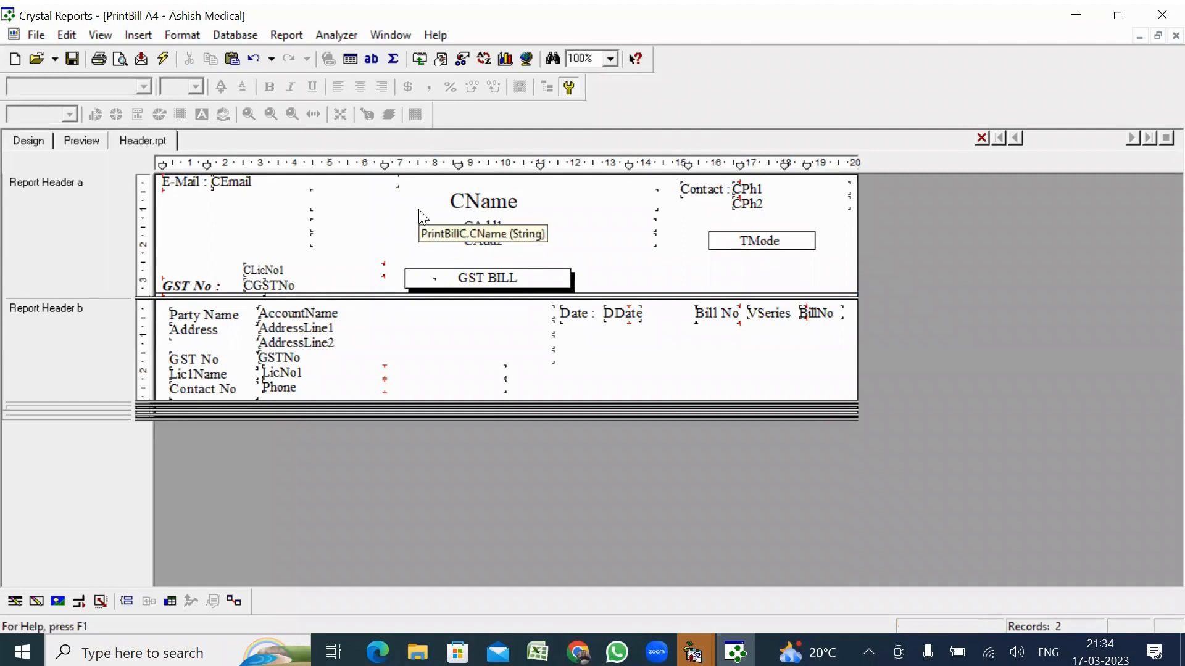
double_click(260, 181)
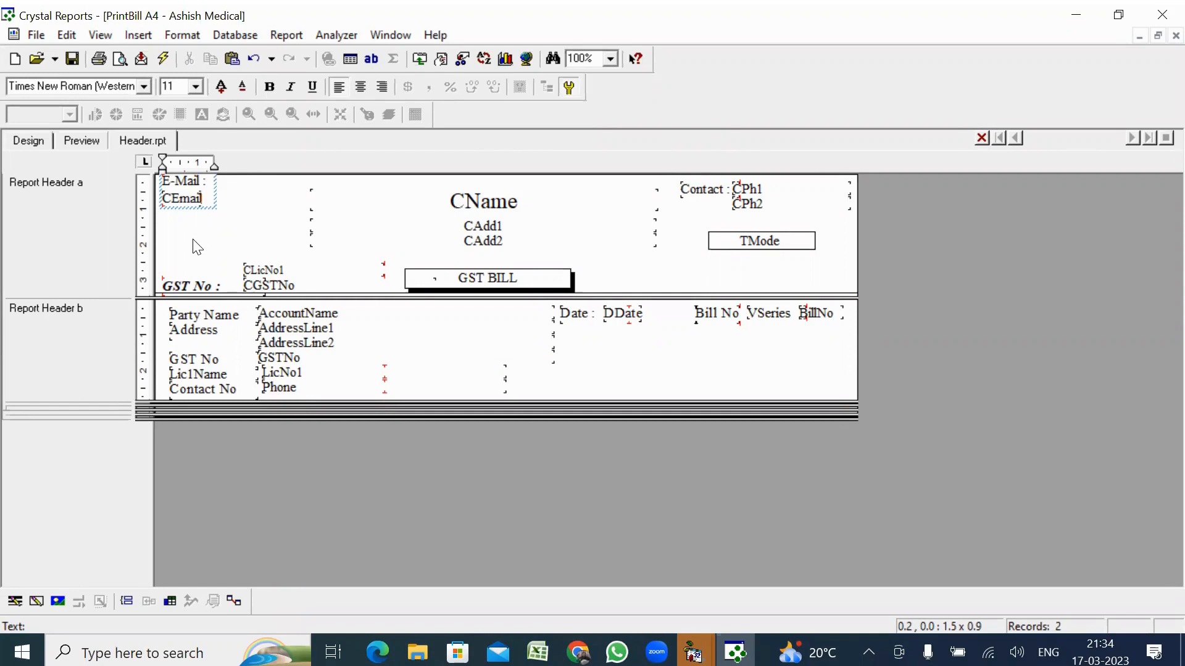
key("BackSpace")
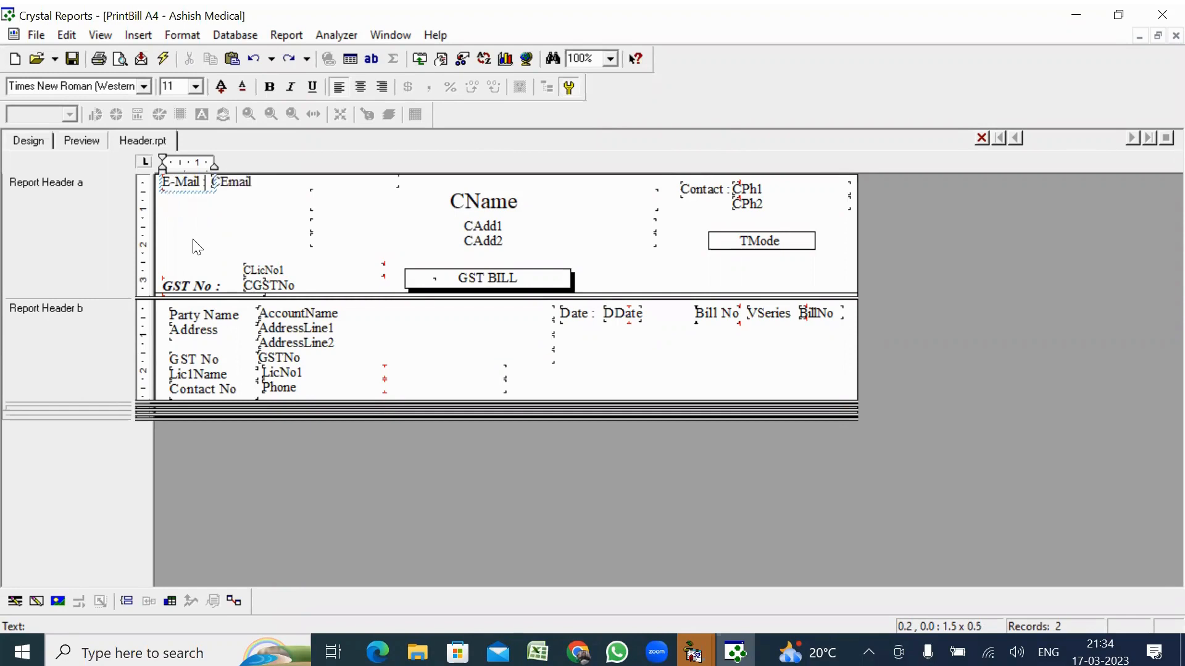
left_click(201, 230)
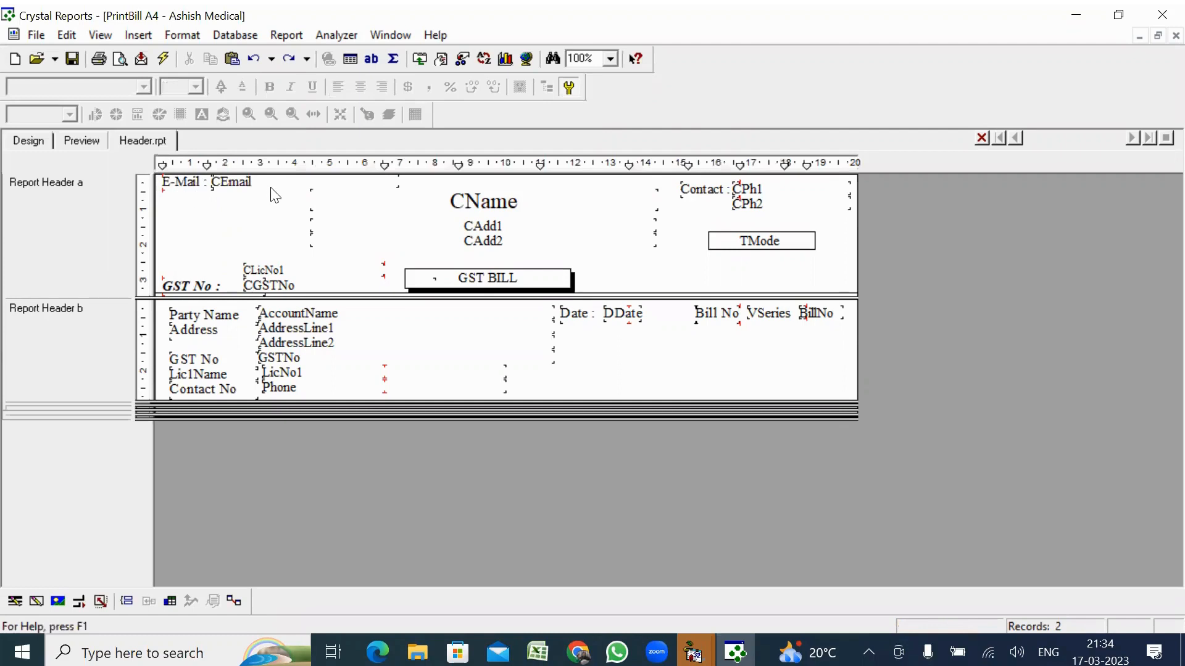
Move the CEmail field slightly away from the E-Mail label, so that it starts about 1.9 cm across
left_click(253, 183)
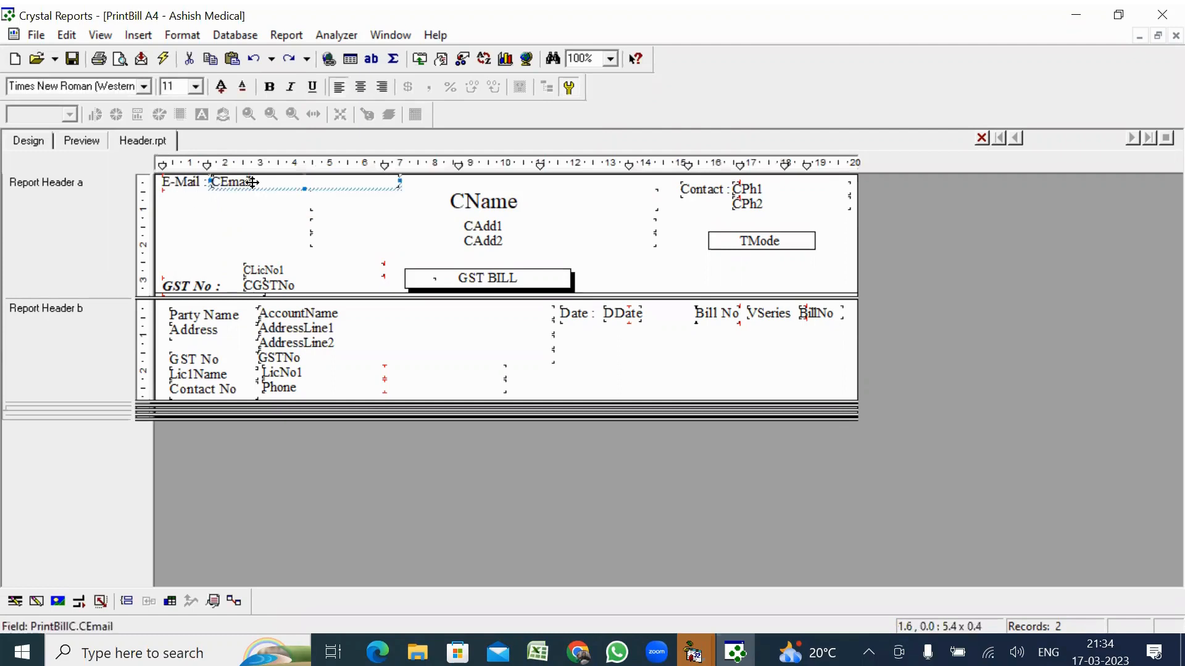
left_click_drag(252, 183, 263, 182)
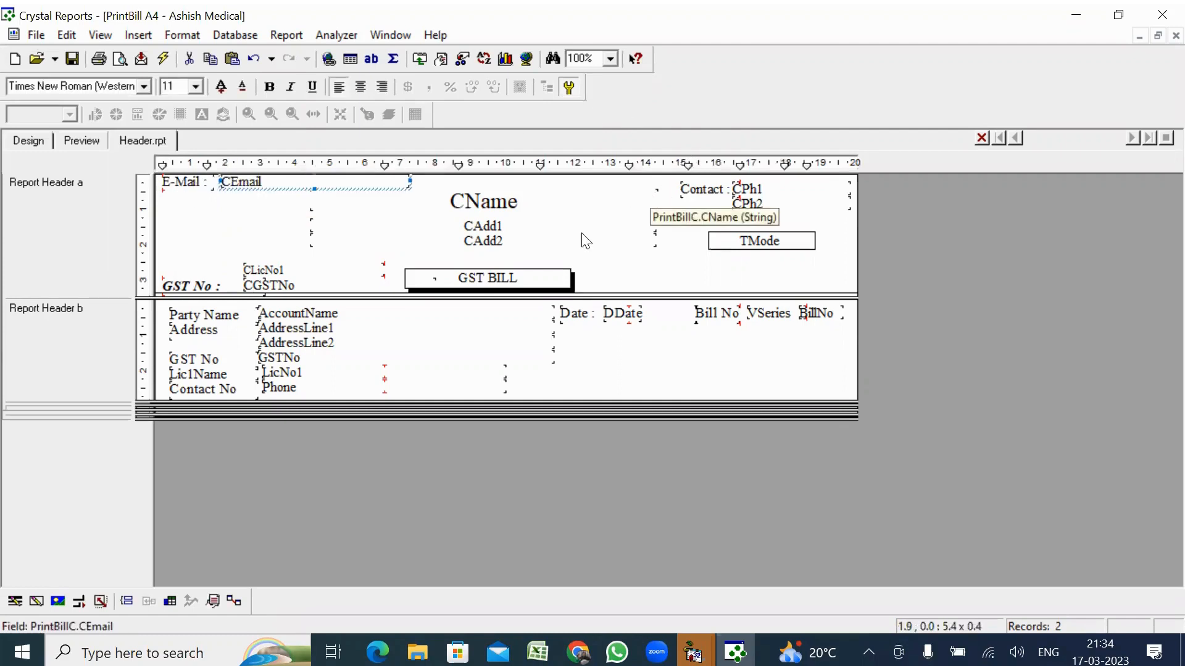
left_click(487, 200)
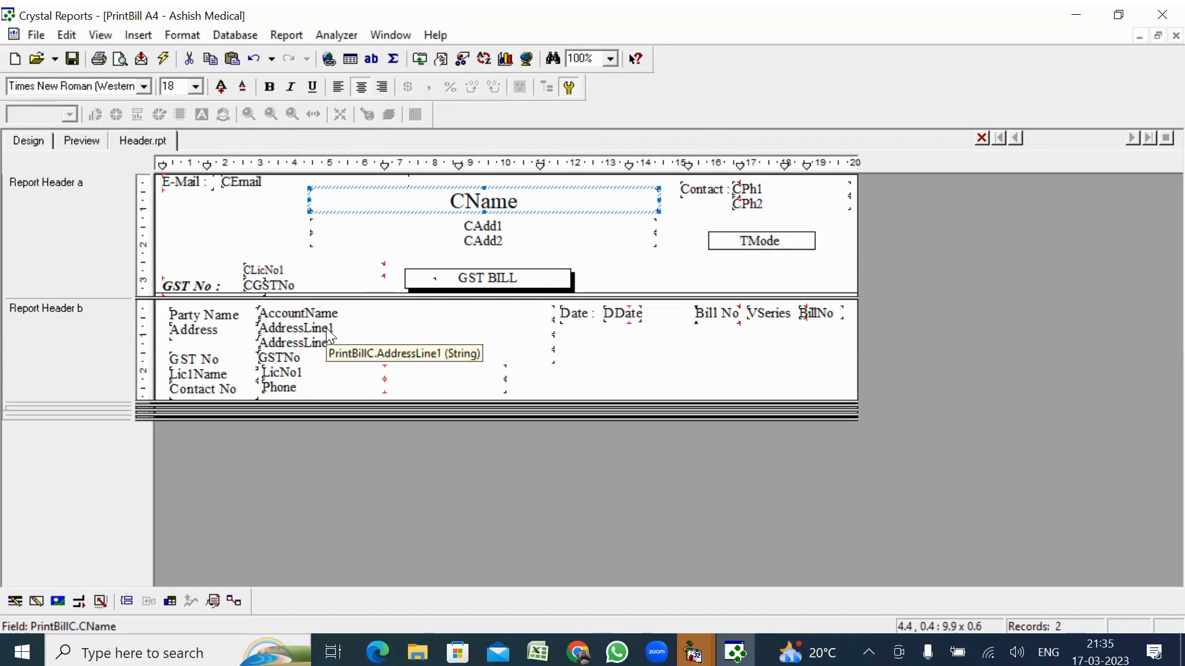
left_click(203, 234)
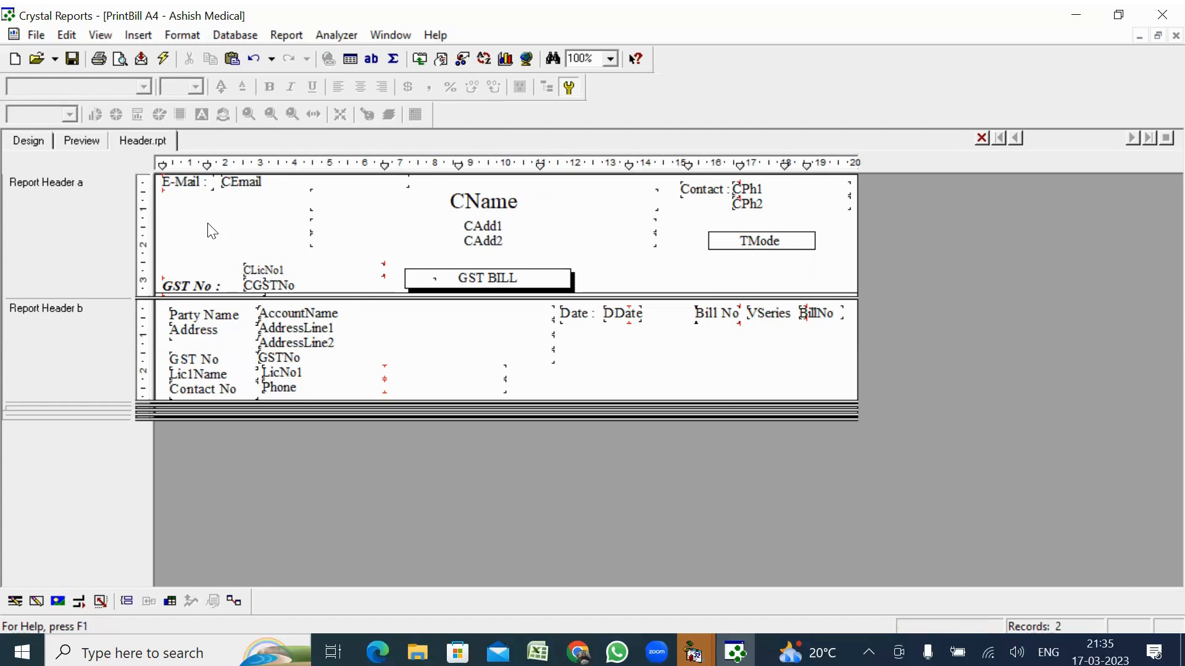
Verify the Header.rpt subreport's database, accept the fix-up for PrintBillC, and save the report
left_click(246, 37)
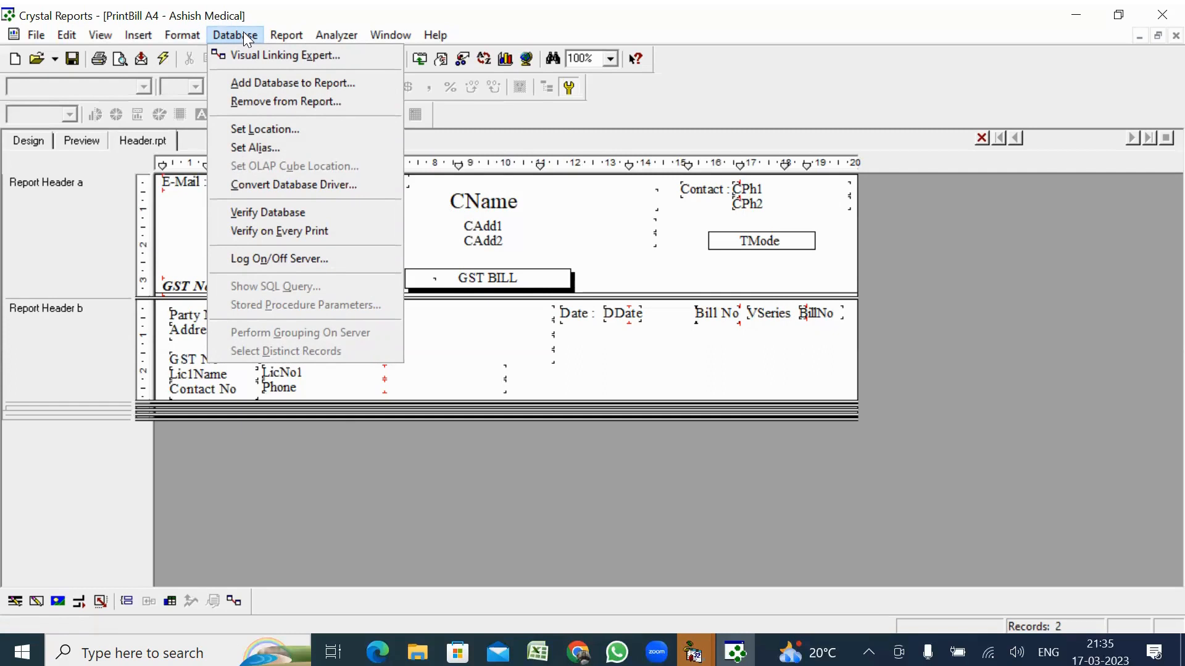
left_click(267, 212)
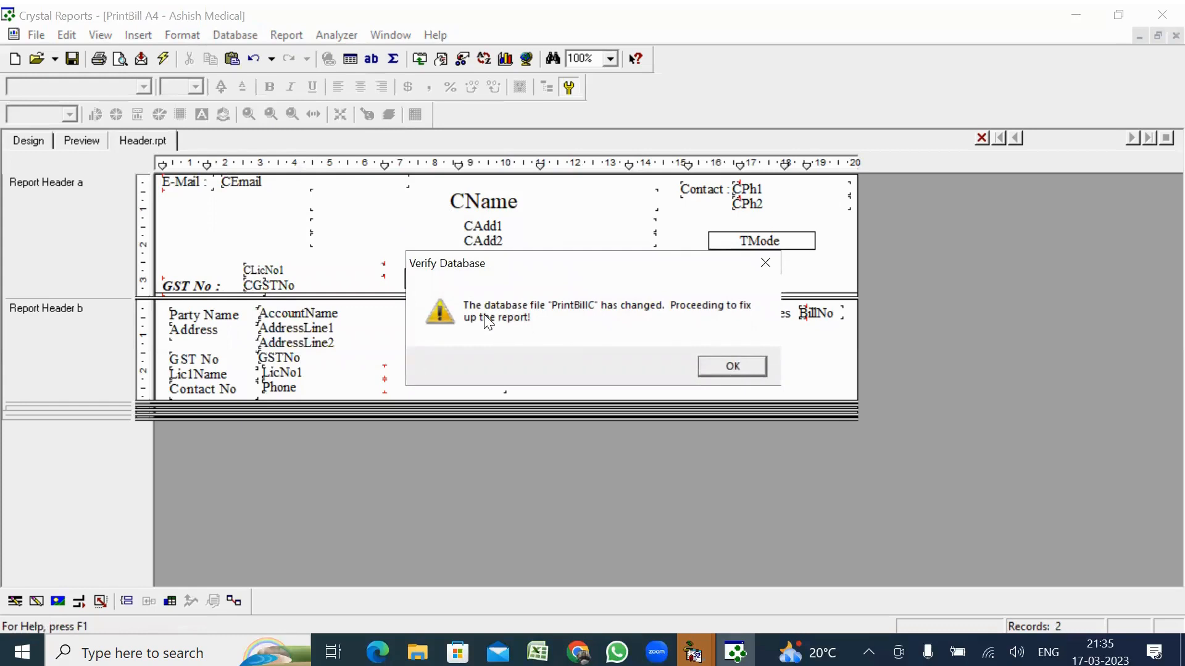
left_click(729, 366)
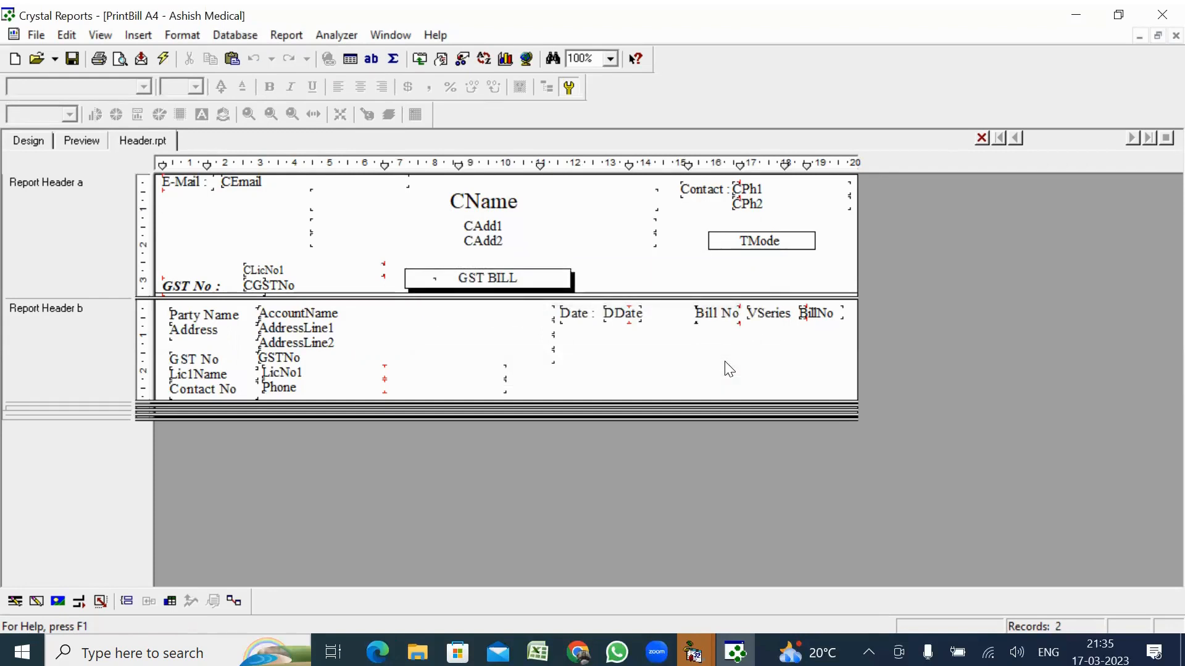
left_click(71, 65)
Set the PrintBillC database location to be the same as the report
left_click(233, 35)
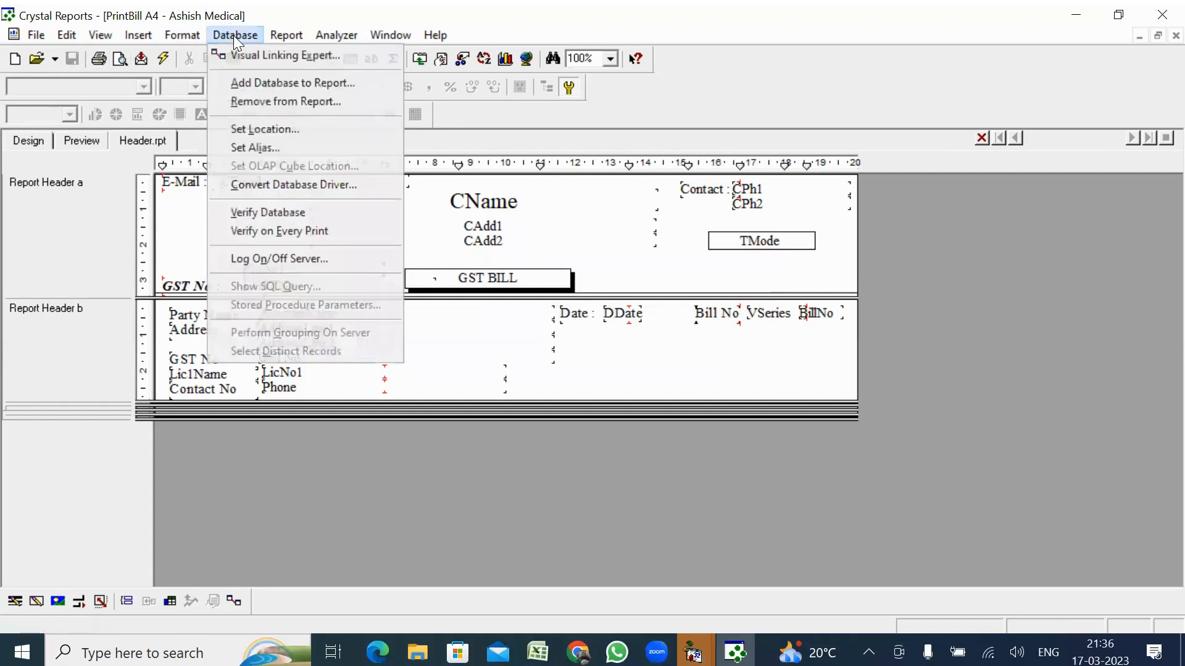
left_click(277, 129)
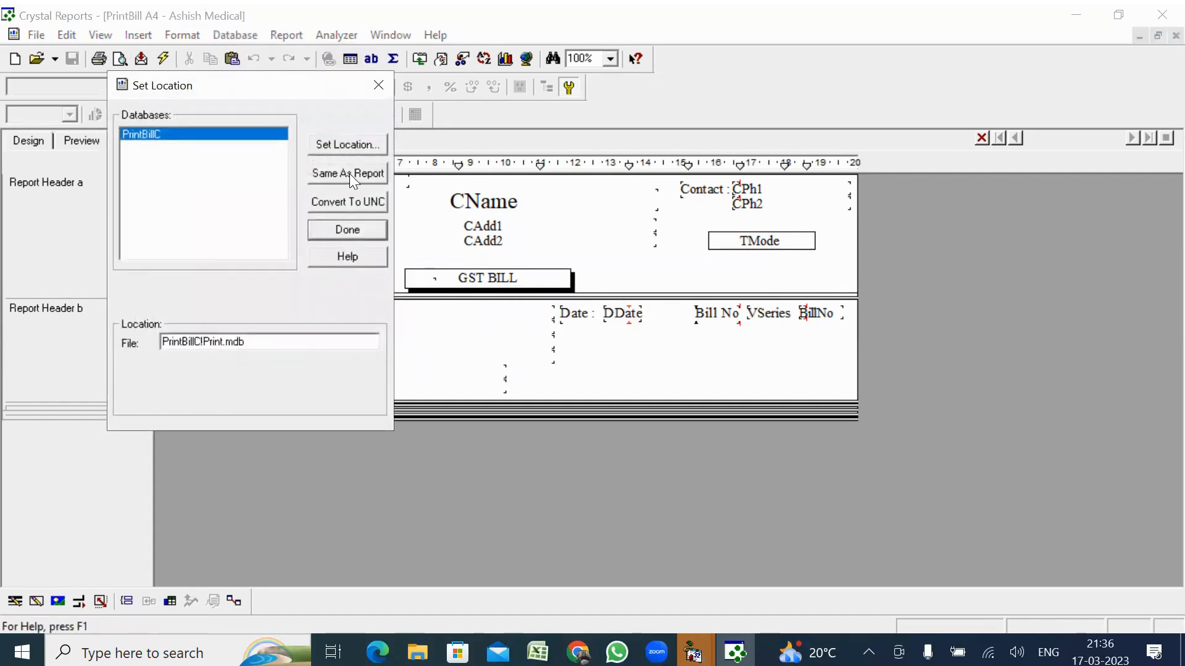
left_click(349, 173)
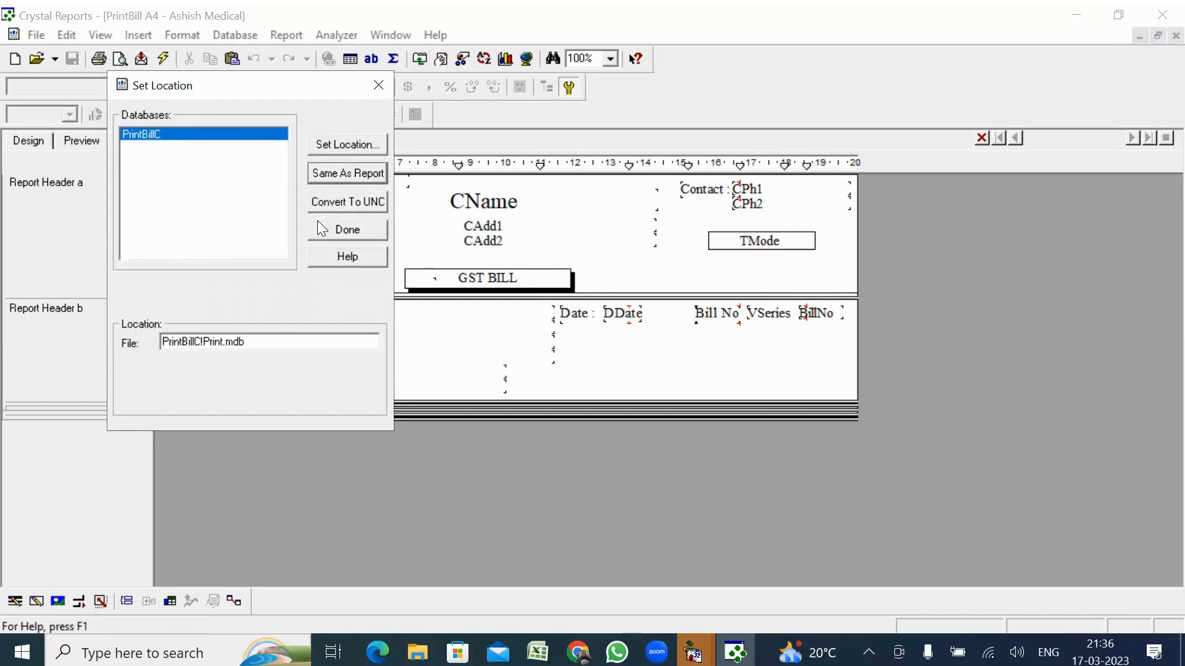
left_click(331, 237)
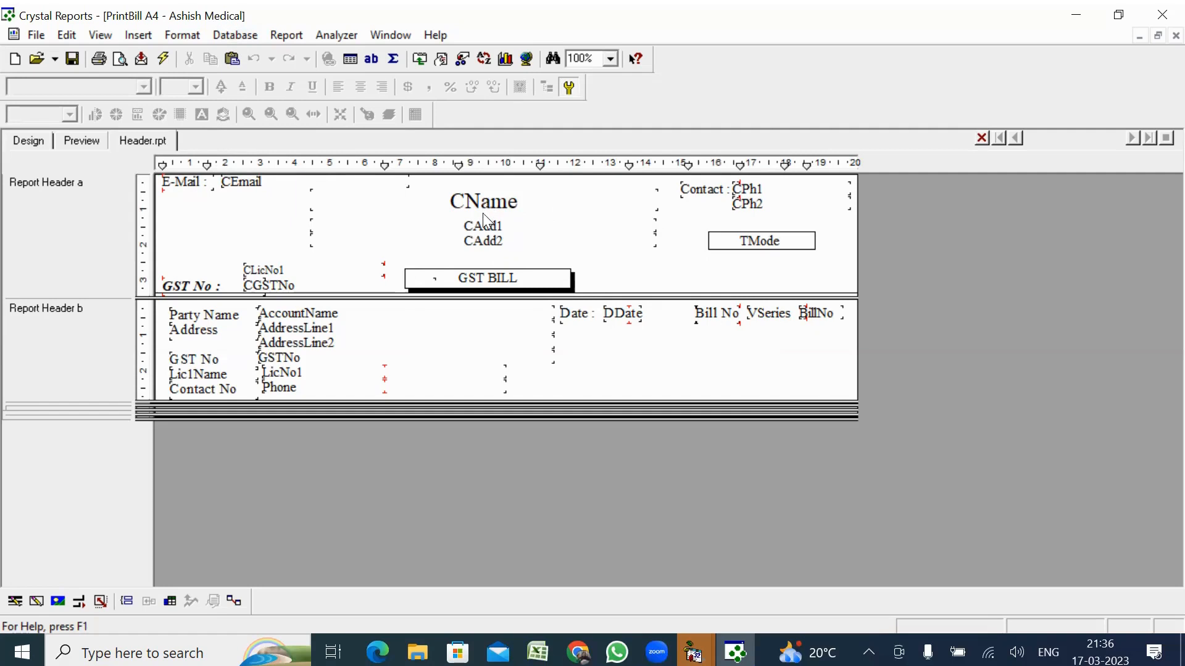
Delete the CAdd2 and CAdd1 address fields below CName in Report Header a
left_click(482, 239)
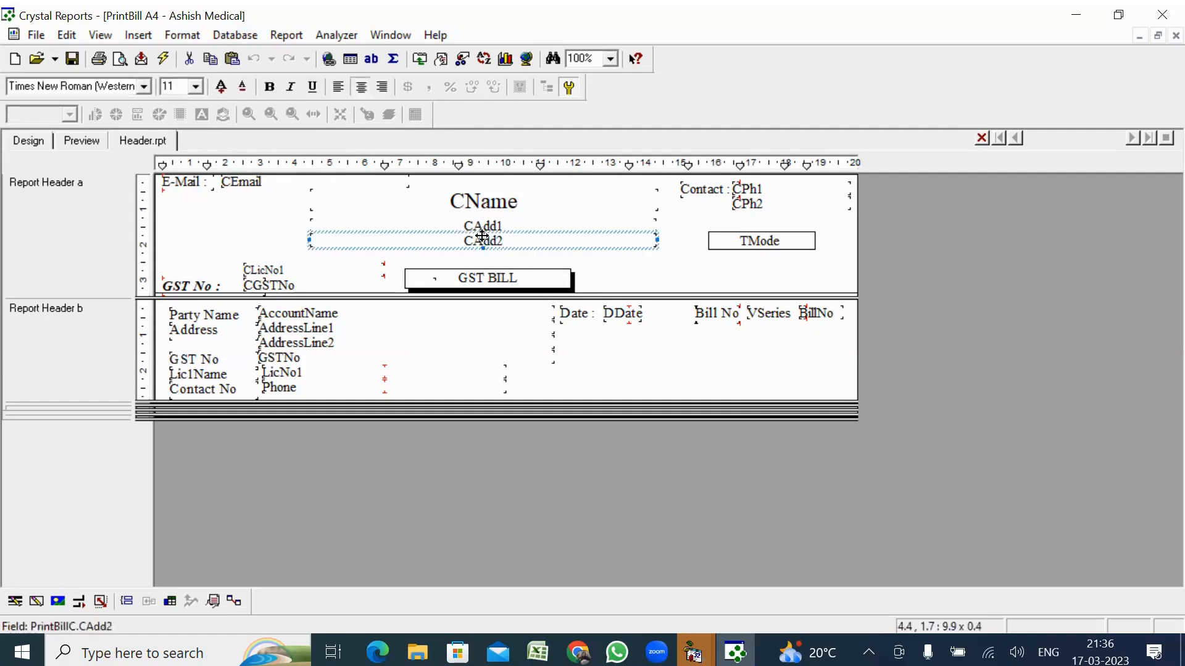
key("Delete")
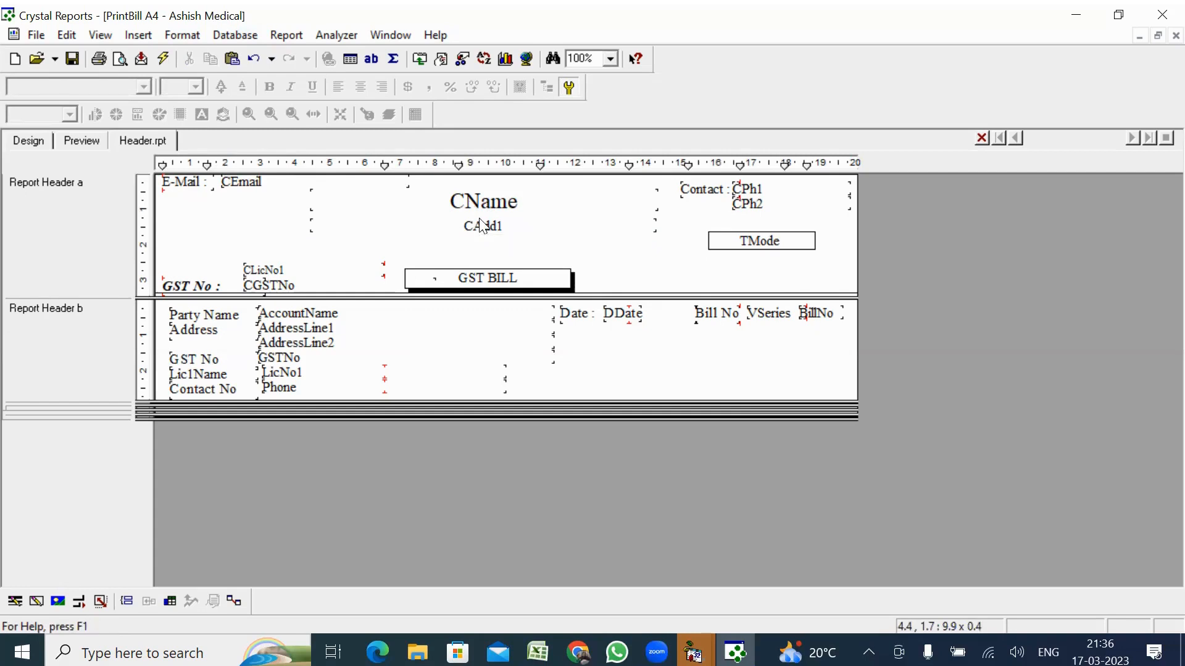
left_click(479, 217)
key("Delete")
left_click(235, 37)
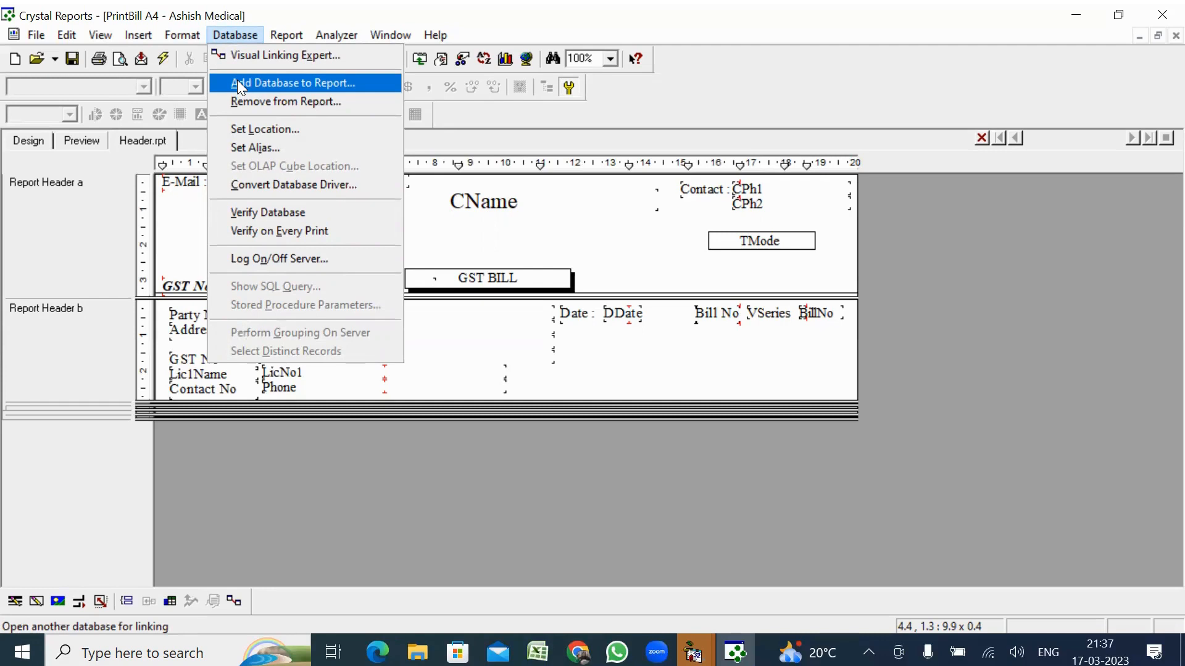
left_click(234, 34)
left_click(234, 35)
left_click(500, 241)
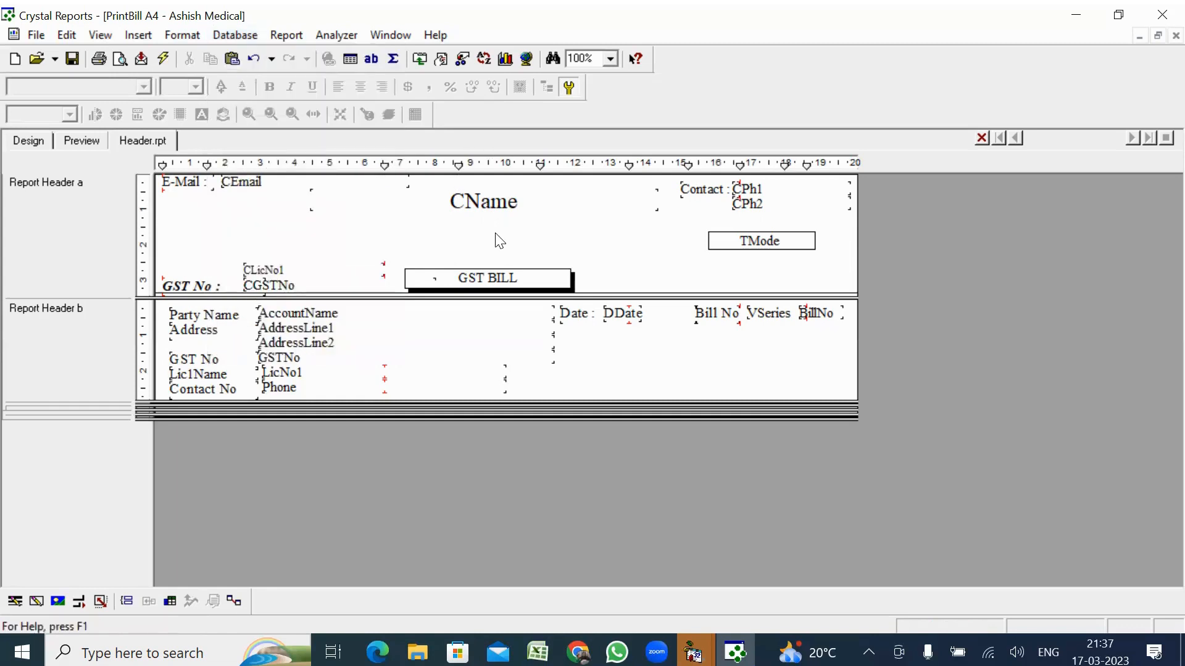
left_click(225, 36)
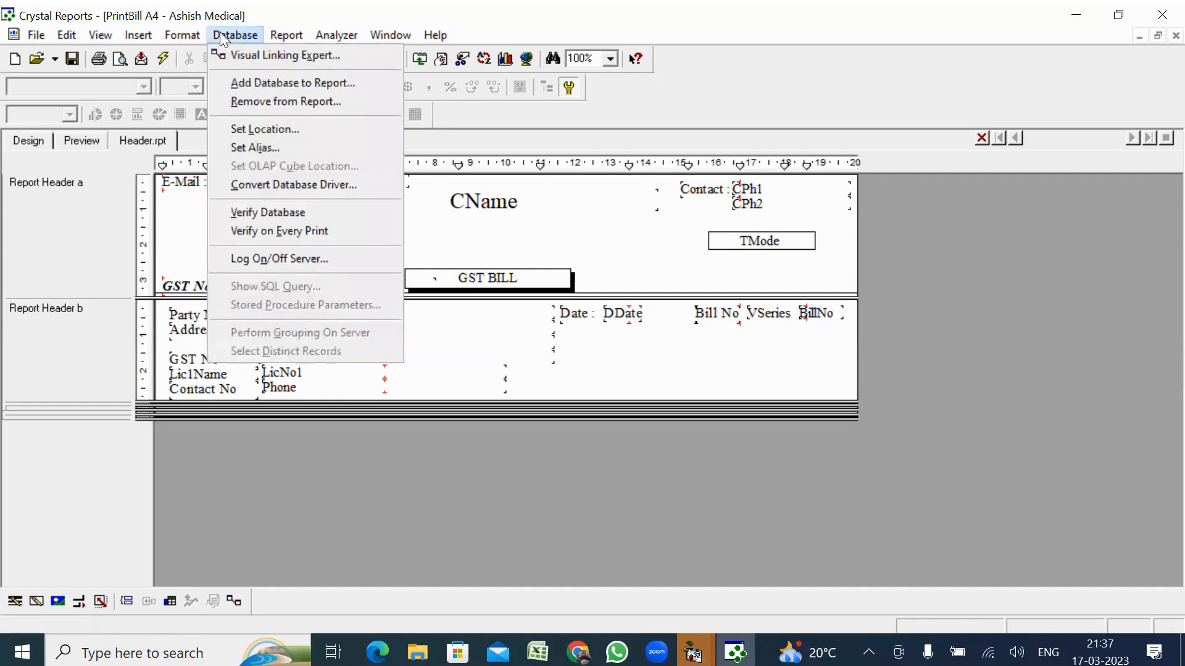
left_click(773, 73)
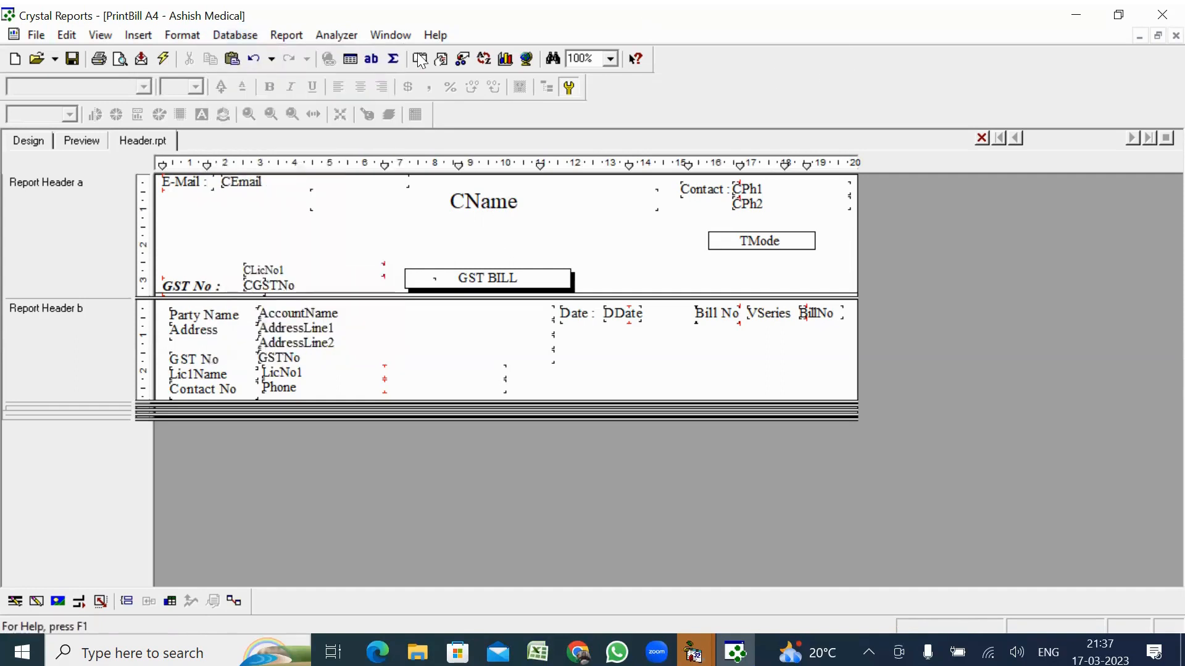
Insert the CAdd1 database field from PrintBillC into Report Header a, beside the GST BILL box
left_click(139, 36)
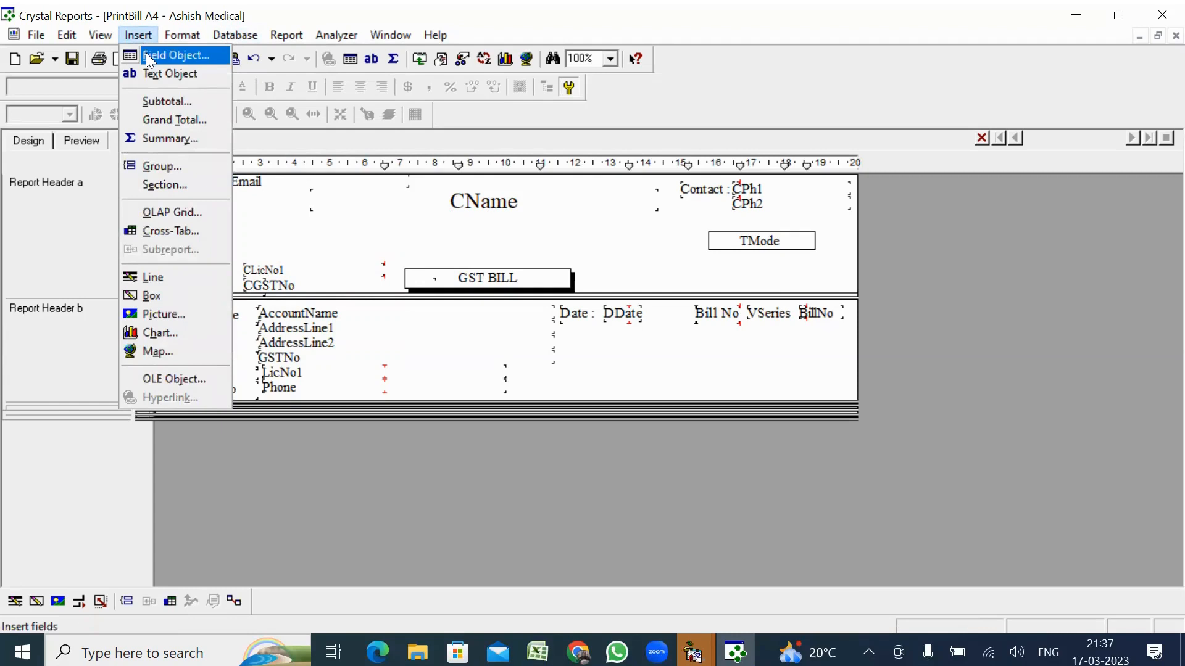
left_click(148, 60)
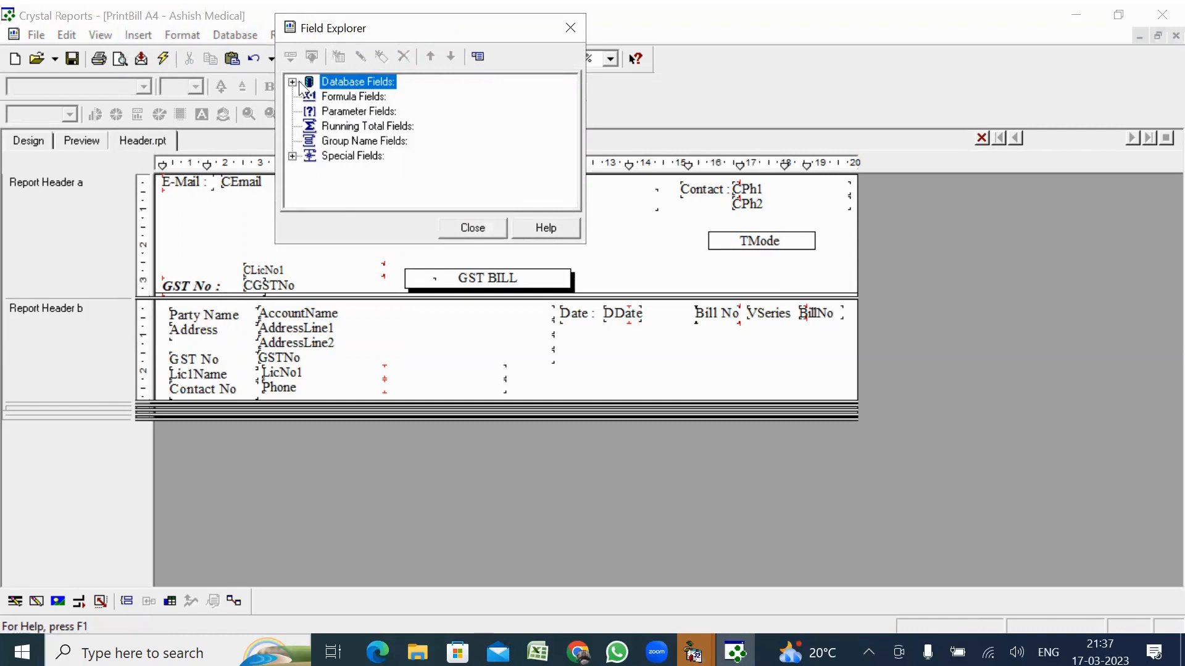
left_click(293, 82)
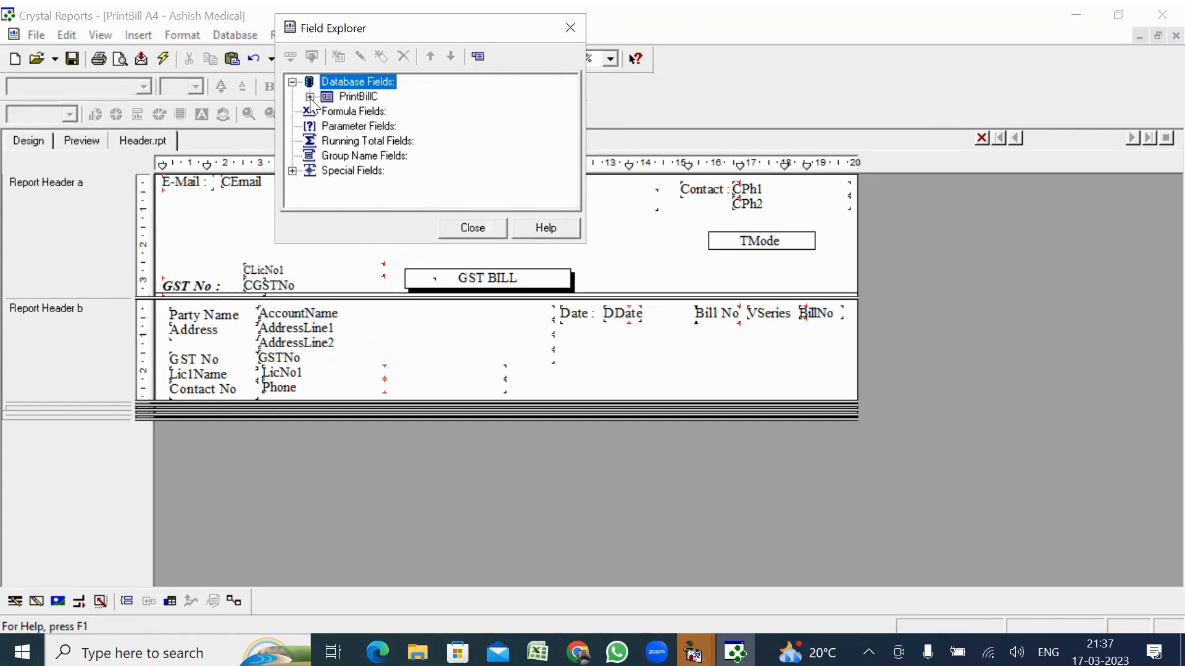
left_click(310, 97)
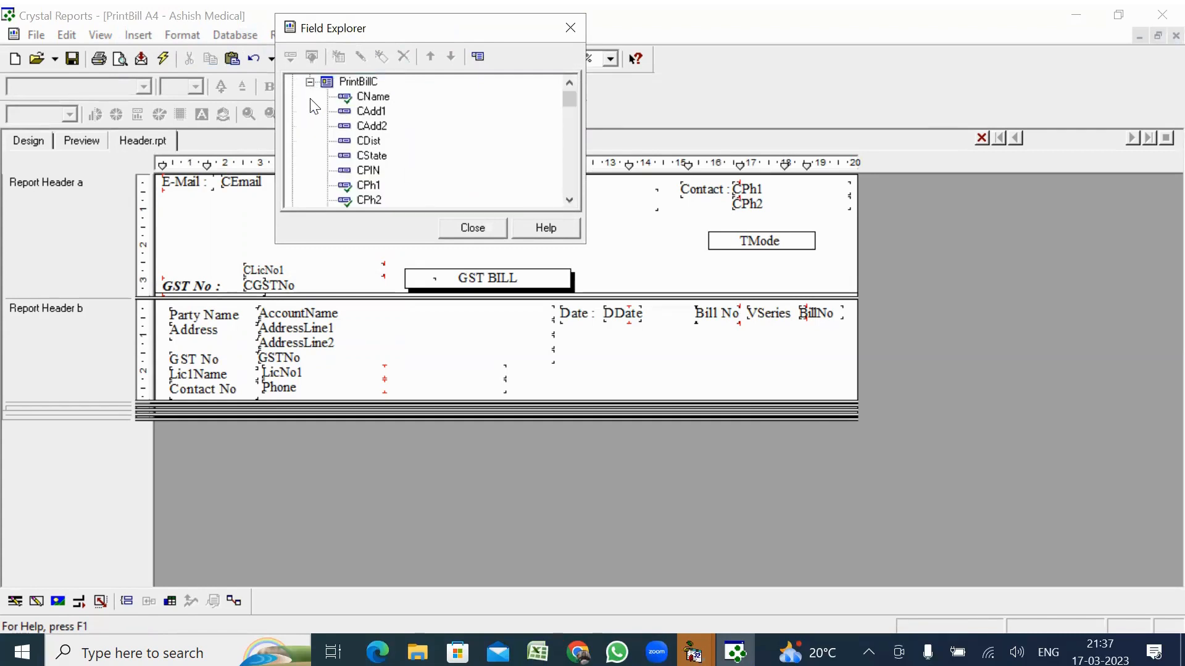
left_click(377, 113)
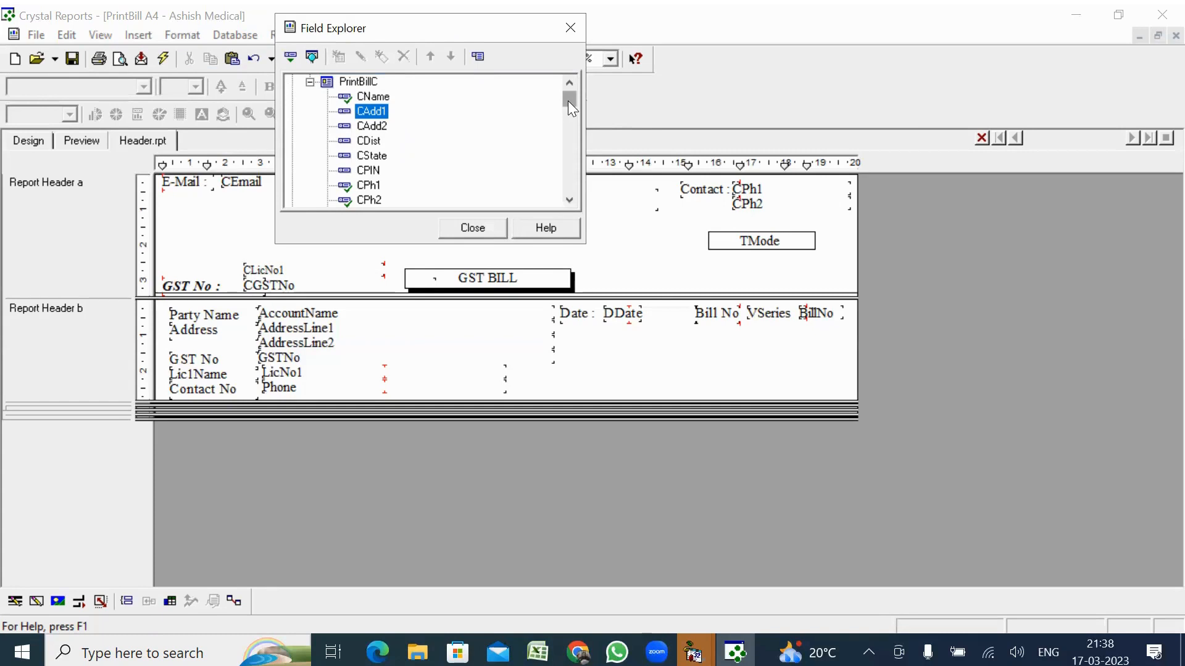
mouse_move(568, 101)
left_mouse_down()
mouse_move(567, 187)
mouse_move(559, 80)
mouse_move(563, 119)
left_mouse_up()
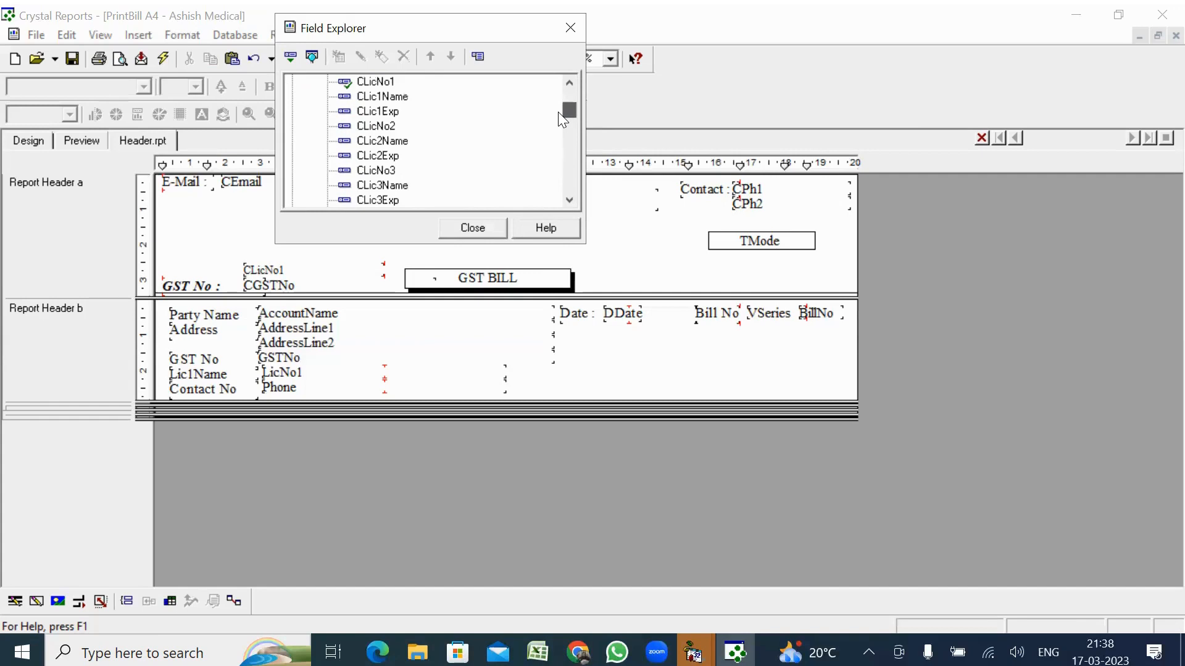
left_click_drag(558, 112, 560, 54)
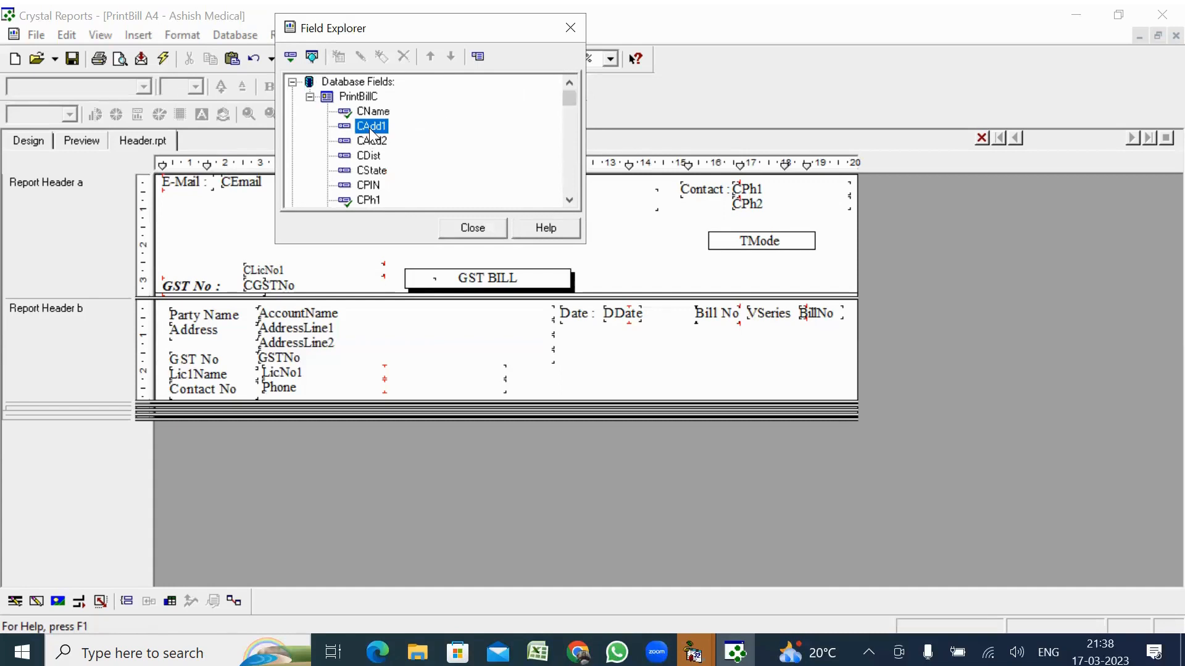
left_click_drag(369, 128, 414, 245)
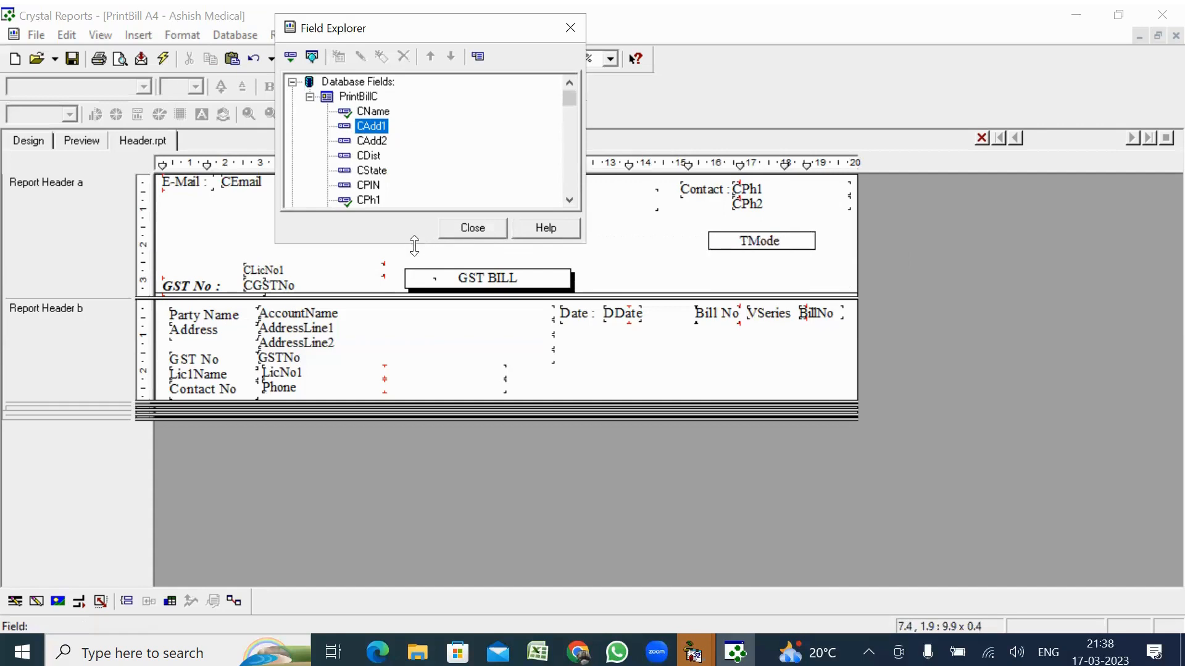
left_click_drag(372, 130, 611, 269)
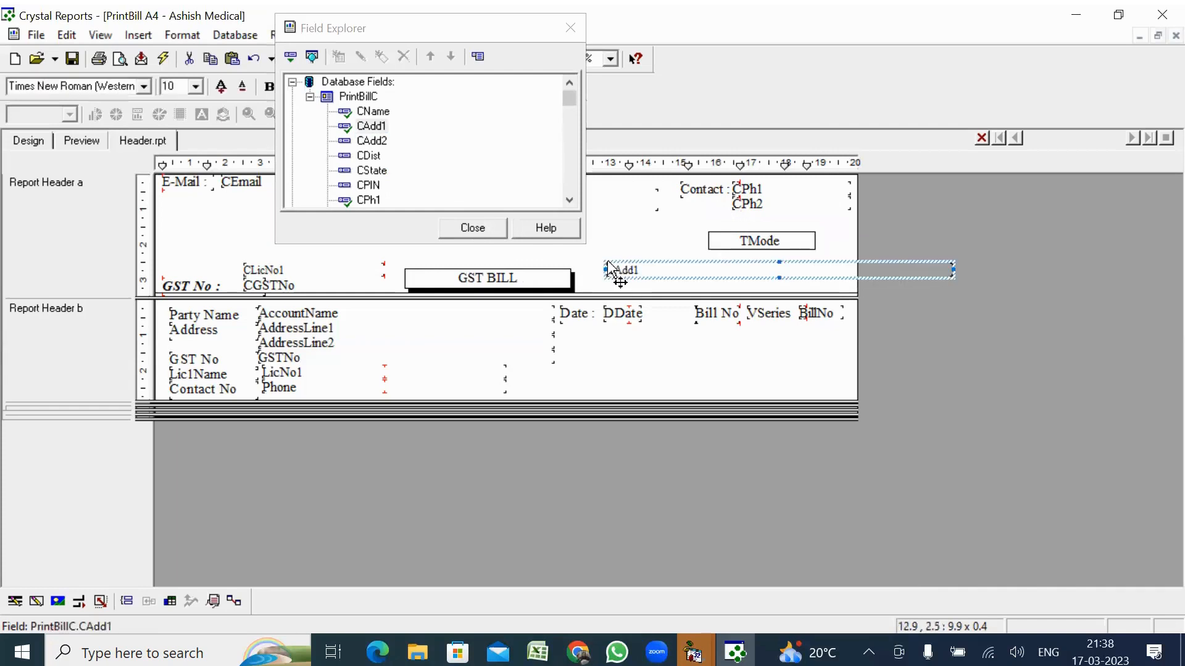
Insert the PrintBillC field CAdd2 just above CAdd1 in Report Header a and close the Field Explorer
left_click(368, 142)
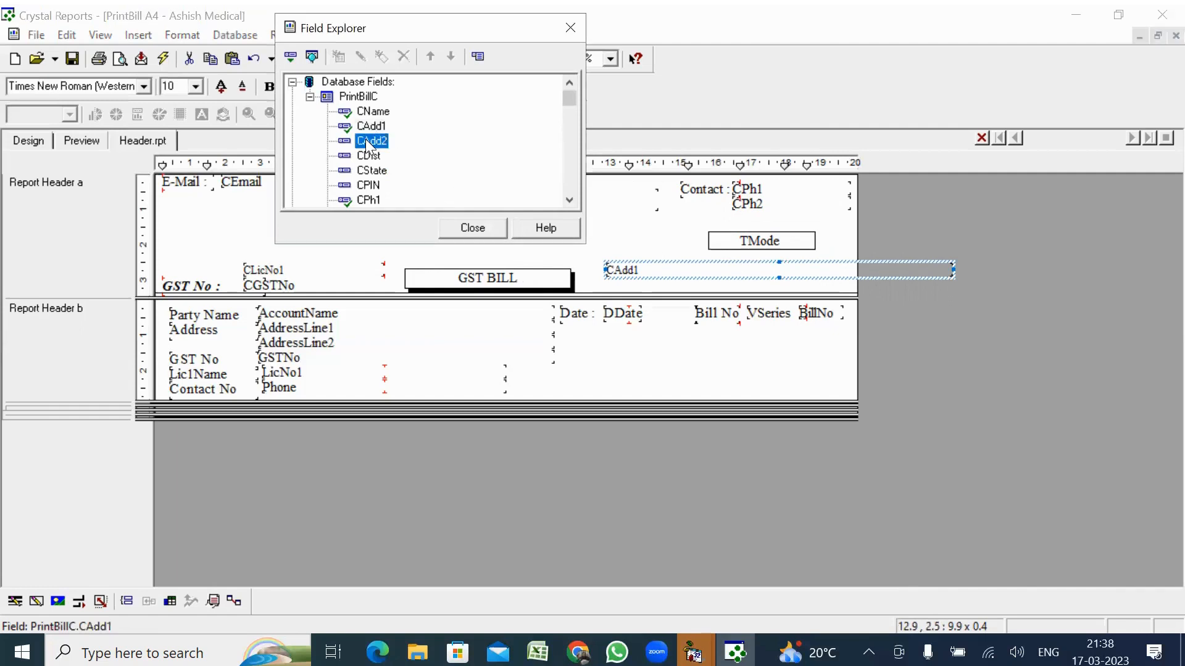
left_click_drag(368, 146, 611, 249)
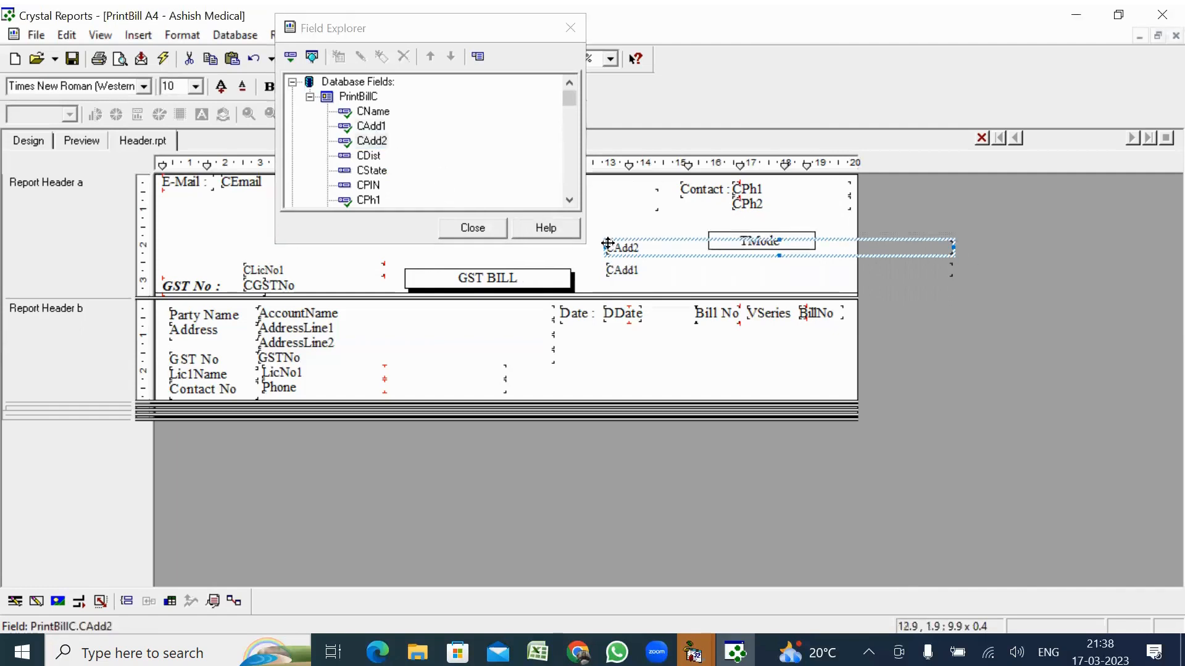
left_click(466, 229)
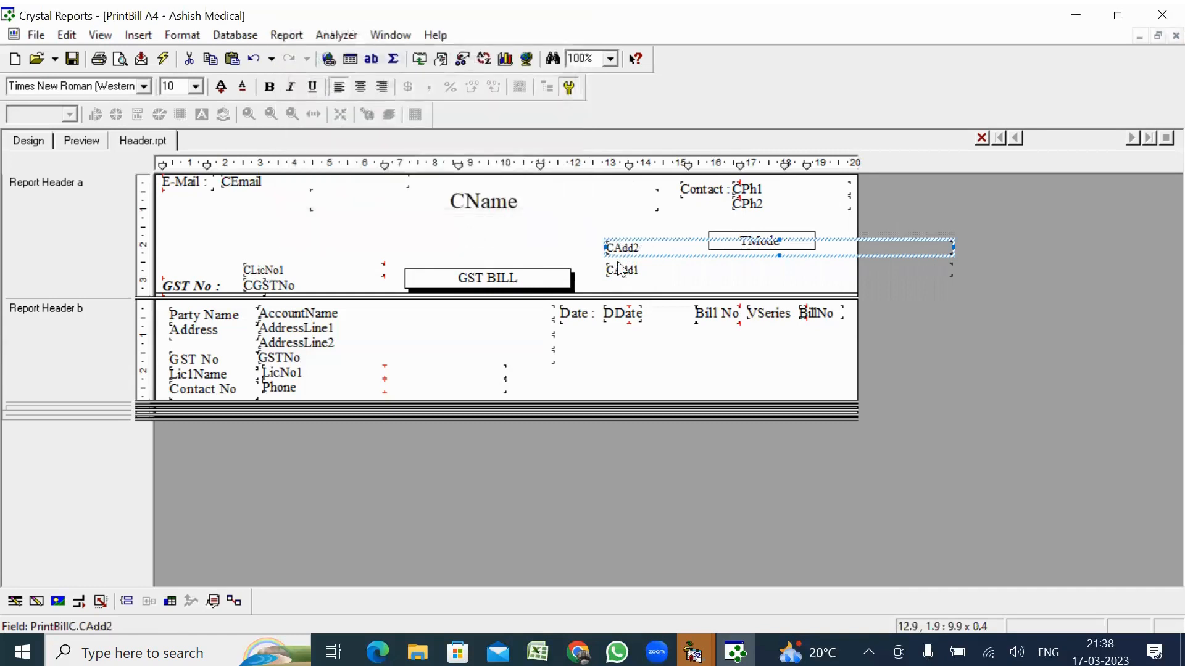
Place the CAdd1 field directly beneath CName, aligned with its edges, and format it centred at font size 11
left_click_drag(621, 276, 321, 220)
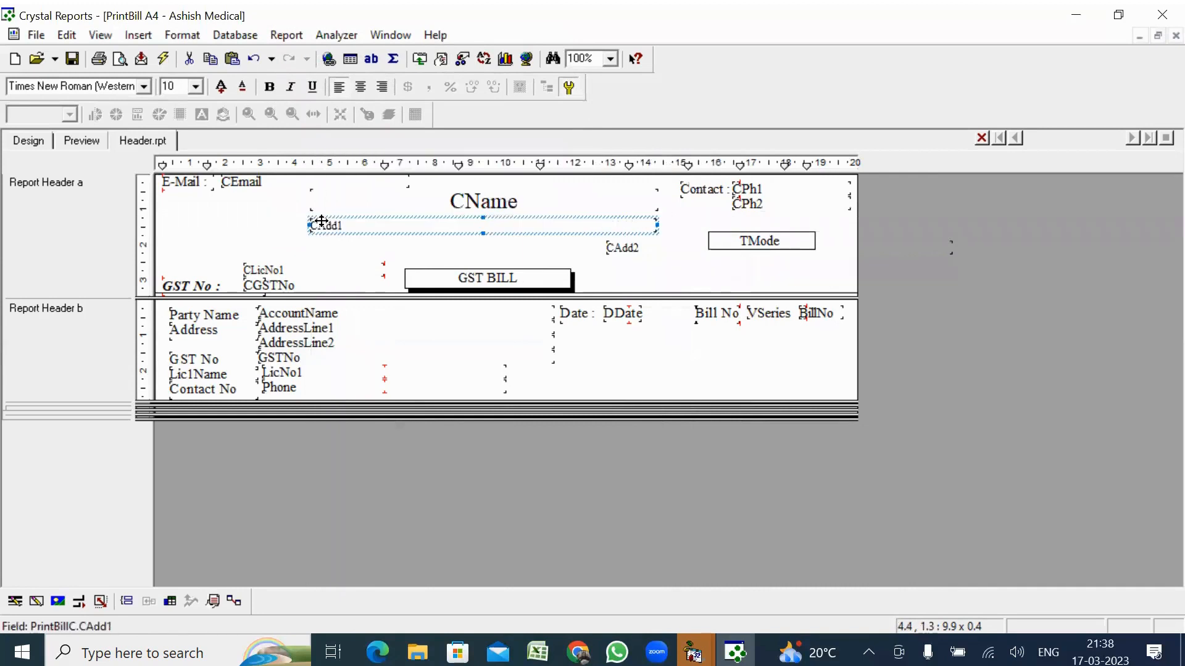
left_click(361, 87)
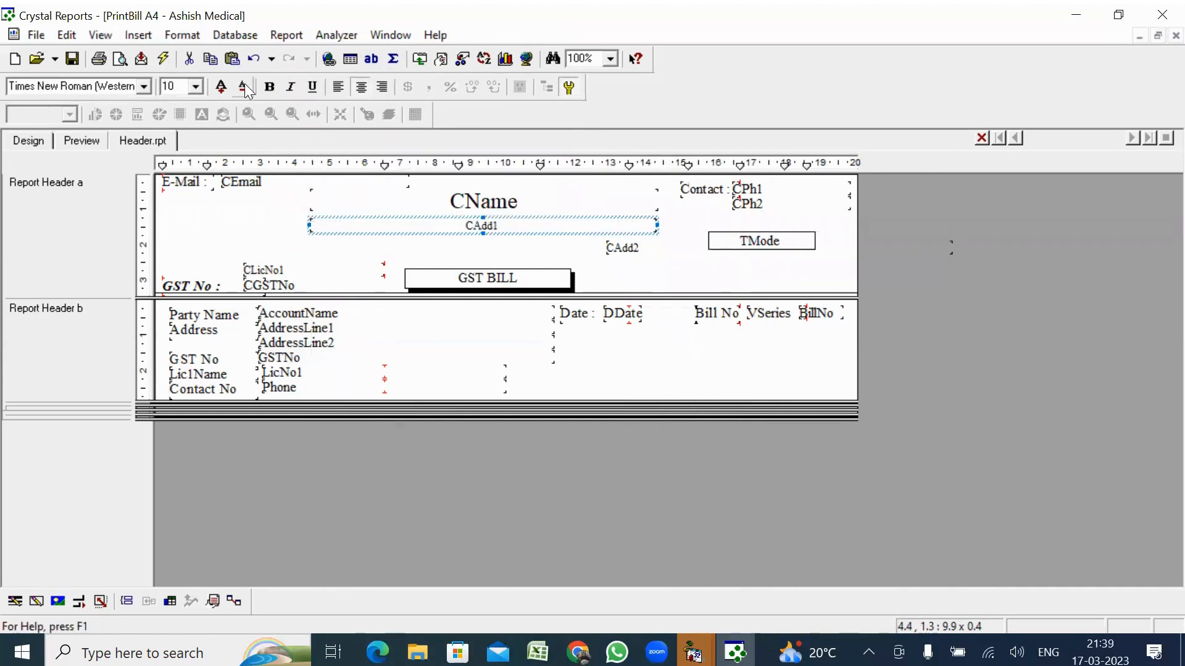
left_click(191, 91)
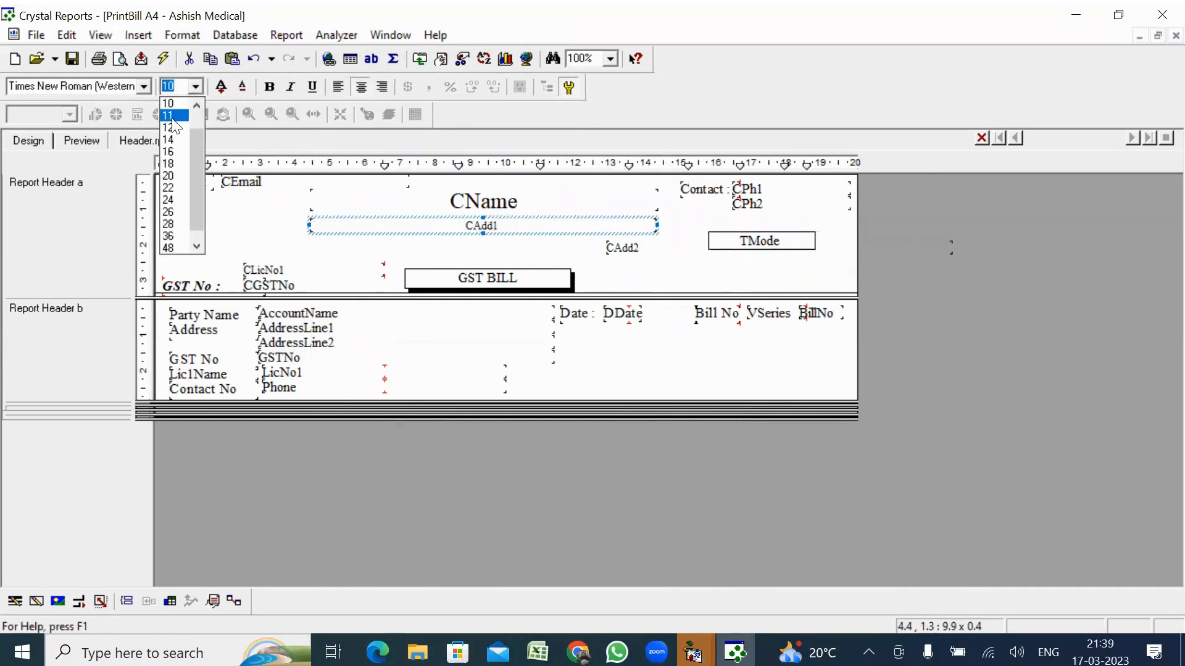
left_click(173, 117)
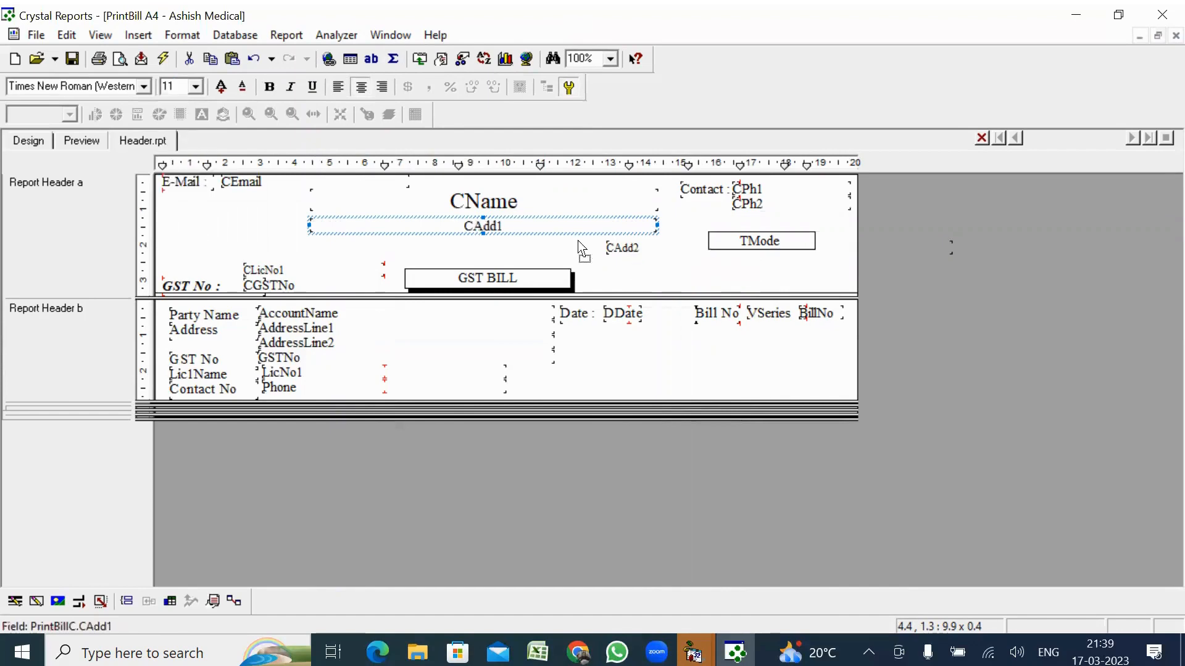
Place the CAdd2 field directly beneath CAdd1 and format it centred at font size 11
left_click_drag(581, 249, 338, 238)
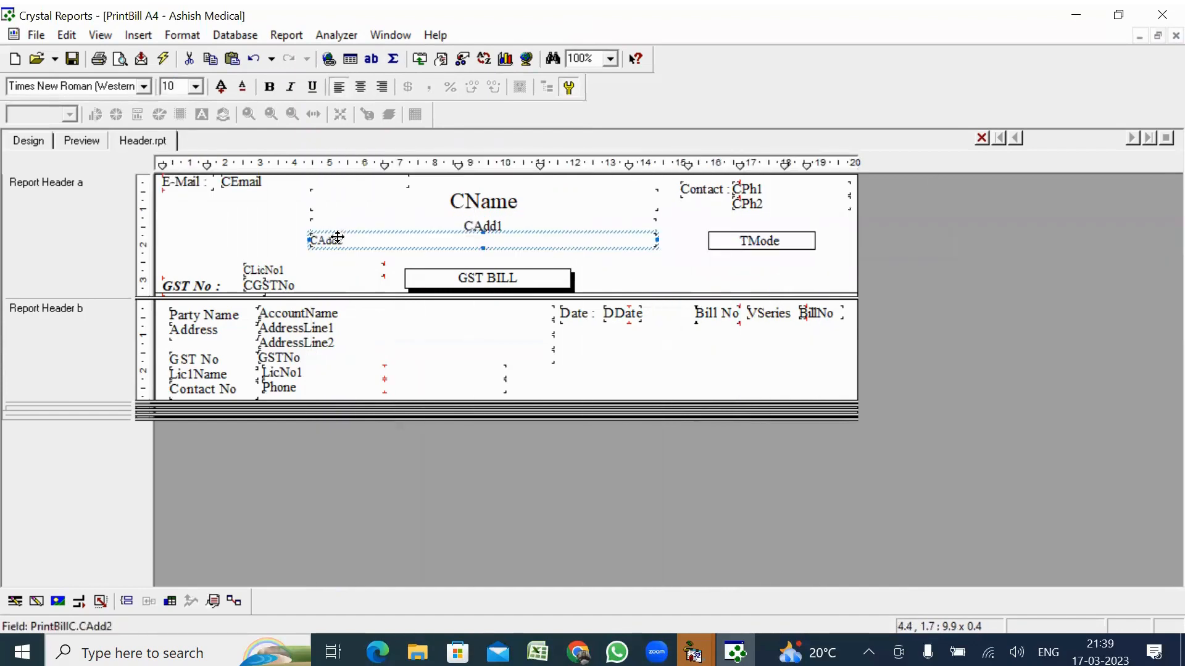
left_click(363, 89)
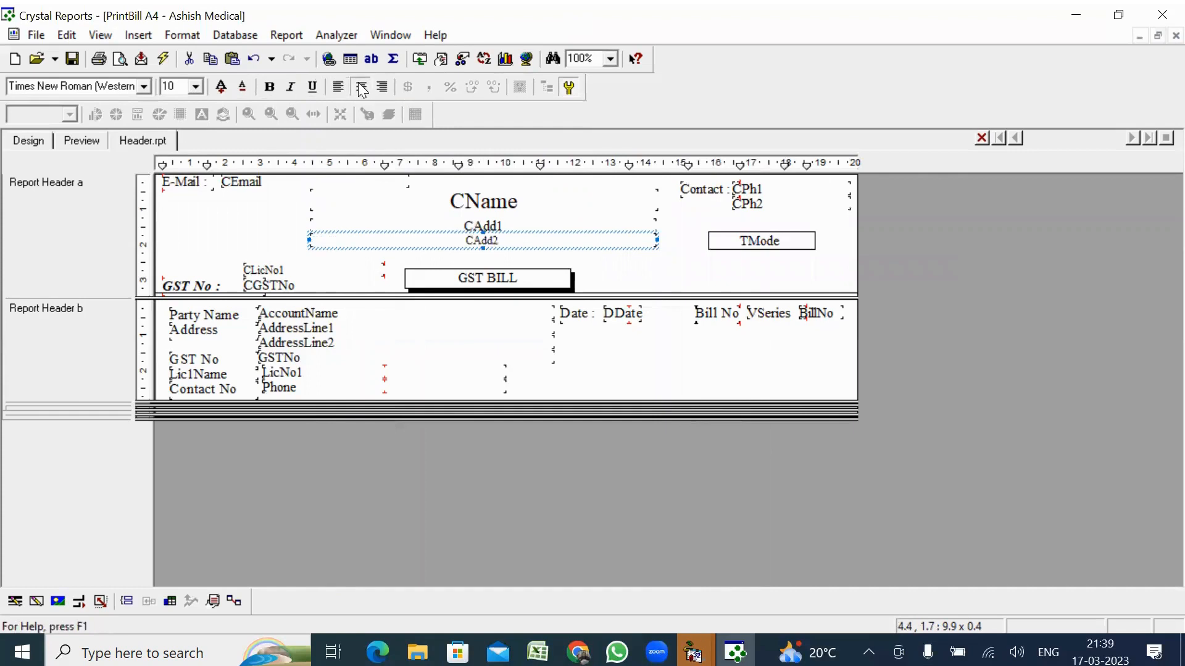
left_click(195, 86)
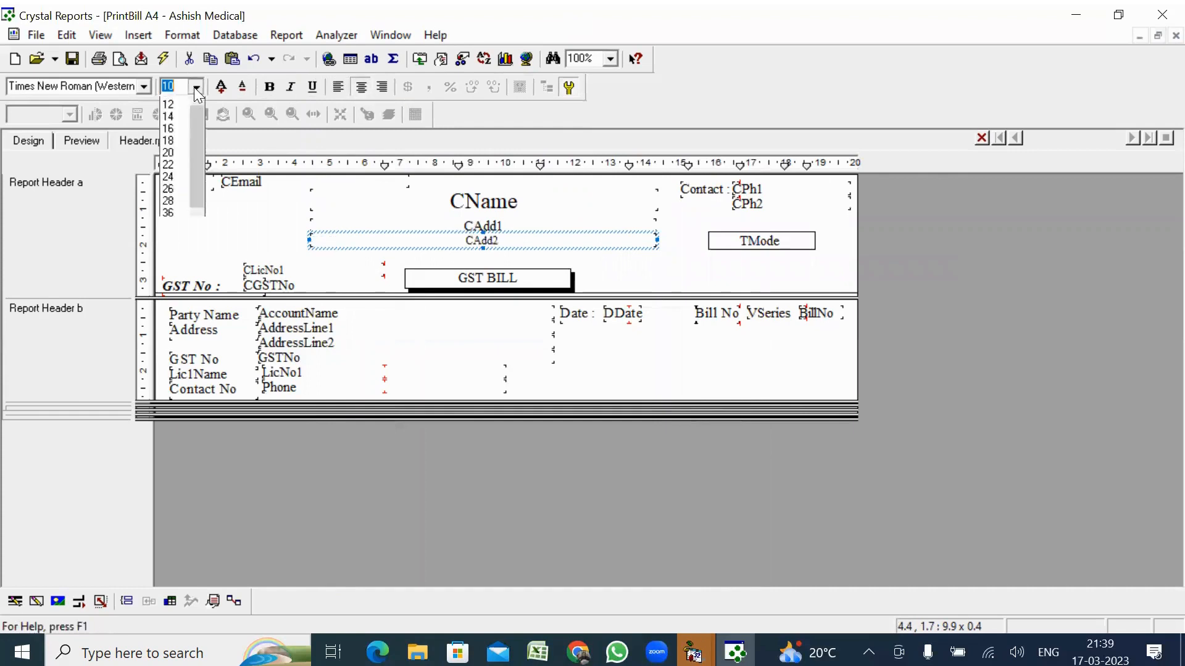
left_click(176, 117)
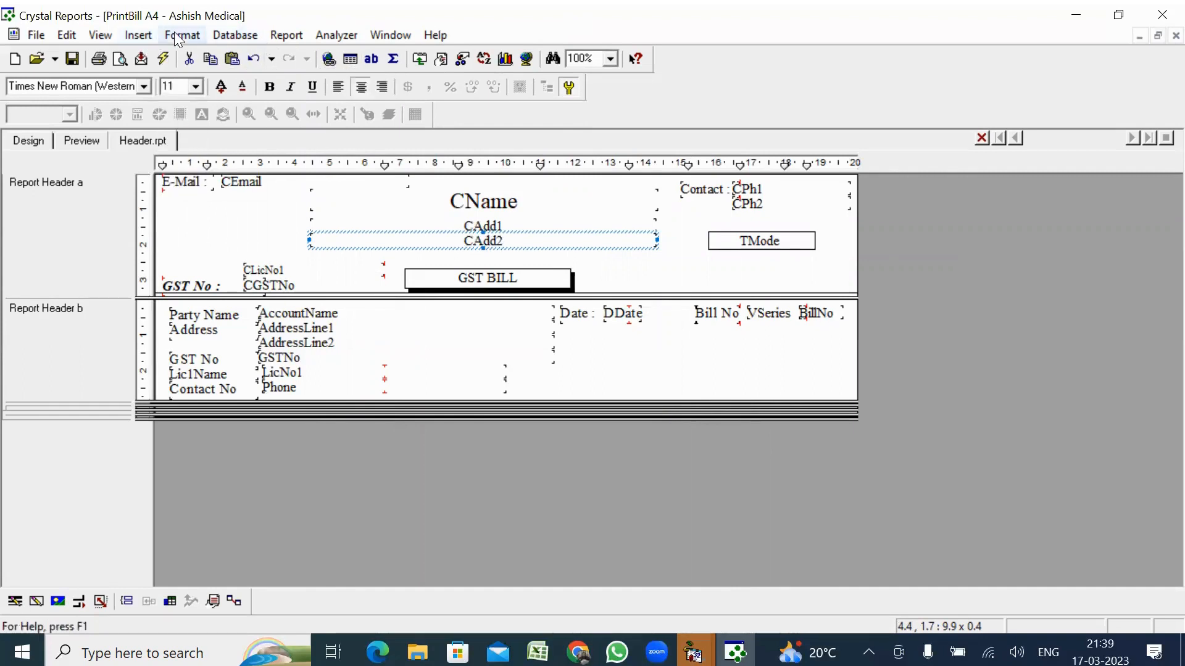
left_click(142, 32)
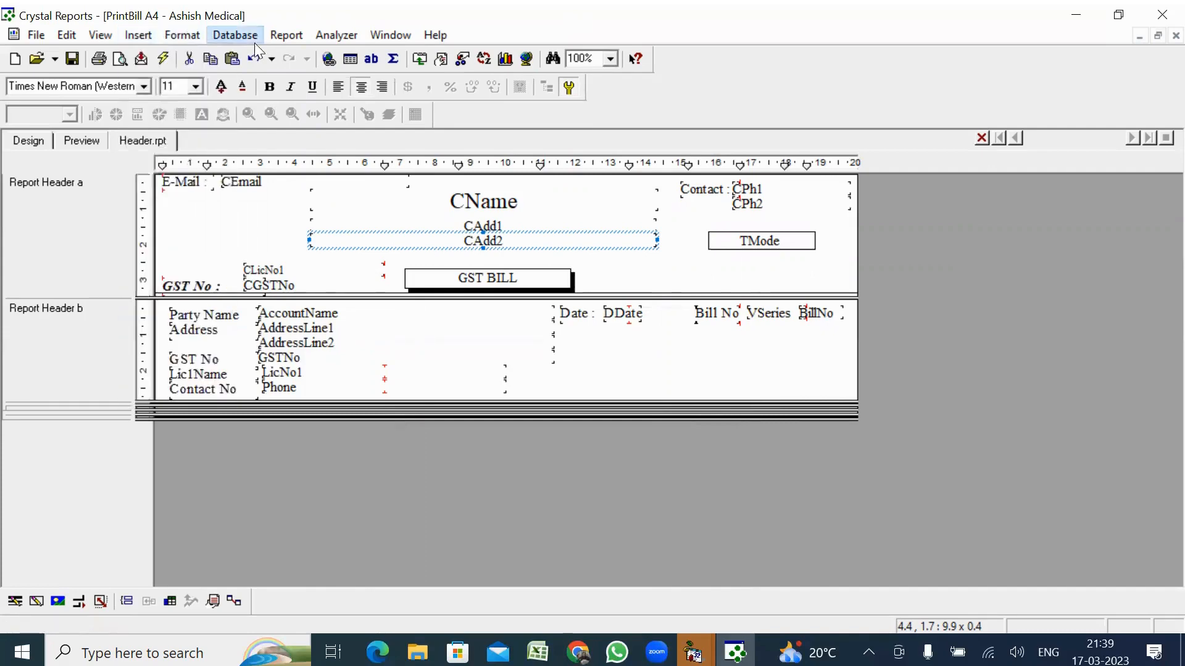
mouse_move(407, 34)
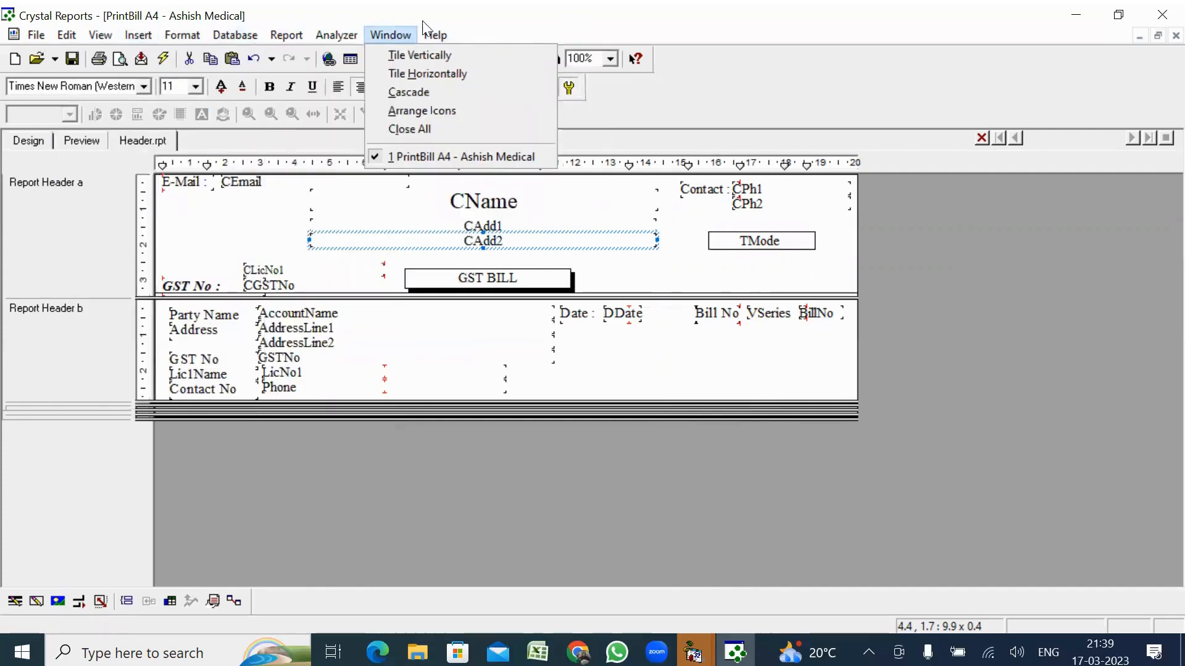
left_click(348, 62)
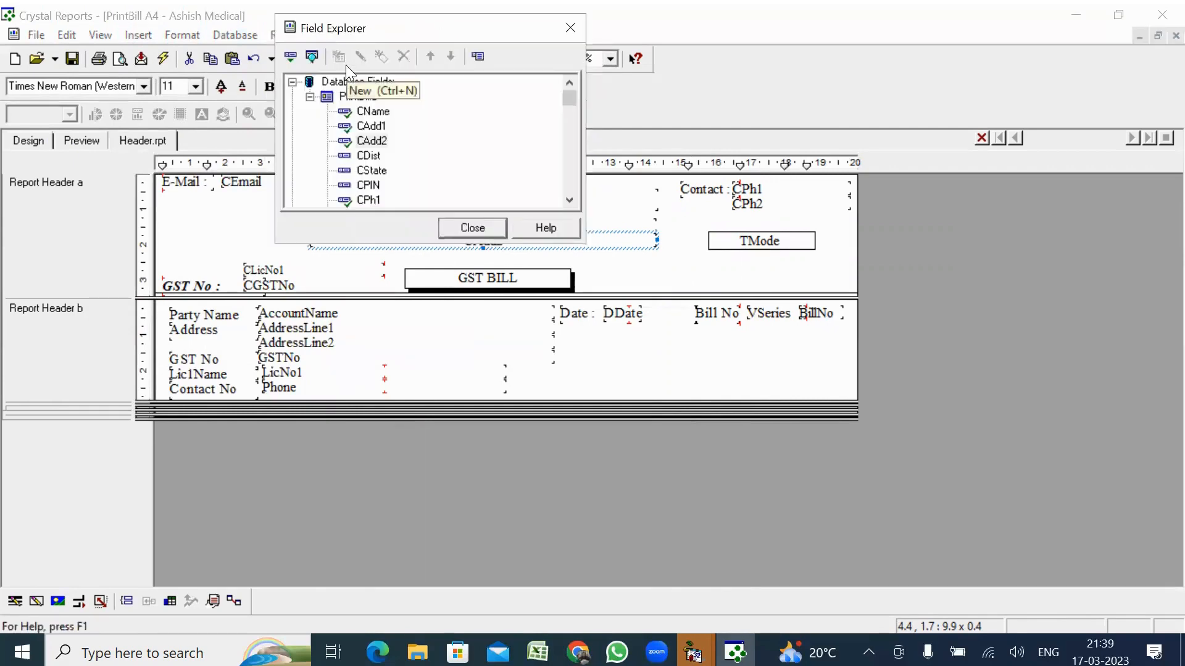
left_click(571, 27)
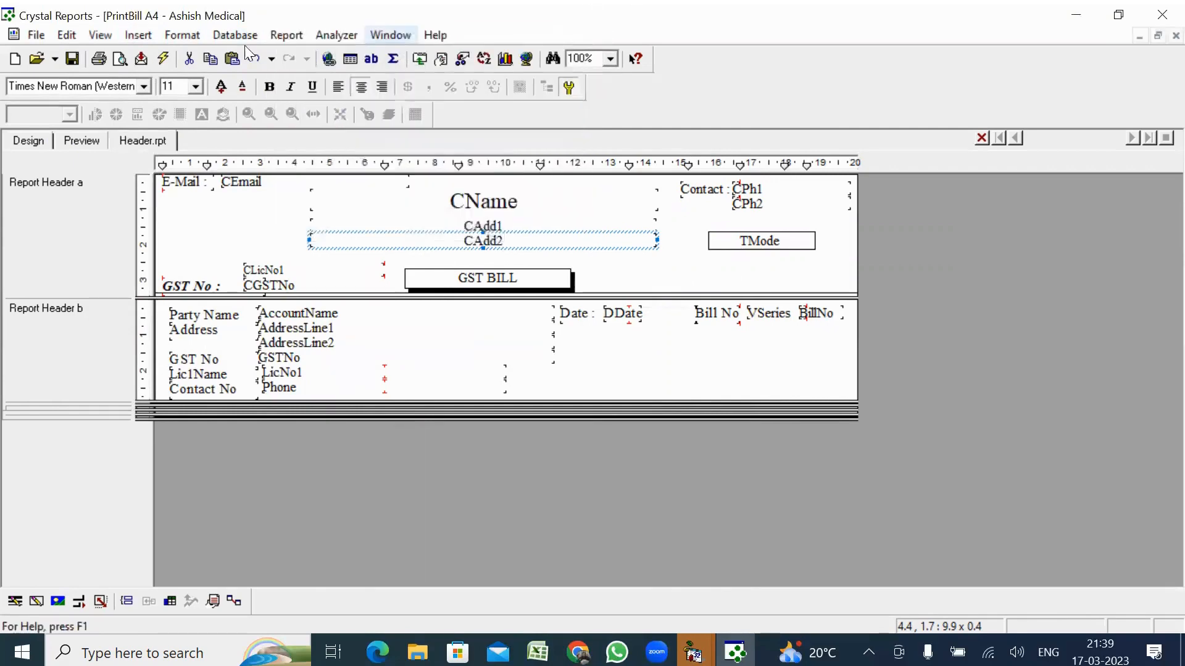
left_click(138, 37)
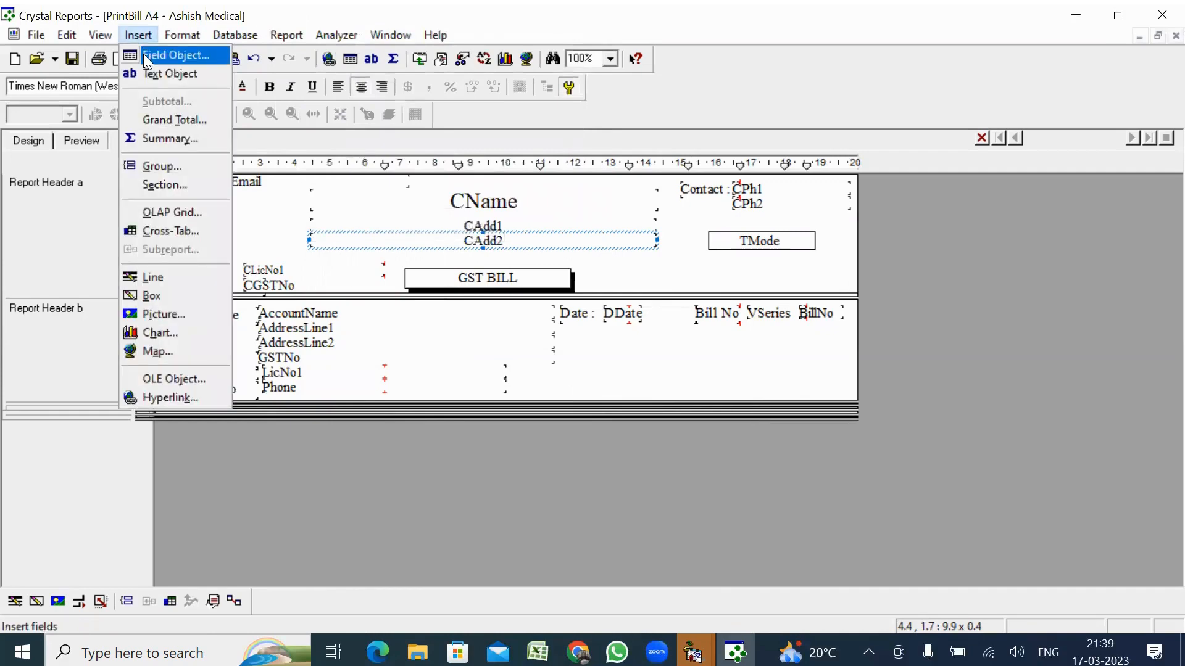
left_click(295, 39)
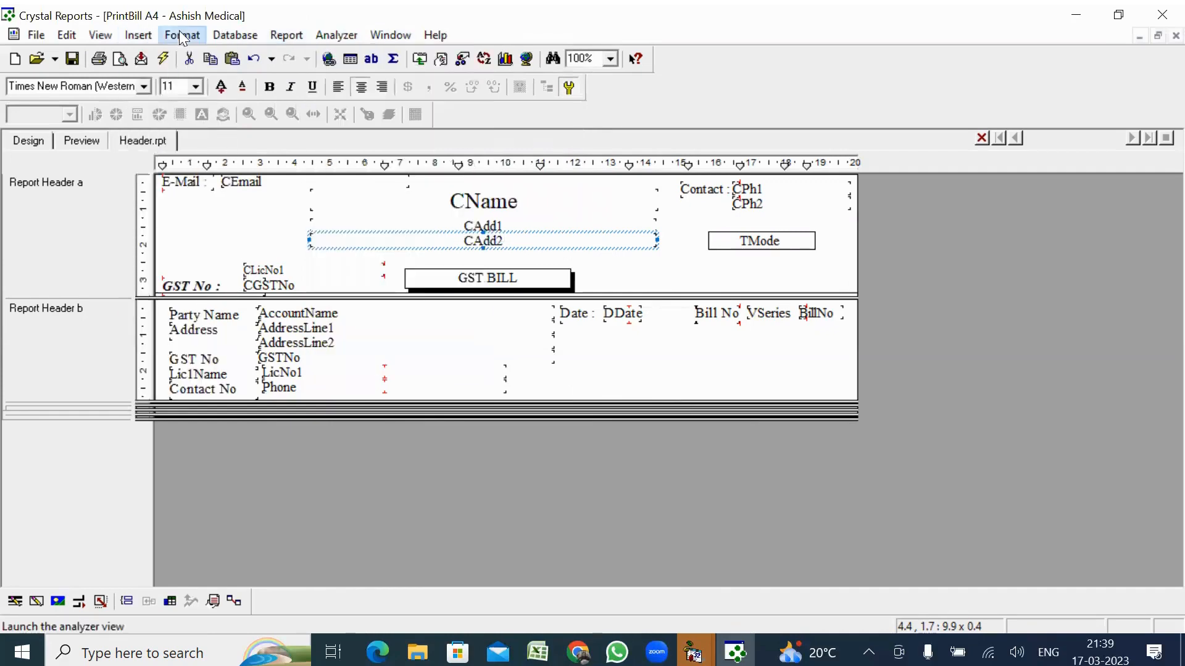
left_click(181, 36)
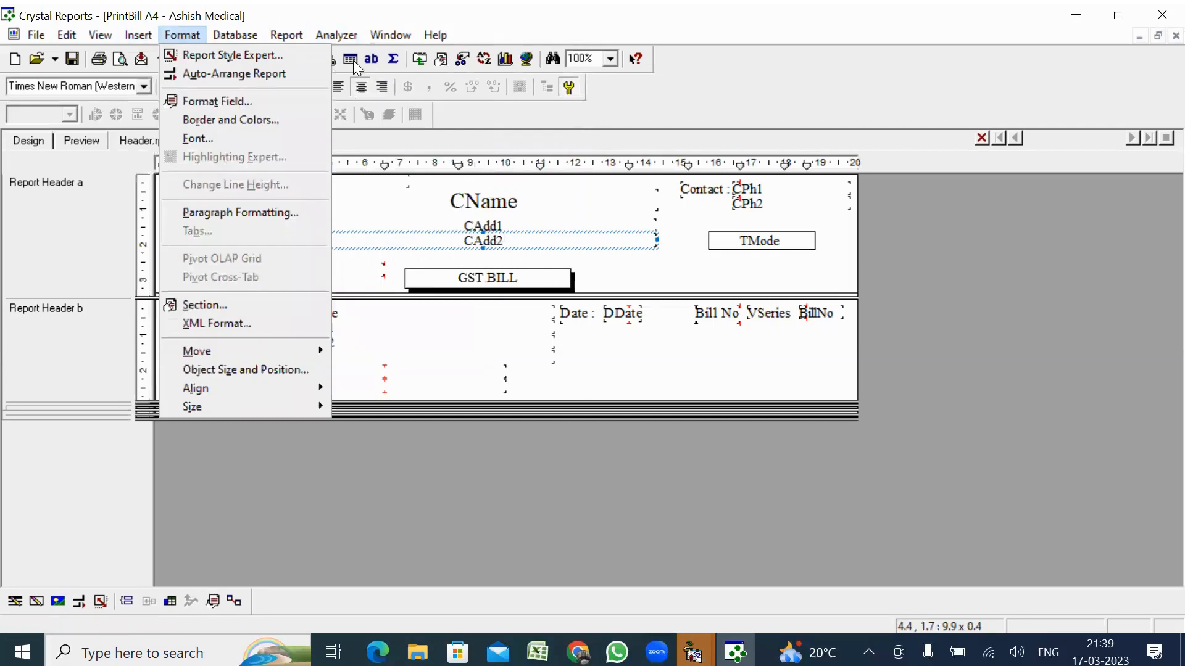
Review the available PrintBillC fields in the Field Explorer, from the company address down to the licence fields
left_click(139, 36)
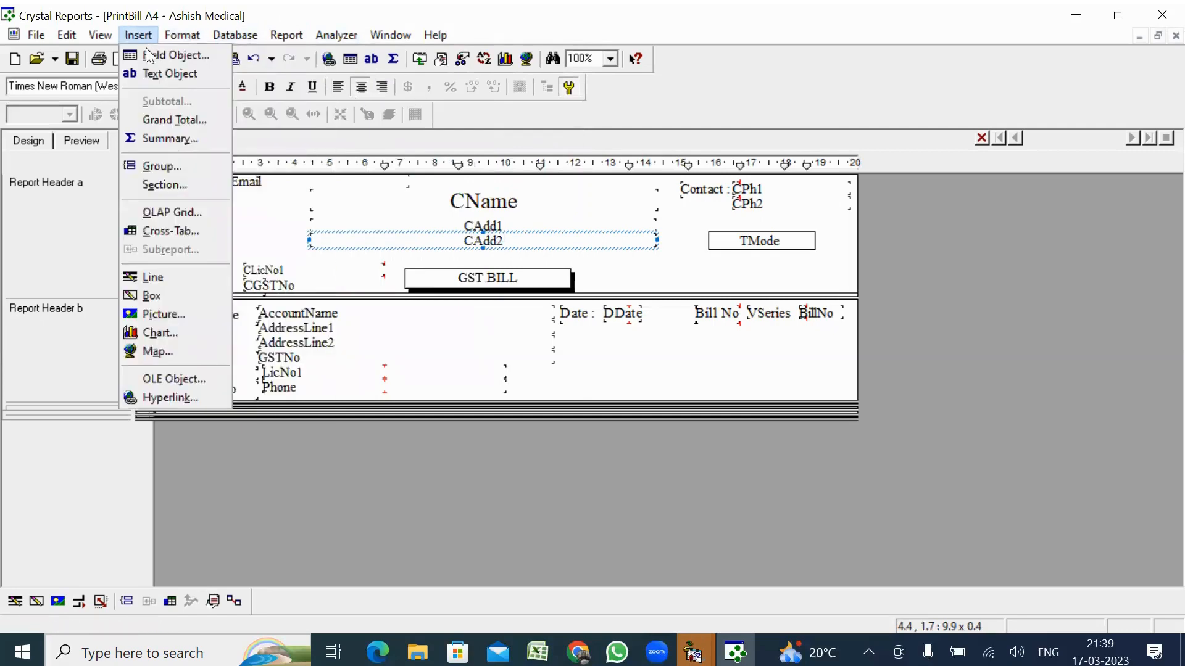
left_click(150, 53)
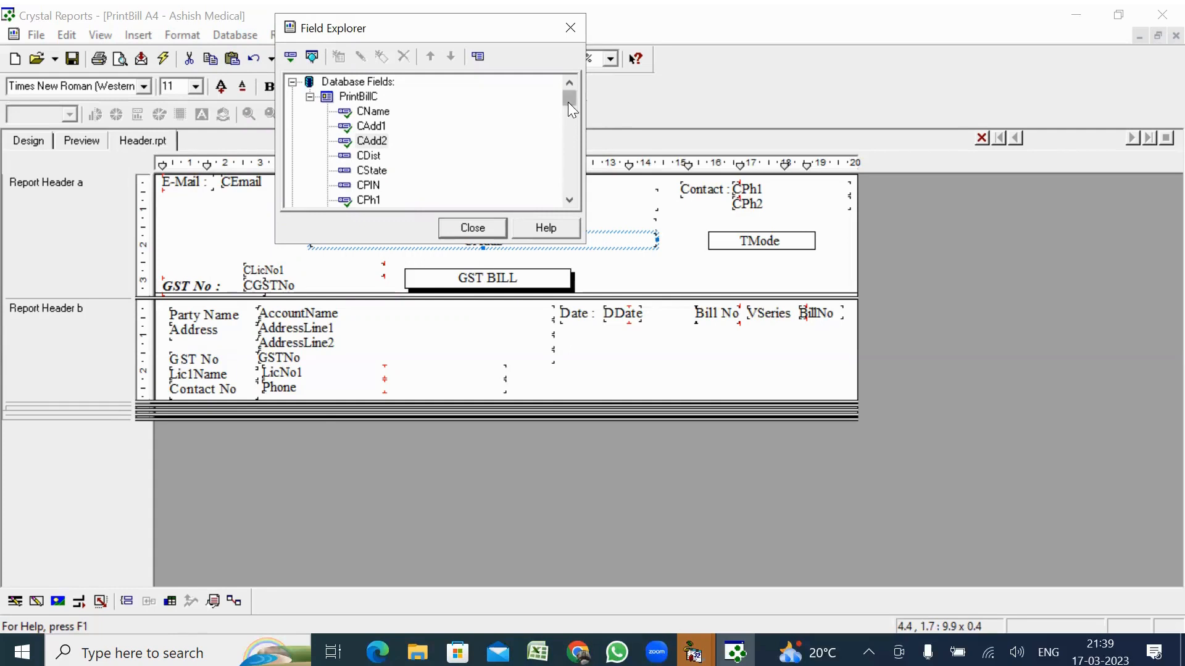
left_click_drag(569, 101, 567, 106)
left_click(570, 201)
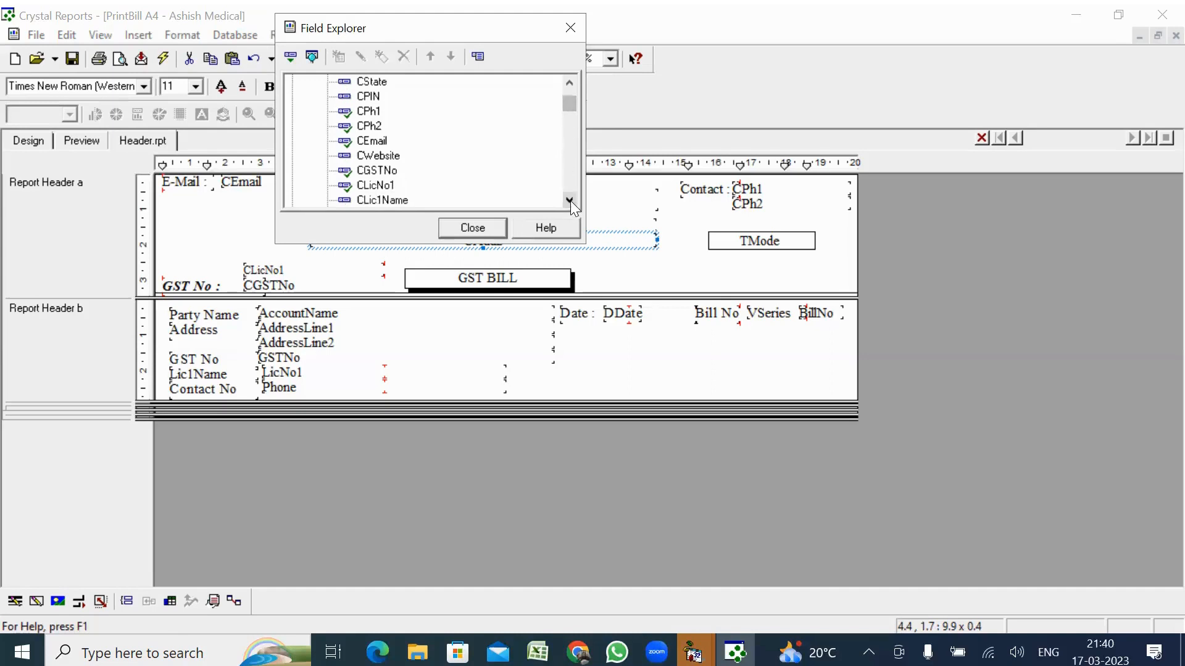
left_click(570, 202)
left_click(570, 201)
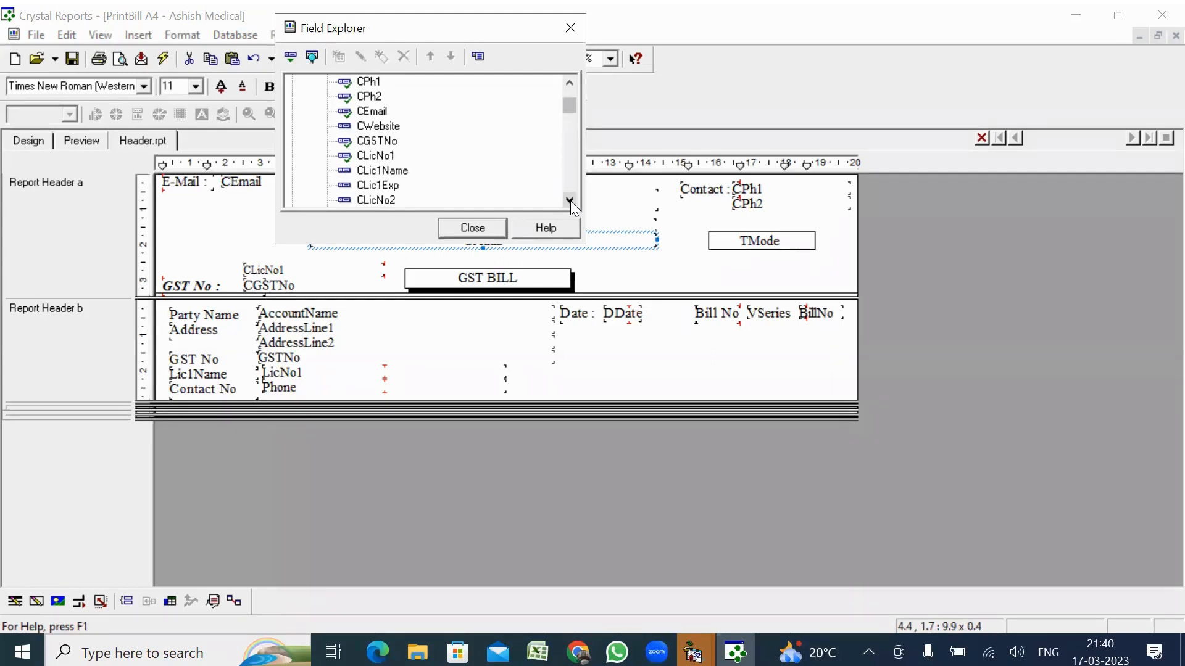
left_click(570, 201)
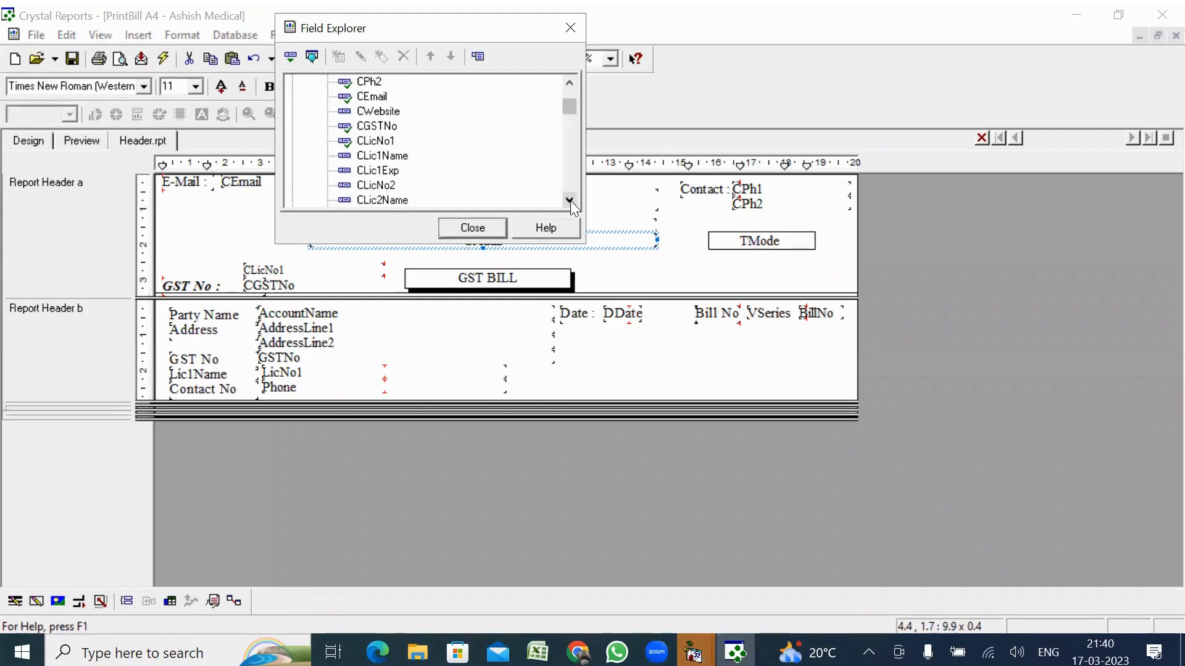
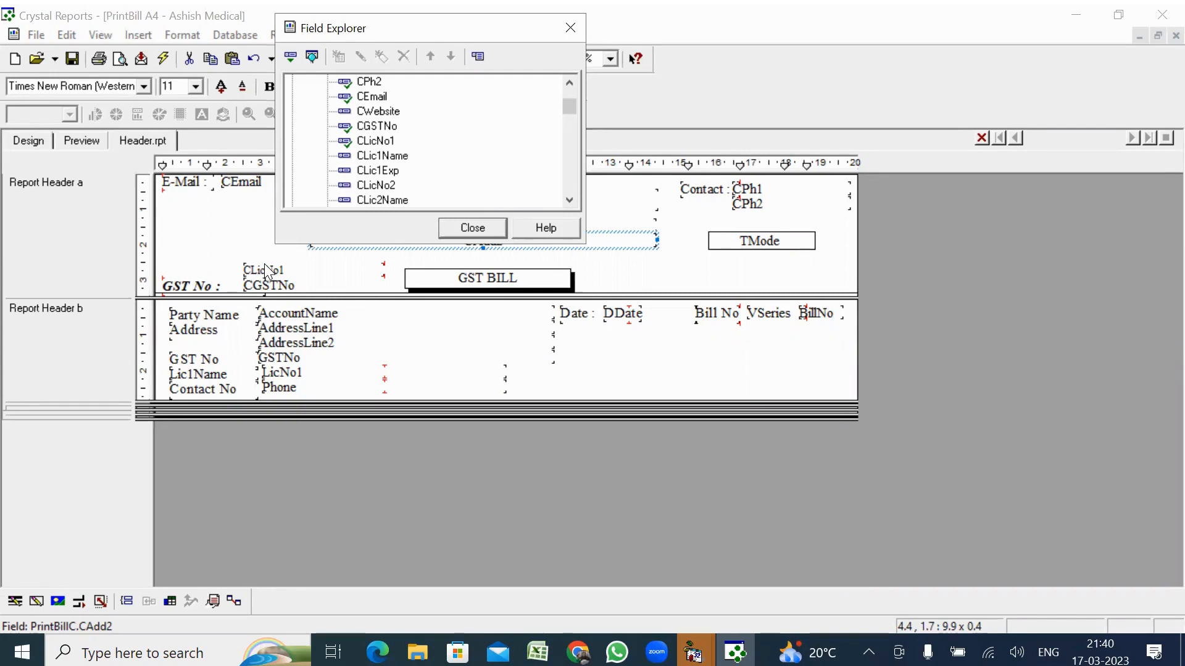
Examine the remaining company licence and registration fields and the party name, address and GST fields, and close the Field Explorer
left_click(570, 201)
left_click(570, 201)
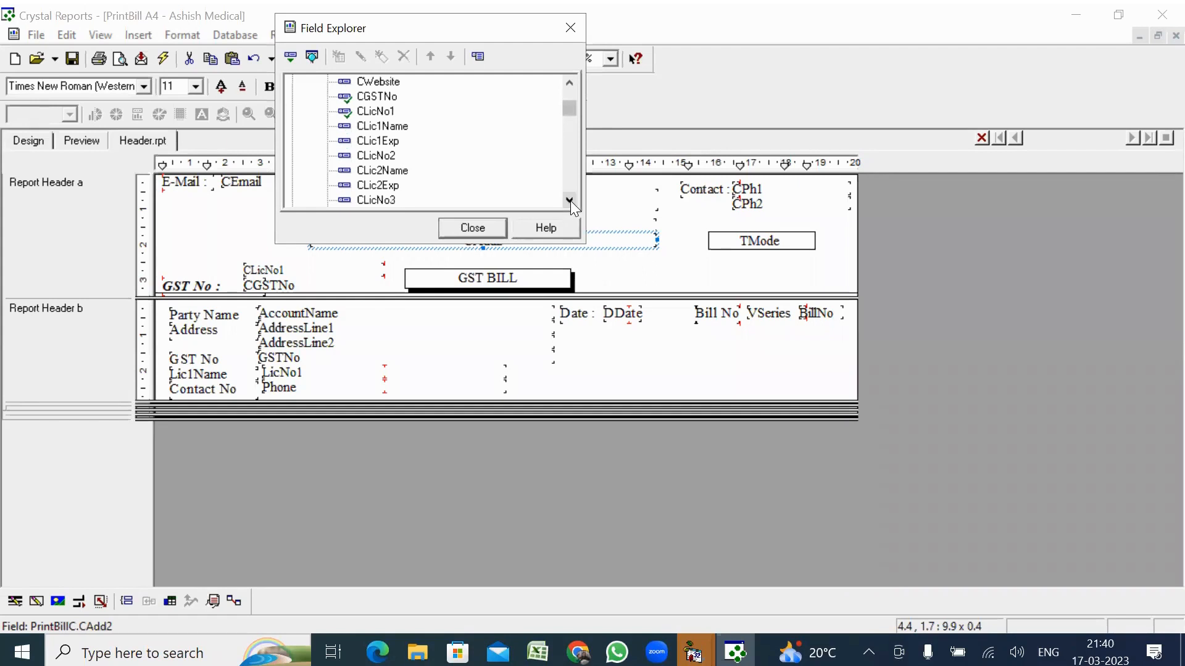
left_click(570, 201)
left_click(571, 201)
left_click(571, 201)
left_click(570, 201)
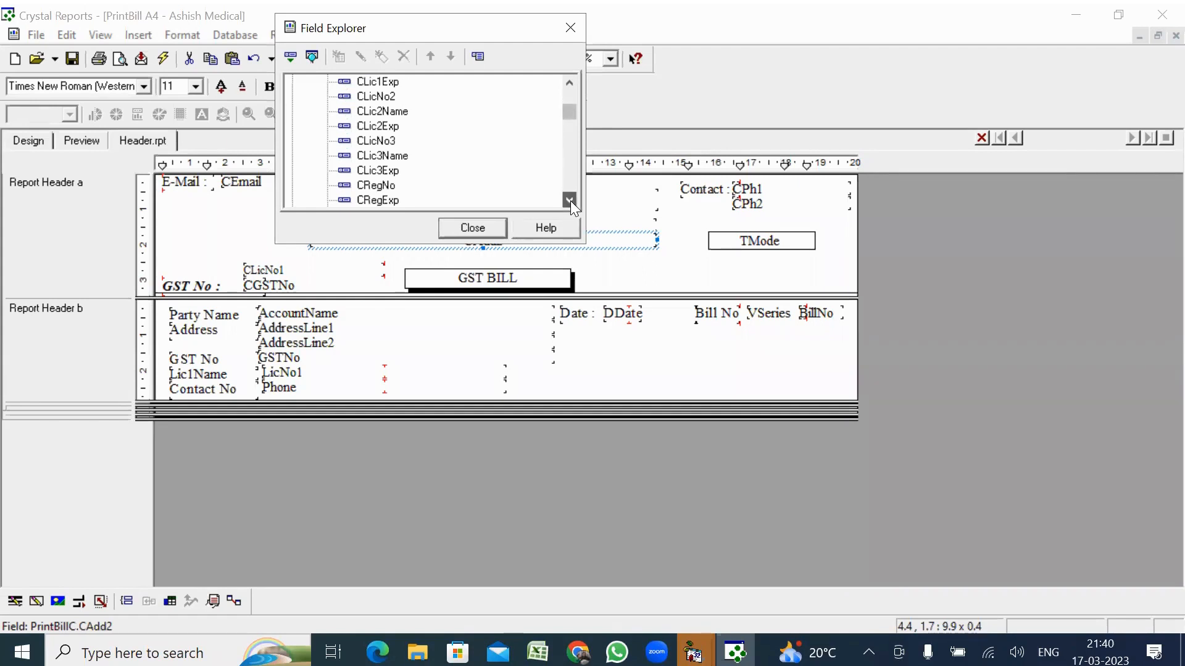
left_click(571, 201)
left_click(570, 201)
left_click(570, 201)
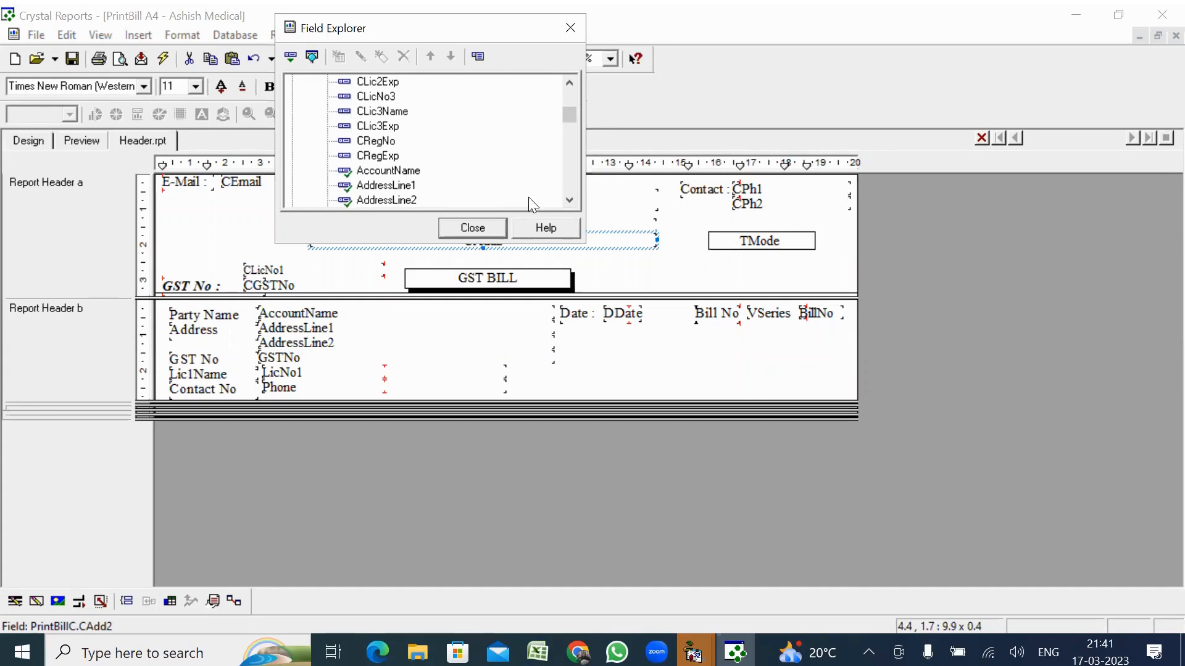
left_click(570, 204)
left_click(571, 201)
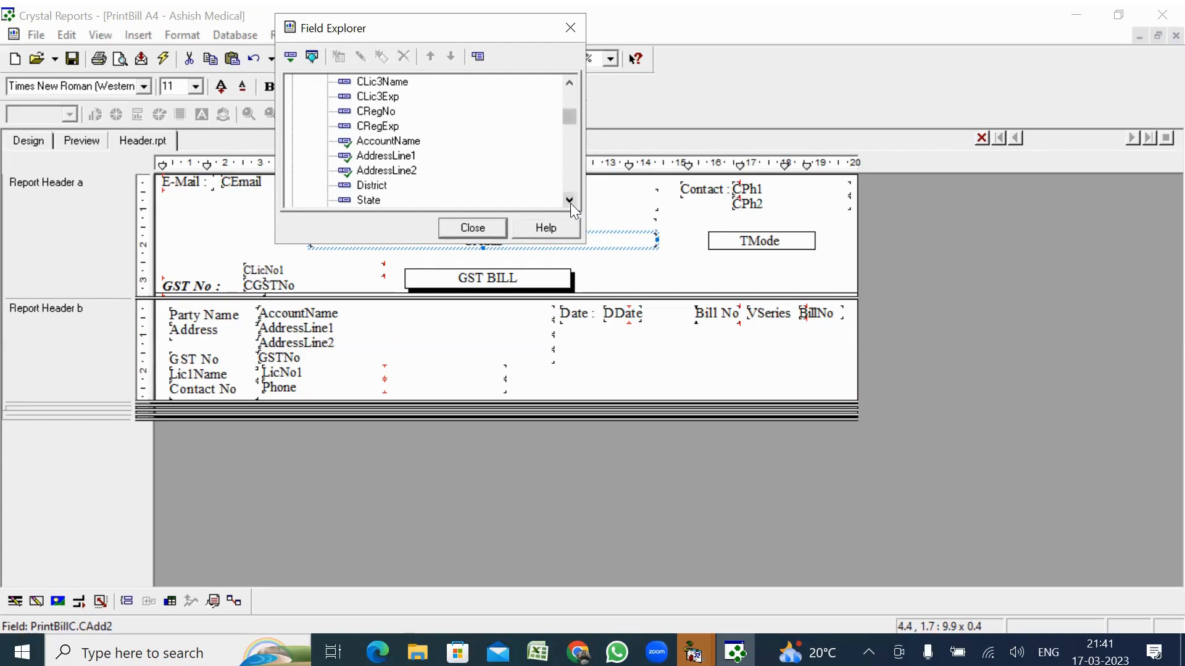
left_click(570, 201)
left_click(570, 201)
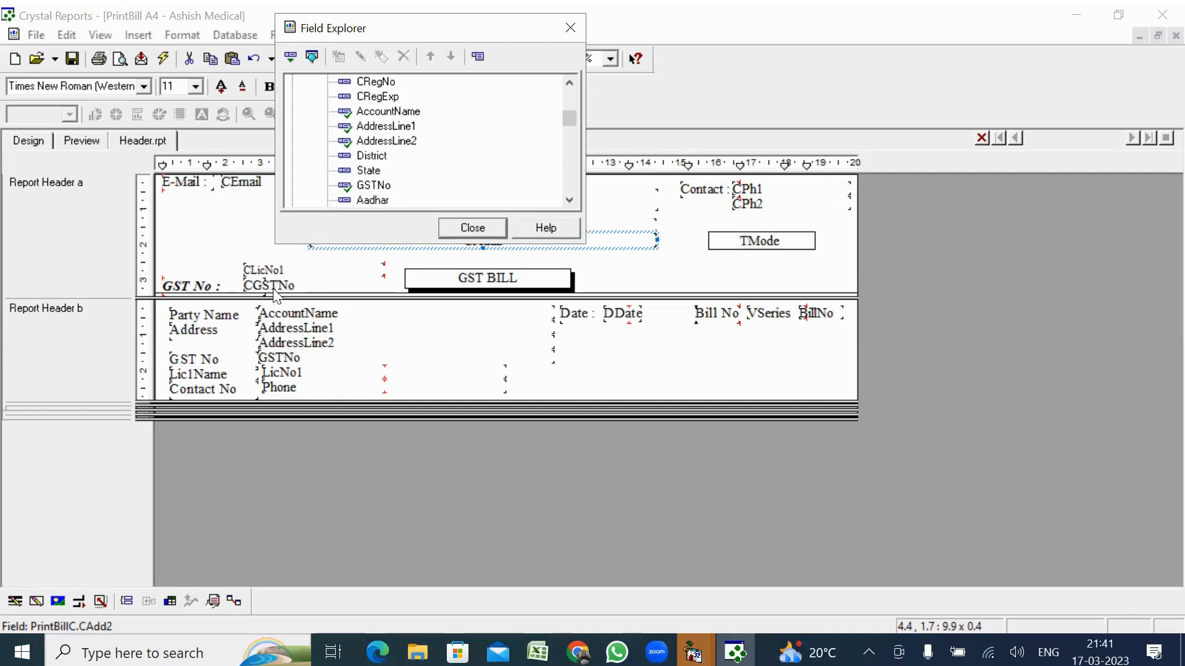
left_click(474, 228)
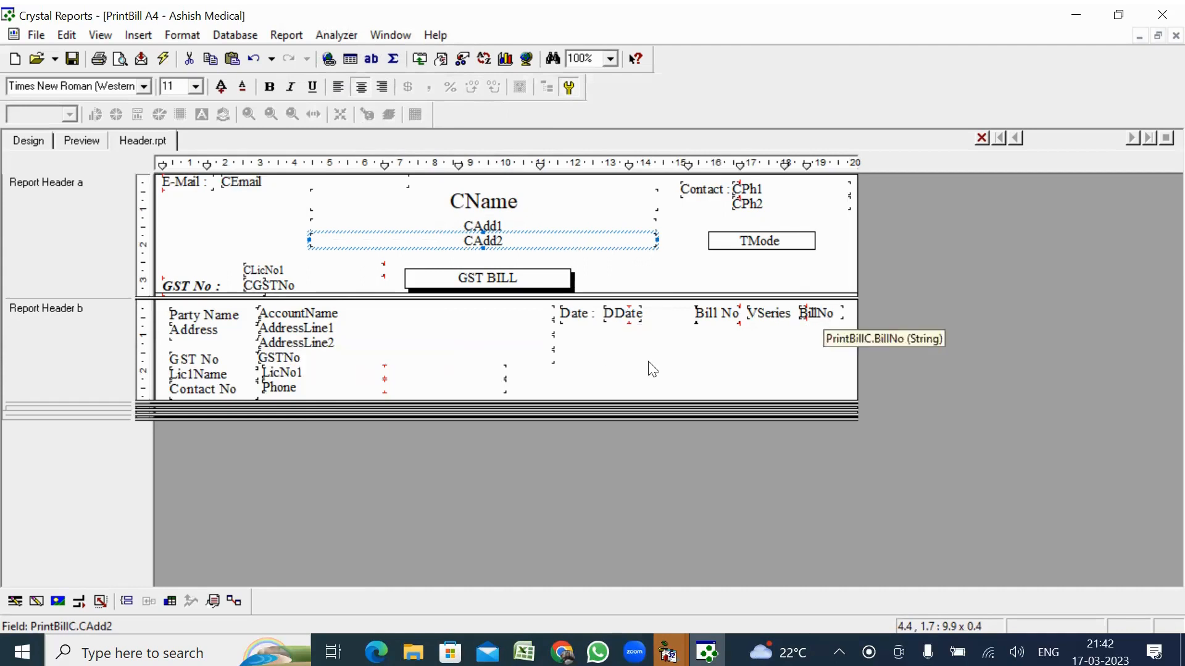
Preview the bill to check the header's company address lines, and return to the Header.rpt subreport design
left_click(94, 142)
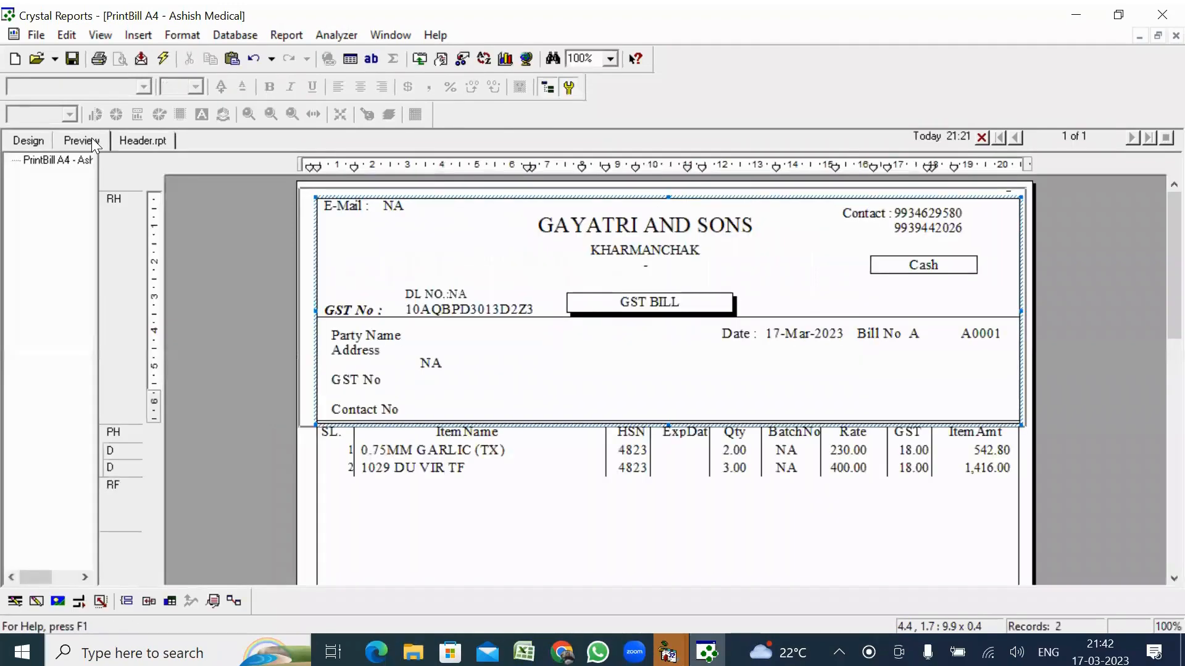
left_click(31, 145)
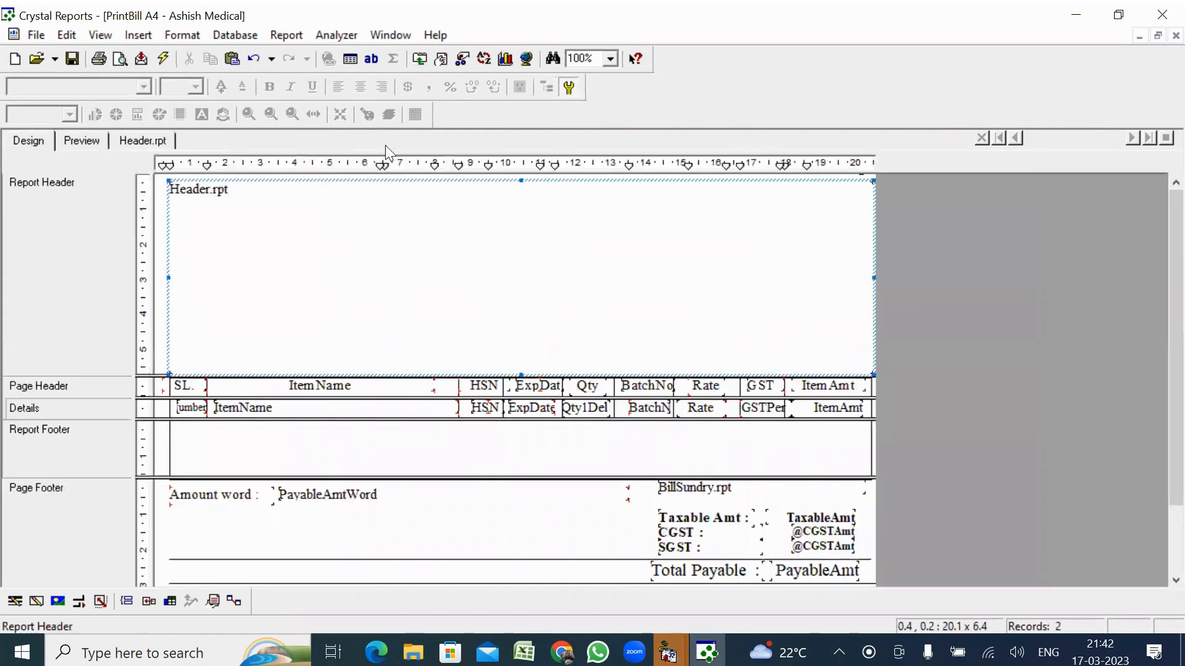
double_click(374, 249)
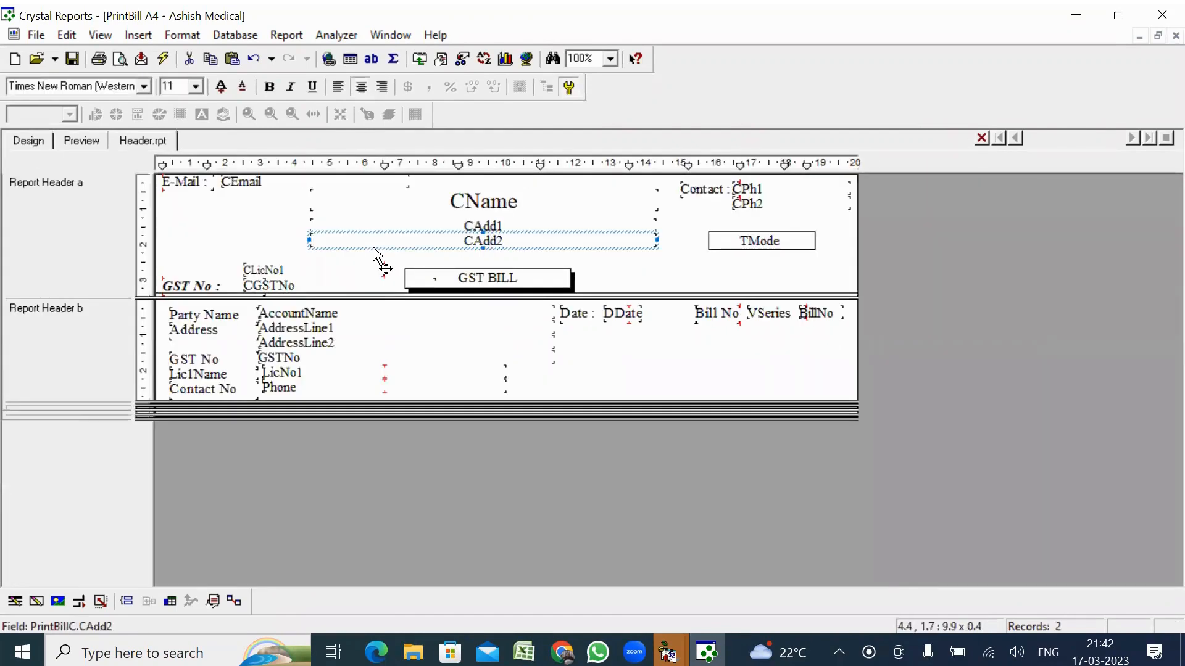
Reopen the Field Explorer and examine the party's ID, licence and contact fields and the bill date, series and number fields
left_click(210, 35)
mouse_move(170, 33)
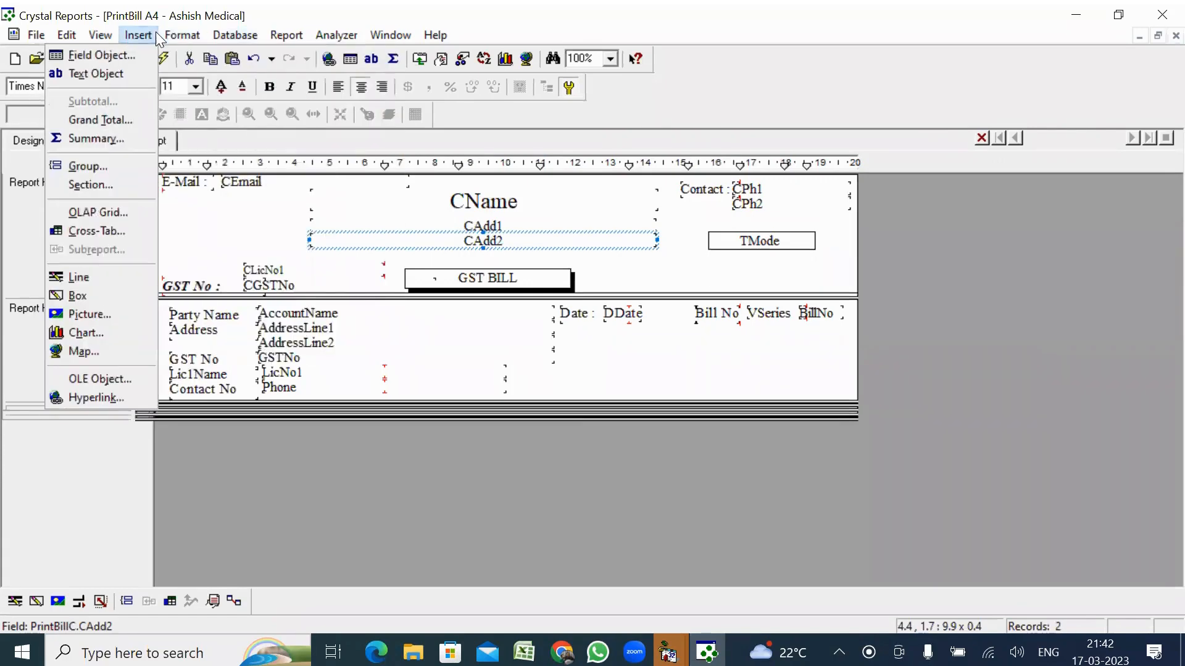
left_click(119, 58)
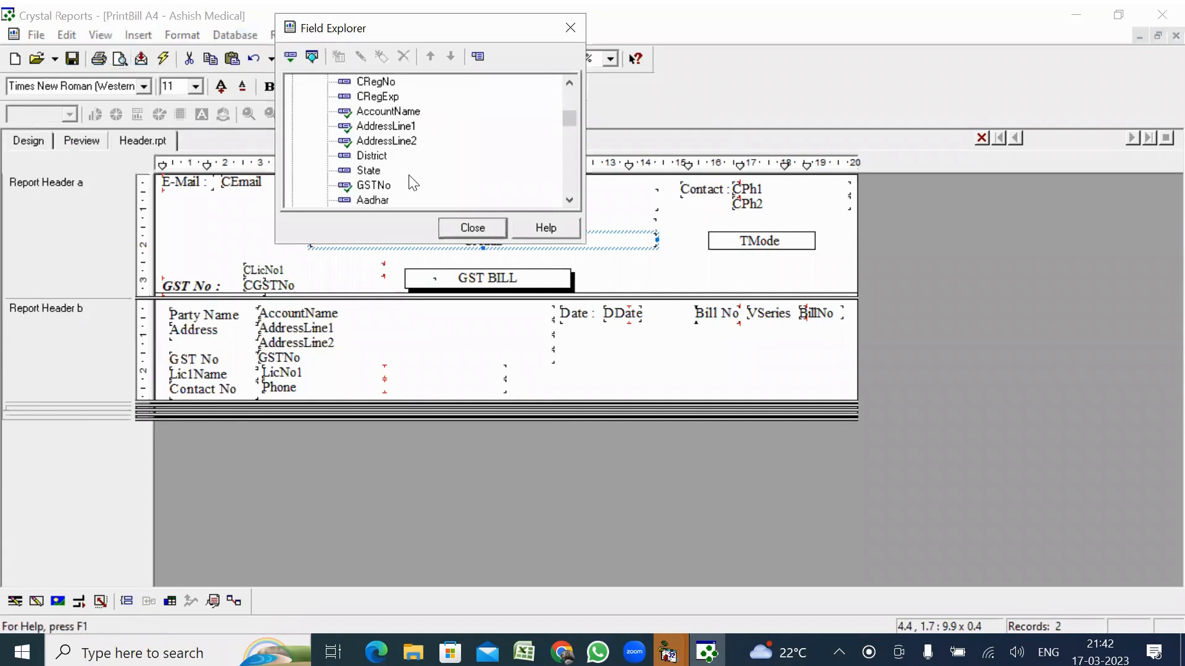
left_click(568, 201)
left_click(569, 201)
left_click(568, 201)
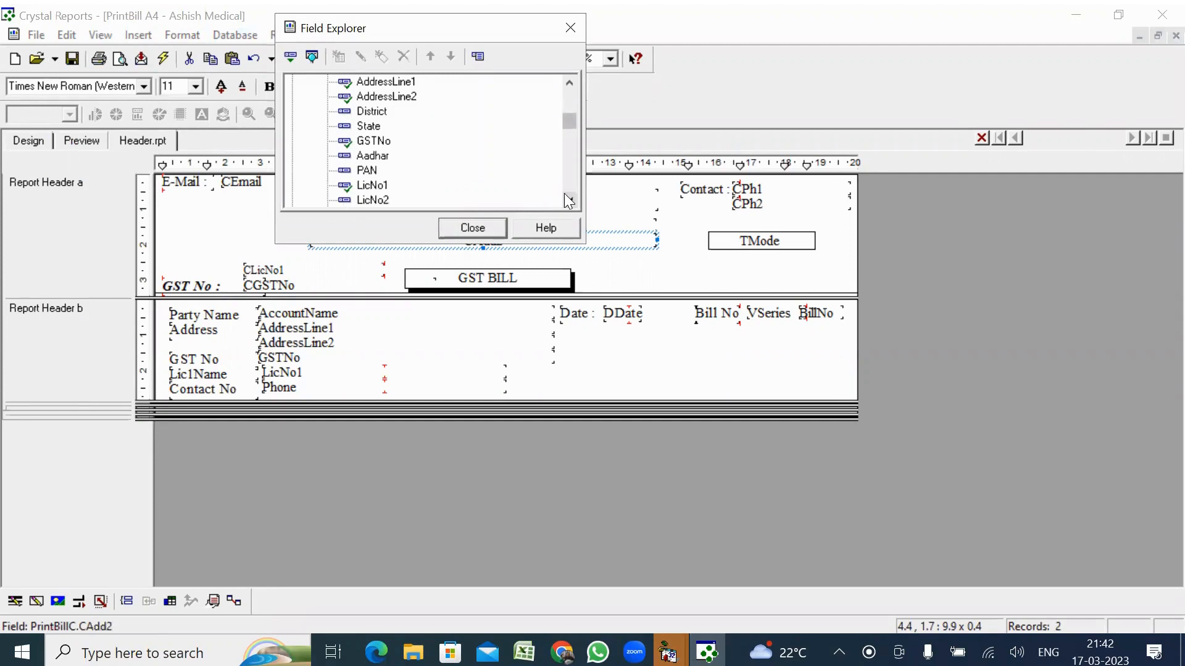
left_click(569, 200)
left_click(568, 200)
left_click(568, 201)
left_click(569, 201)
left_click(568, 201)
left_click(568, 200)
left_click(568, 200)
left_click(569, 200)
left_click(568, 201)
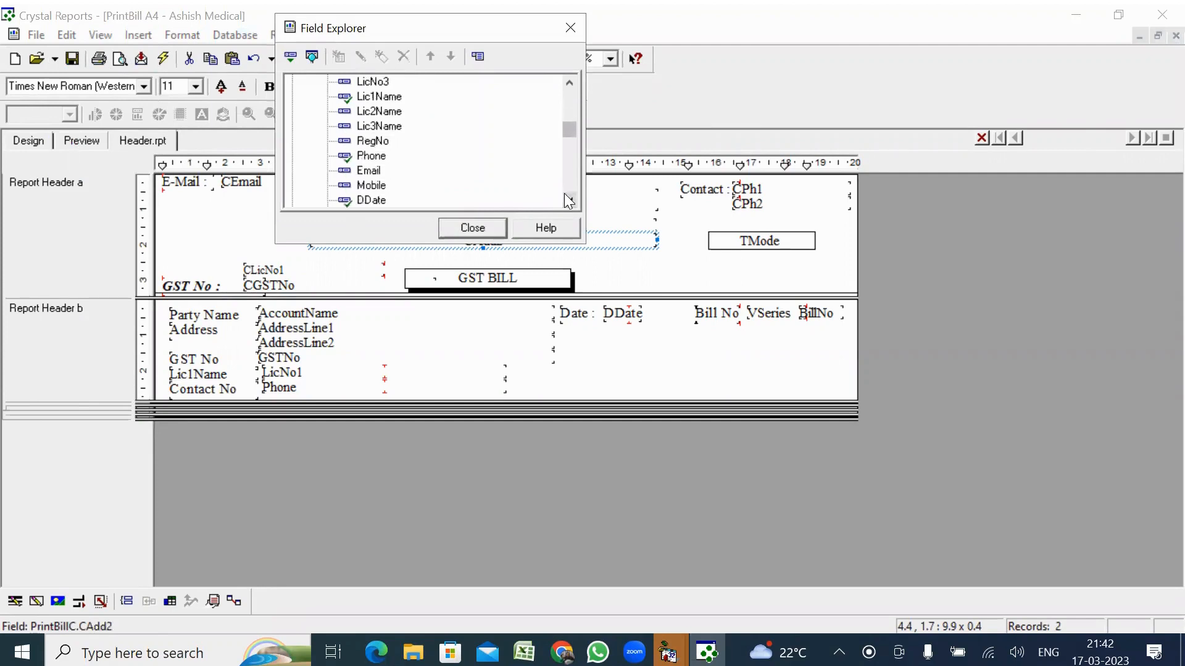
left_click(569, 200)
left_click(569, 200)
left_click(568, 200)
left_click(569, 201)
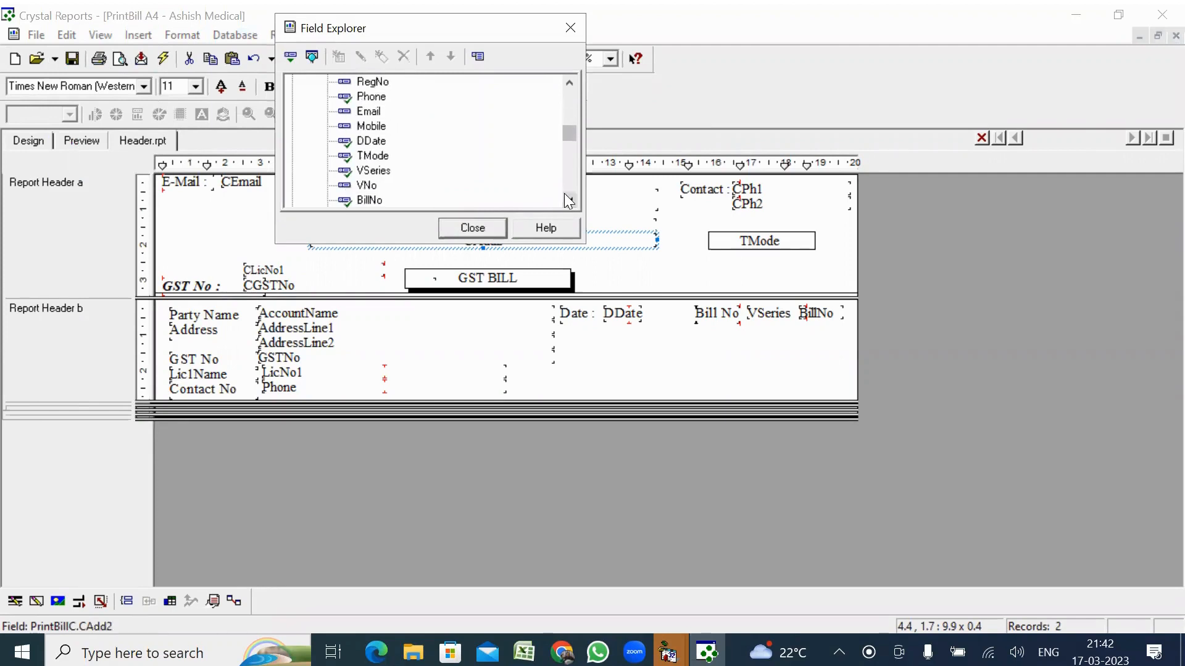
left_click(568, 200)
left_click(568, 201)
left_click(568, 200)
left_click(568, 200)
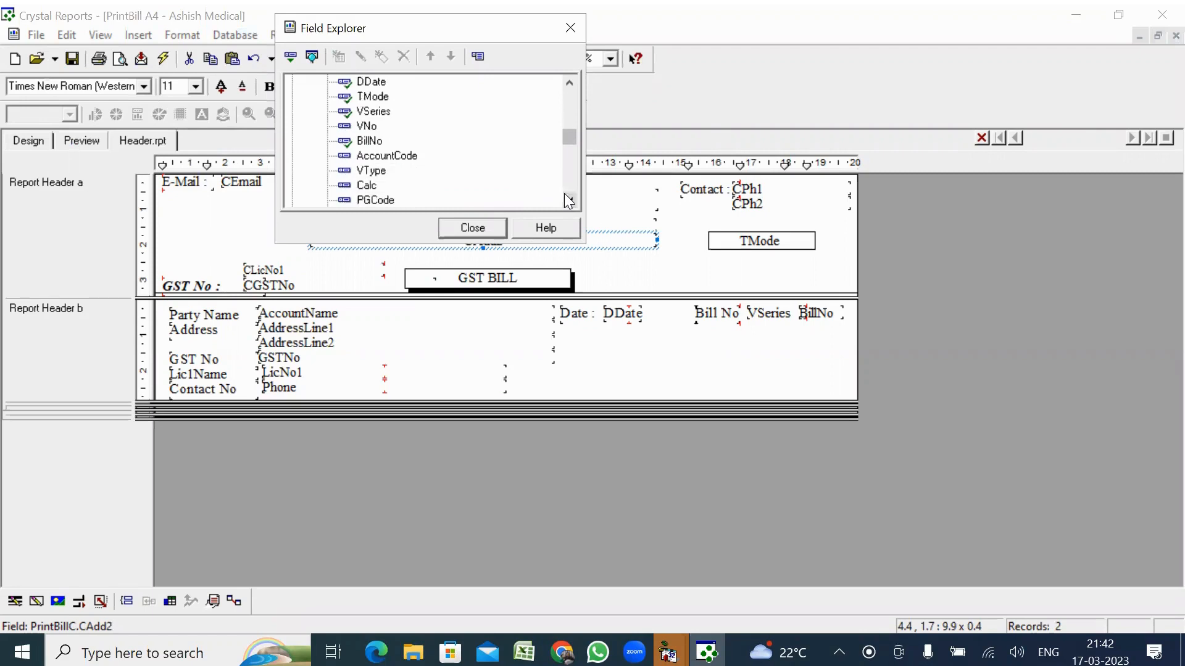
Examine the bill's total, tax, payable amount, discount and scheme fields in the Field Explorer
left_click(569, 200)
left_click(568, 201)
left_click(569, 201)
left_click(569, 199)
left_click(568, 200)
left_click(568, 201)
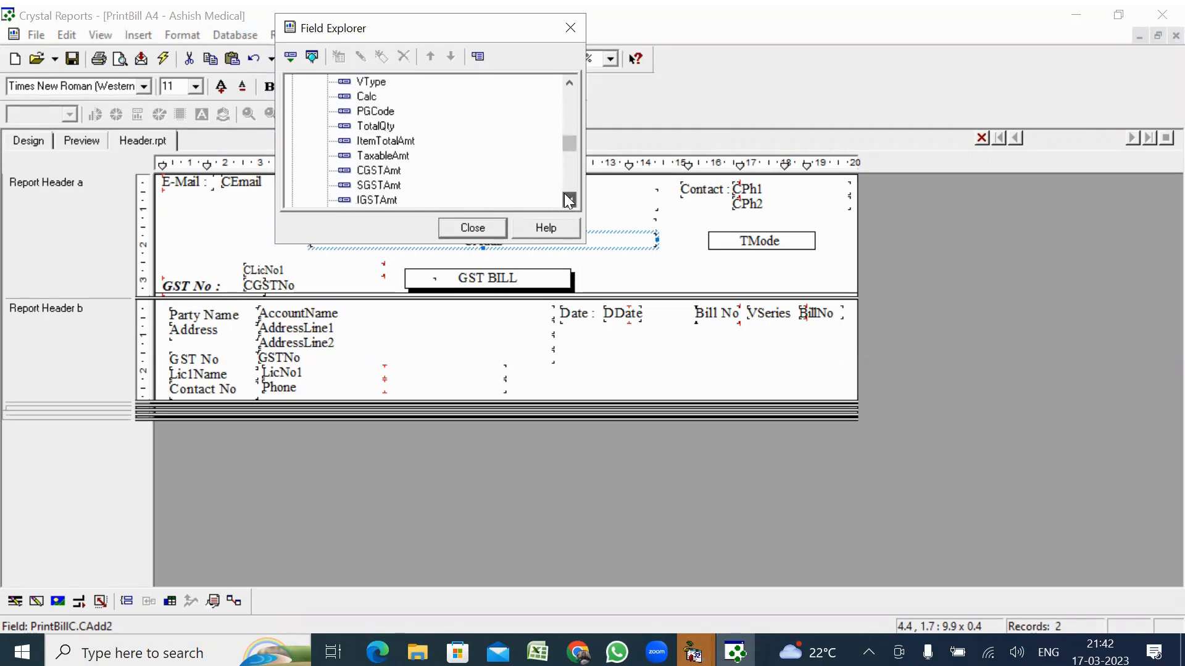
left_click(568, 200)
left_click(569, 200)
left_click(569, 200)
left_click(568, 200)
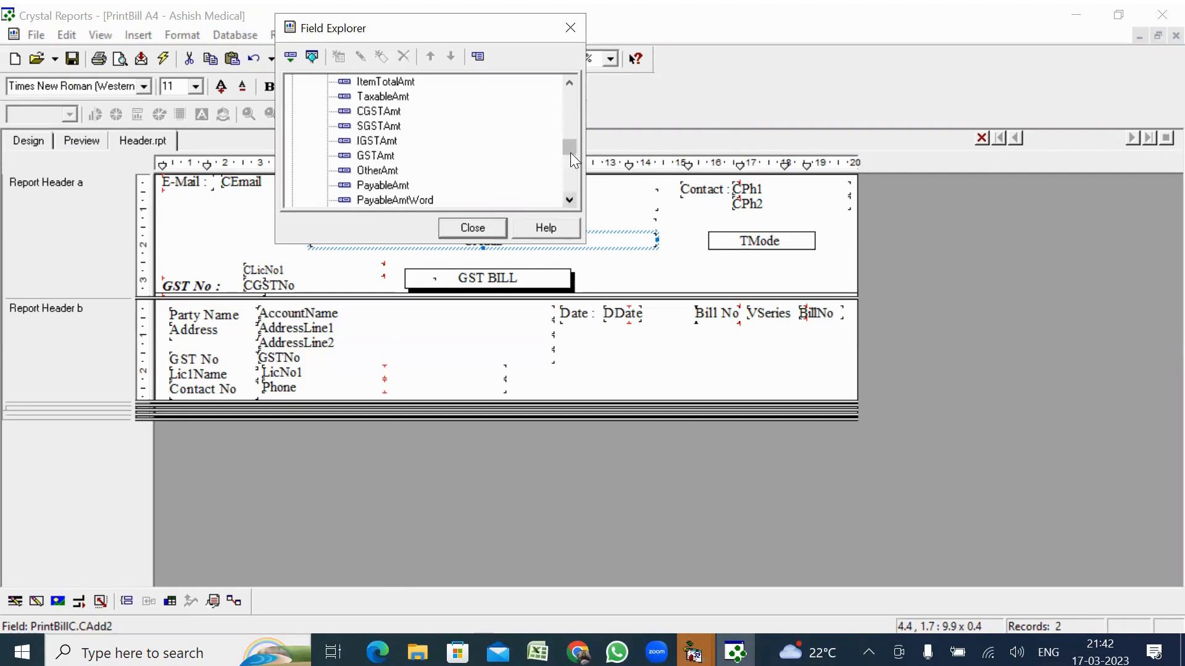
left_click(568, 200)
left_click(569, 200)
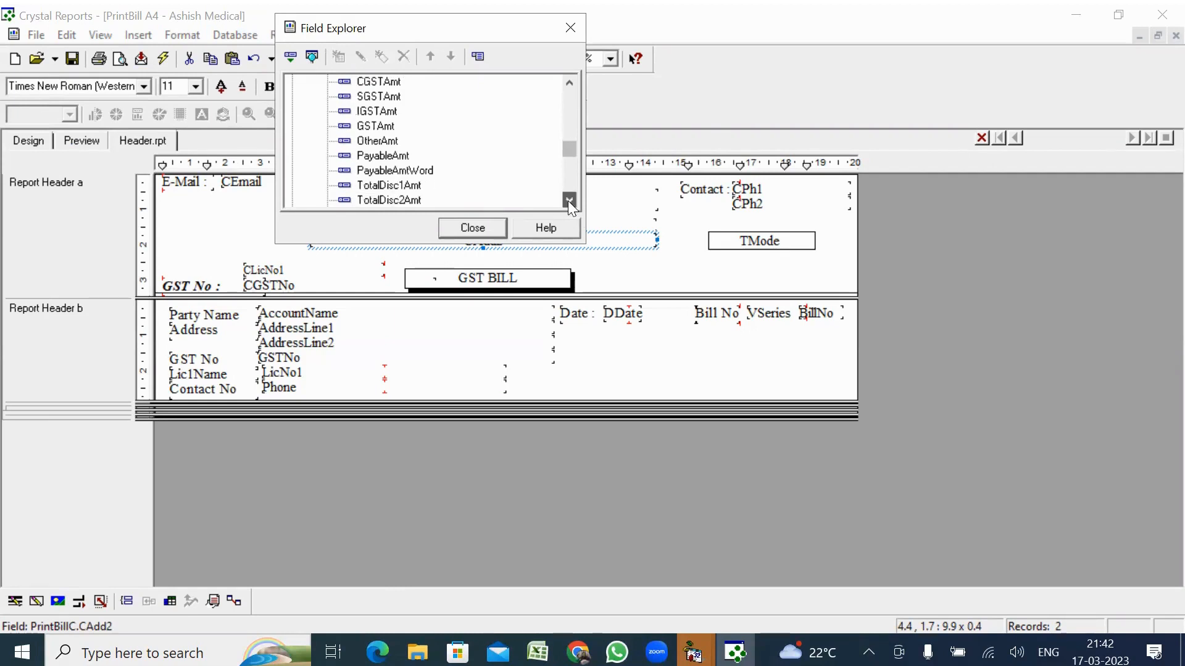
left_click(568, 200)
left_click(568, 200)
left_click(568, 200)
left_click(569, 201)
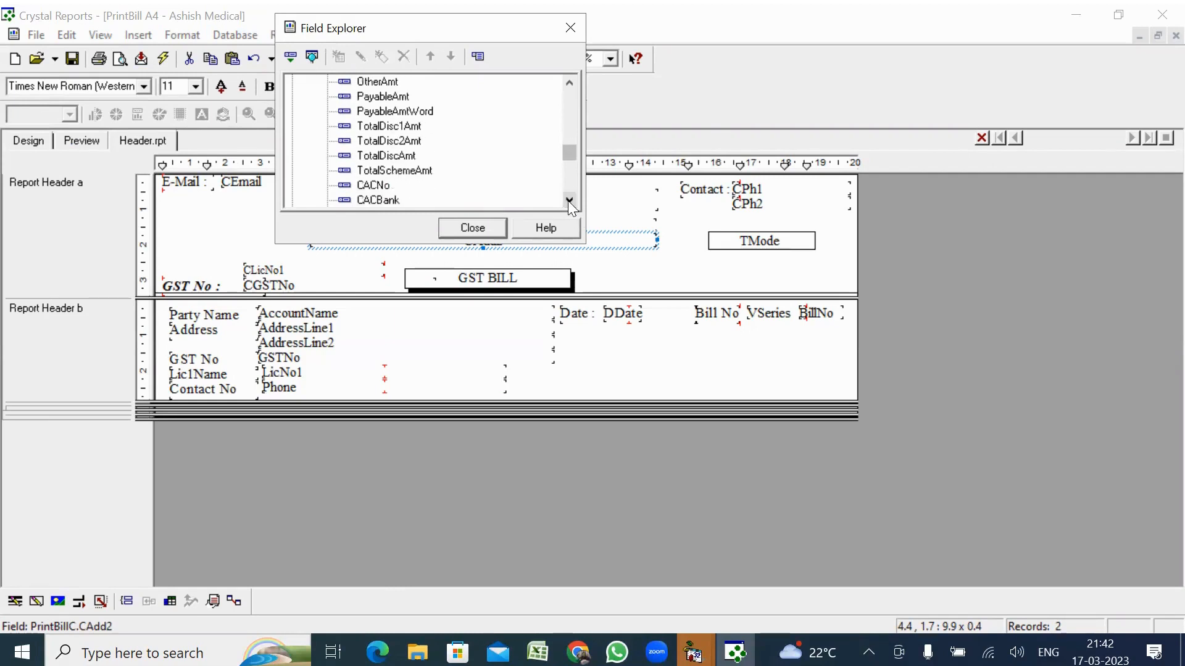
left_click(569, 201)
left_click(568, 200)
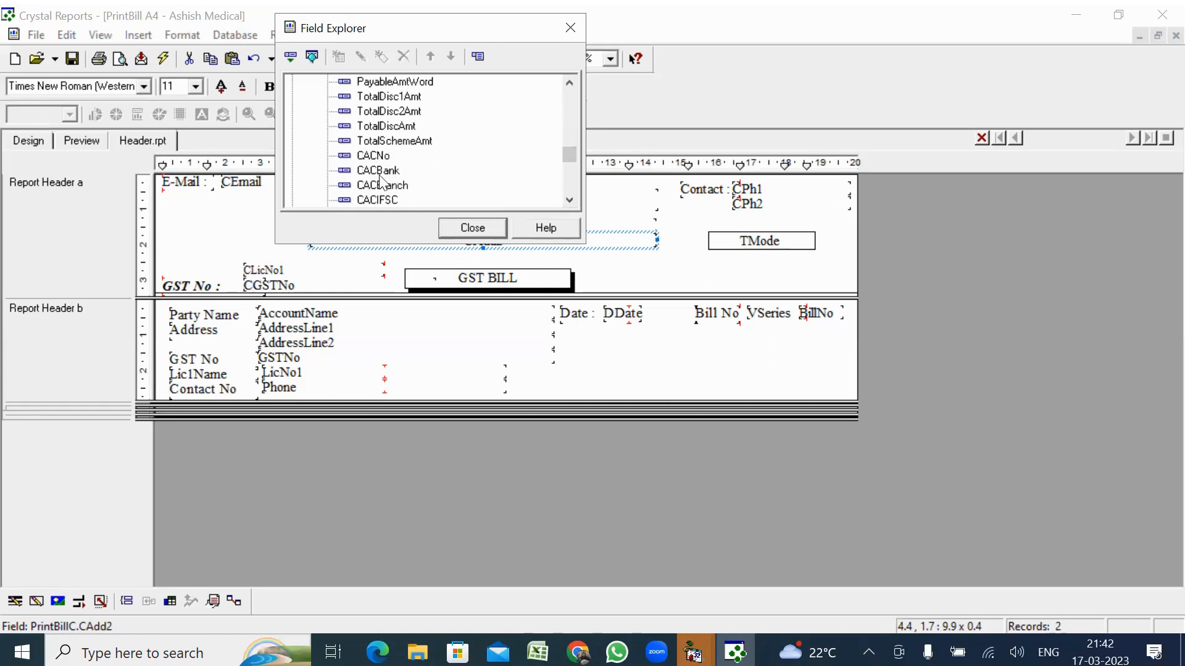
Examine the company bank account fields, the Term1 to Term4 fields and the T1 to T8 fields
left_click(569, 200)
left_click(570, 200)
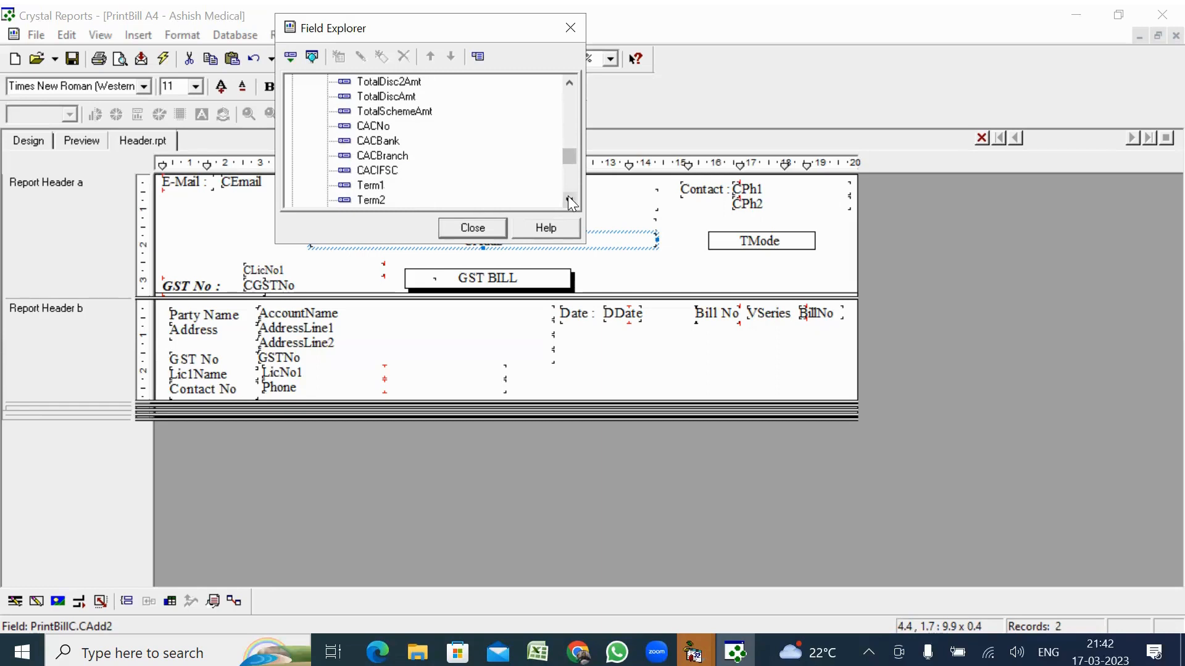
left_click(570, 200)
left_click(569, 200)
left_click(570, 199)
left_click(570, 200)
left_click(569, 200)
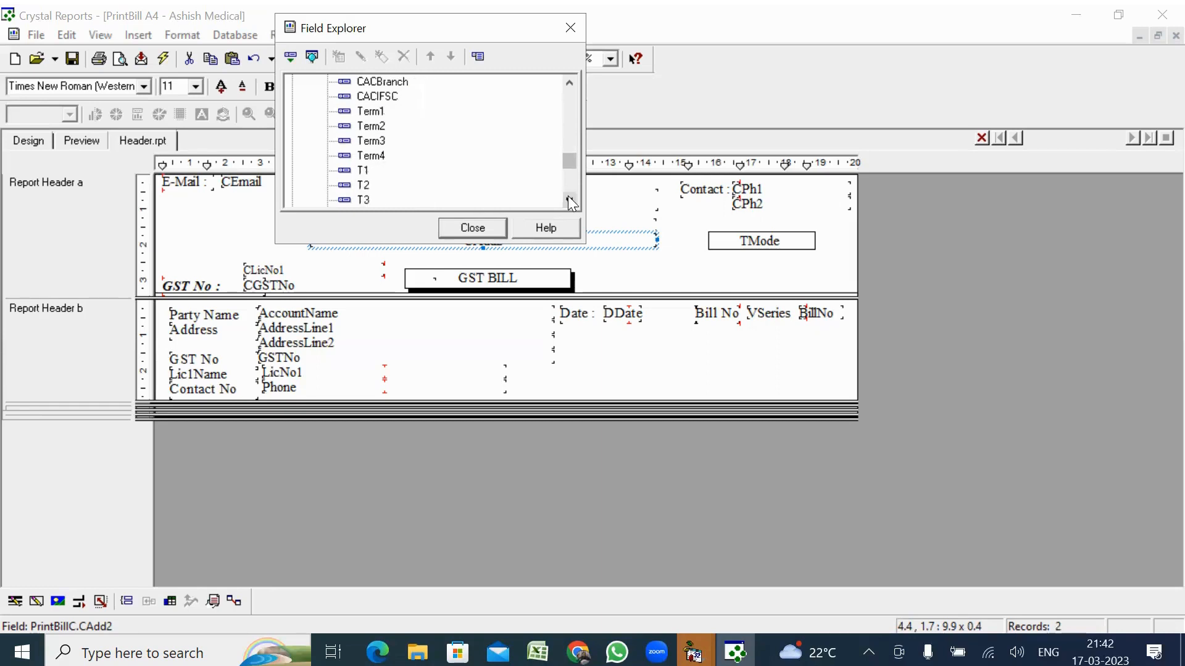
left_click(569, 200)
left_click(569, 200)
left_click(569, 201)
left_click(569, 200)
left_click(570, 200)
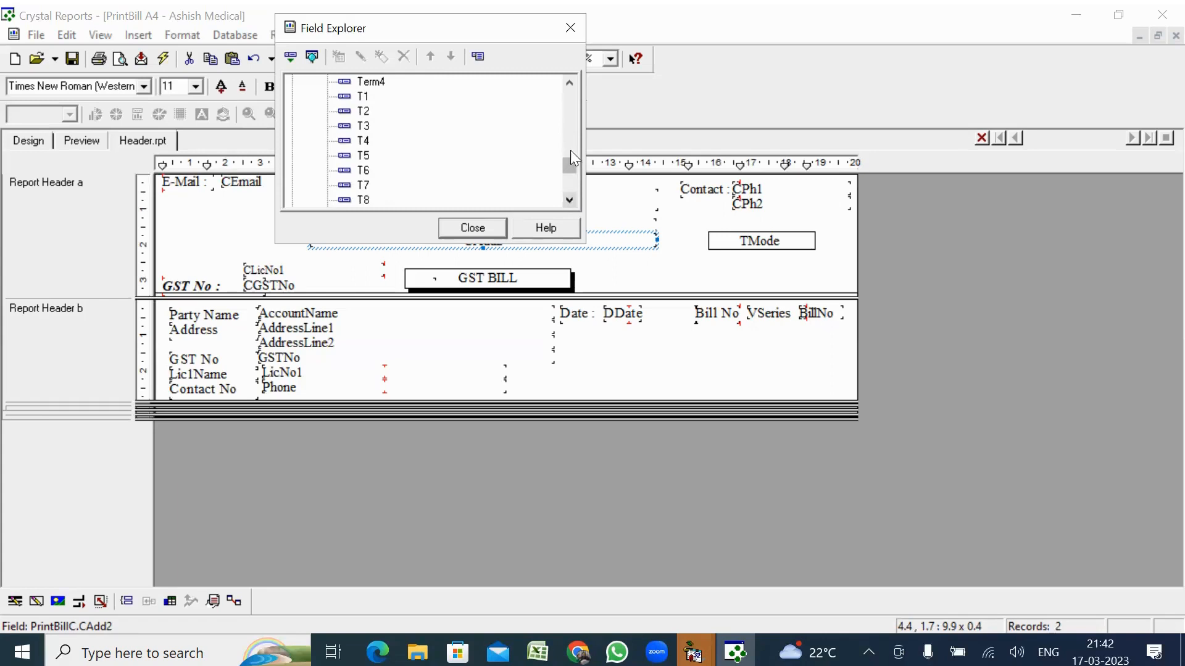
Review the field list in reverse, from the bill amount fields through the party fields back to the company licence fields
left_click_drag(569, 166, 567, 139)
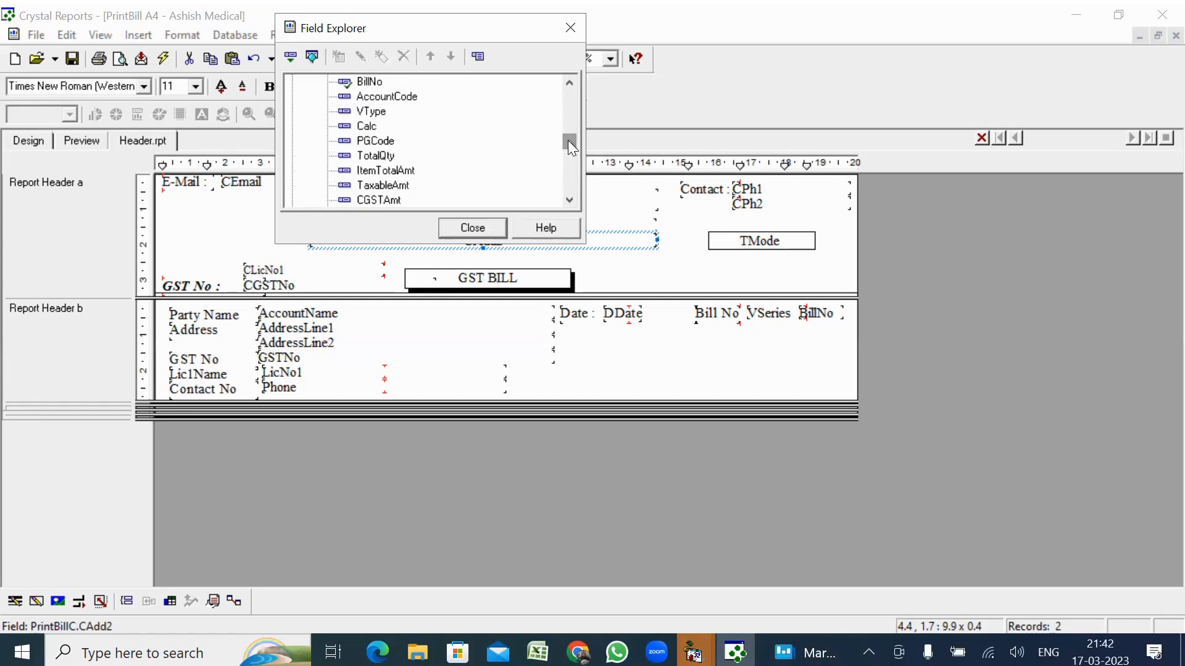
left_click(573, 83)
left_click(573, 83)
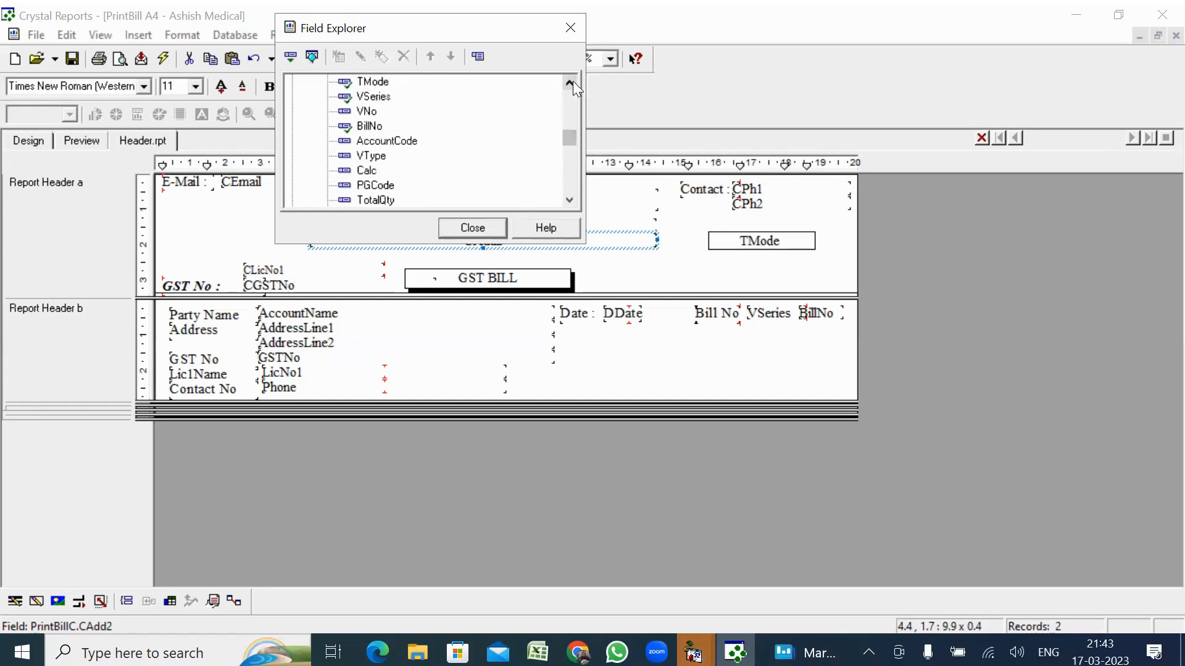
left_click(574, 82)
left_click(573, 83)
left_click(573, 83)
left_click(574, 82)
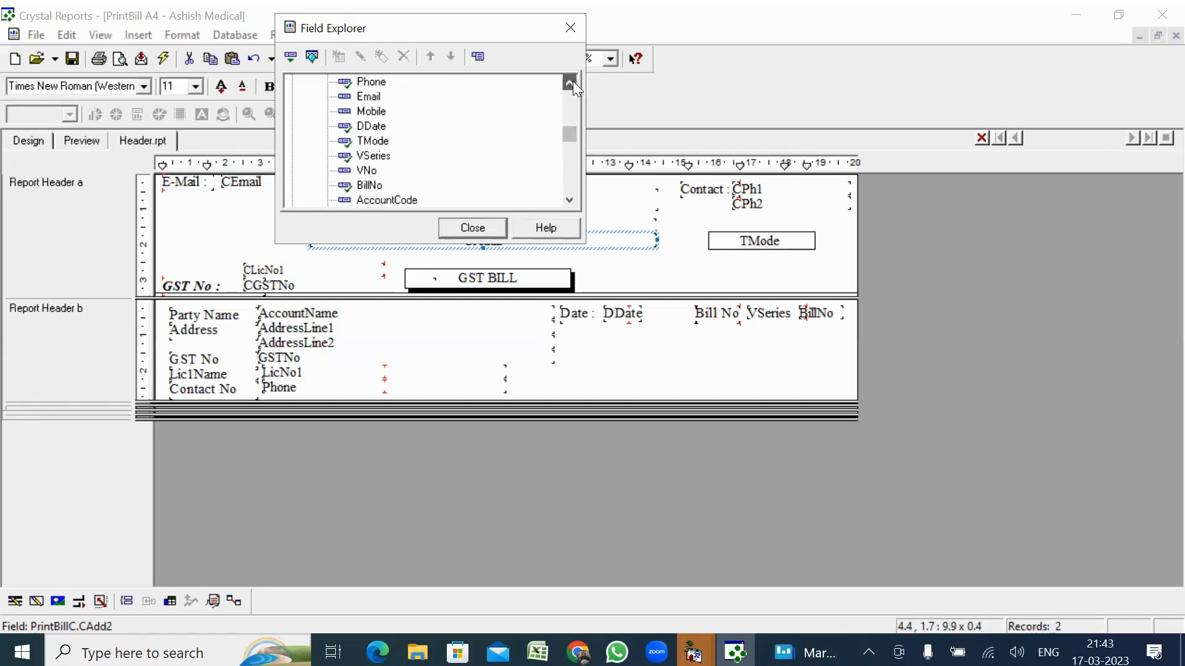
left_click(573, 83)
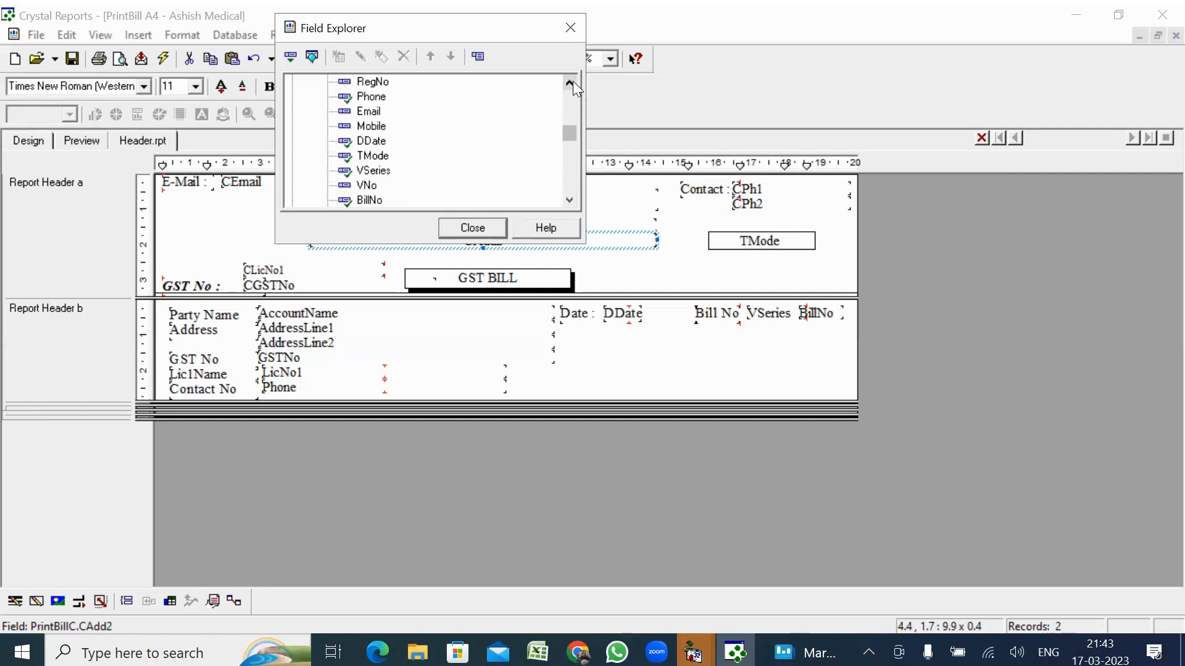
left_click(573, 82)
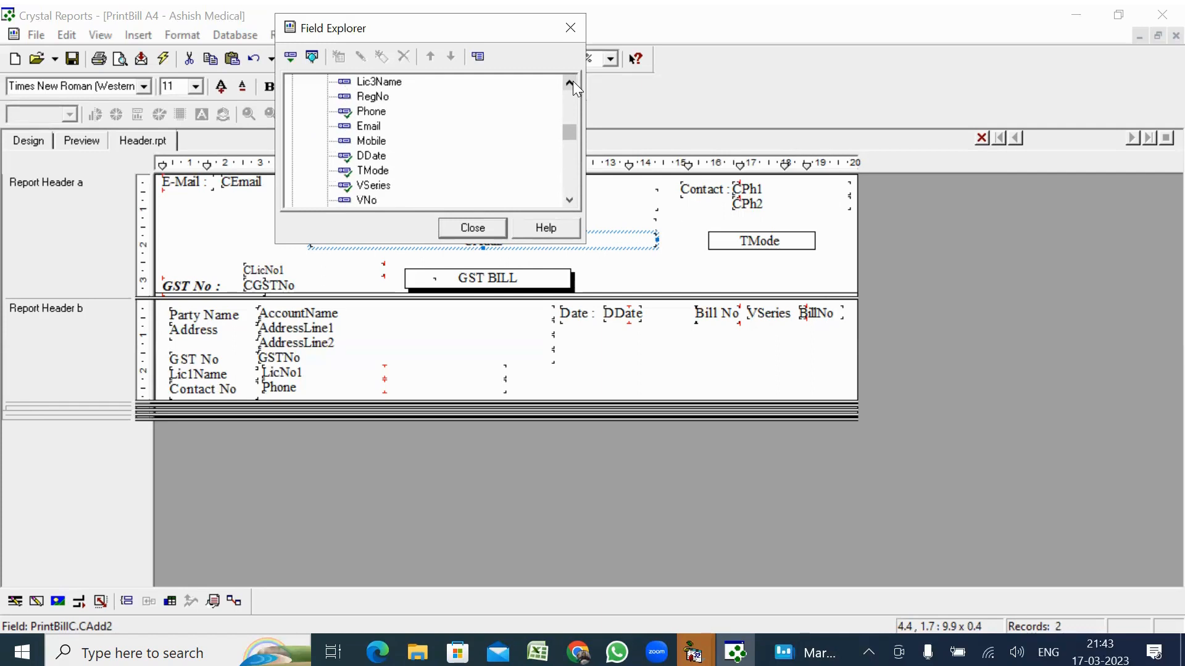
left_click(573, 83)
left_click(573, 83)
left_click(573, 82)
left_click(573, 82)
left_click(573, 82)
left_click(573, 83)
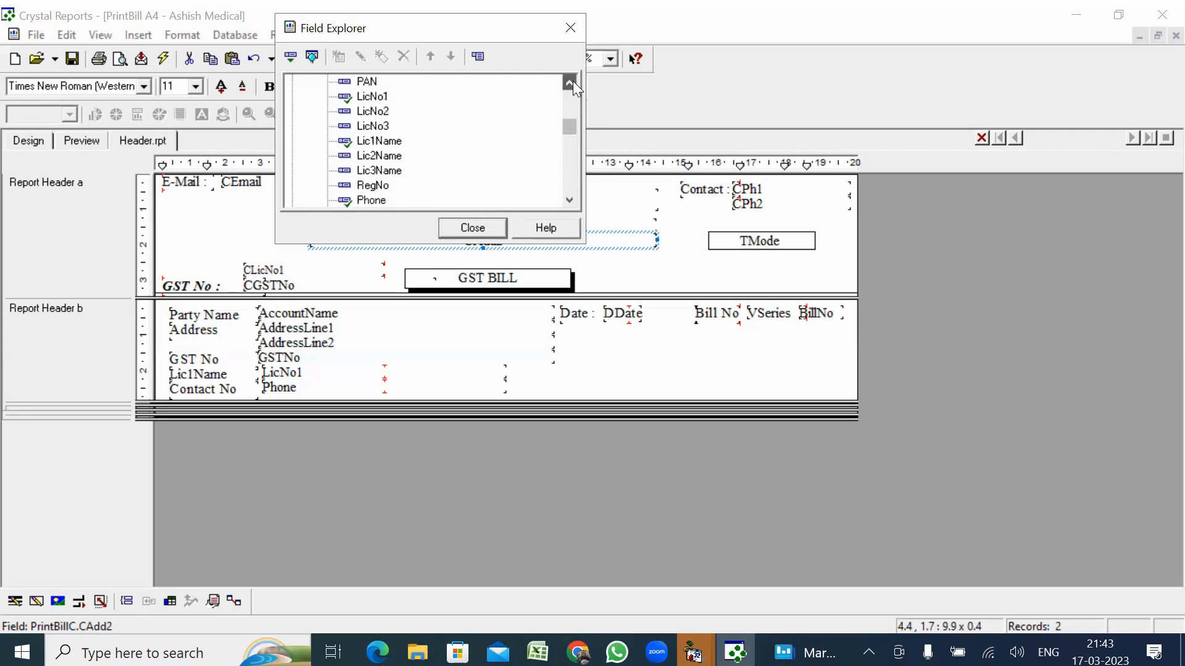
left_click(573, 82)
left_click(573, 82)
left_click(573, 83)
left_click(573, 82)
left_click(573, 82)
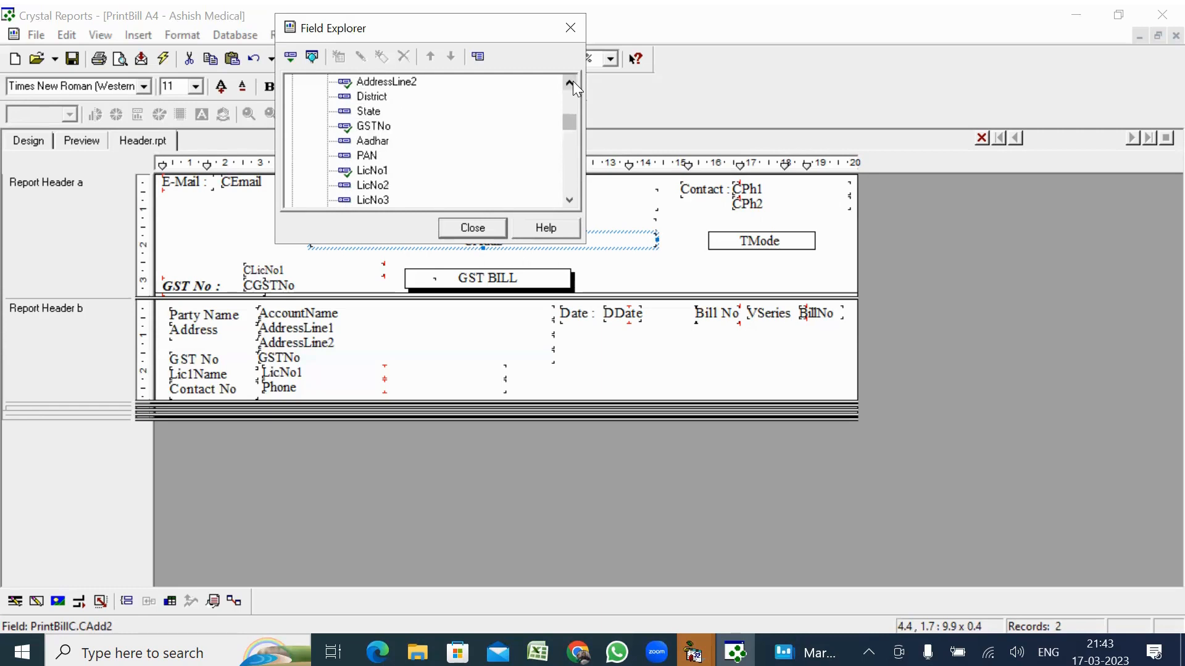
left_click(573, 83)
left_click(573, 82)
left_click(573, 83)
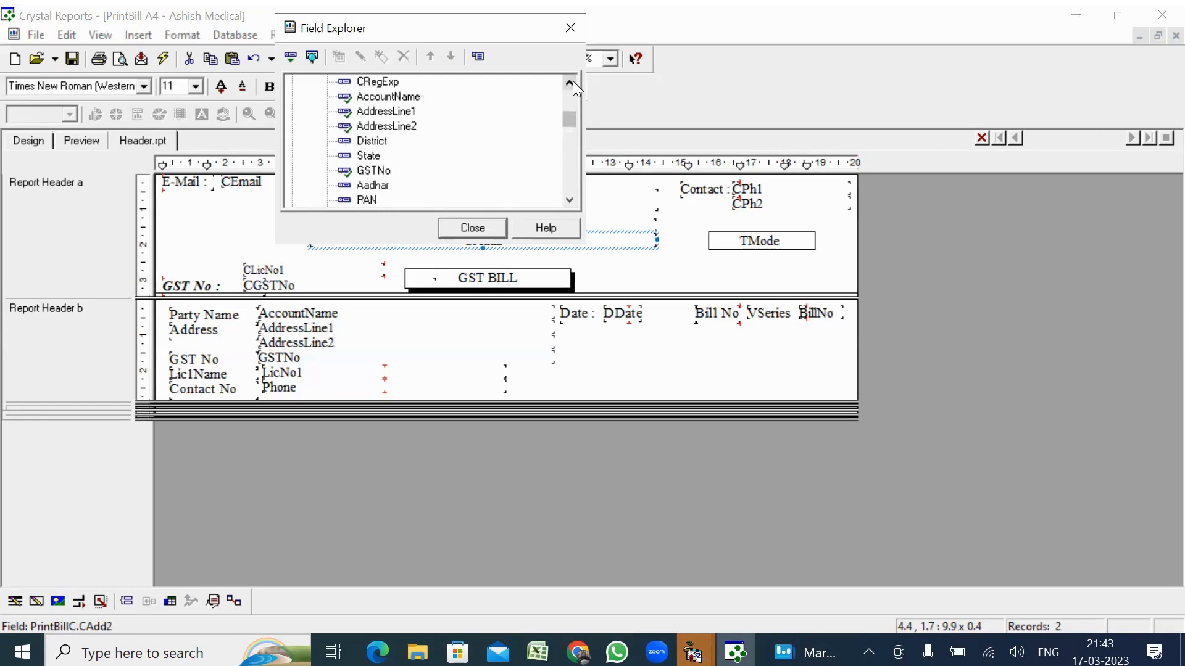
left_click(573, 82)
left_click(572, 83)
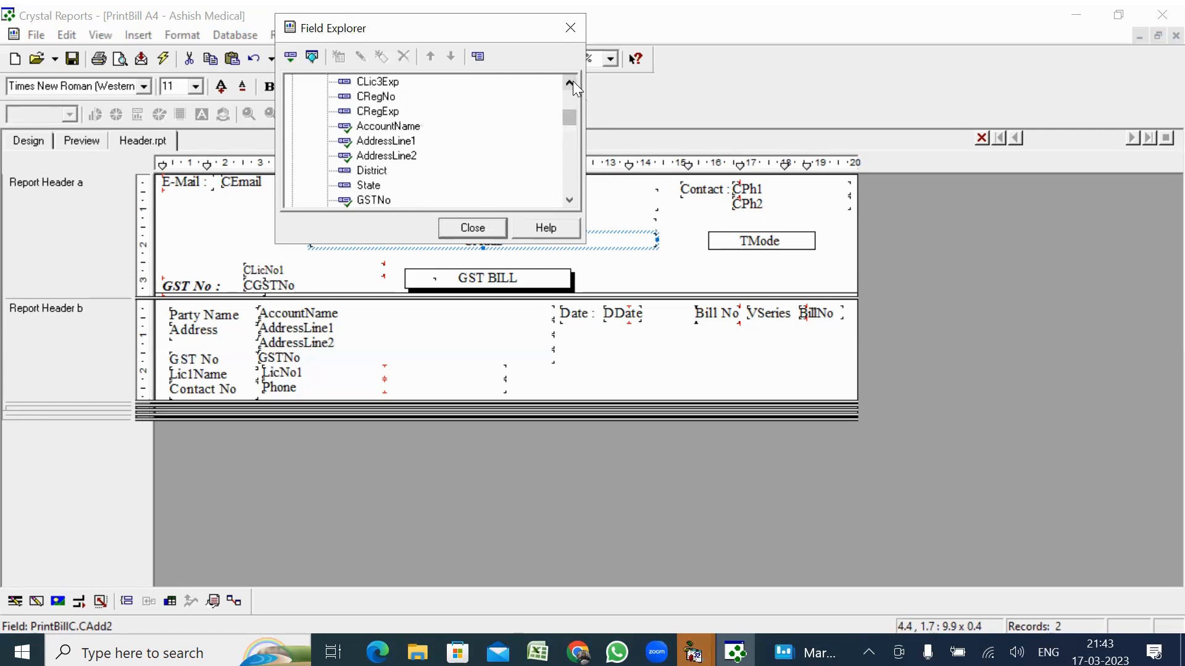
left_click(572, 83)
left_click(573, 82)
left_click(573, 83)
left_click(573, 83)
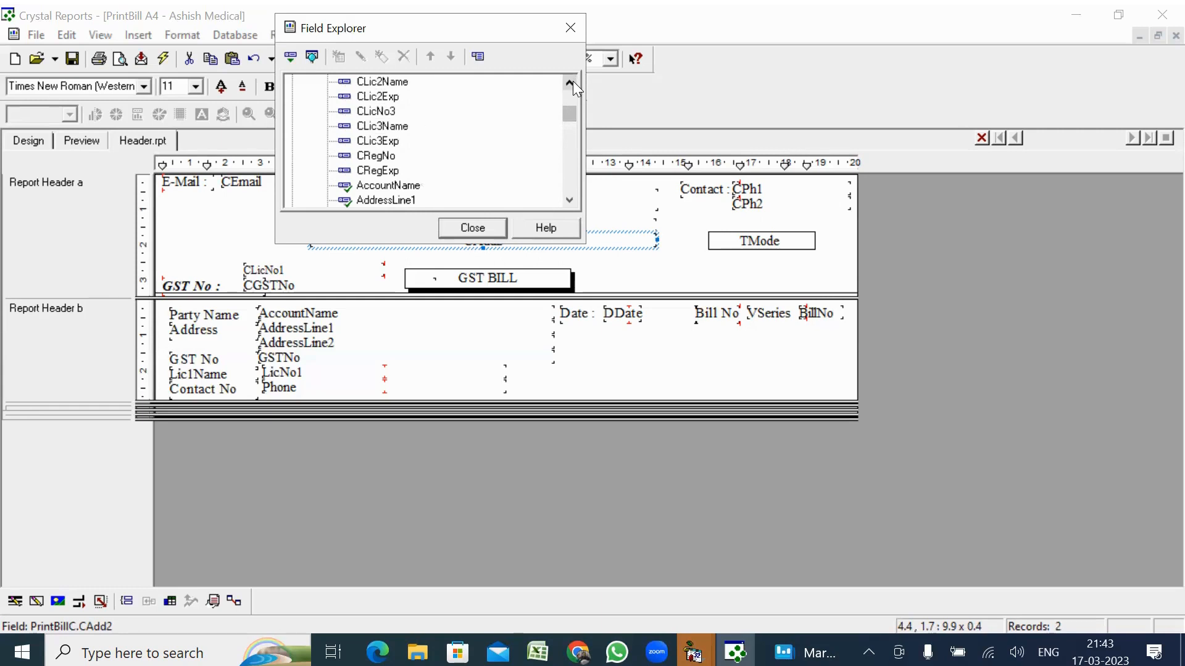
Examine the party's name, address, District, State, GSTNo, Aadhar, PAN and licence fields in the Field Explorer
left_click(570, 201)
left_click(570, 202)
left_click(571, 202)
left_click(570, 202)
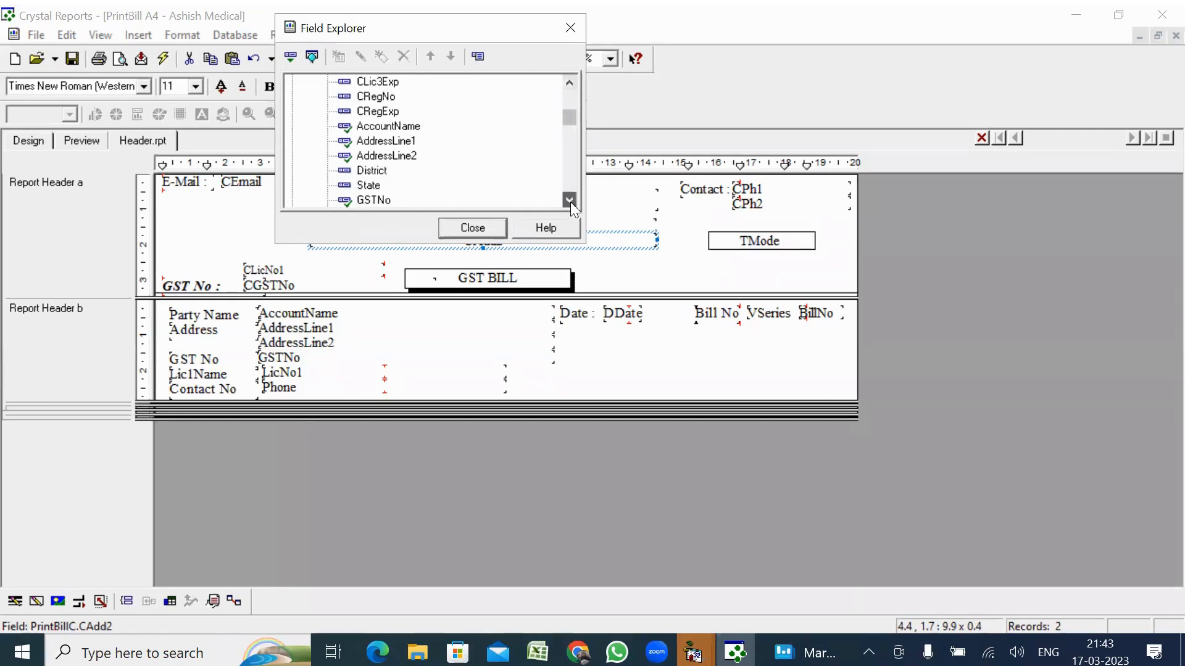
left_click(570, 202)
left_click(570, 202)
left_click(570, 201)
left_click(570, 202)
left_click(570, 202)
left_click(571, 203)
left_click(571, 203)
left_click(571, 202)
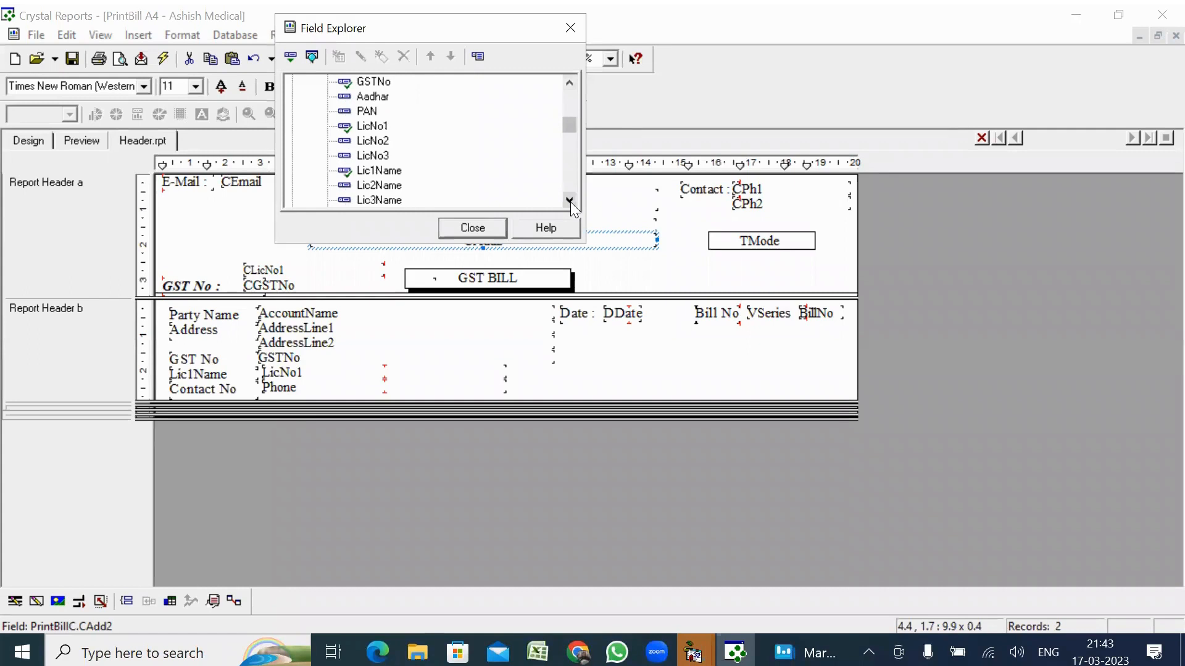
Examine the party's RegNo and contact fields, followed by the bill's date, mode, series, number and code fields
double_click(570, 202)
left_click(570, 202)
left_click(571, 203)
left_click(570, 202)
left_click(570, 203)
left_click(571, 202)
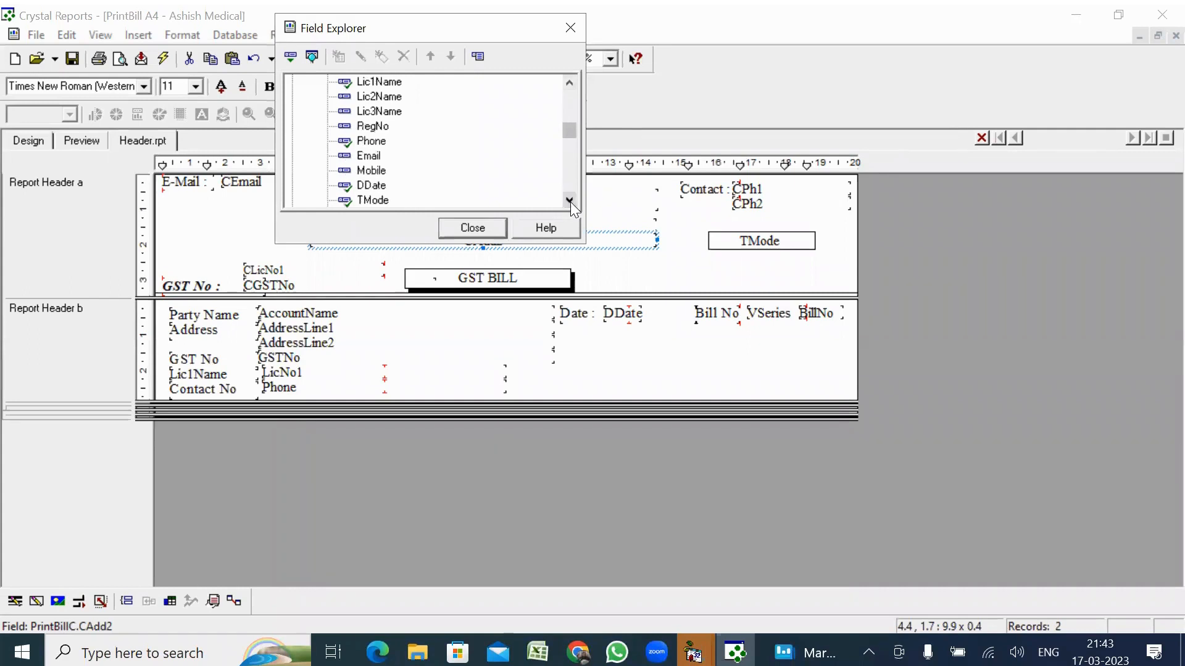
left_click(571, 202)
left_click(570, 203)
left_click(570, 203)
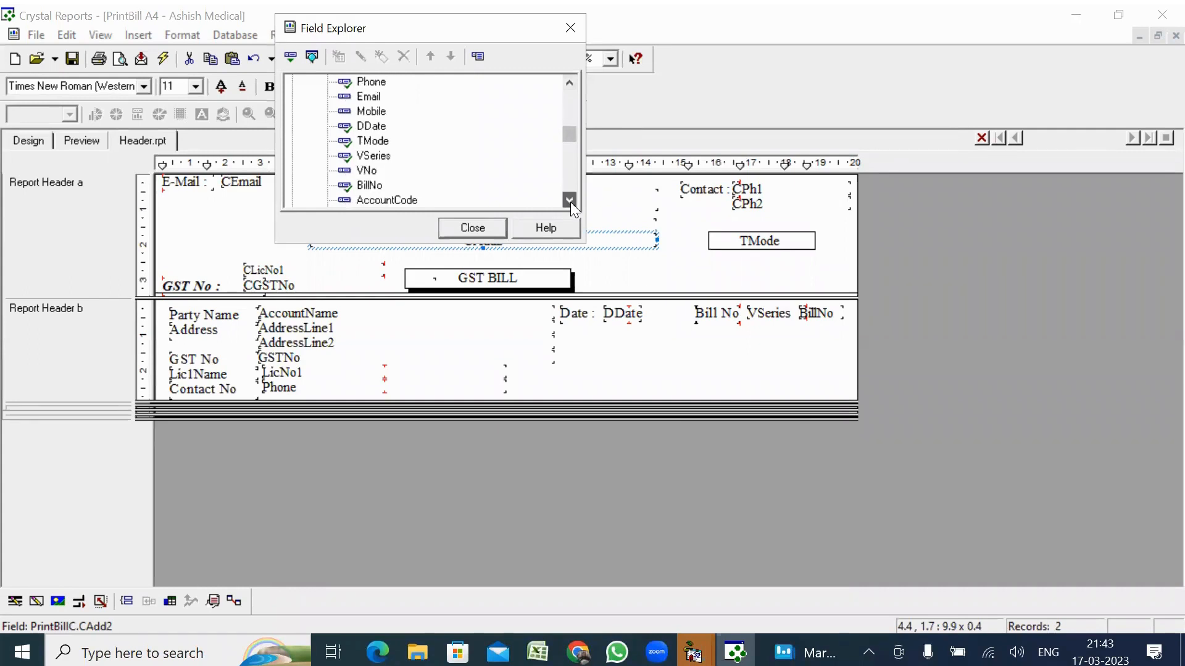
left_click(571, 202)
left_click(571, 202)
left_click(570, 203)
left_click(571, 202)
left_click(570, 202)
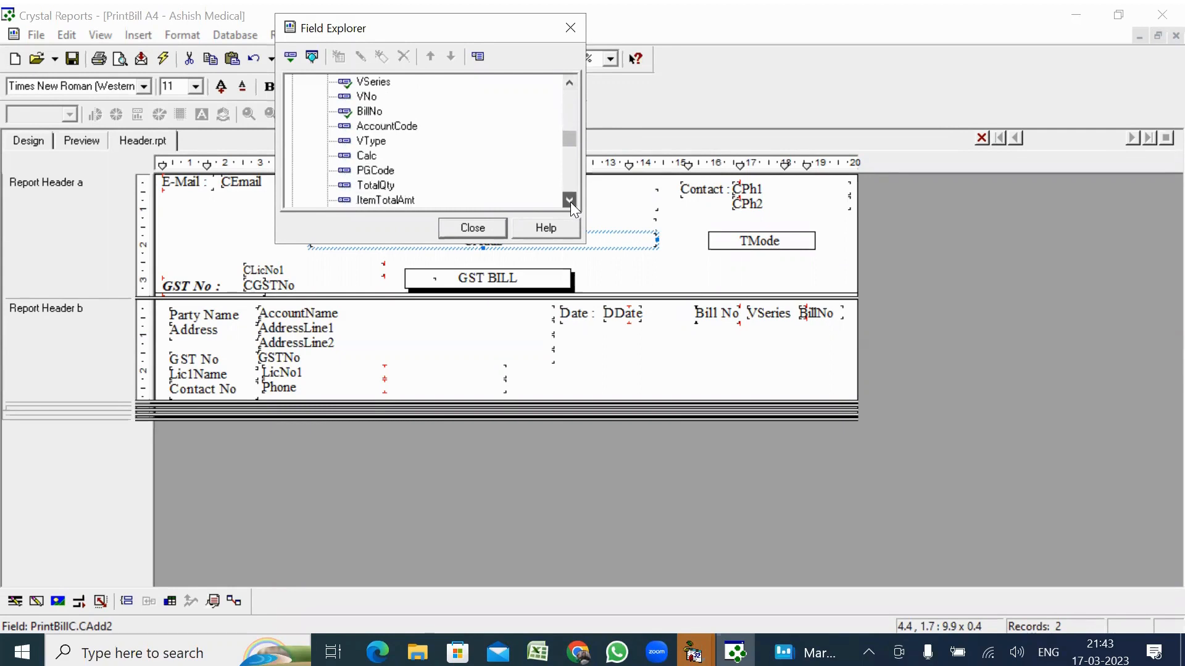
Examine the bill's taxable, CGST, SGST, IGST, other, payable, discount and scheme amount fields
left_click(570, 201)
left_click(570, 202)
left_click(571, 202)
left_click(570, 201)
left_click(570, 202)
left_click(570, 202)
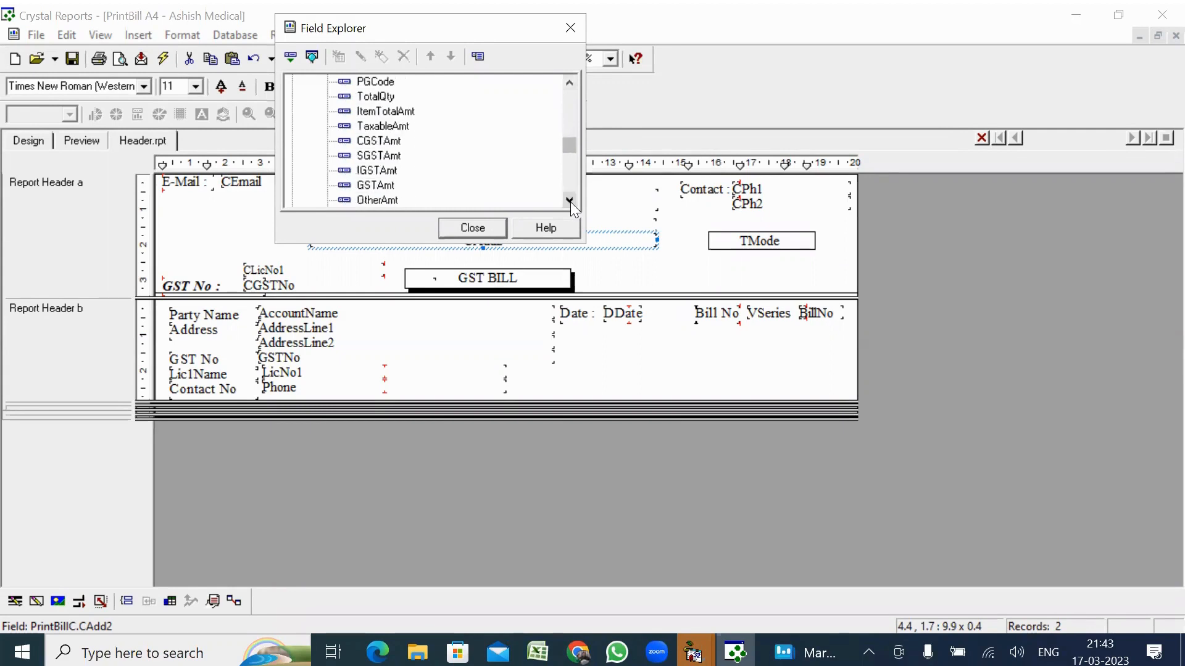
left_click(570, 201)
left_click(570, 202)
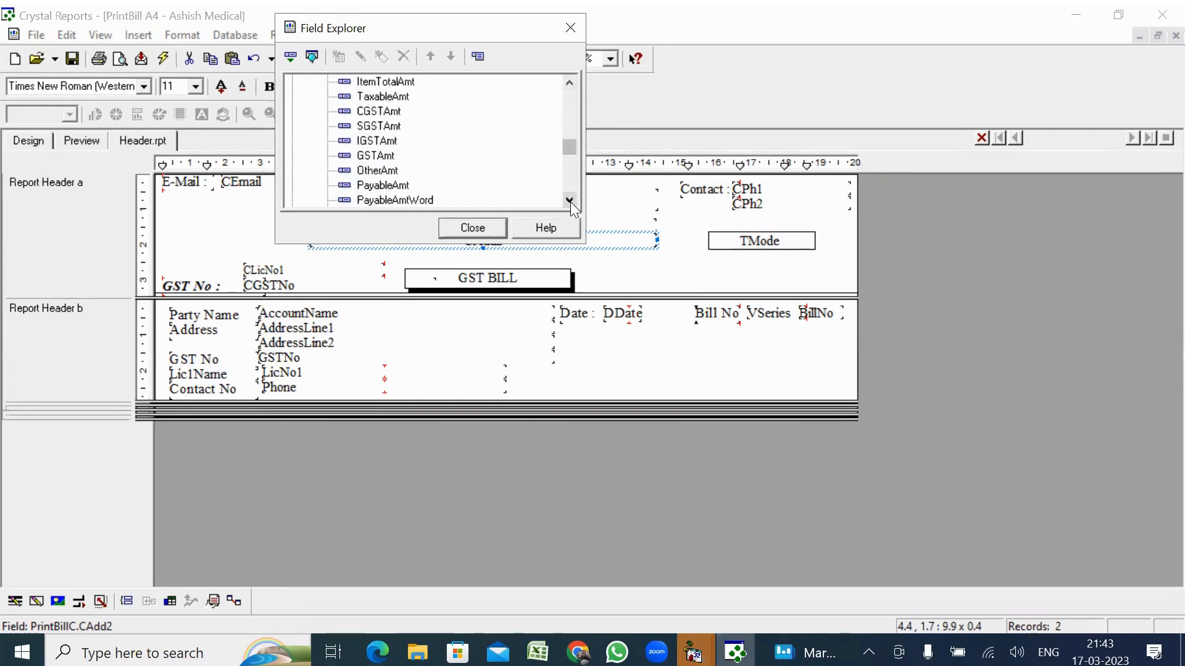
left_click(571, 202)
left_click(570, 202)
left_click(570, 202)
left_click(570, 201)
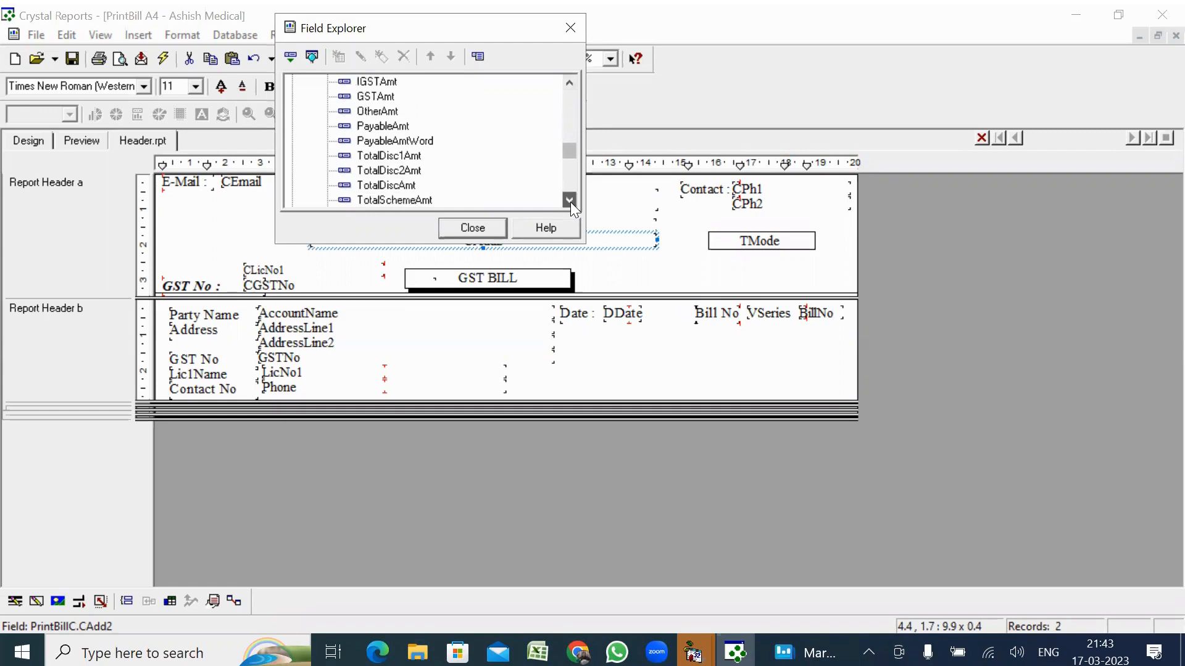
Examine the CACNo, CACBank, CACBranch and CACIFSC bank fields, the Term1 to Term4 fields and T1 and T2
left_click(571, 203)
left_click(571, 202)
left_click(570, 203)
left_click(570, 201)
left_click(570, 202)
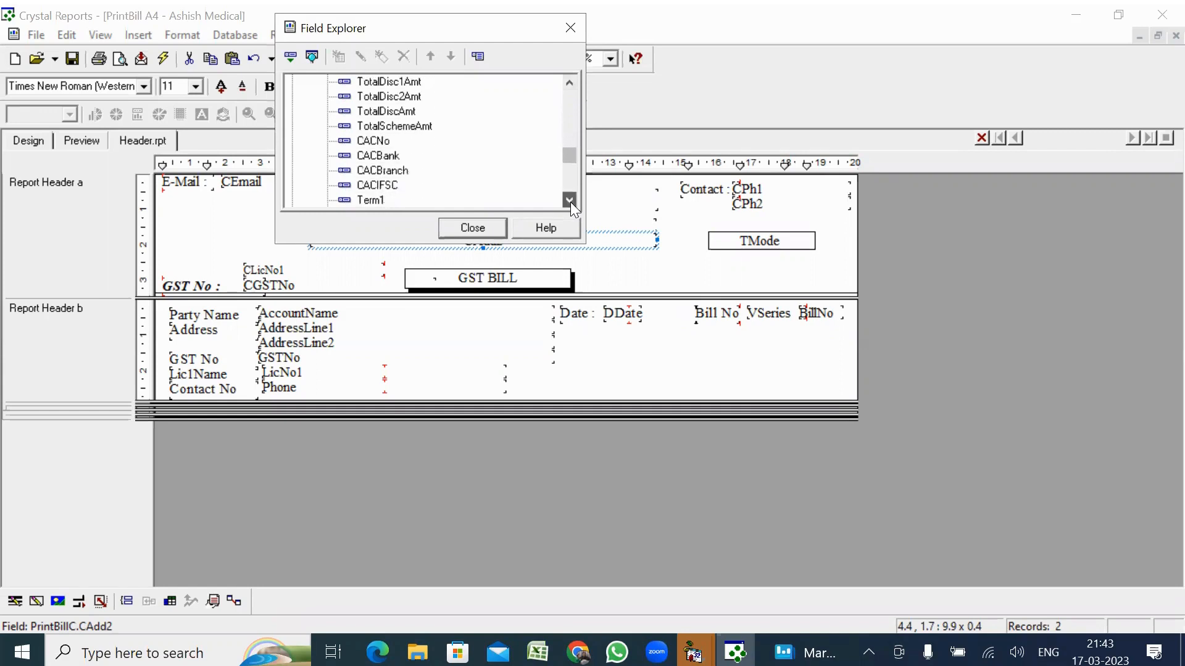
left_click(570, 202)
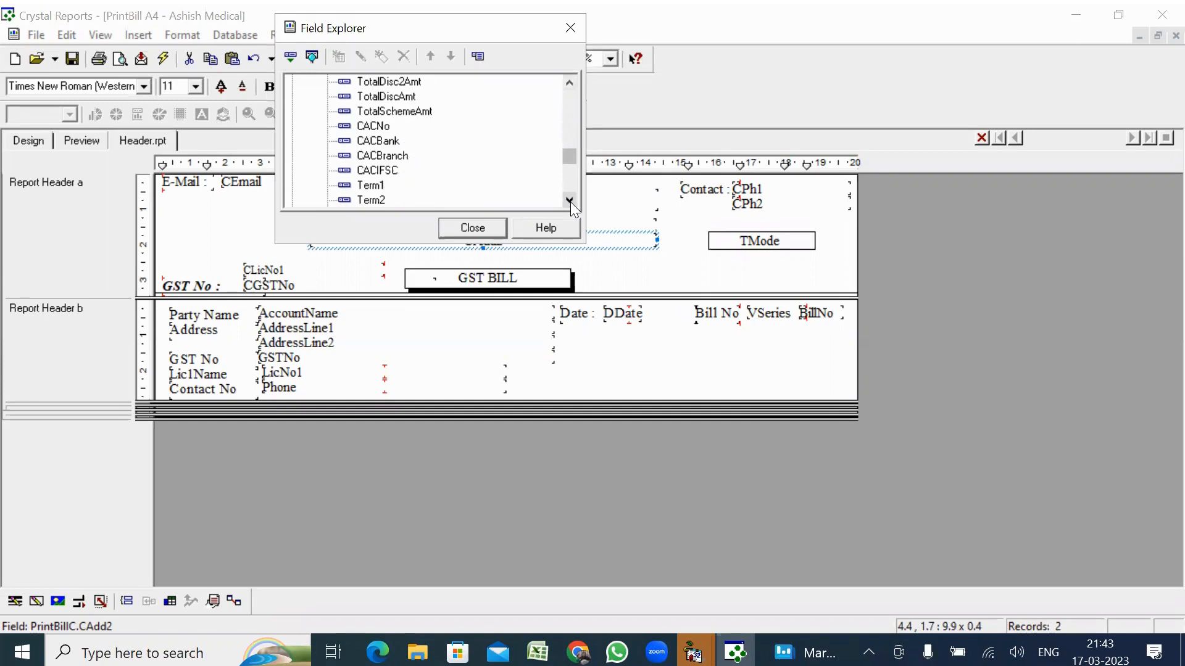
left_click(570, 203)
left_click(570, 203)
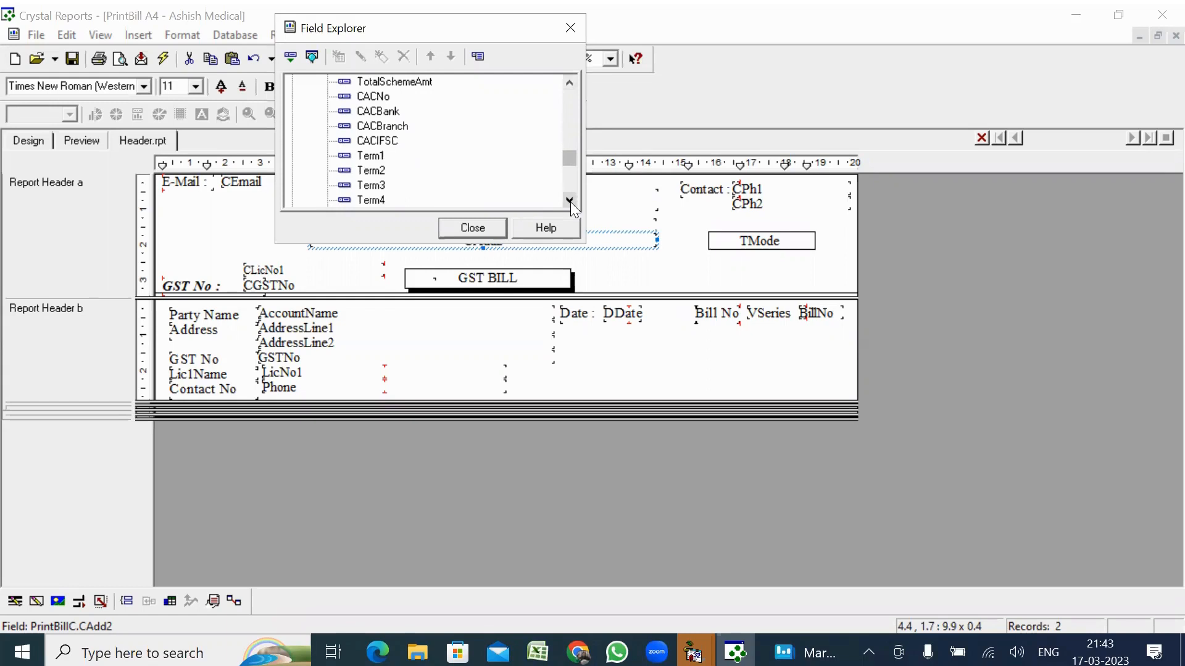
left_click(571, 201)
left_click(570, 202)
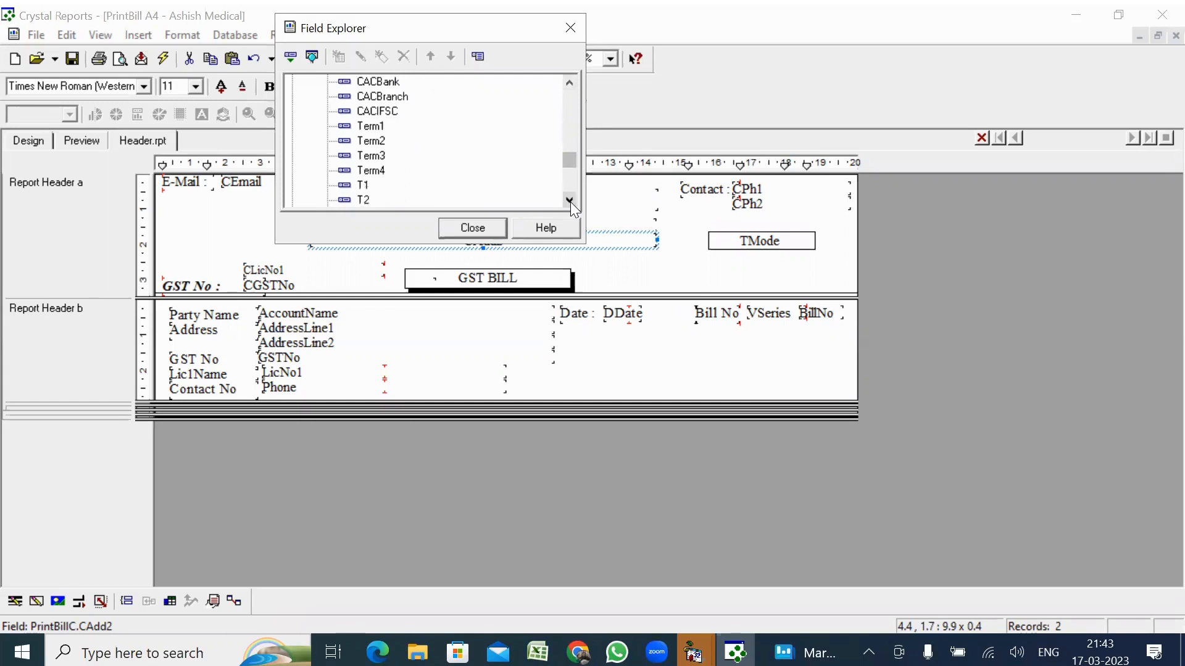
Review the field list in reverse, from the Term and bank fields through the bill amounts back to VSeries
left_click(569, 81)
left_click(570, 81)
left_click(570, 80)
left_click(570, 81)
left_click(570, 81)
left_click(568, 81)
left_click(569, 81)
left_click(569, 80)
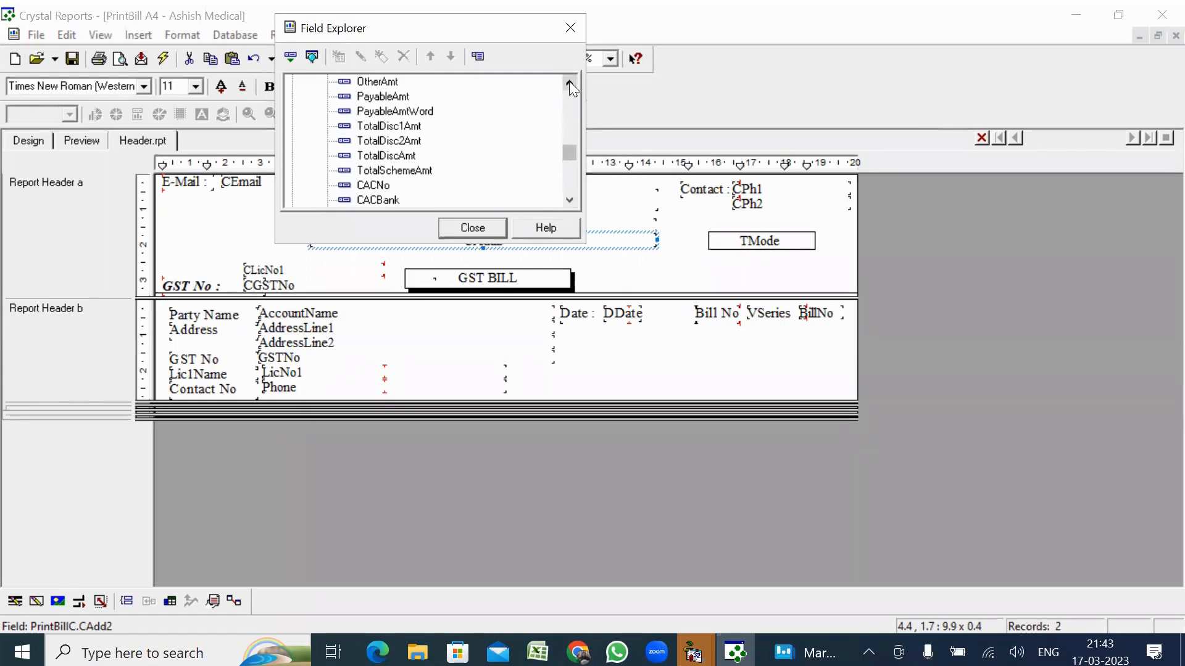
left_click(569, 80)
left_click(570, 80)
left_click(568, 81)
left_click(569, 81)
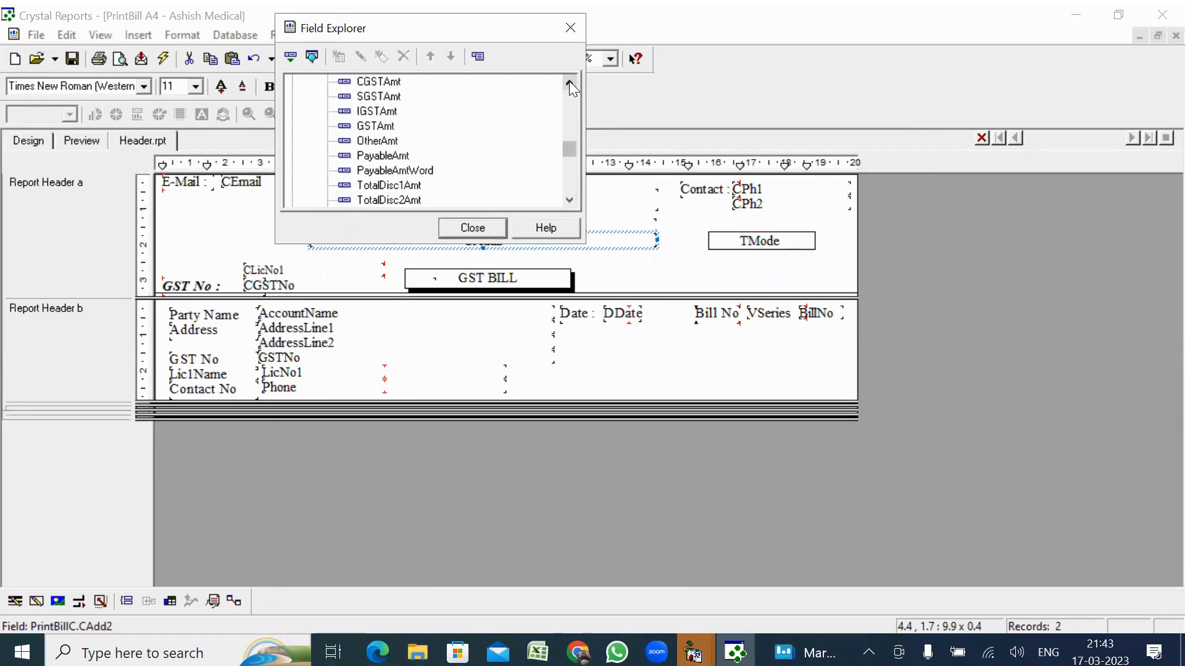
left_click(569, 80)
left_click(569, 81)
left_click(569, 81)
left_click(570, 81)
left_click(570, 80)
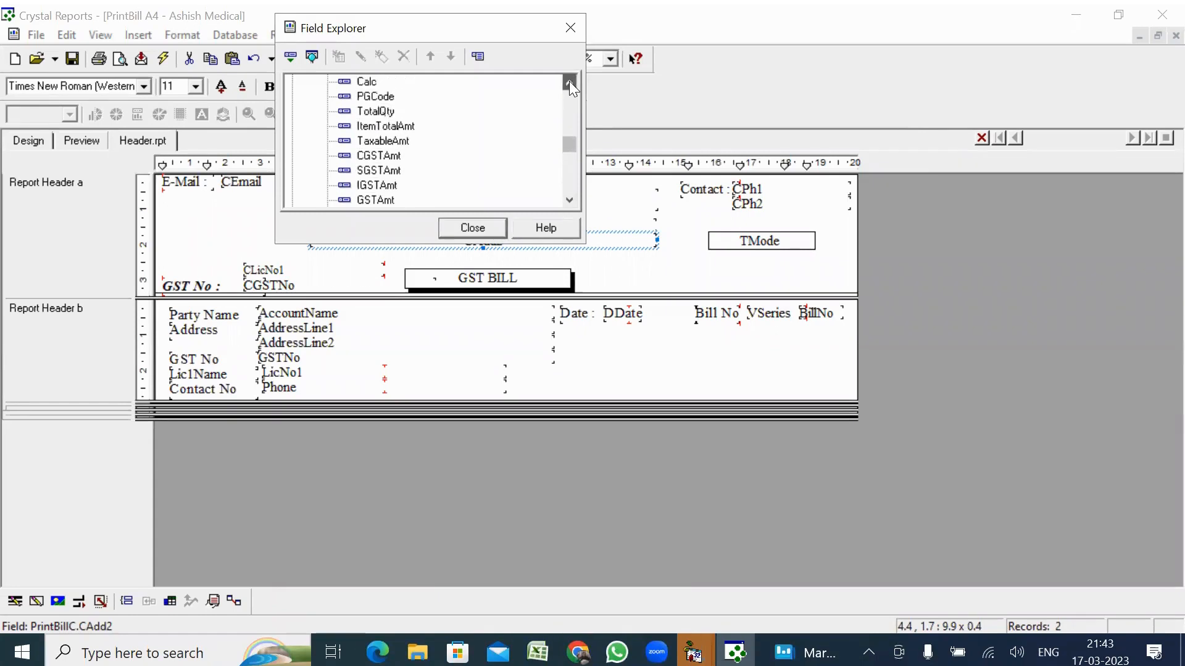
left_click(570, 80)
left_click(569, 80)
left_click(569, 80)
left_click(570, 81)
left_click(569, 81)
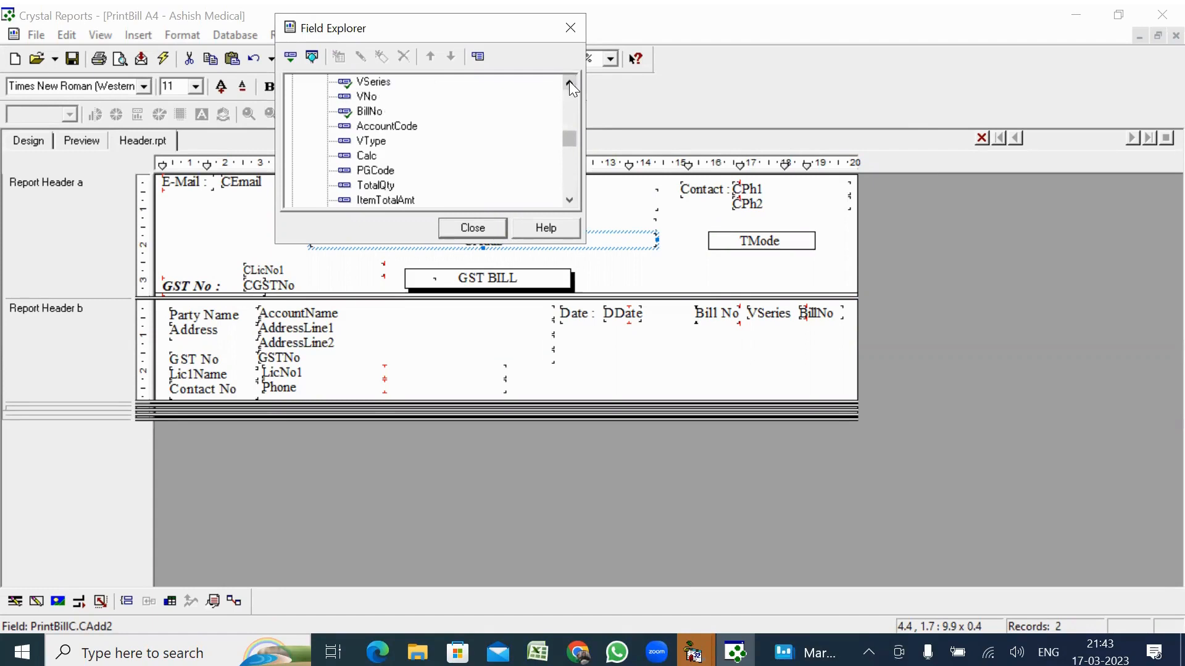
Continue reviewing the field list in reverse, from the bill mode and date through the party's licence fields to AddressLine1
left_click(569, 80)
left_click(569, 81)
left_click(569, 80)
left_click(569, 81)
left_click(569, 81)
left_click(568, 80)
left_click(570, 80)
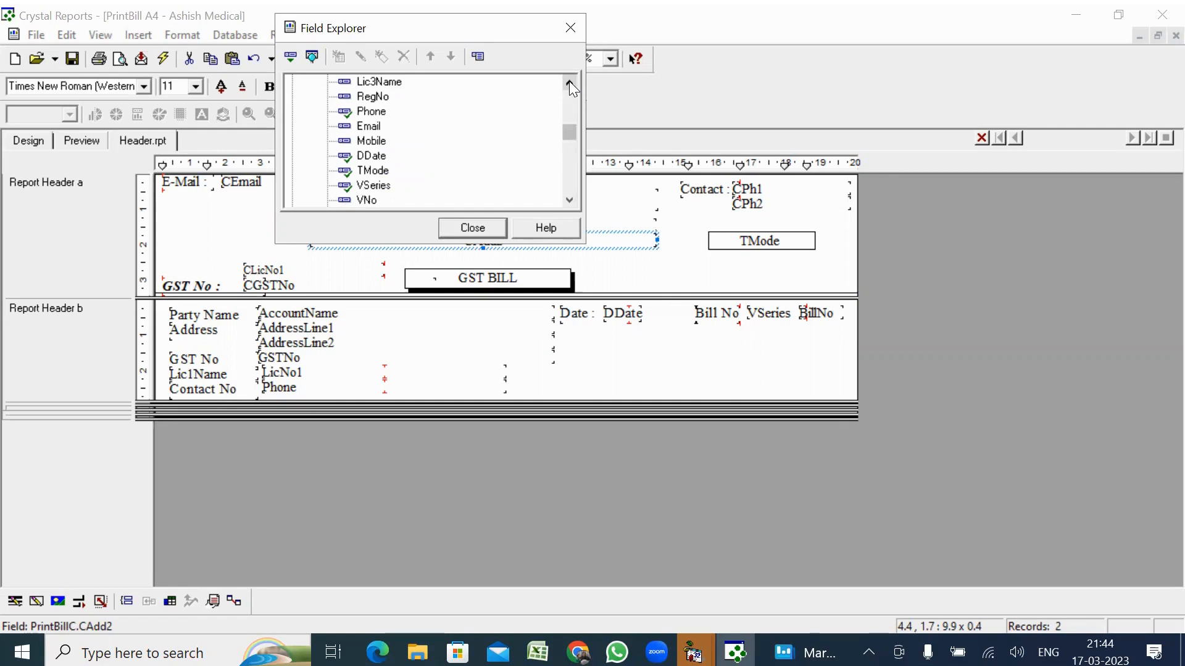
left_click(568, 81)
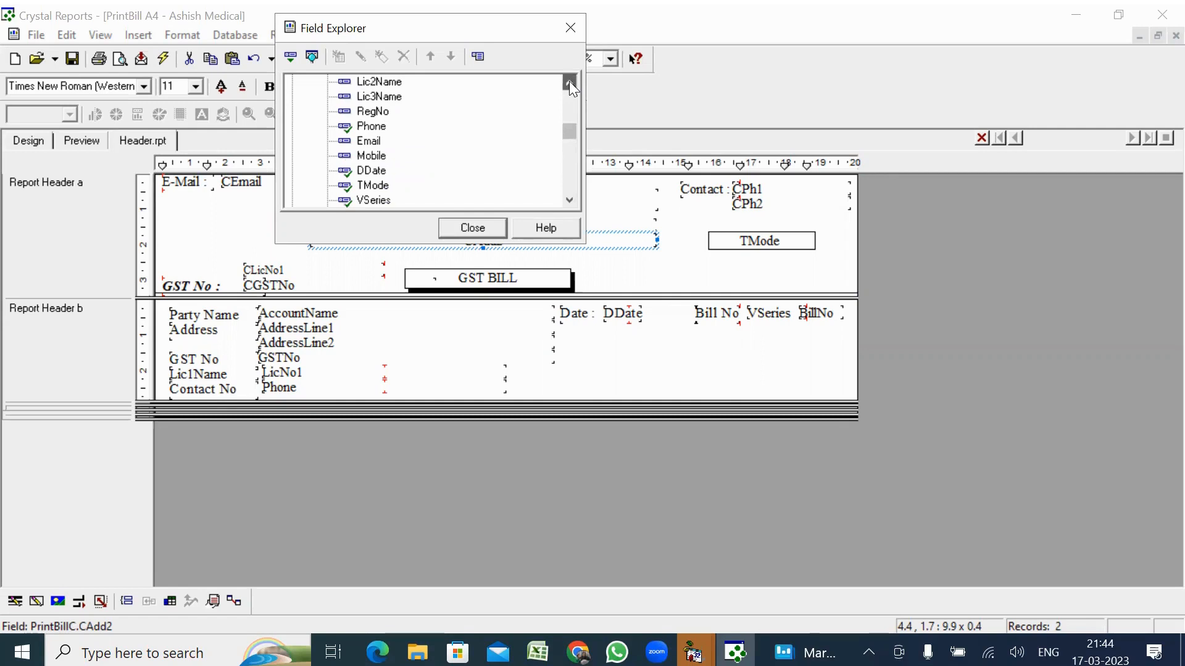
left_click(570, 80)
left_click(569, 81)
left_click(570, 81)
left_click(568, 81)
left_click(569, 81)
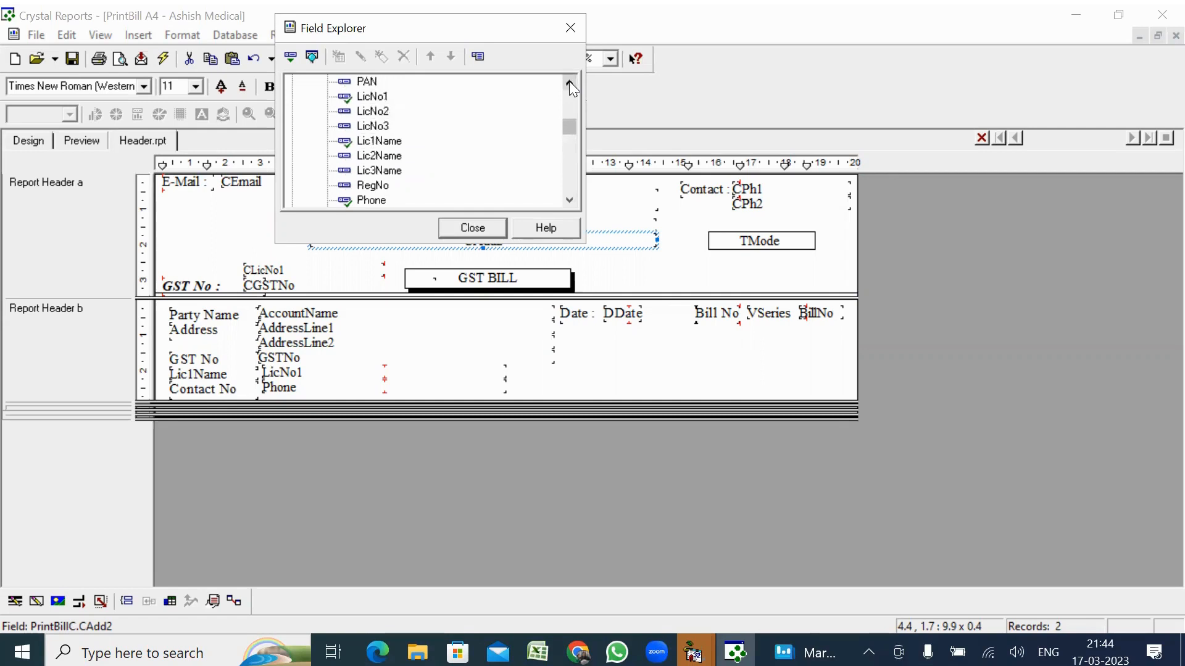
left_click(570, 81)
left_click(568, 81)
left_click(569, 81)
left_click(569, 80)
left_click(570, 81)
left_click(569, 81)
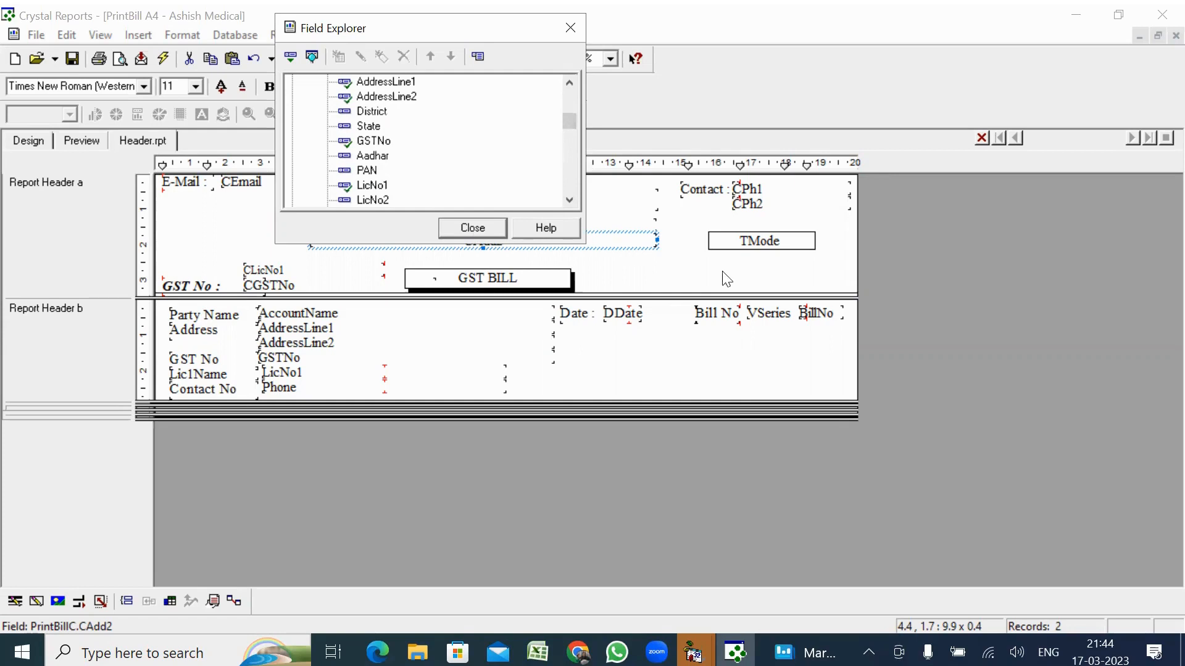
Deselect the CAdd2 field in the report header and close the Field Explorer
left_click(683, 278)
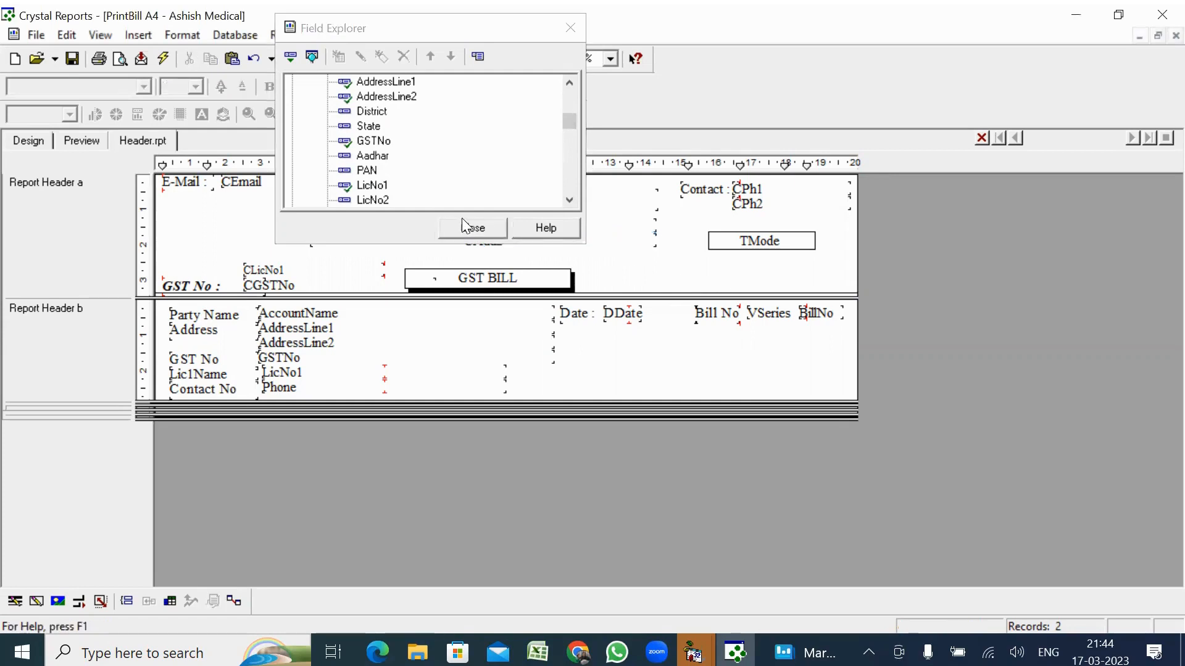
double_click(569, 200)
double_click(569, 201)
double_click(570, 202)
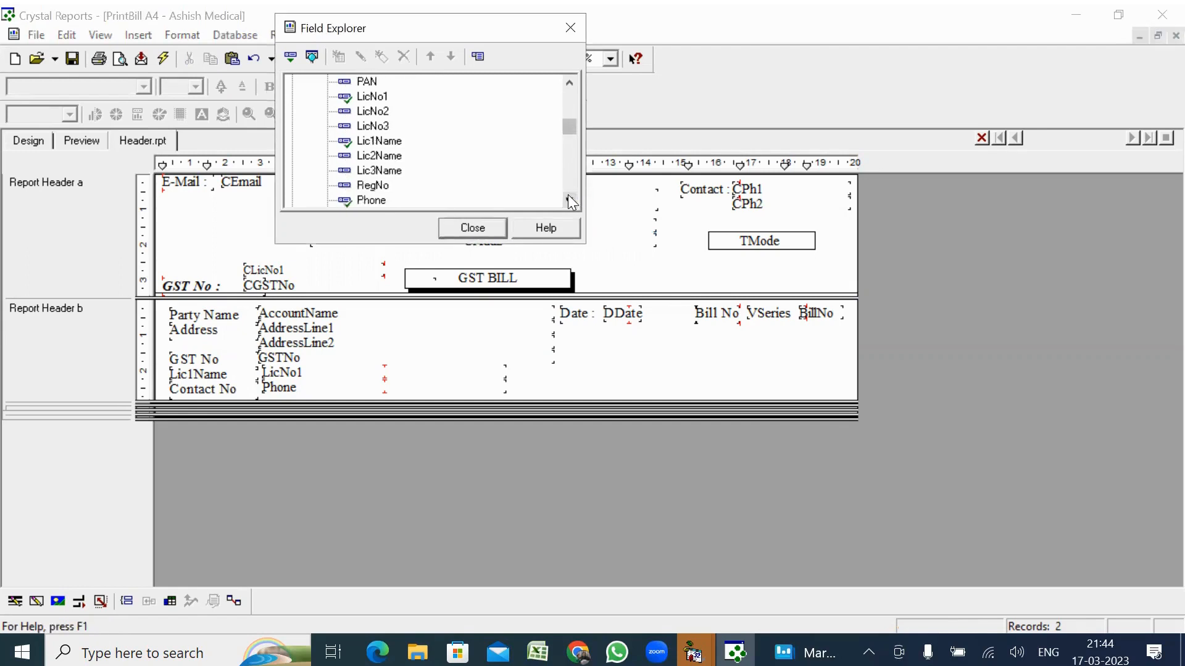
left_click(478, 228)
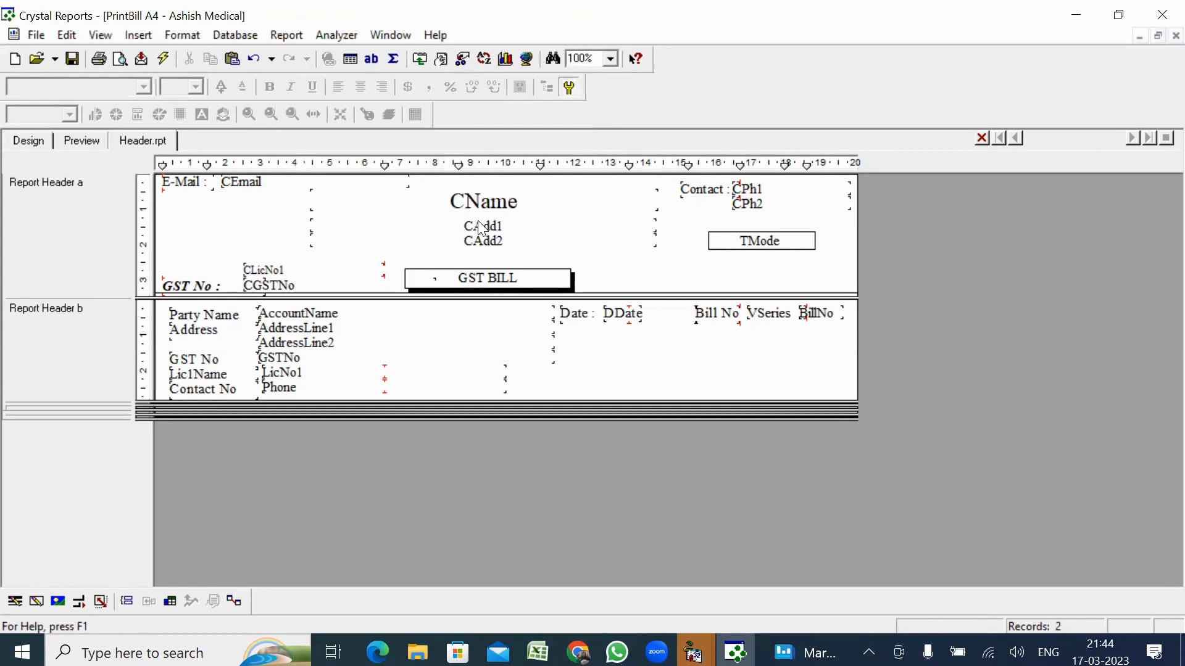
Reopen the Field Explorer and examine the fields from the party's licences and contacts through BillNo to CGSTAmt
left_click(351, 59)
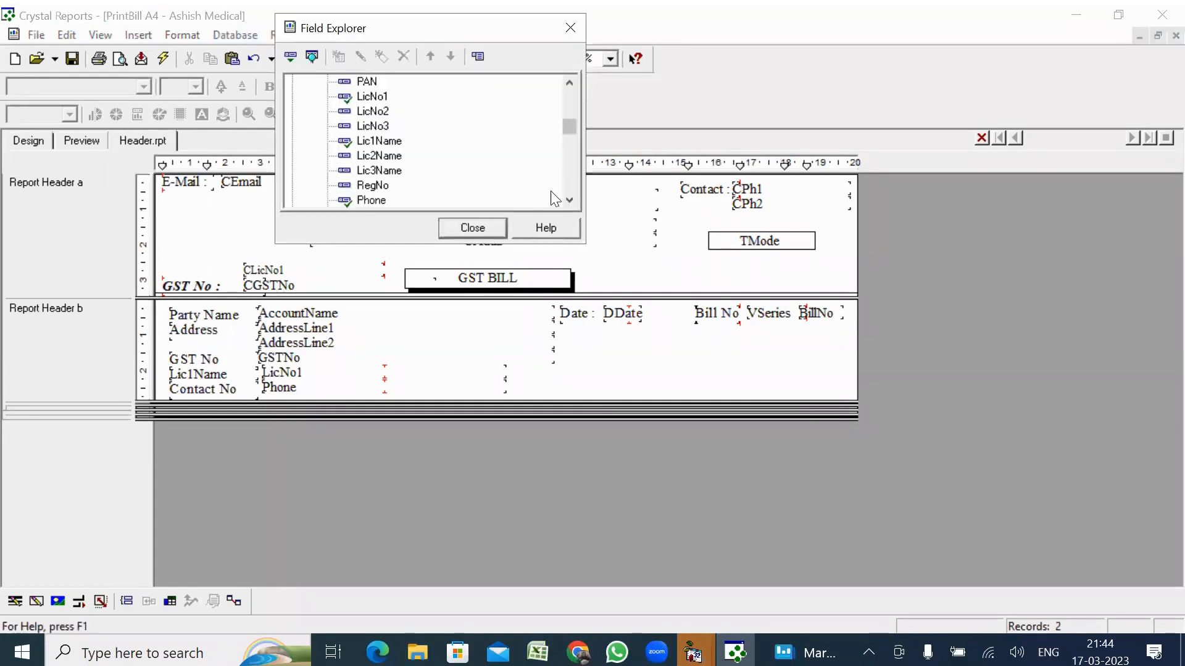
left_click(569, 201)
left_click(568, 202)
left_click(568, 202)
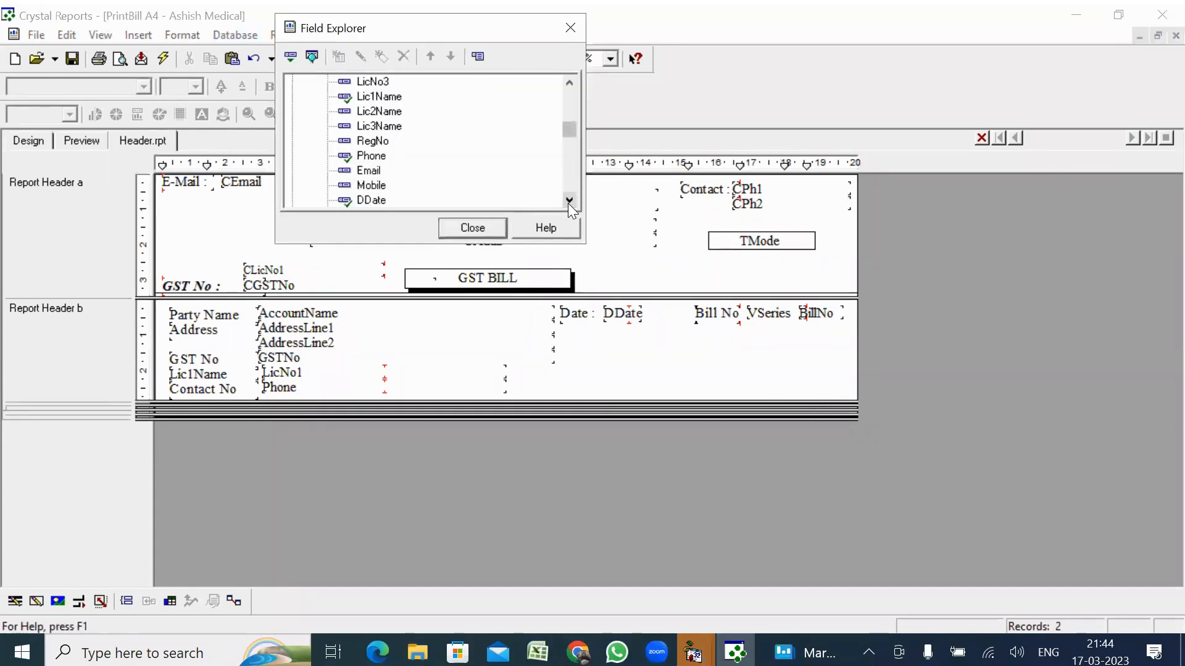
left_click(569, 201)
left_click(569, 201)
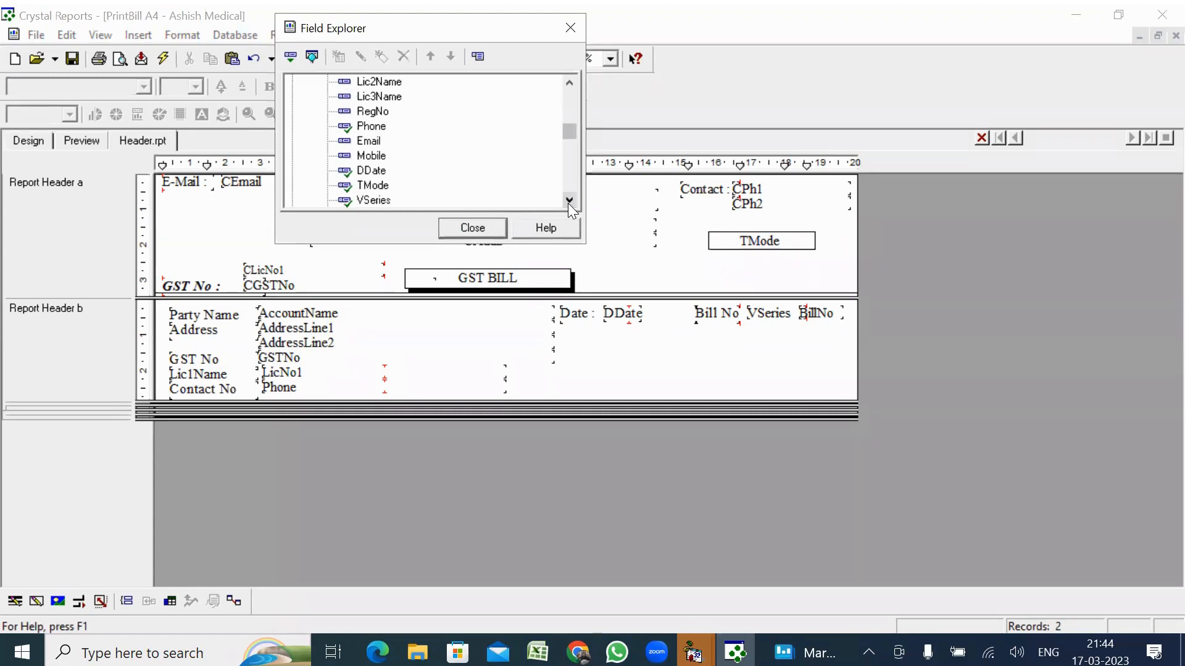
left_click(569, 200)
left_click(569, 202)
left_click(569, 201)
left_click(568, 201)
left_click(569, 200)
left_click(568, 201)
left_click(569, 201)
left_click(569, 200)
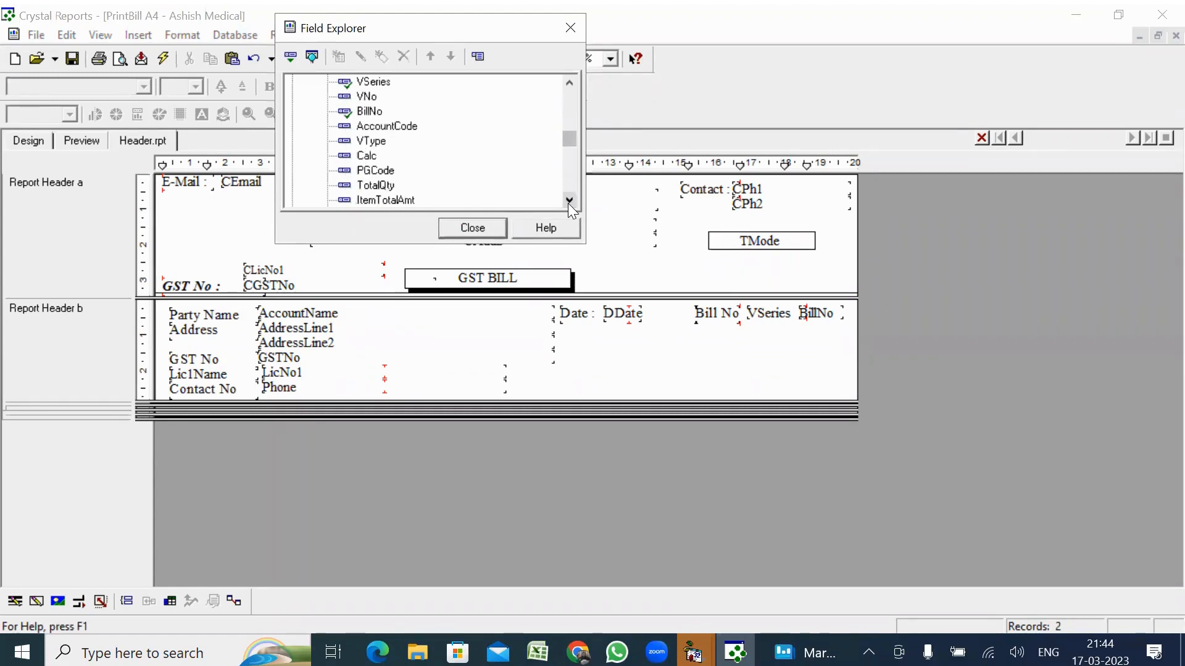
left_click(569, 201)
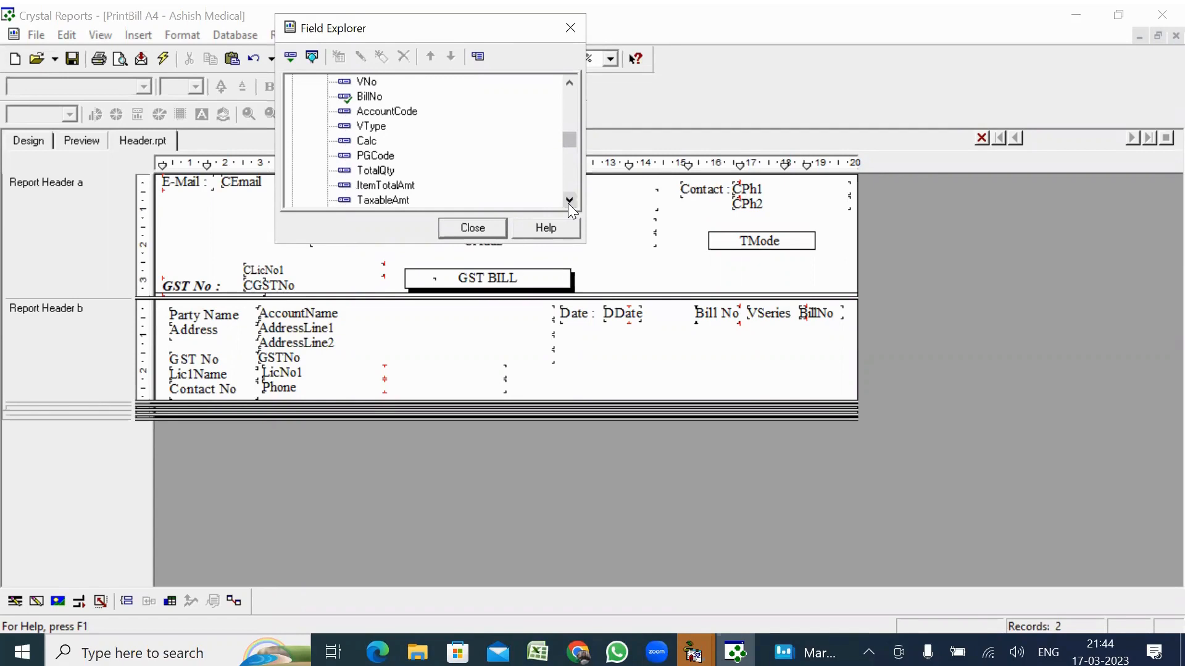
left_click(569, 201)
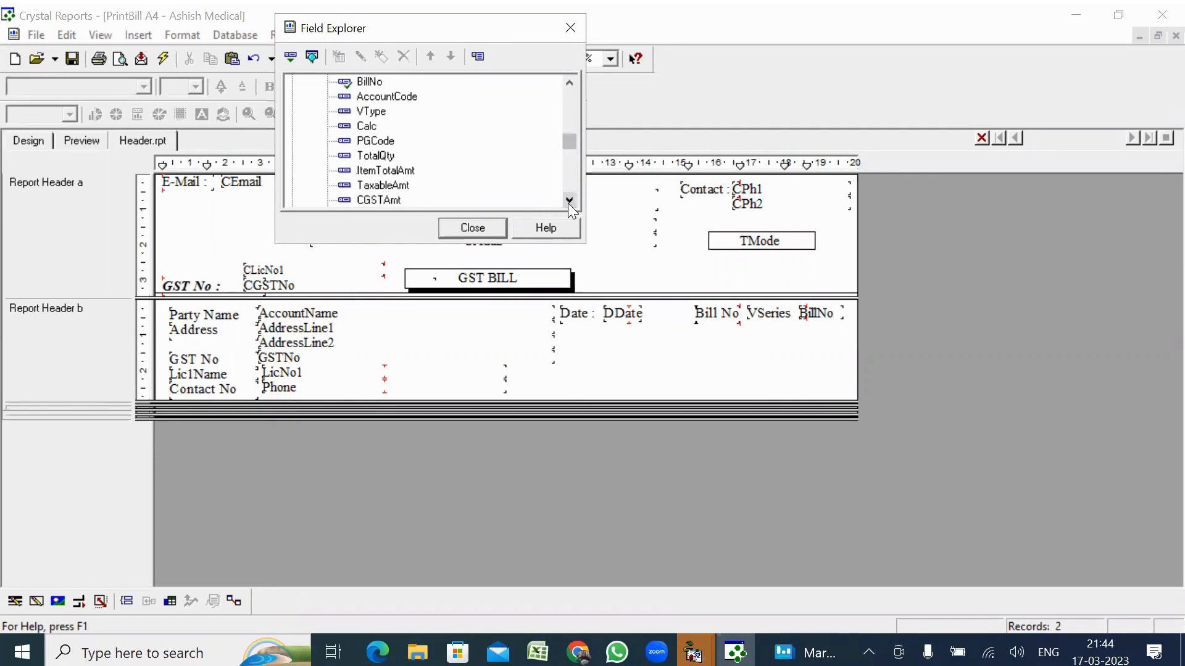
Insert the party's Aadhar database field into Report Header b, below the Bill No label
left_click(569, 82)
left_click(569, 81)
left_click(570, 81)
left_click(569, 82)
left_click(569, 82)
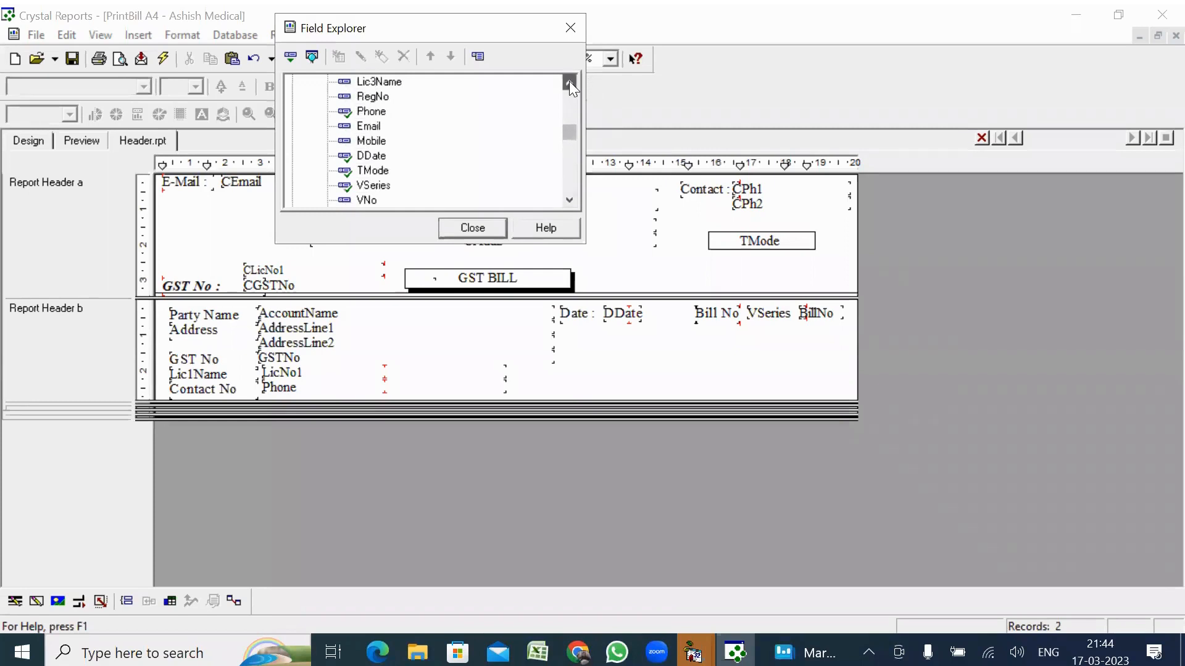
left_click(569, 82)
left_click(568, 82)
left_click(570, 82)
left_click(570, 82)
left_click(569, 82)
left_click(569, 82)
left_click(569, 82)
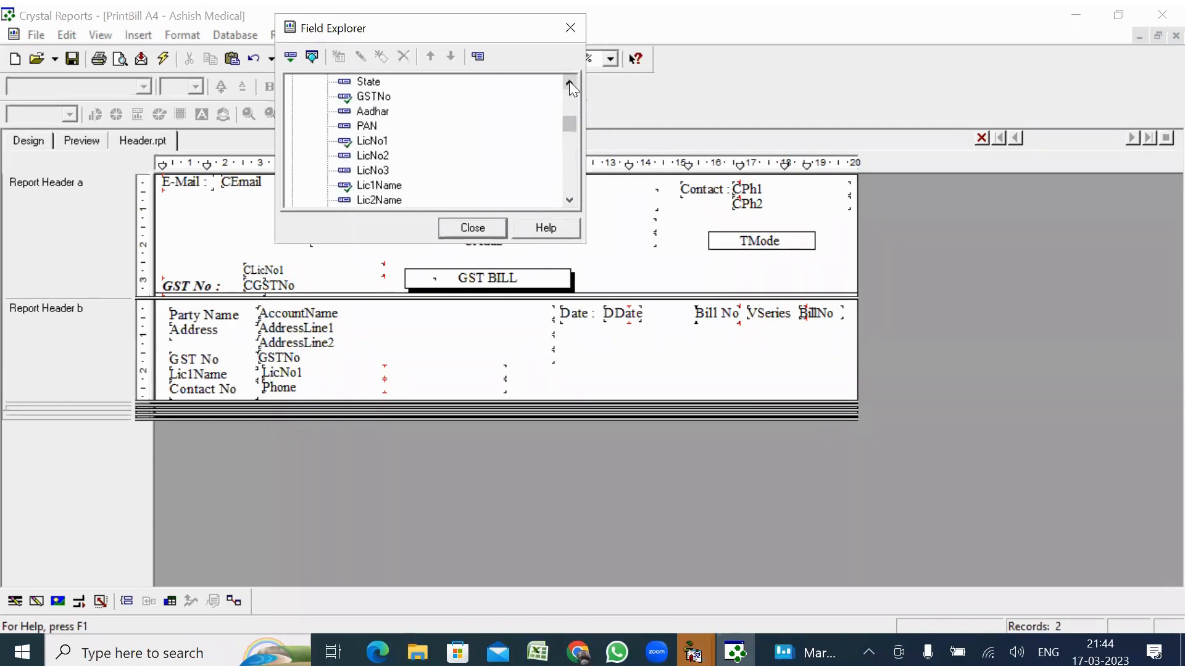
left_click(570, 82)
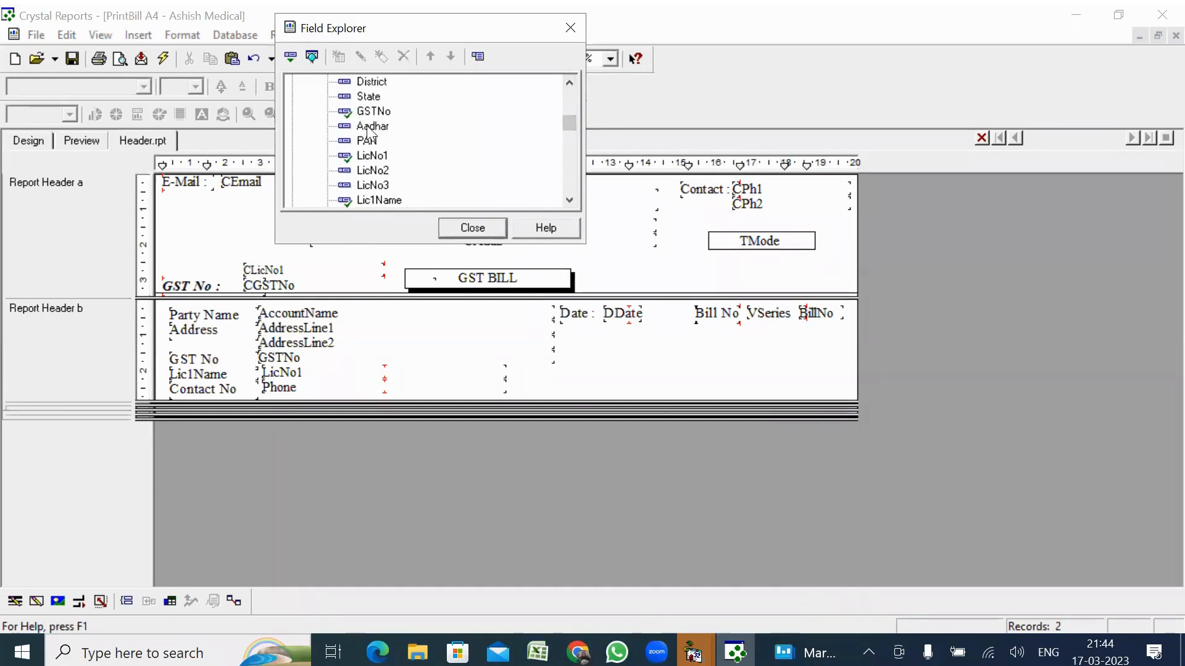
left_click_drag(366, 125, 696, 337)
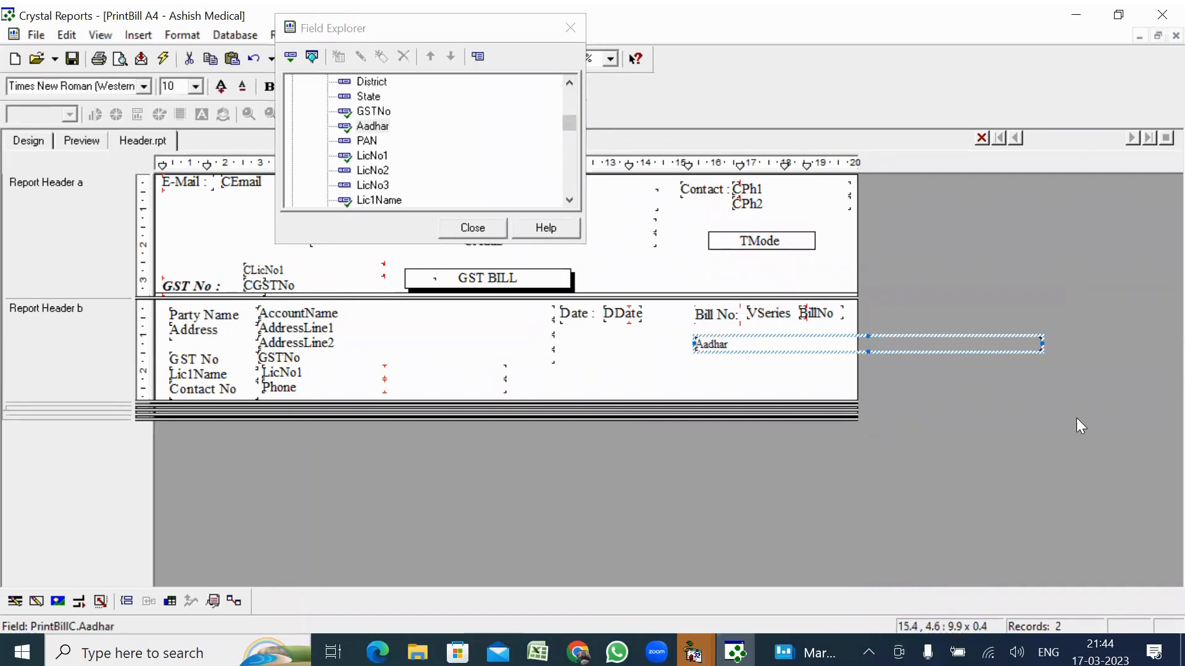
Narrow the Aadhar field to about 4.4 wide so it ends within the page's right edge
key("shift+Left")
key("shift+Left")
key("shift+Left")
key("shift+Left")
key("shift+Left")
key("shift+Left")
key("shift+Left")
key("shift+Left")
key("shift+Left")
key("shift+Left")
key("shift+Left")
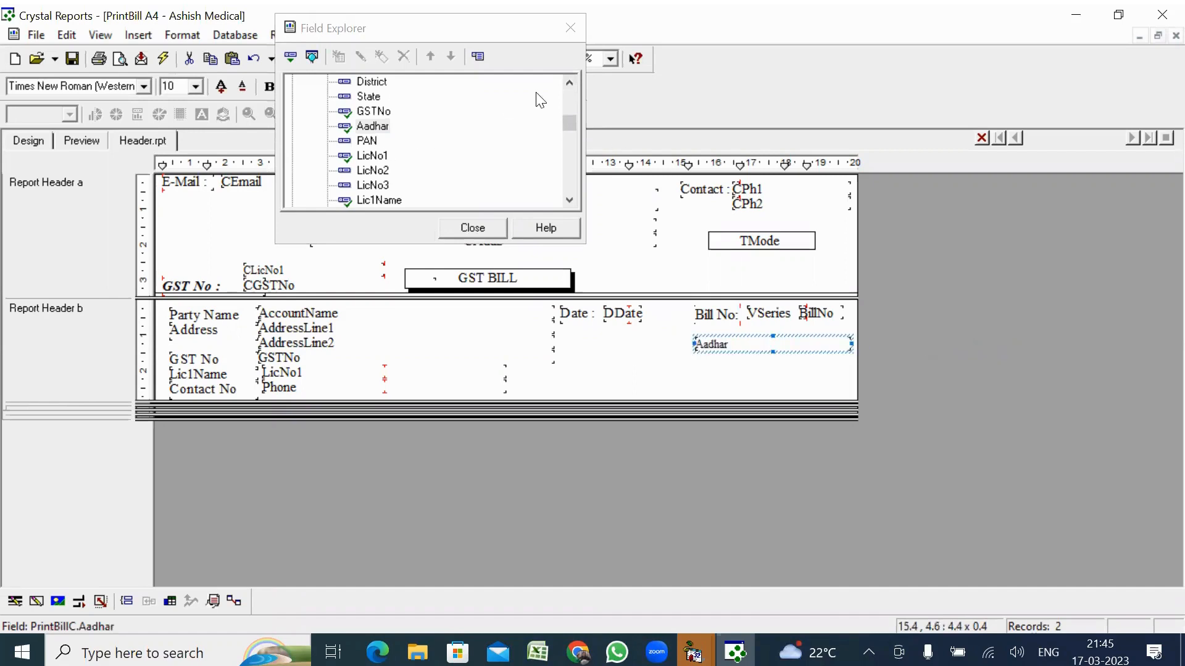
Insert the party's District field into Report Header b, below Aadhar, and narrow it to about 3.4 wide
left_click(374, 82)
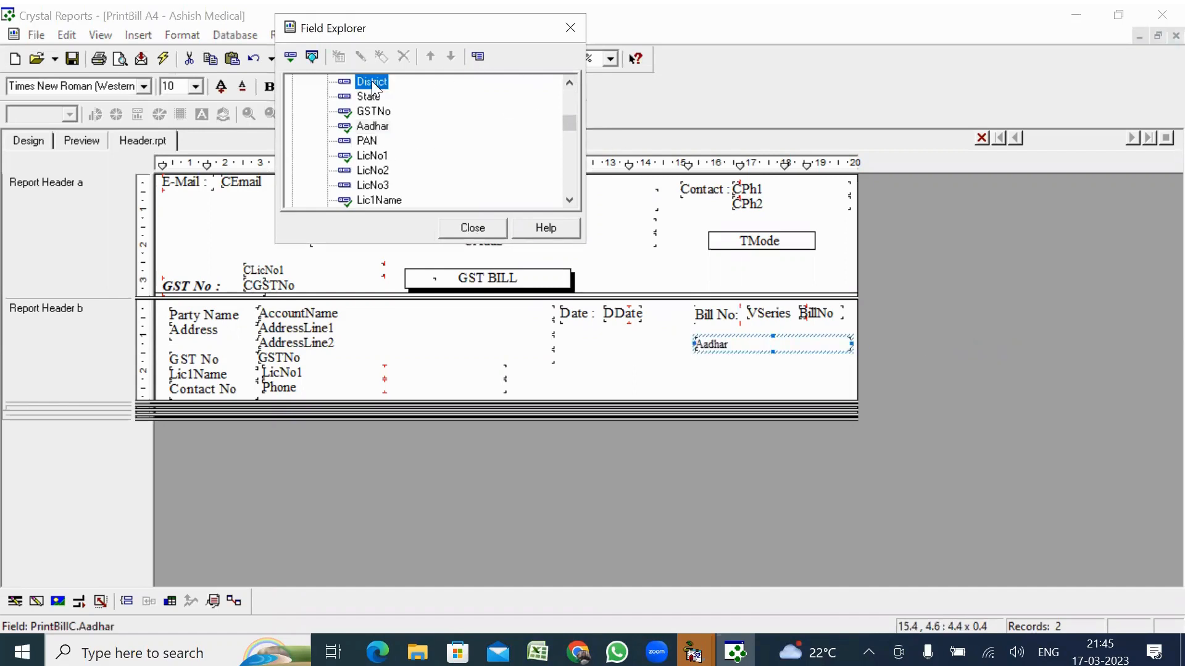
left_click_drag(373, 85, 697, 364)
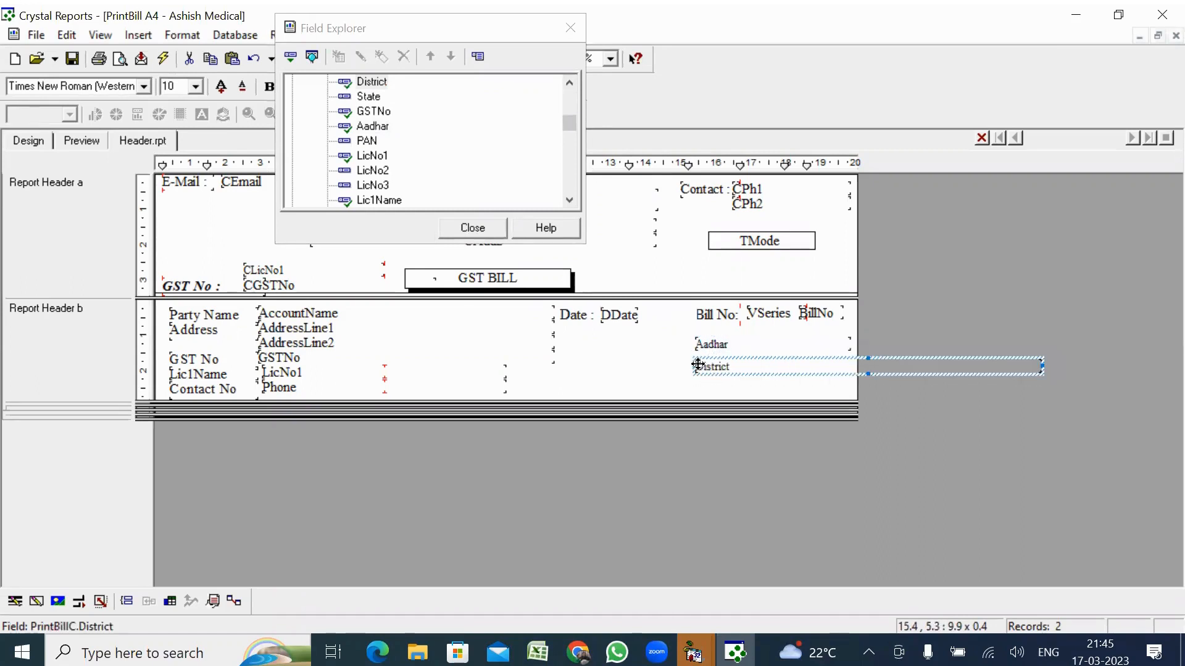
key("shift+Left")
key("shift+Left")
key("shift+Left")
key("shift+Left")
key("shift+Left")
key("shift+Left")
key("shift+Left")
key("shift+Left")
key("shift+Left")
key("shift+Left")
key("shift+Left")
key("shift+Left")
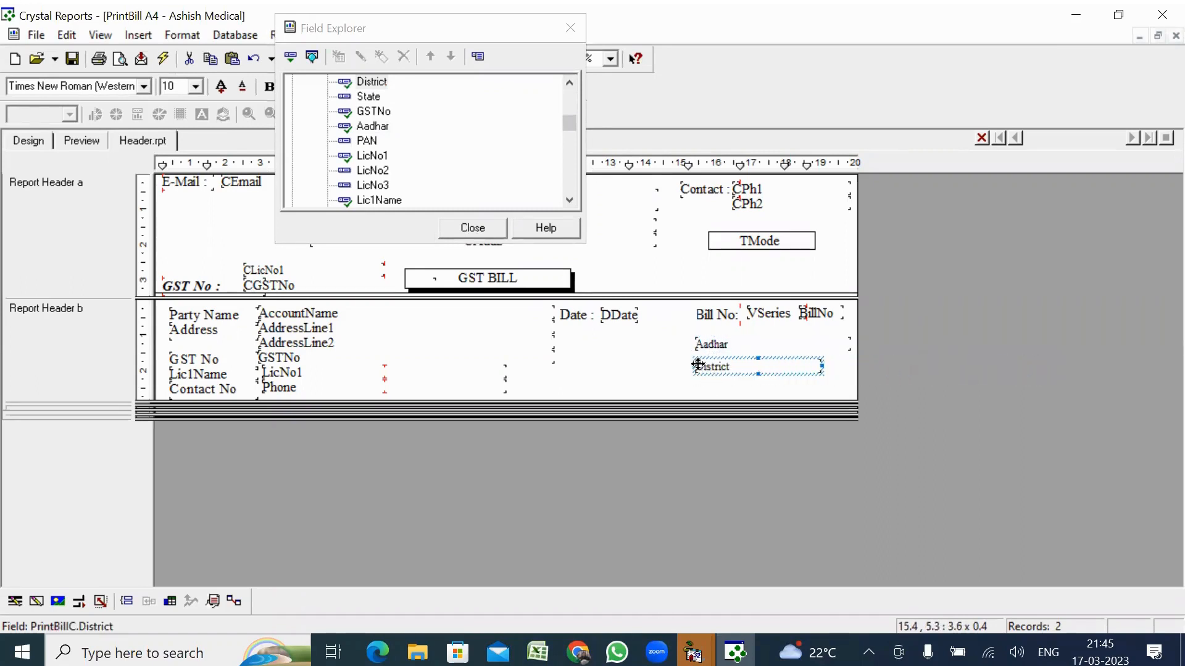
left_click(319, 347)
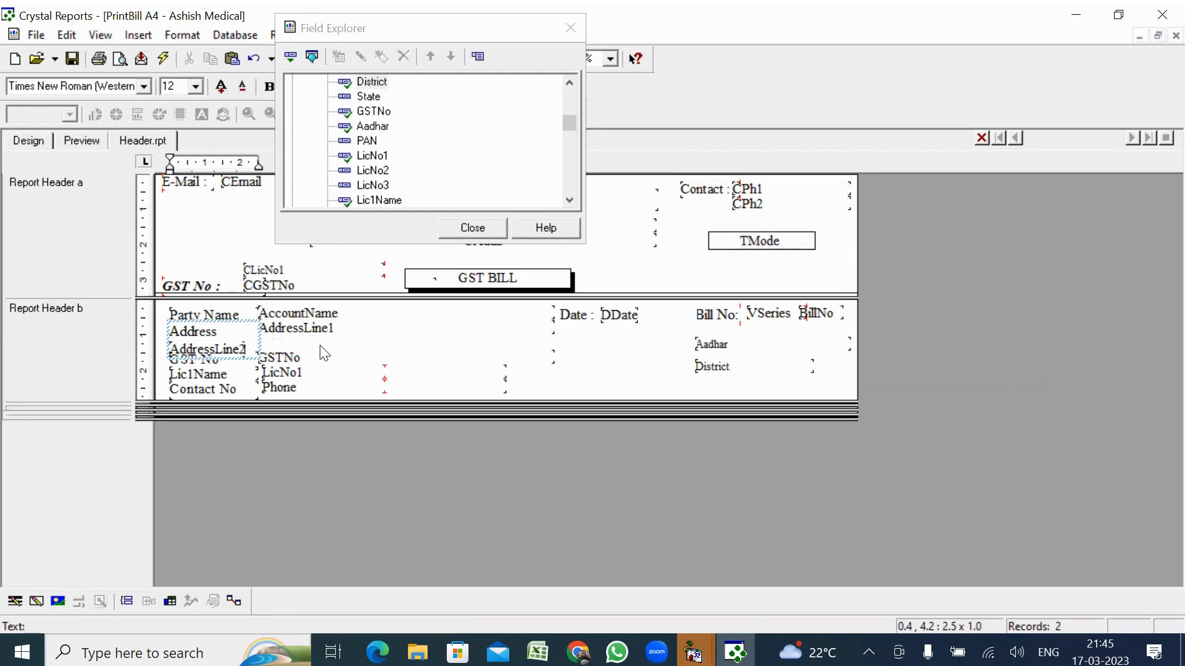
key("ctrl+z")
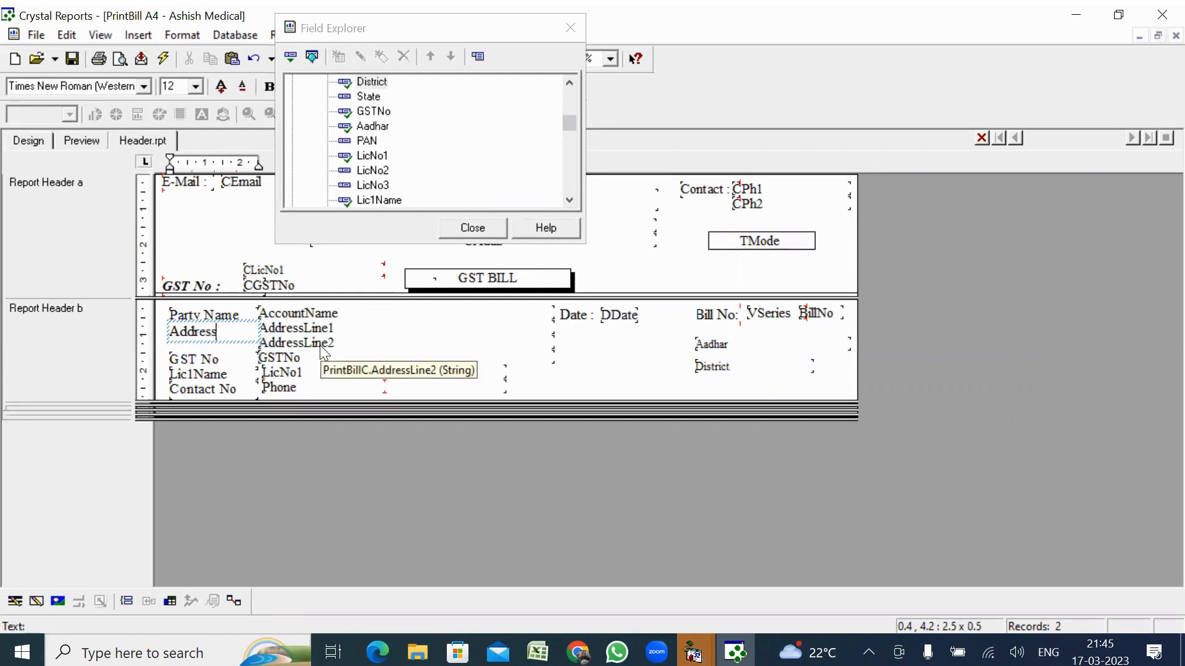
left_click(212, 351)
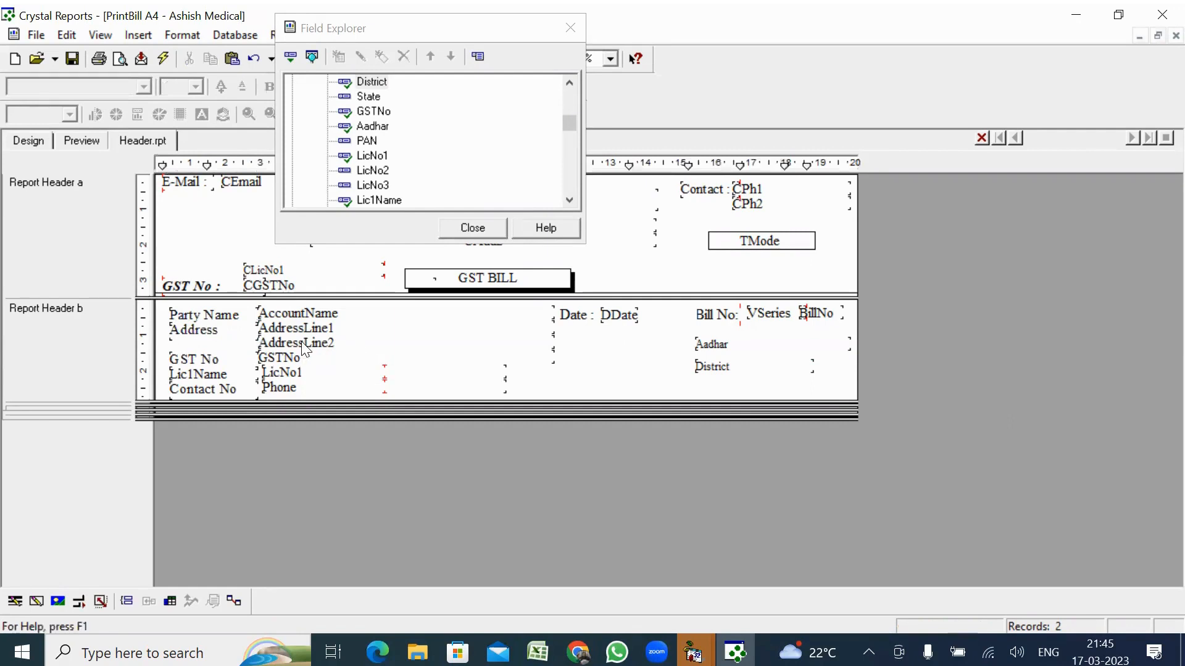
Narrow the AddressLine2 field to about 5.1 wide and place the District field beside it, about 3.2 wide
left_click(301, 342)
left_click_drag(557, 342, 438, 342)
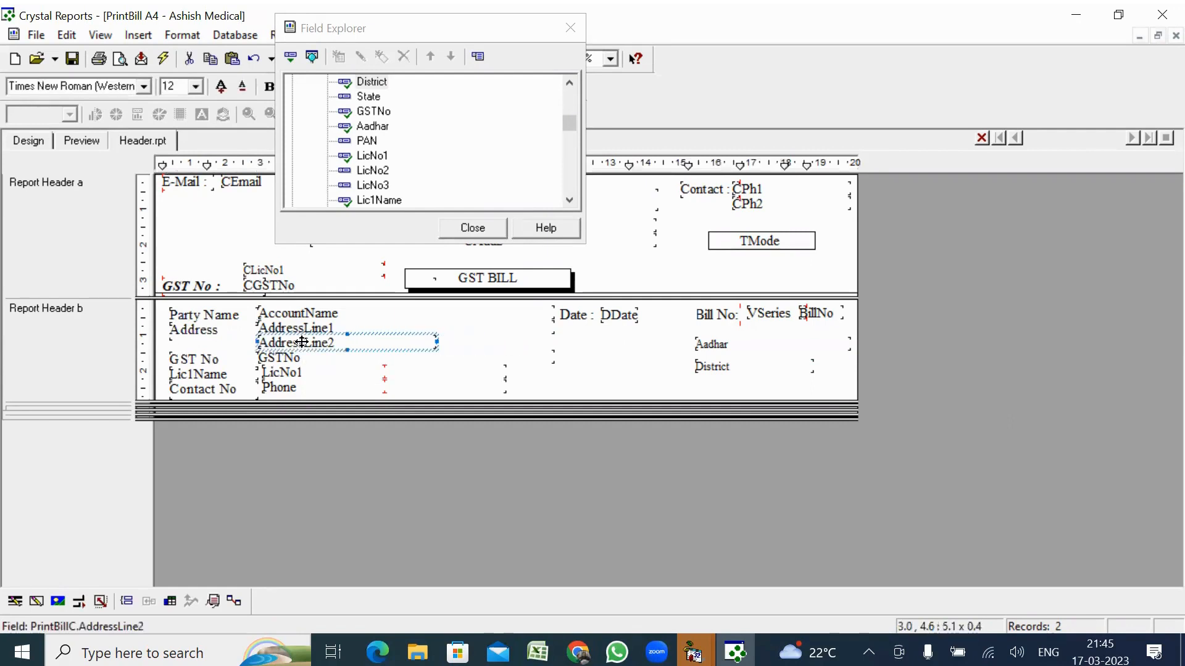
left_click(710, 368)
key("Up")
key("Up")
key("Up")
key("Left")
key("Left")
key("Left")
key("Left")
key("Left")
key("Left")
key("Left")
key("Left")
key("Left")
key("Left")
key("Left")
key("Left")
key("Left")
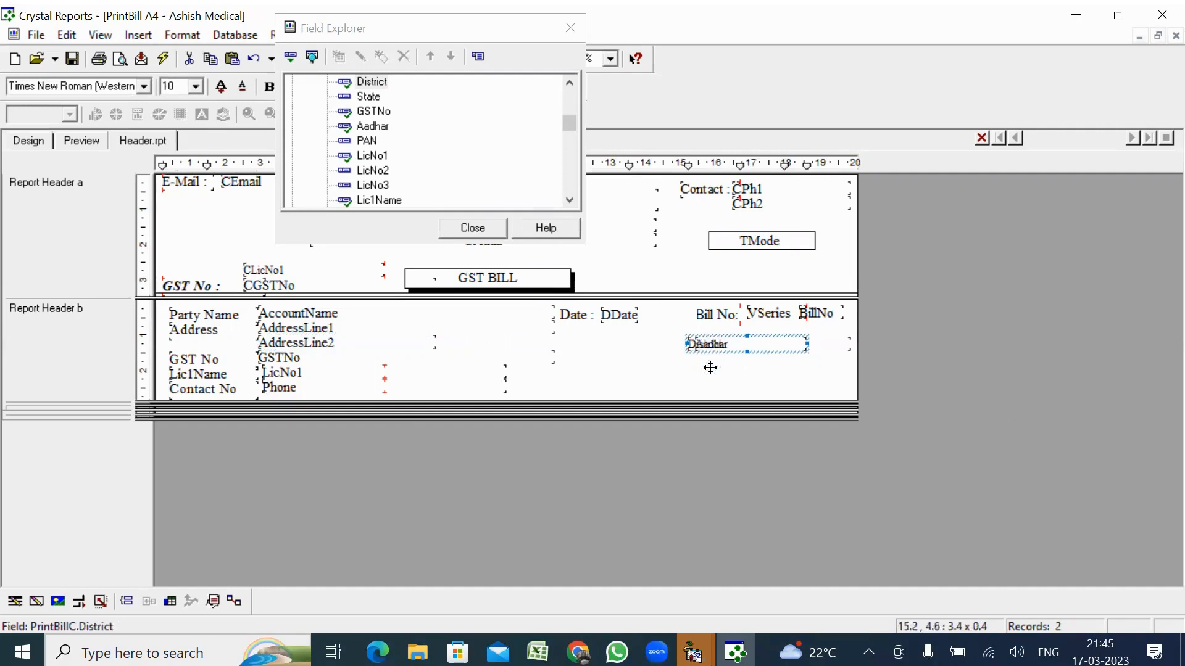
key("Left")
key("Left")
key("Left")
key("Left")
key("Left")
key("Left")
key("Left")
key("Left")
key("Left")
key("Left")
key("Left")
key("Left")
key("Left")
key("Left")
key("Left")
key("Left")
key("Left")
key("Left")
key("Left")
key("Left")
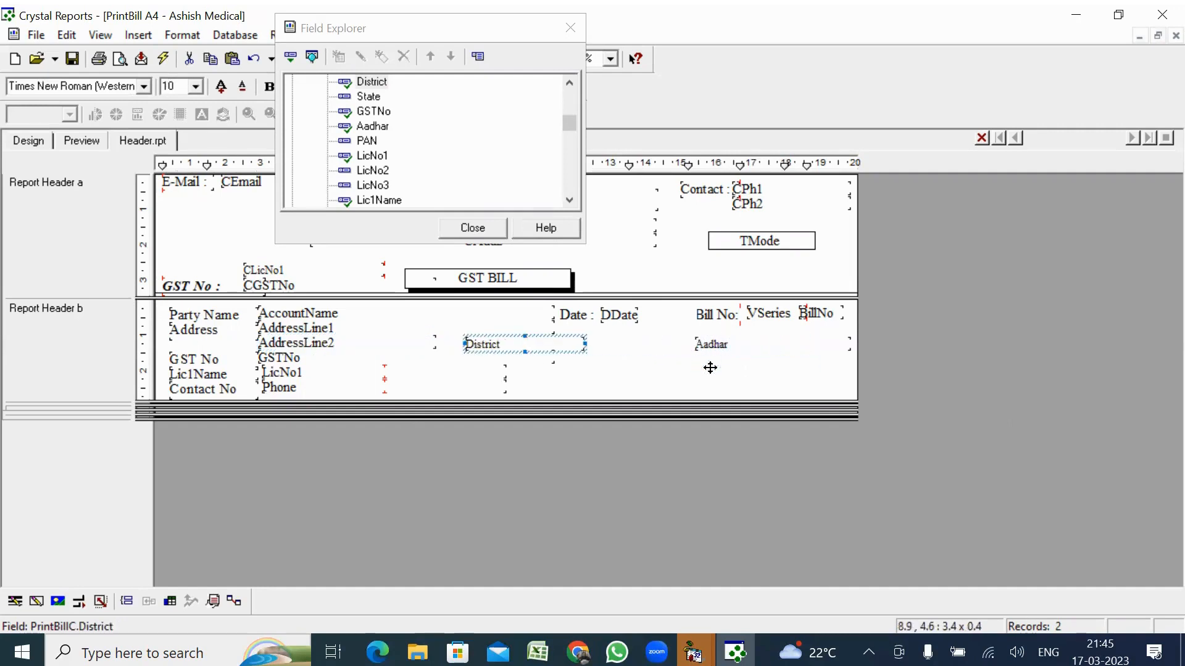
key("shift+Left")
key("shift+Left")
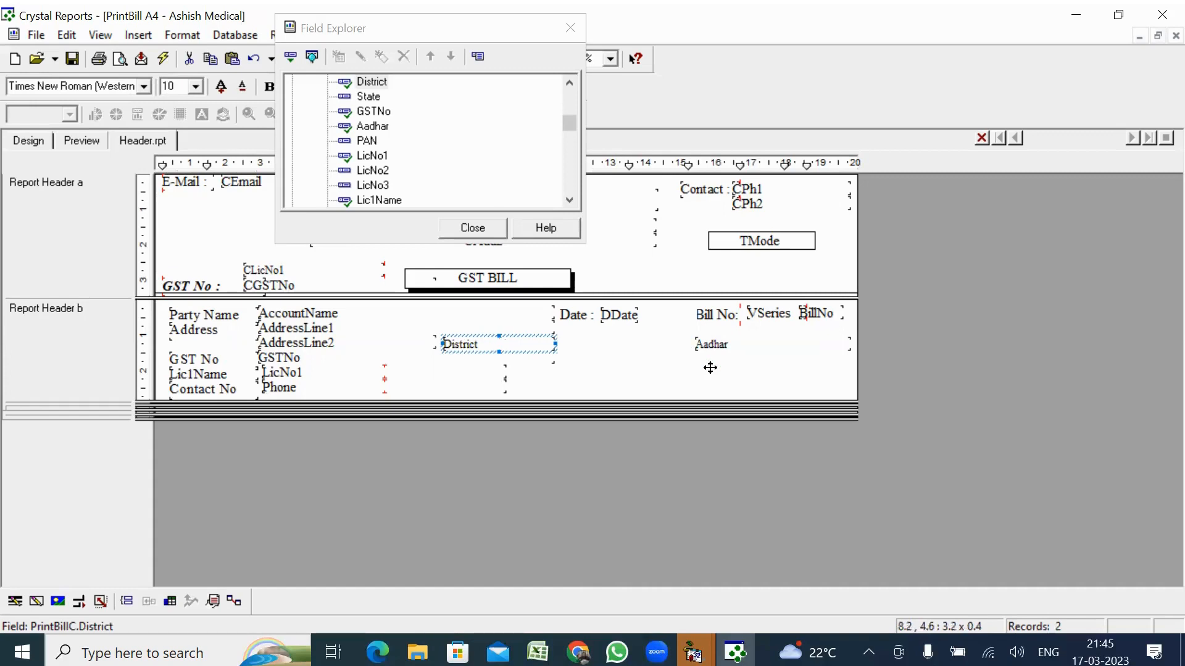
Close the Field Explorer and preview the bill with the main report and subreport data refreshed
left_click(475, 229)
left_click(92, 144)
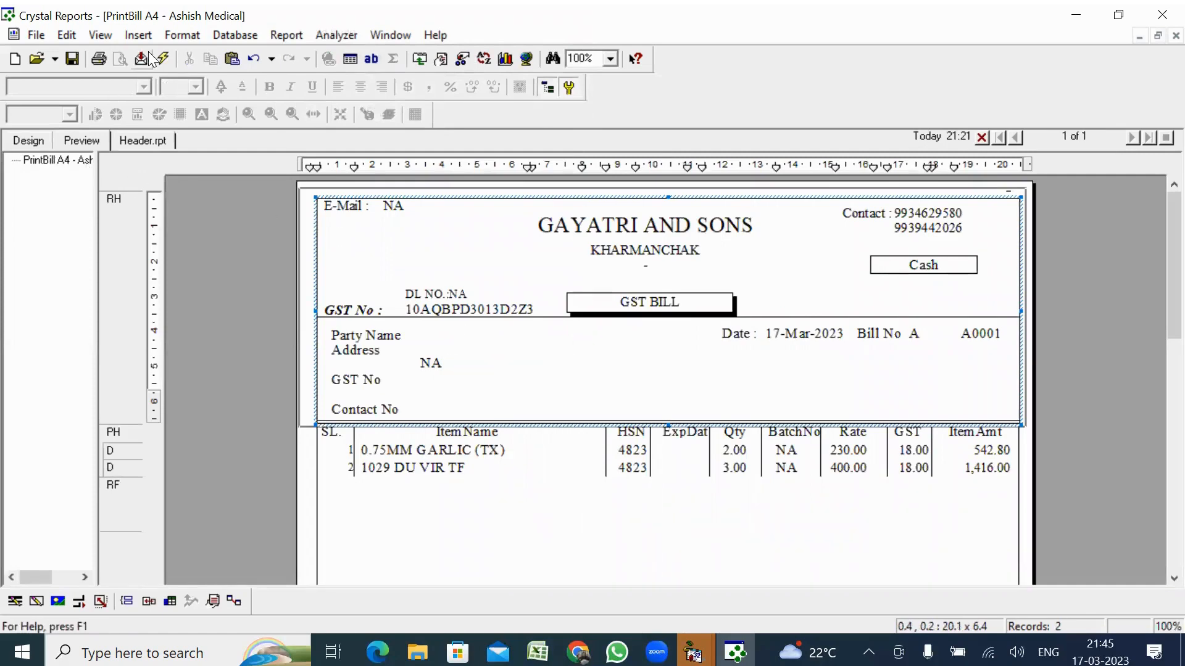
left_click(164, 58)
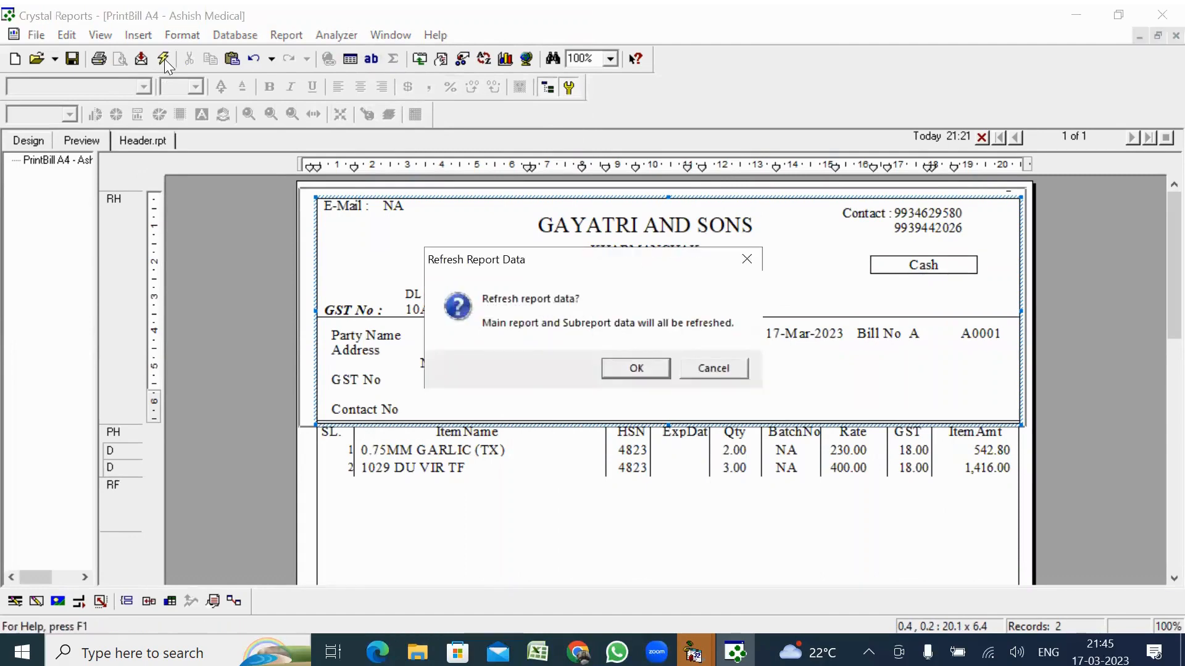
key("Return")
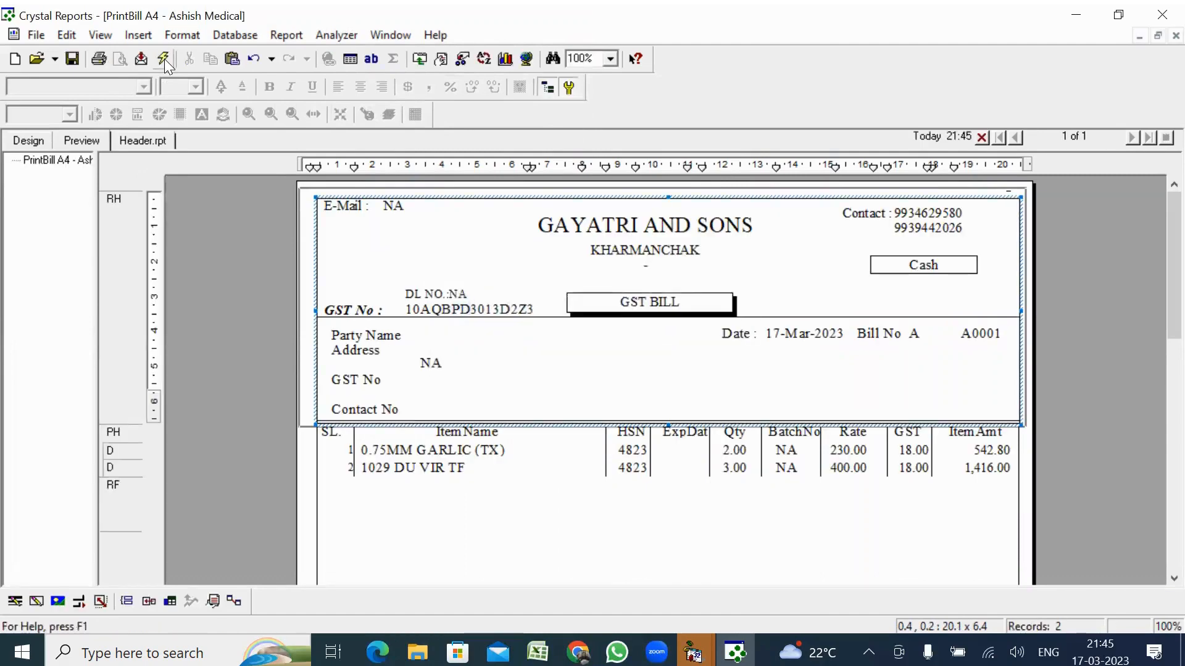
left_click(398, 518)
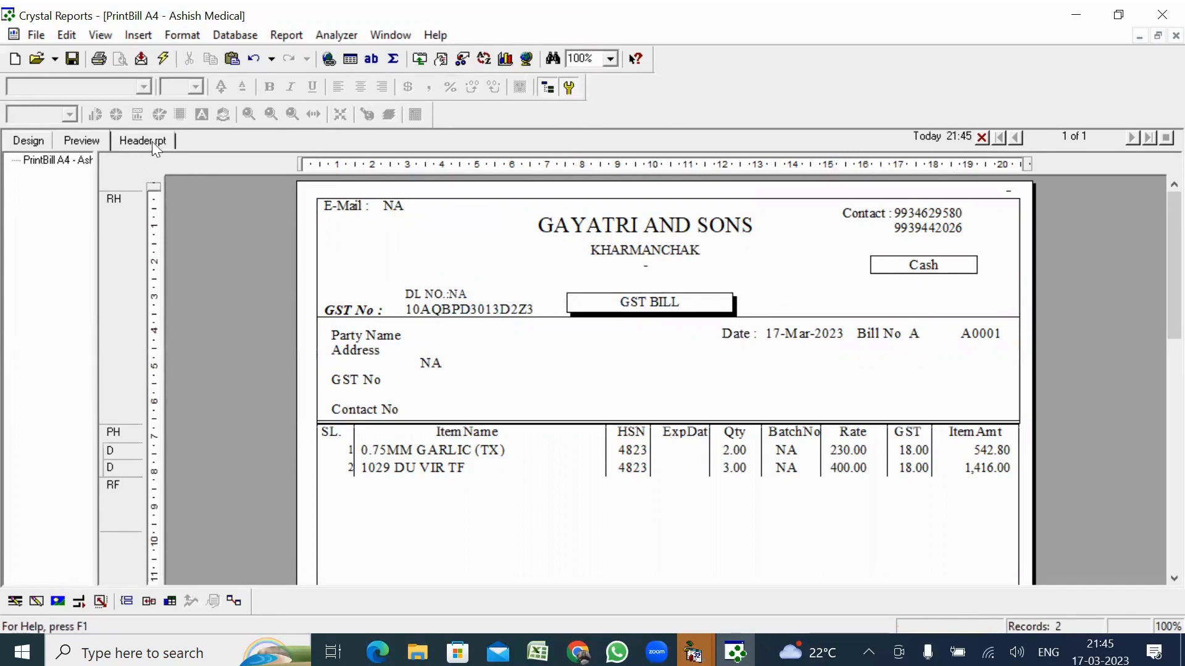
Return to the Header.rpt subreport design and insert the company's CDist field into Report Header a, beside the GST BILL box
left_click(26, 142)
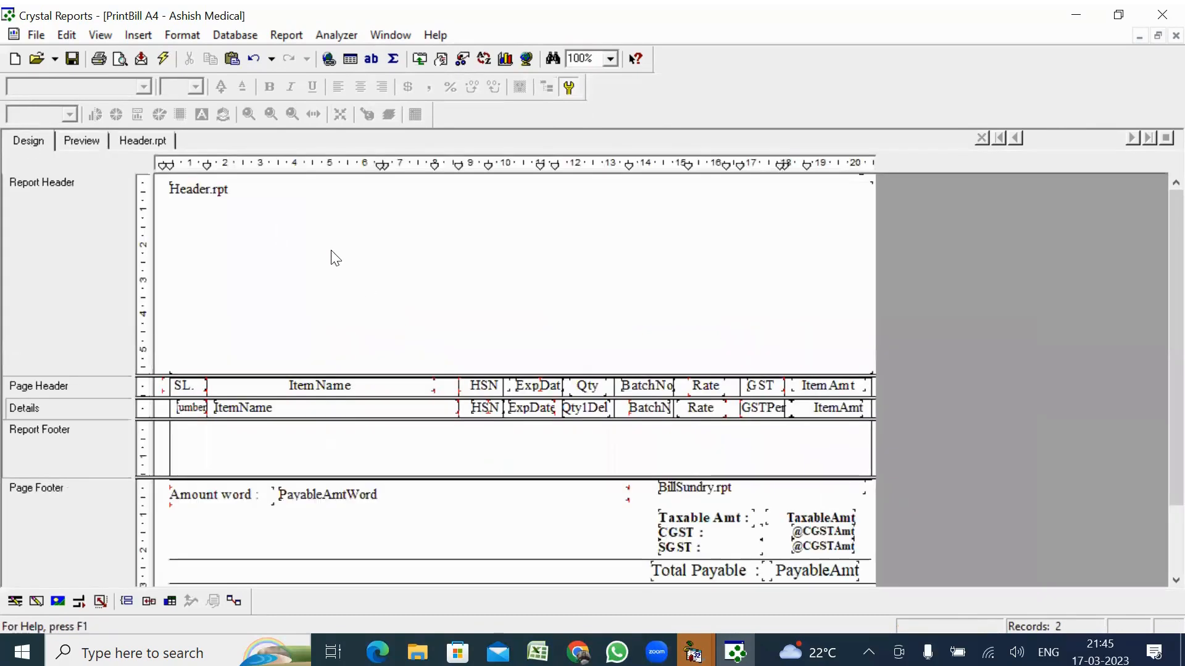
double_click(318, 231)
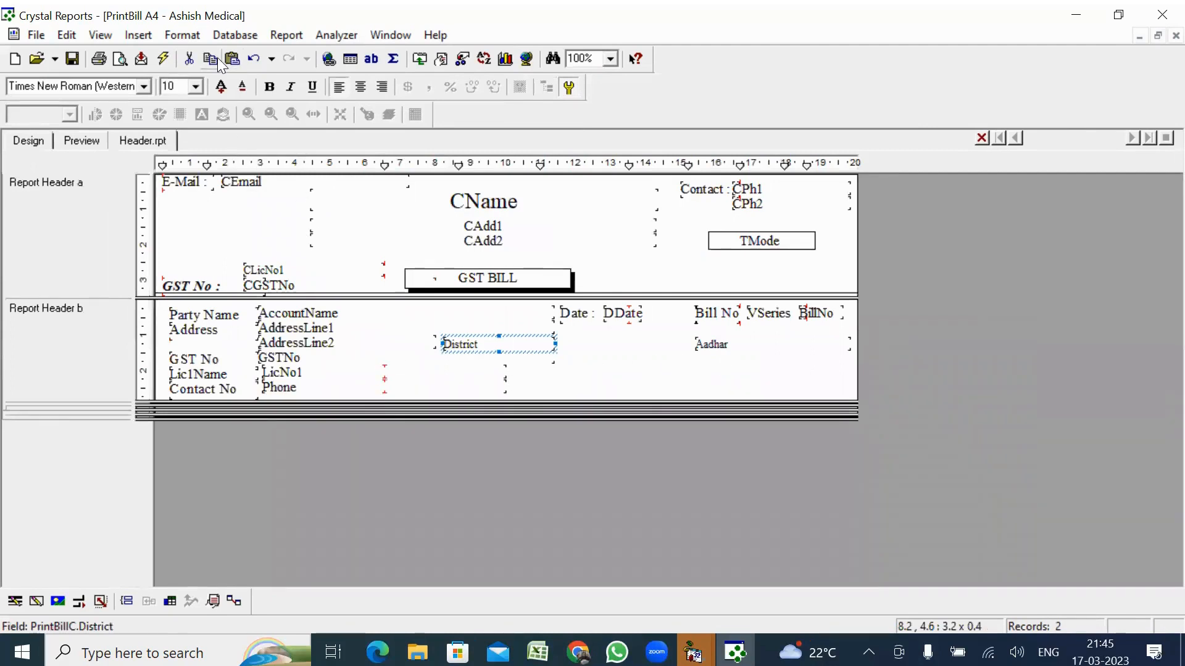
left_click(352, 64)
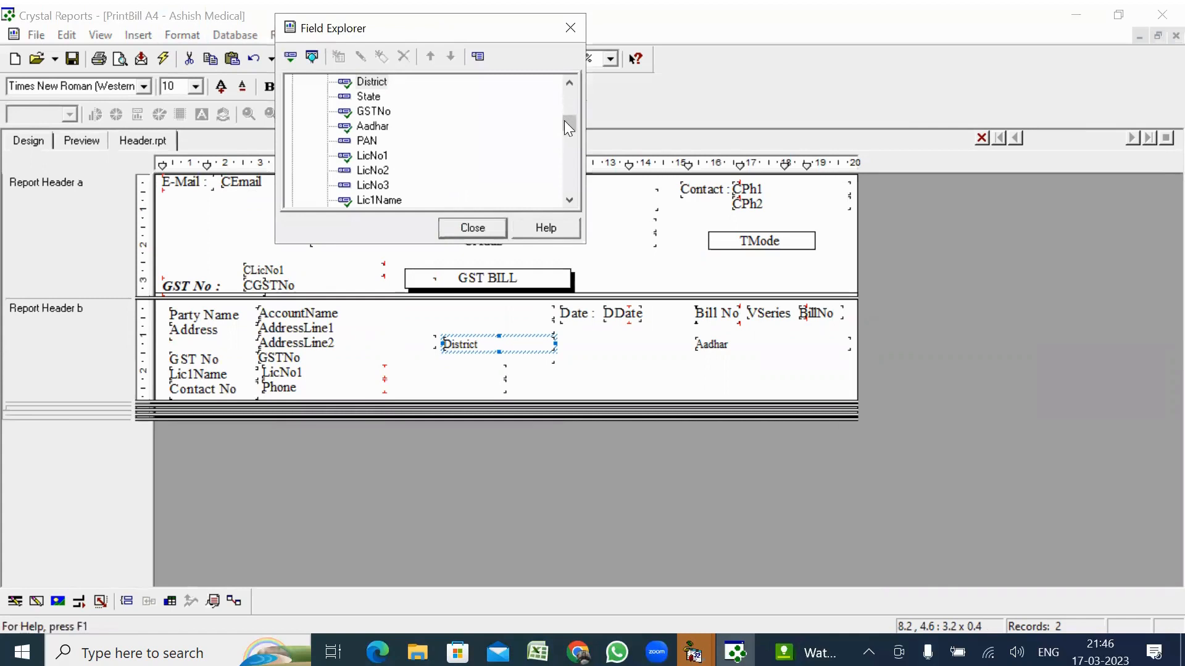
left_click_drag(563, 121, 571, 83)
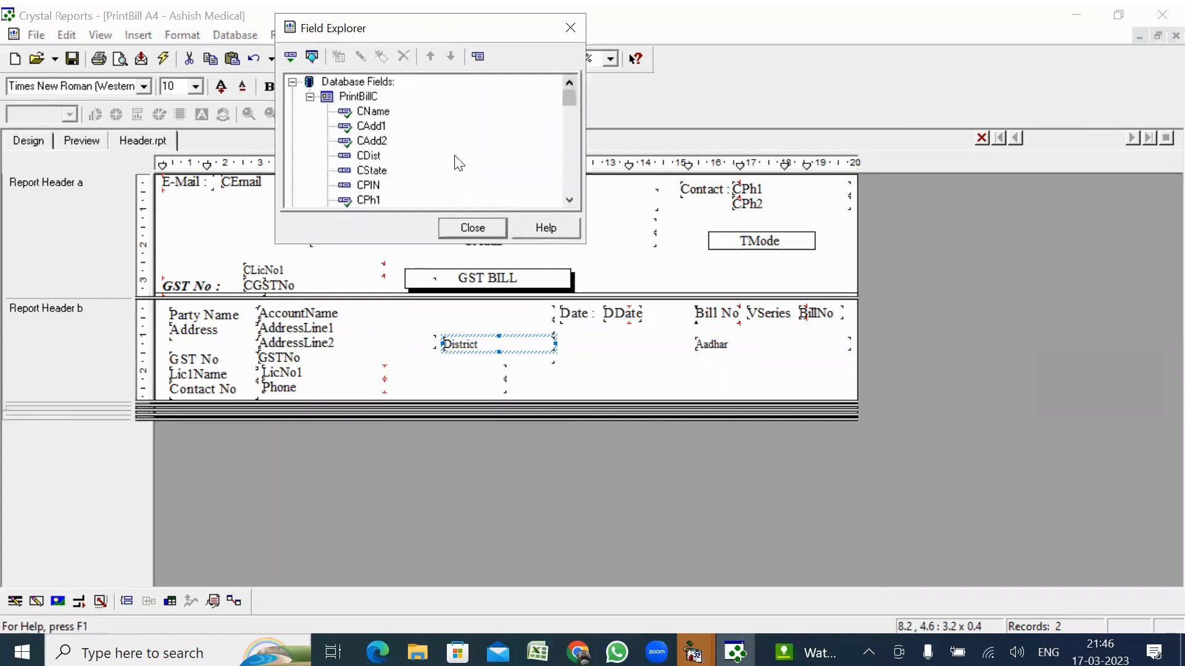
left_click_drag(367, 154, 470, 246)
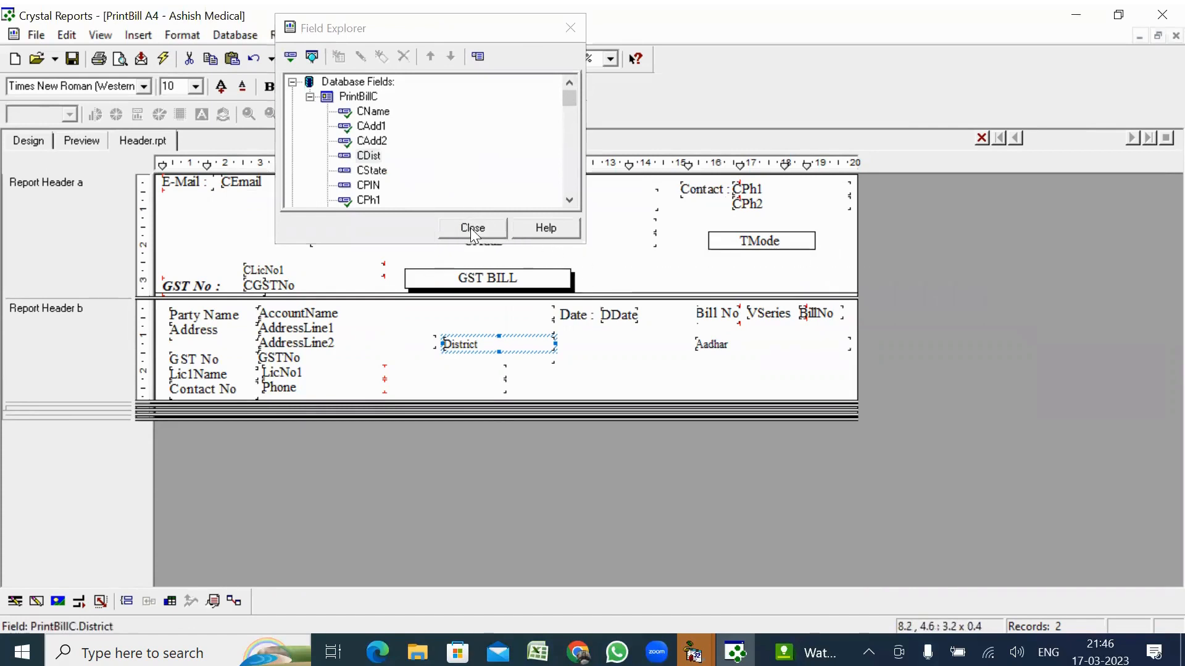
left_click_drag(369, 156, 617, 264)
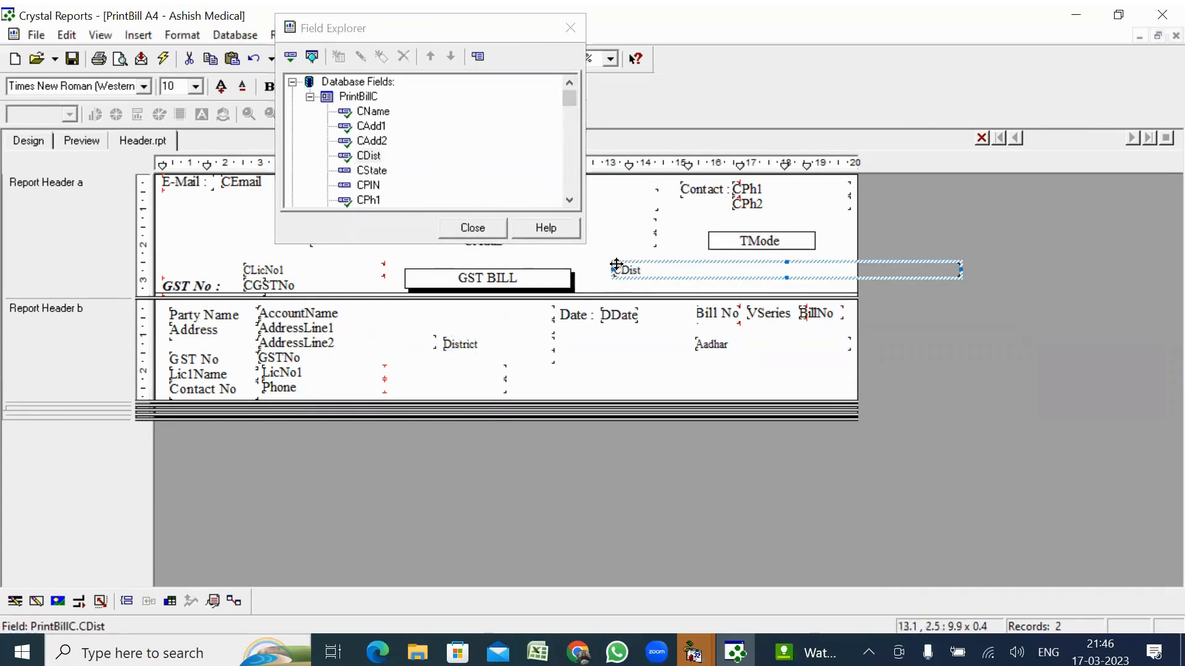
left_click(473, 229)
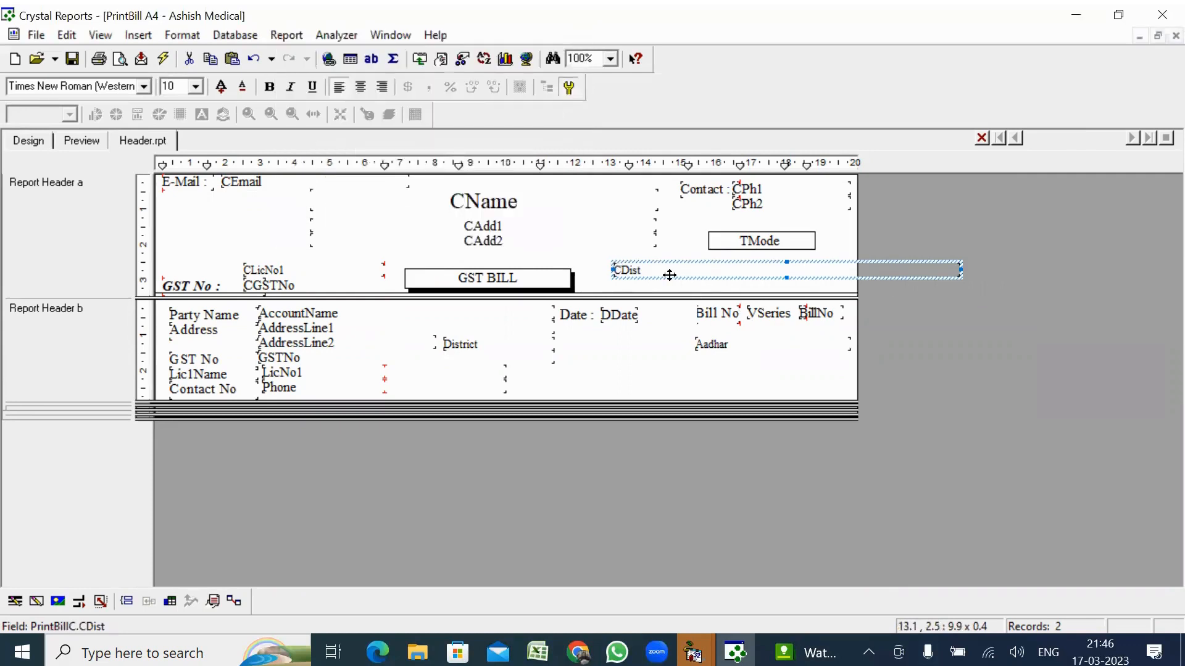
Preview the bill to check how the CDist field prints in the header, and return to the main report design
left_click(82, 141)
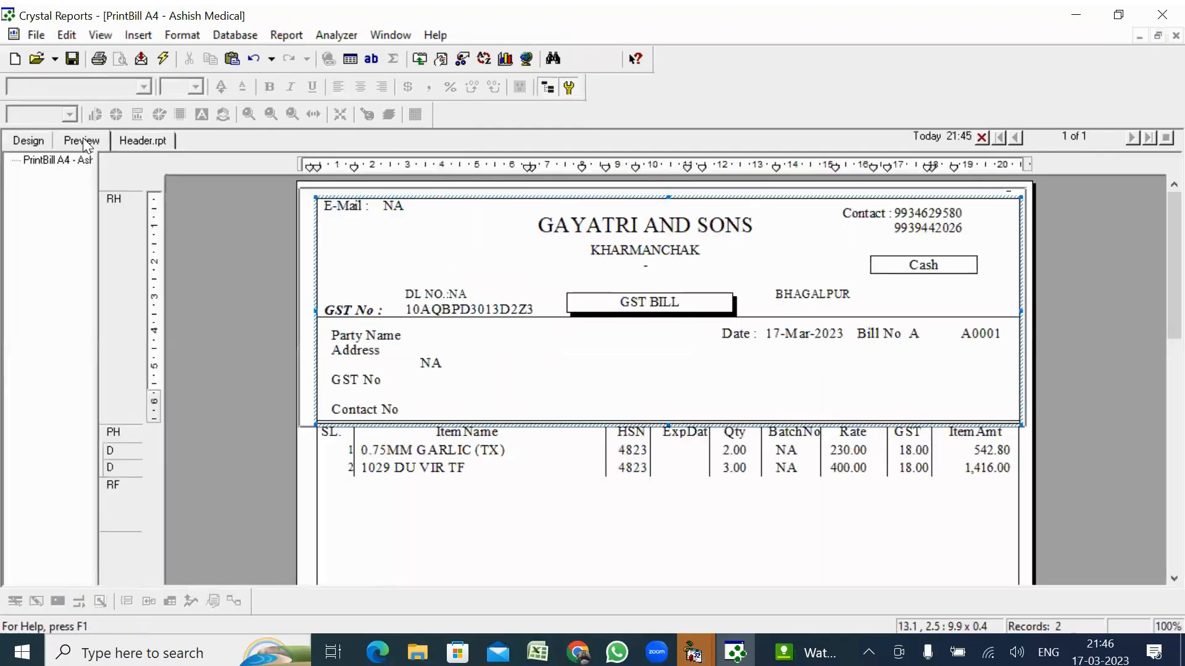
left_click(799, 247)
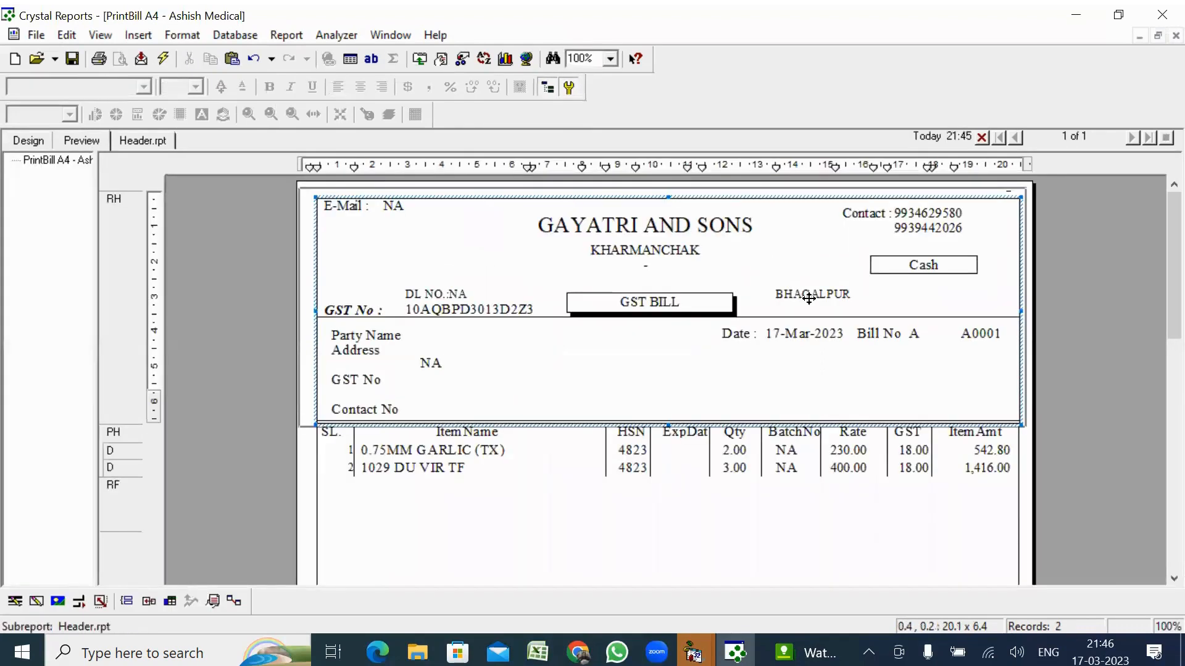
left_click(26, 141)
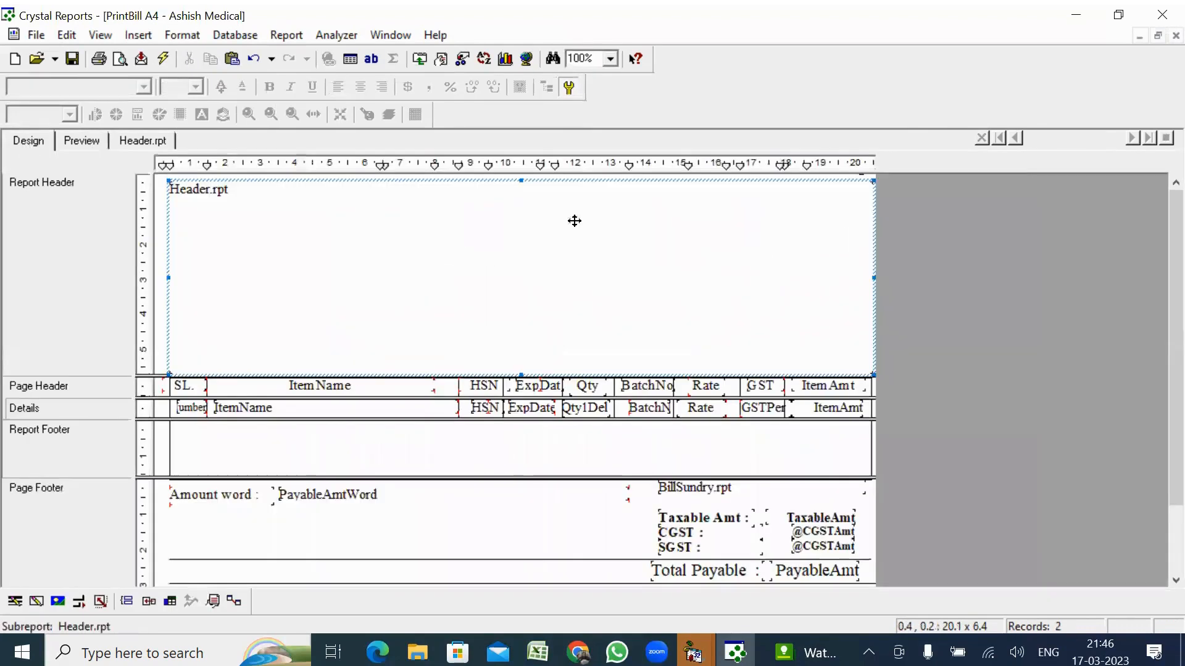
Reopen the Header.rpt subreport, narrow CDist to about 4.6 wide and move it between CAdd2 and the GST BILL box
double_click(684, 259)
left_click(685, 266)
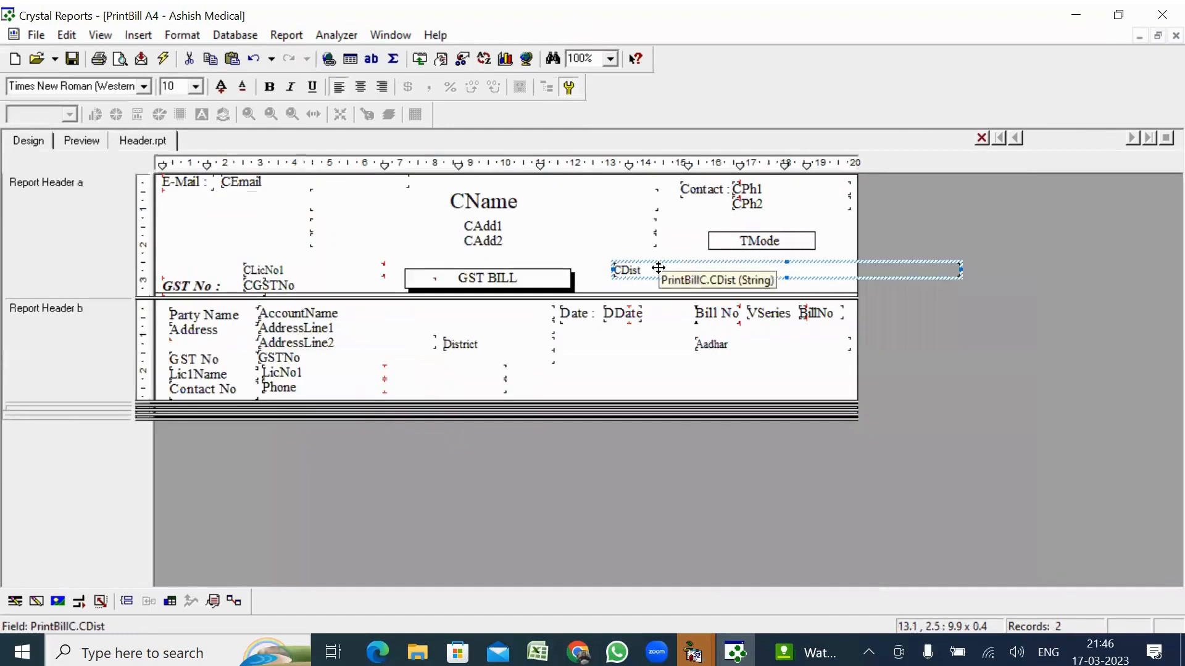
key("shift+Left")
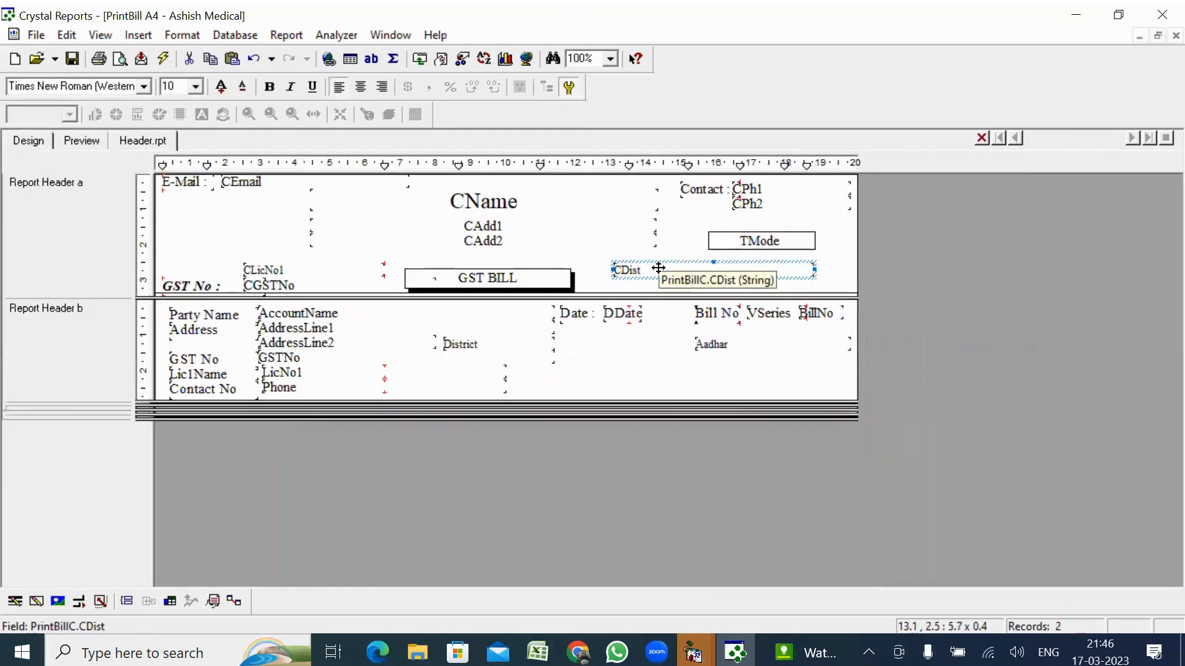
key("Up")
key("Up")
key("Up")
key("Left")
key("Left")
key("Left")
key("Left")
key("Left")
key("Left")
key("Left")
key("Left")
key("Left")
key("Left")
key("Left")
key("Left")
key("Left")
key("Left")
key("Left")
key("Left")
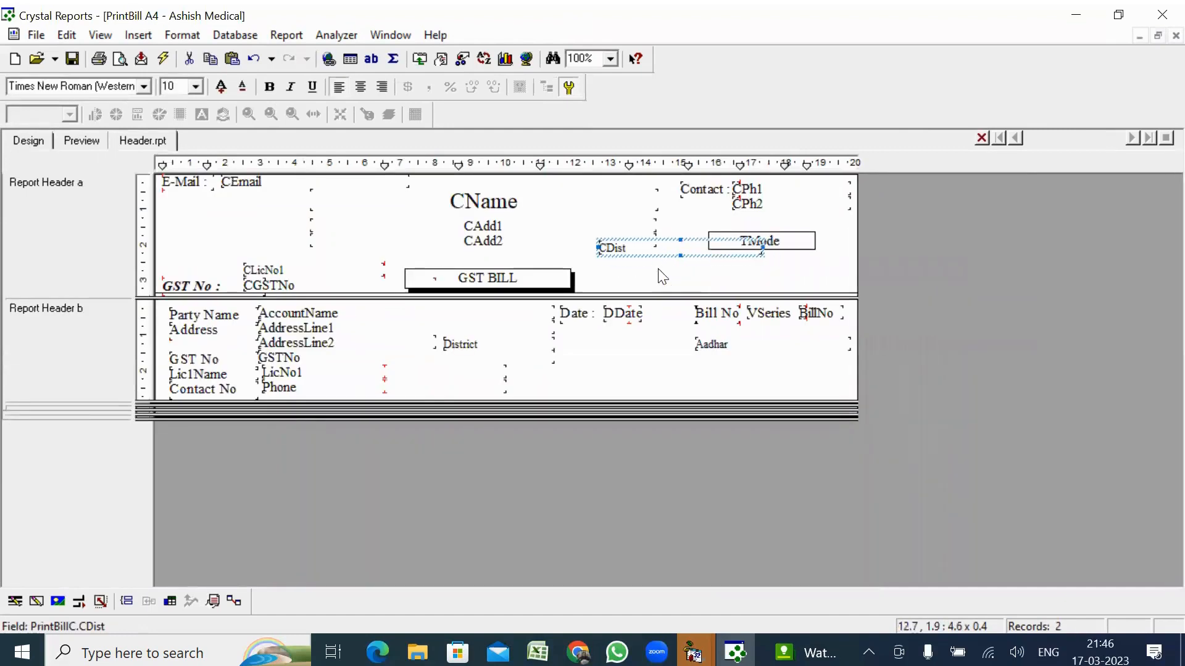
key("Left")
key("Left")
key("Left")
key("Left")
key("Left")
key("Left")
key("Left")
key("Left")
key("Left")
key("Left")
key("Left")
key("Left")
key("Left")
key("Left")
key("Left")
key("Down")
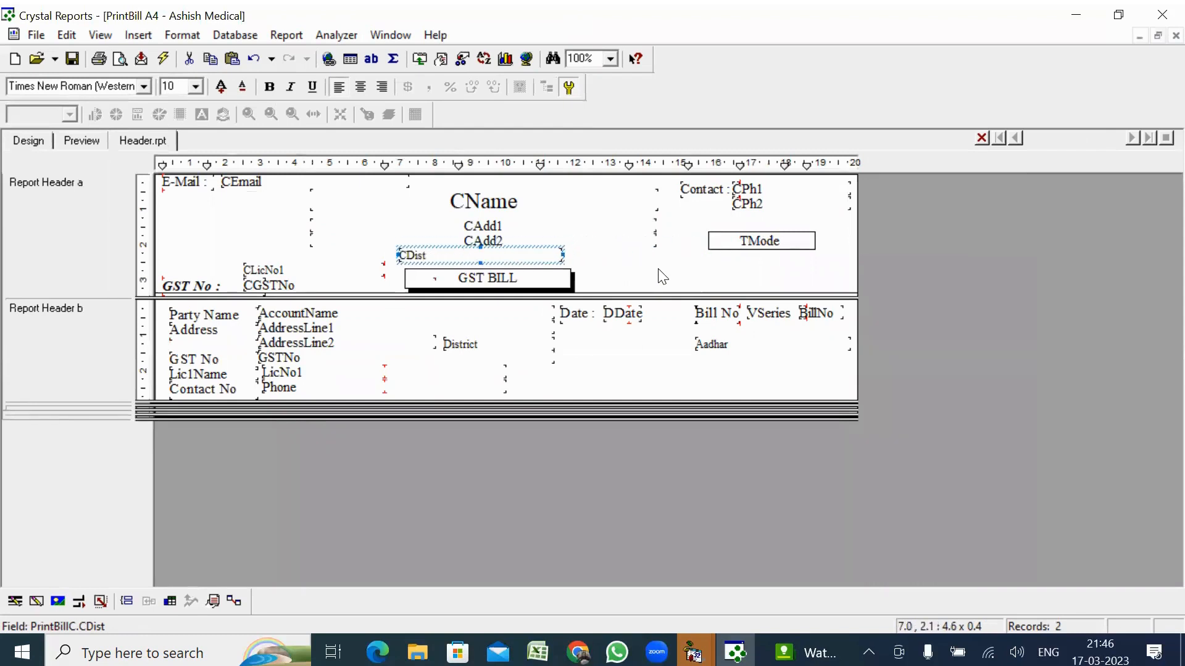
Nudge CDist slightly towards the header's left side and narrow it to about 3.0 wide
key("Left")
key("shift+Left")
key("shift+Left")
key("shift+Left")
key("shift+Left")
key("shift+Left")
key("shift+Left")
key("shift+Left")
key("shift+Left")
key("shift+Left")
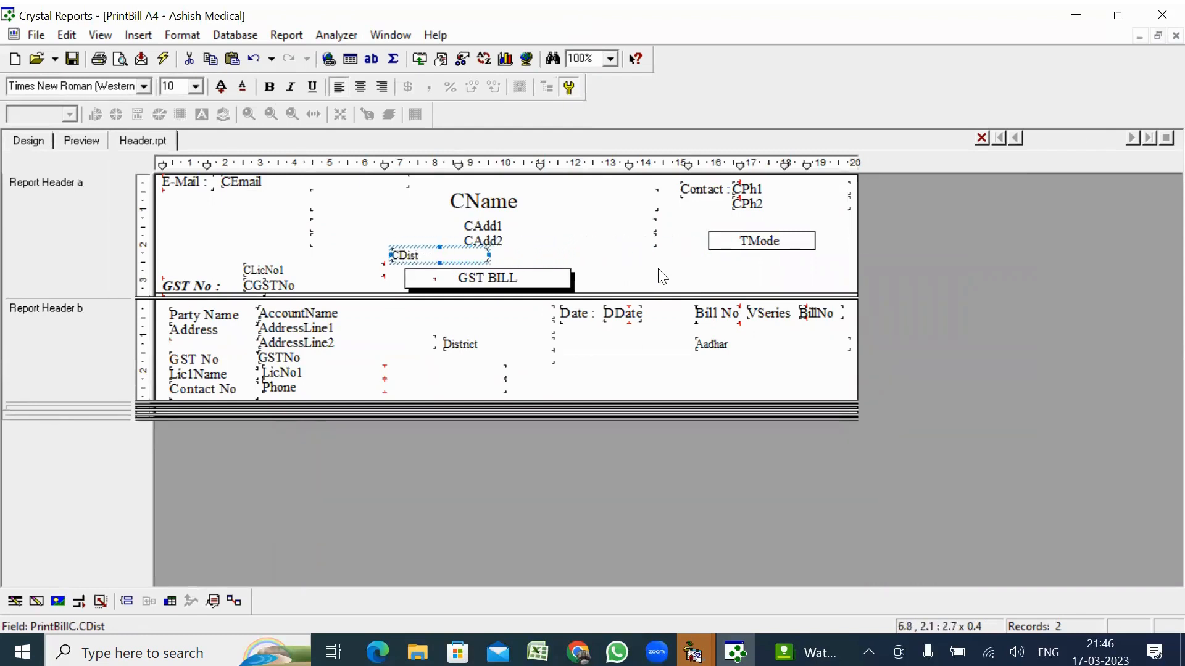
key("shift+Right")
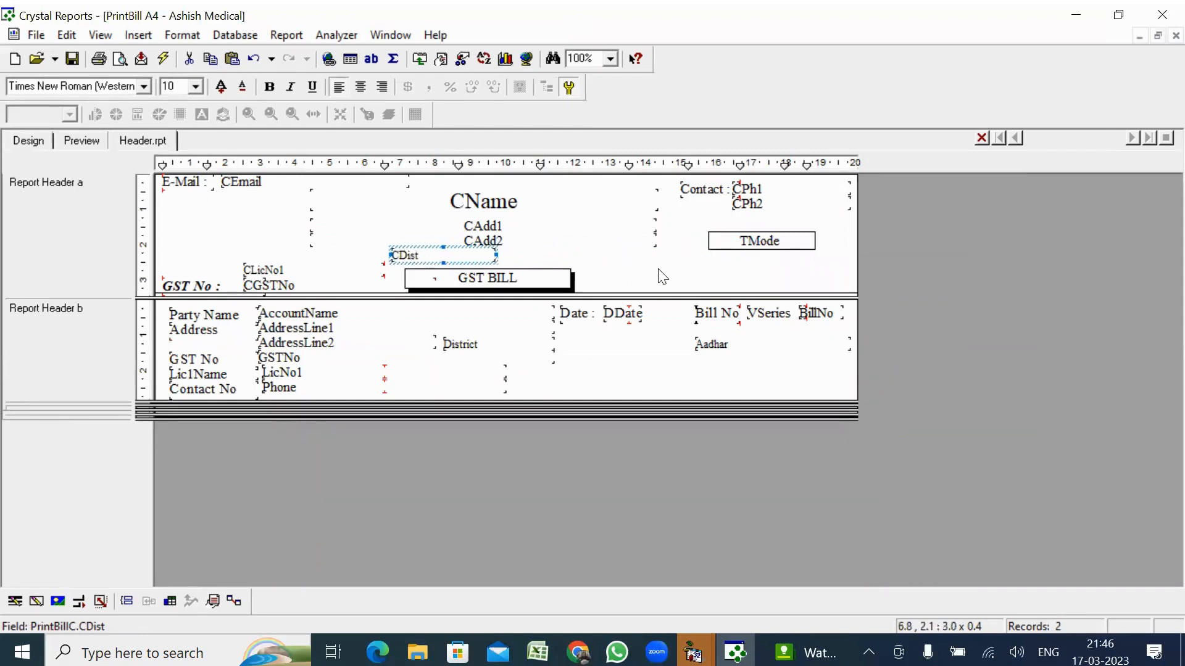
Insert the company's CState and CPIN fields into Report Header a, beside the GST BILL box, and select CState
left_click(357, 60)
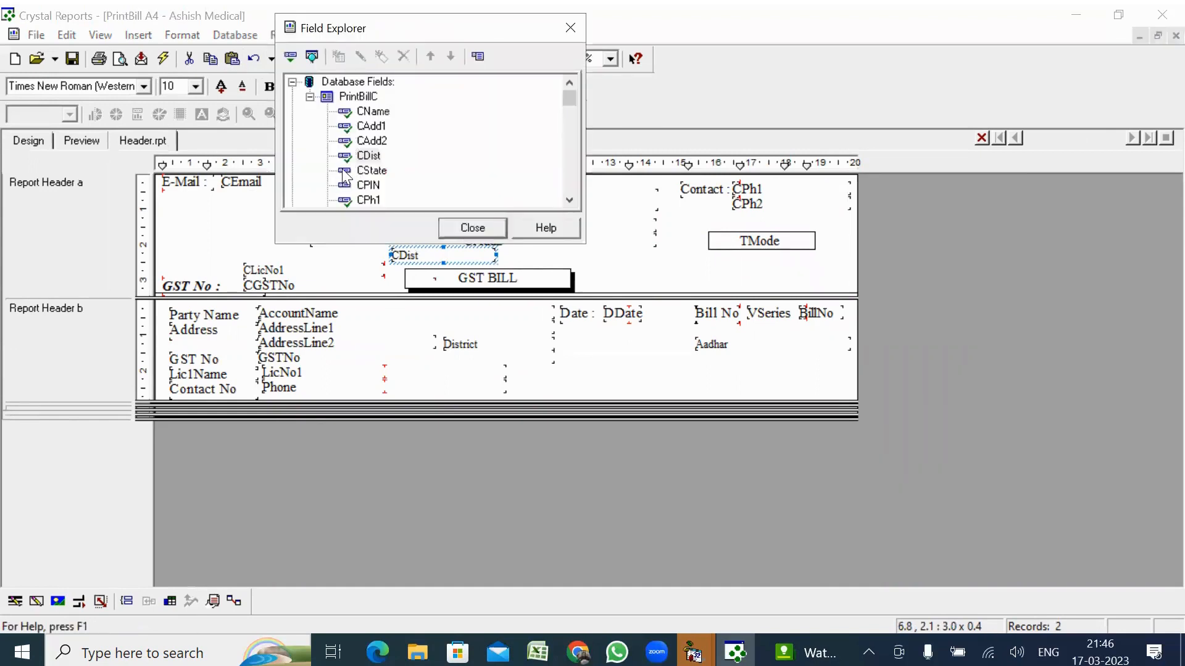
left_click_drag(359, 174, 612, 281)
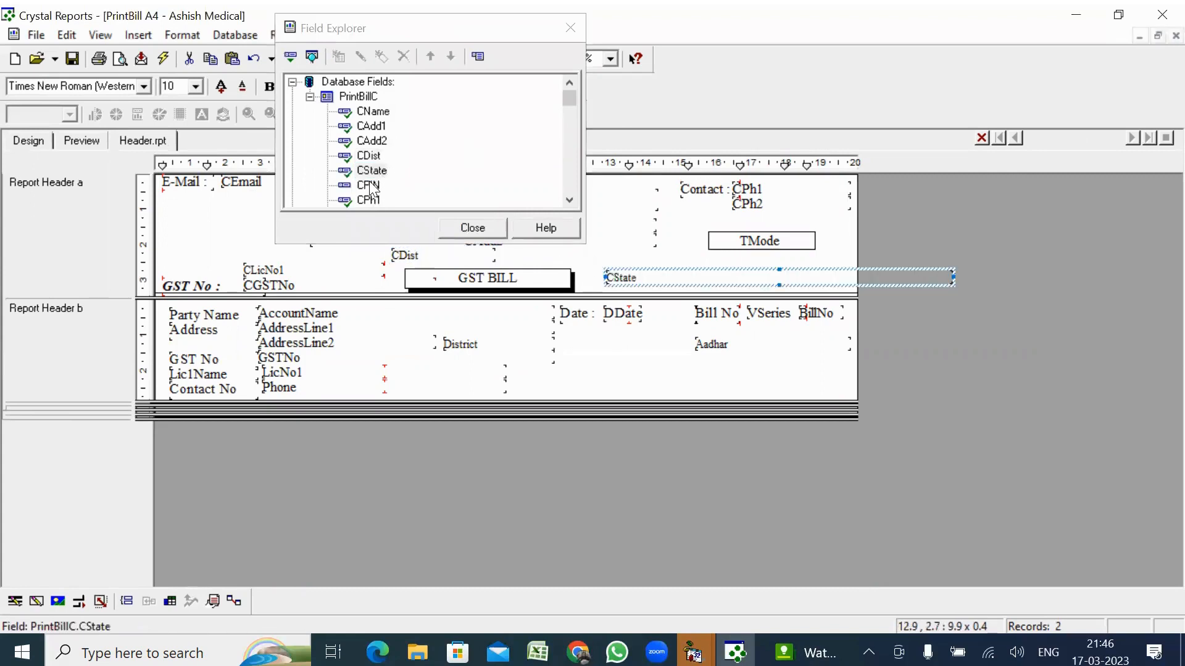
left_click_drag(369, 185, 614, 253)
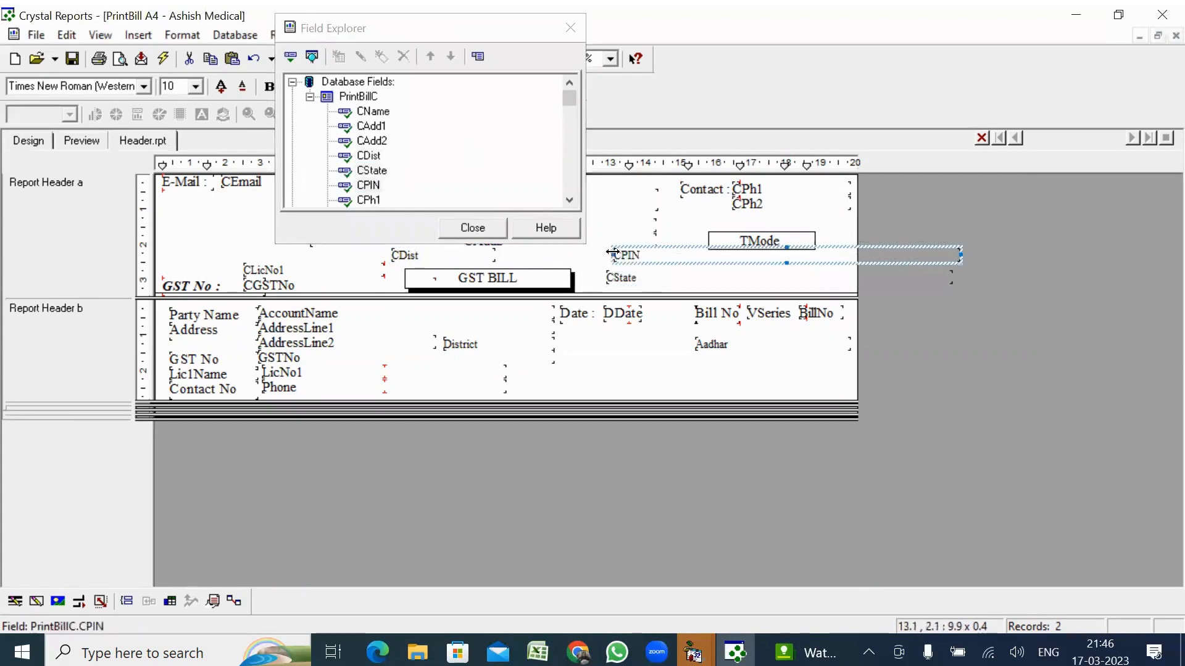
left_click(473, 228)
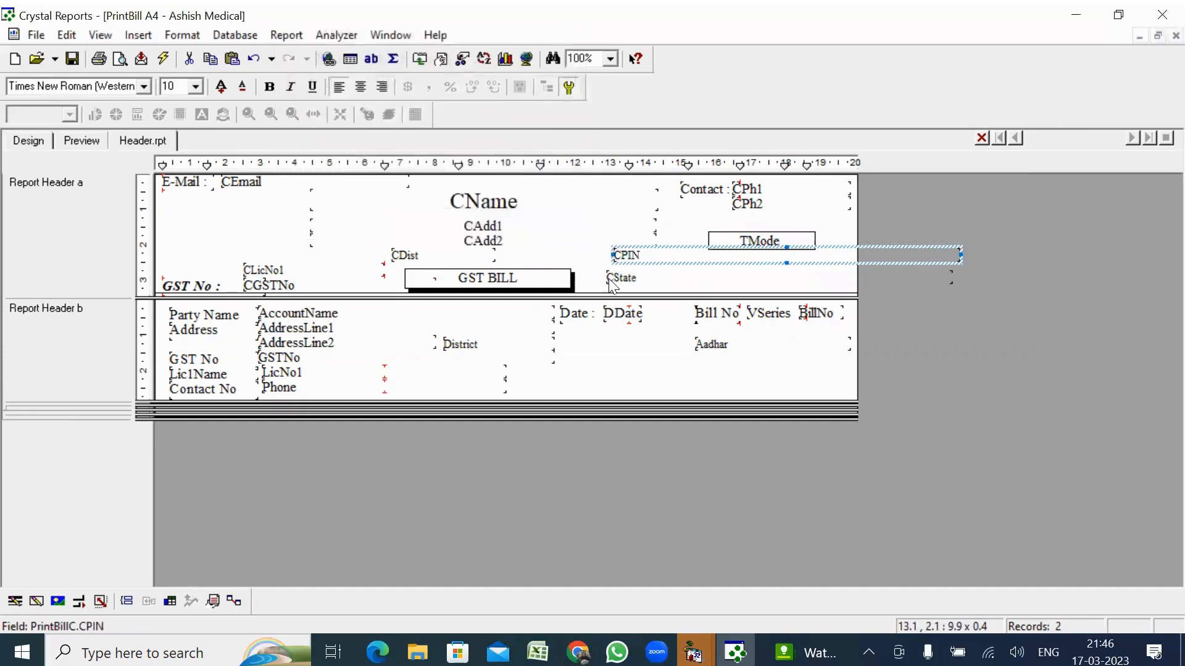
left_click(616, 279)
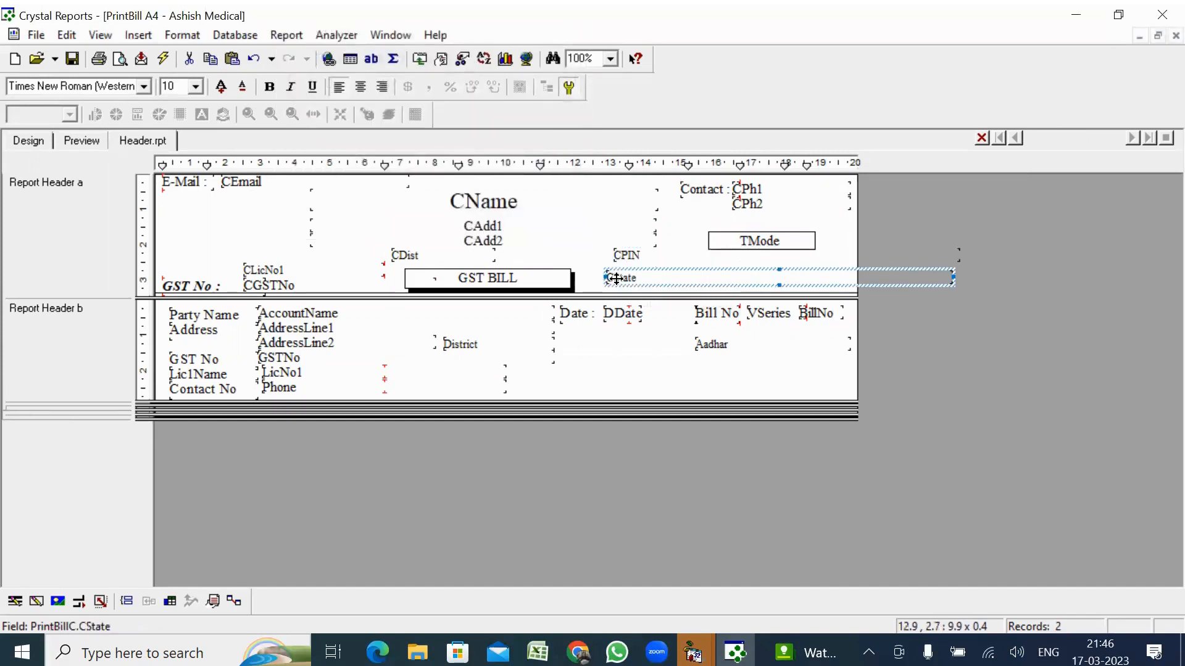
Narrow the CState field in Report Header a to about 2.7 wide
key("shift+Left")
key("shift+Left")
key("shift+Left")
key("shift+Left")
key("shift+Left")
key("shift+Left")
key("shift+Left")
key("shift+Left")
key("shift+Left")
key("shift+Left")
key("shift+Left")
key("shift+Left")
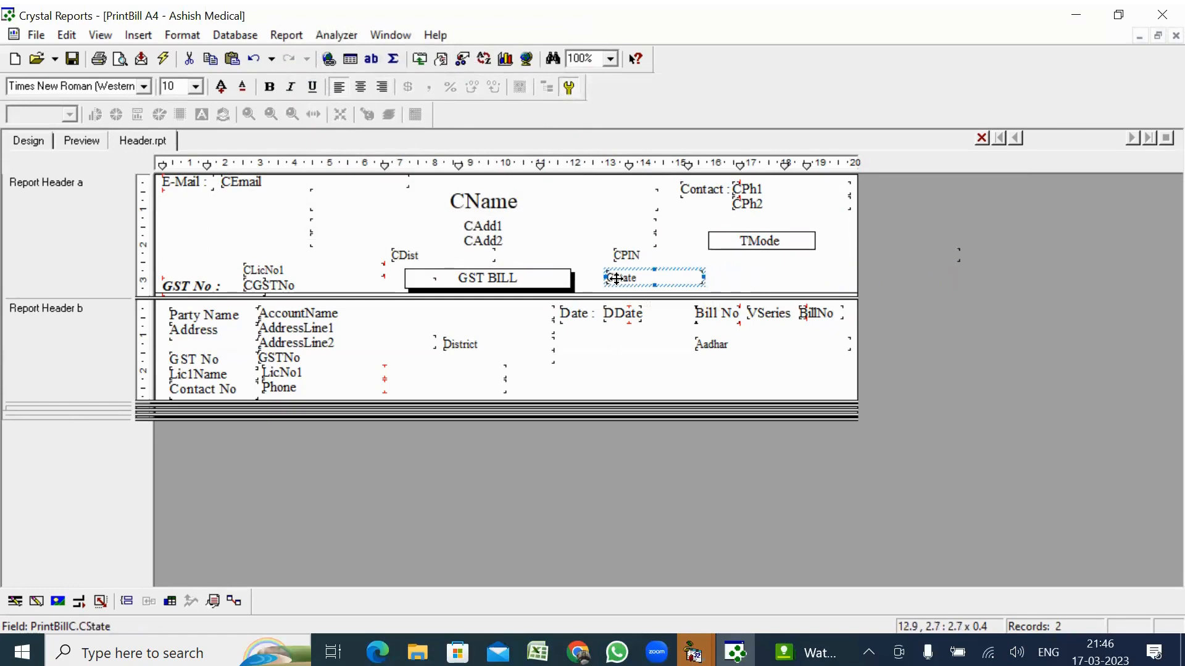
Move CState up onto the CDist row and place it directly after CDist, at about 9.9 horizontally
key("Up")
key("Up")
key("Up")
key("Left")
key("Left")
key("Left")
key("Left")
key("Left")
key("Left")
key("Left")
key("Left")
key("Left")
key("Left")
key("Left")
key("Left")
key("Left")
key("Left")
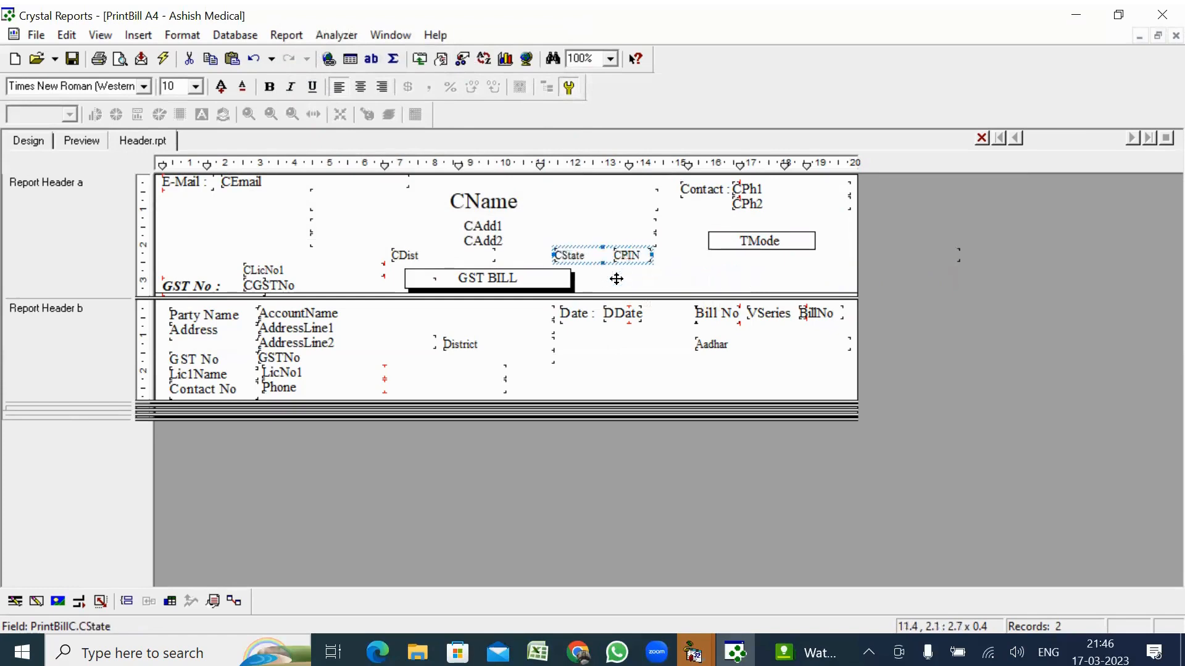
key("Left")
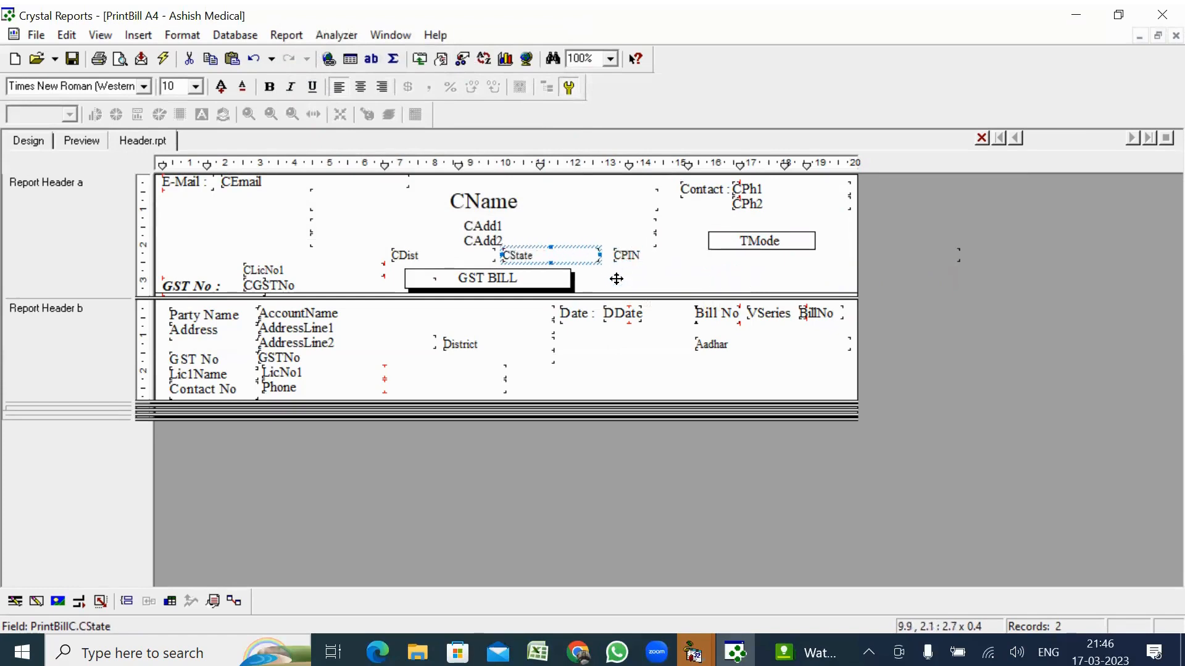
Narrow the CPIN field to about 2.5 wide and nudge it slightly closer to CState
left_click(630, 251)
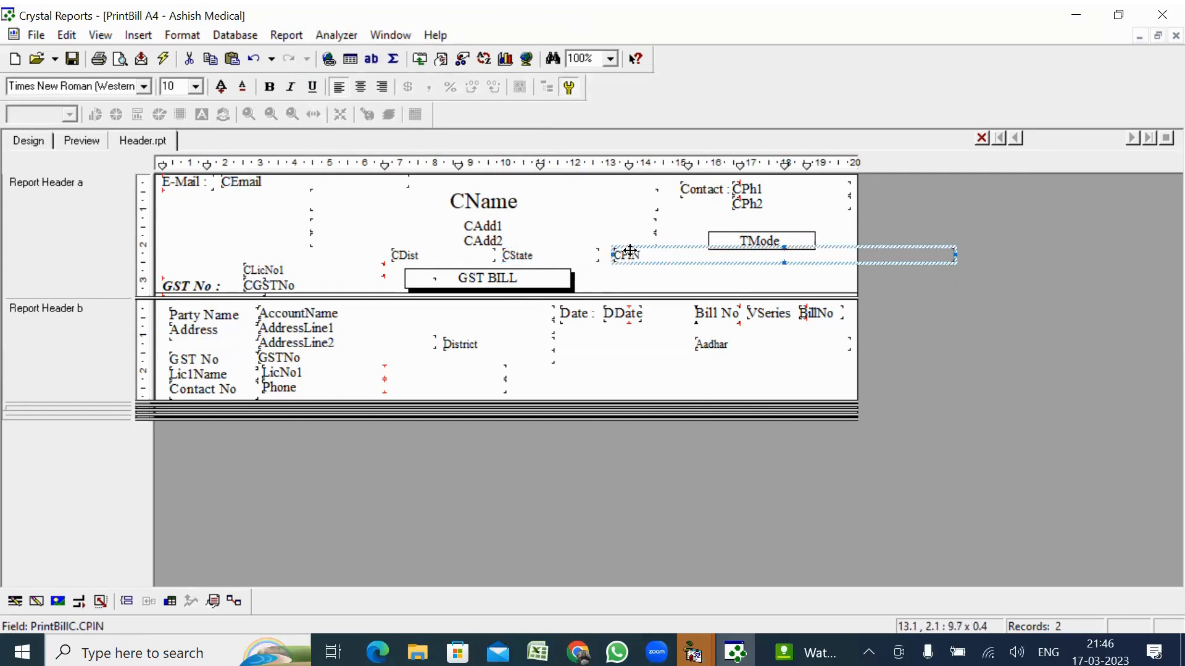
key("shift+Left")
key("shift+Left")
key("shift+Left")
key("shift+Left")
key("shift+Left")
key("shift+Left")
key("shift+Left")
key("shift+Left")
key("shift+Left")
key("shift+Left")
key("shift+Left")
key("shift+Left")
key("shift+Left")
key("shift+Left")
key("shift+Left")
key("shift+Left")
key("shift+Left")
key("shift+Left")
key("shift+Left")
key("shift+Left")
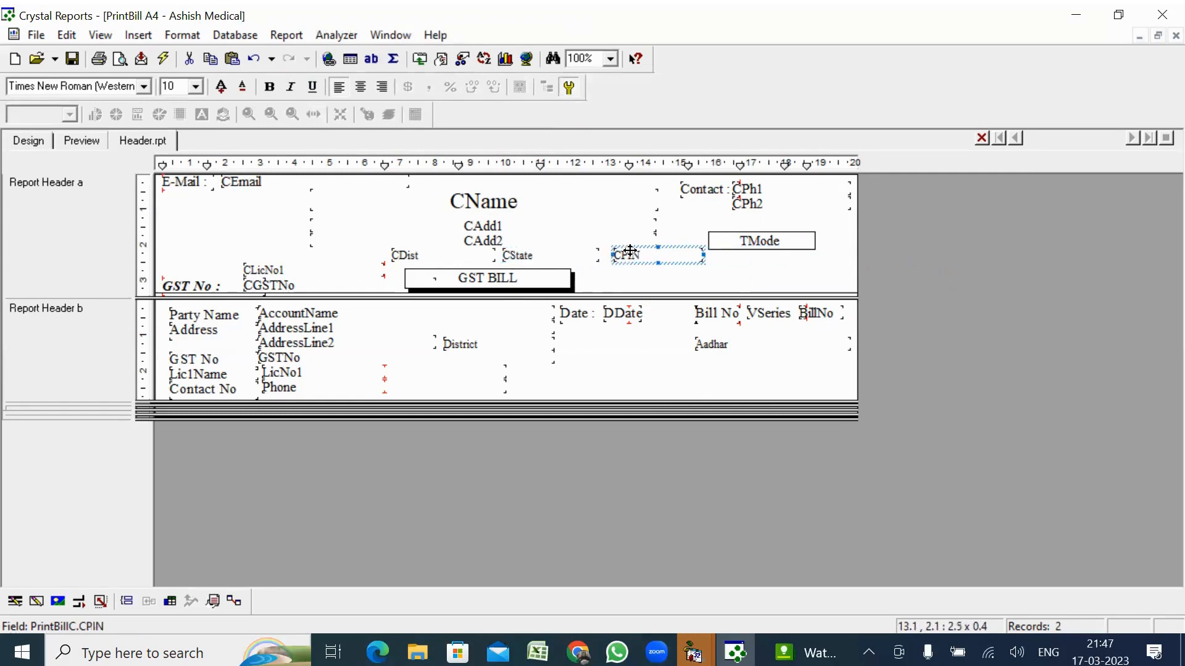
key("Left")
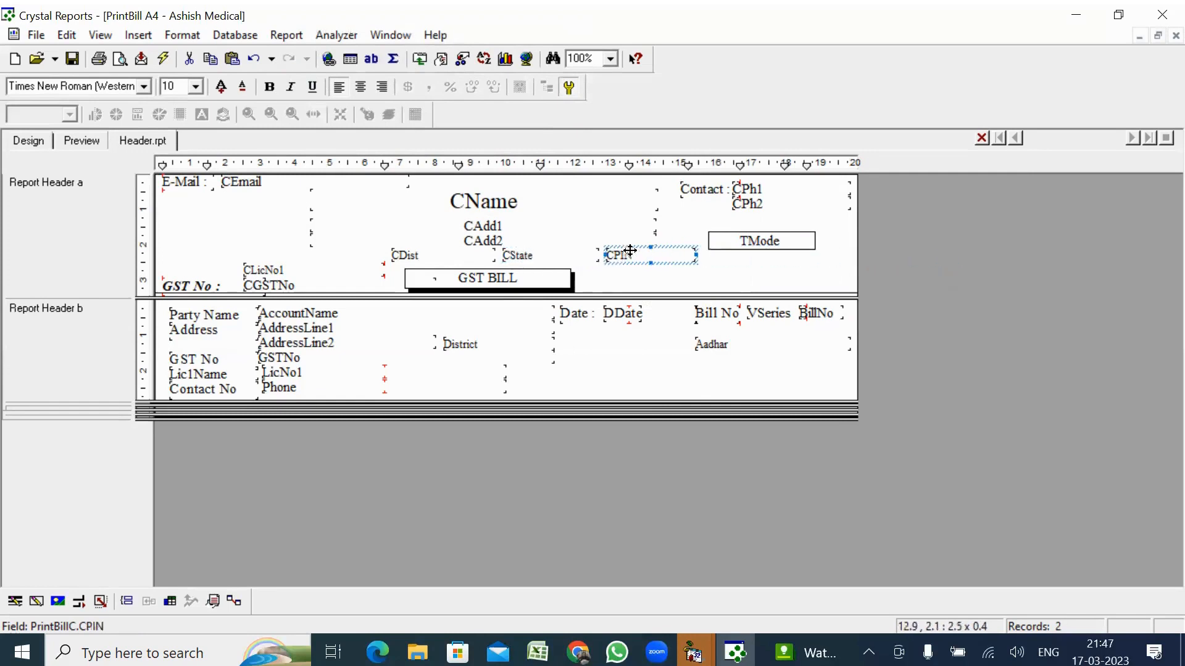
Preview the bill to check how the district, state and PIN line prints, and reopen the Header.rpt subreport
left_click(88, 145)
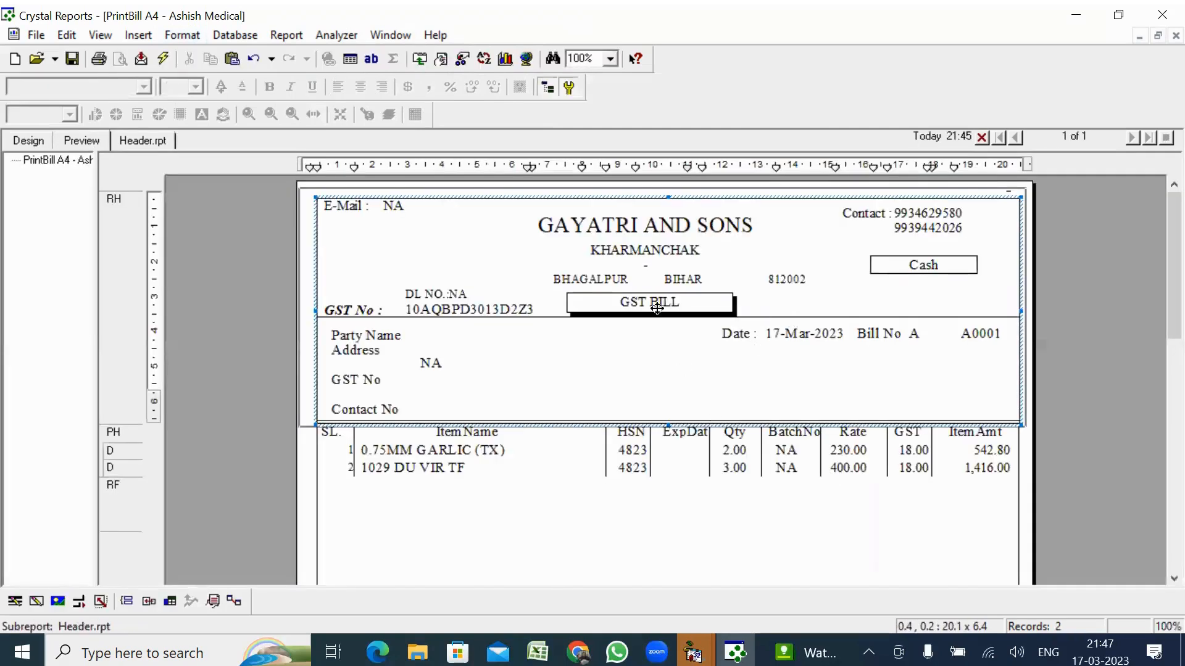
left_click(33, 144)
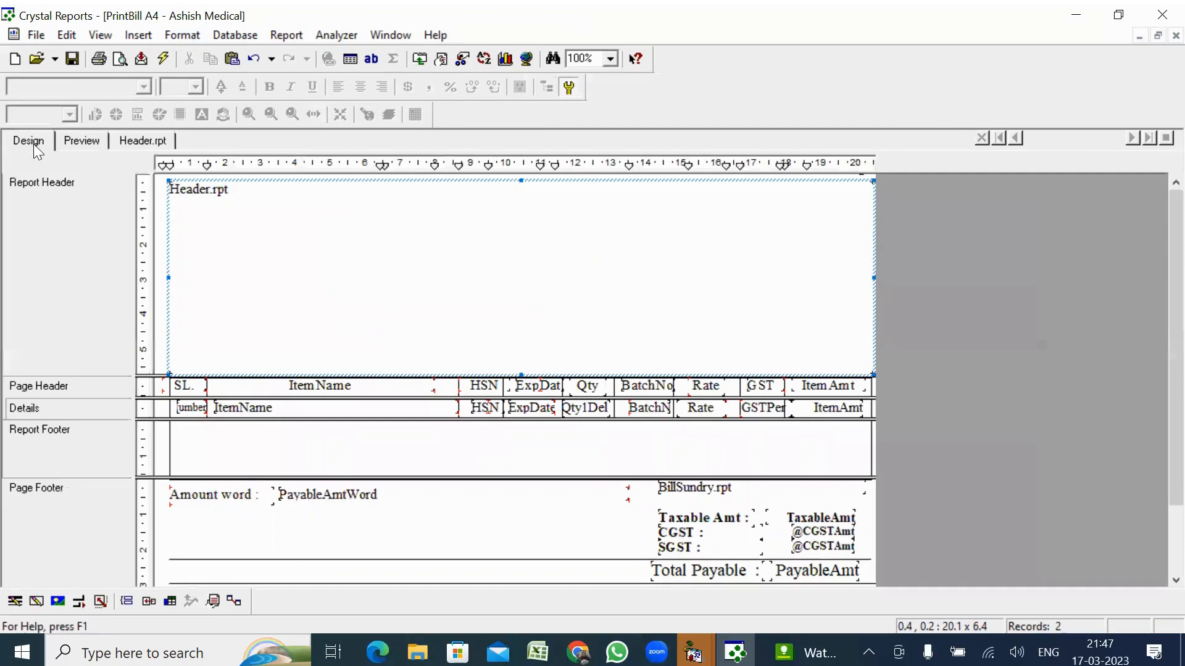
double_click(429, 259)
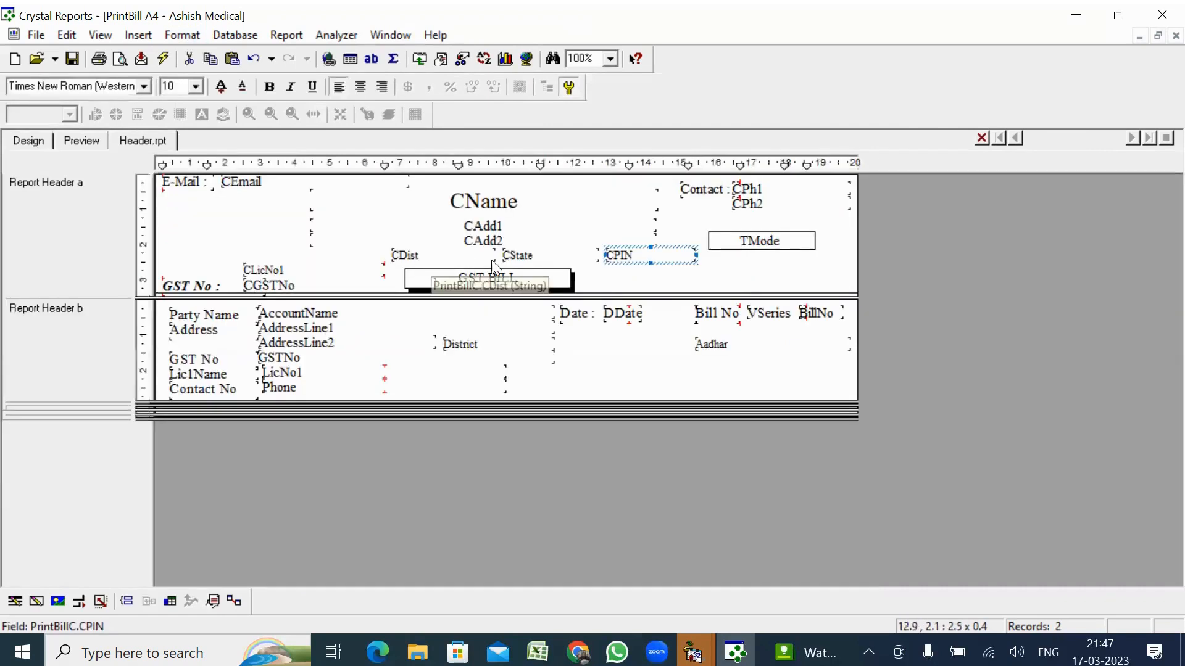
Narrow CState to about 1.7 wide and shift CPIN closer to it, to about 12.5 horizontally
left_click(547, 255)
key("shift+Left")
key("shift+Left")
key("shift+Left")
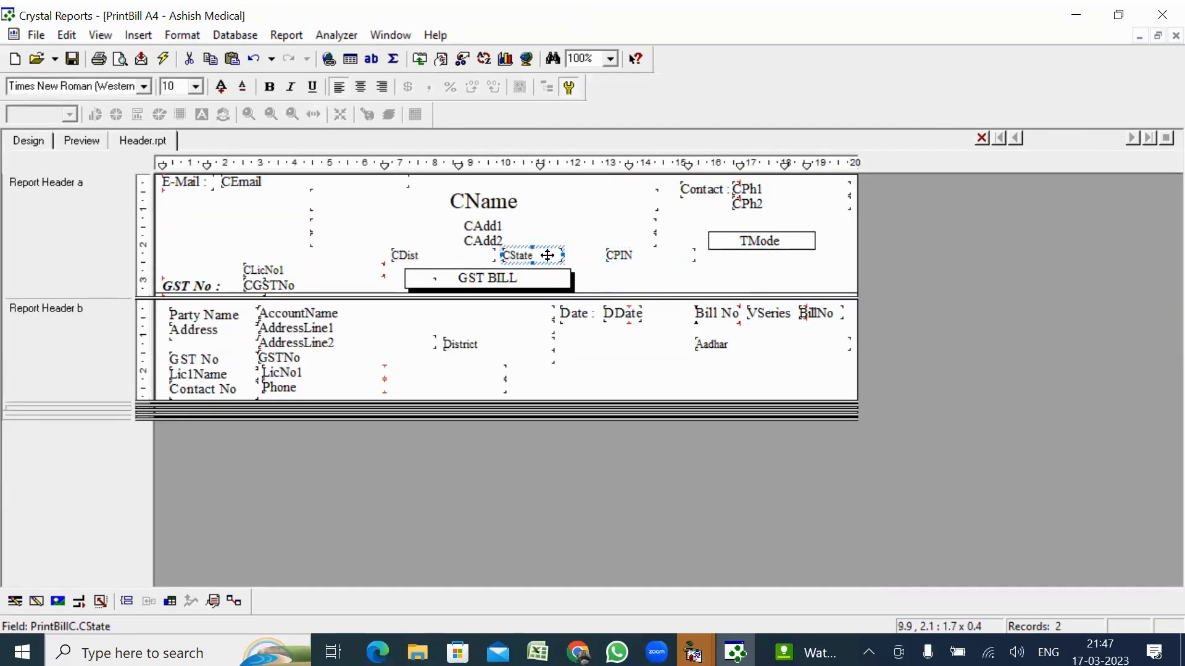
left_click(633, 255)
key("Left")
key("Left")
key("Left")
key("Left")
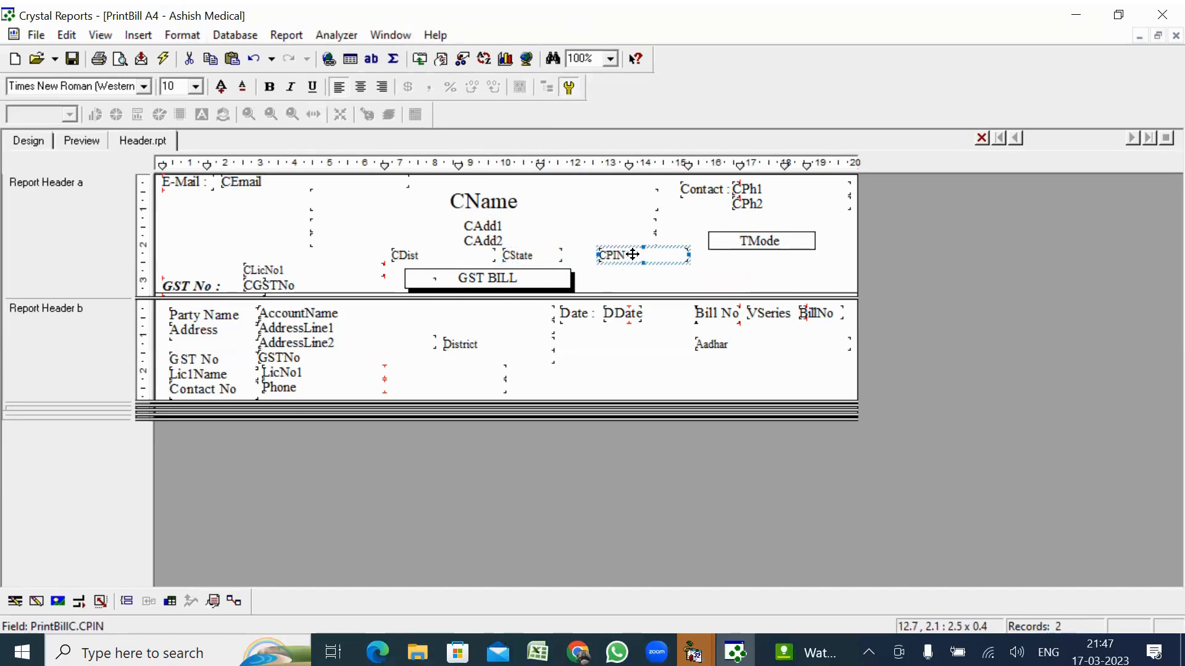
key("Right")
key("Right")
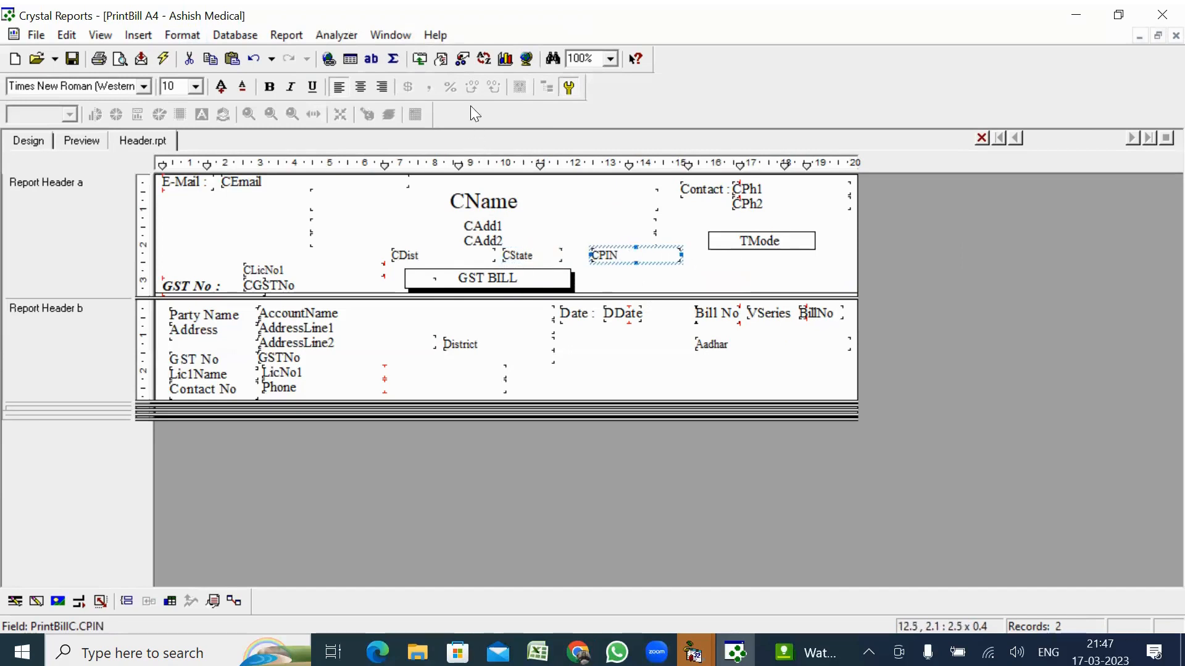
Insert a text object reading "PIN -" between CState and CPIN in Report Header a
left_click(372, 59)
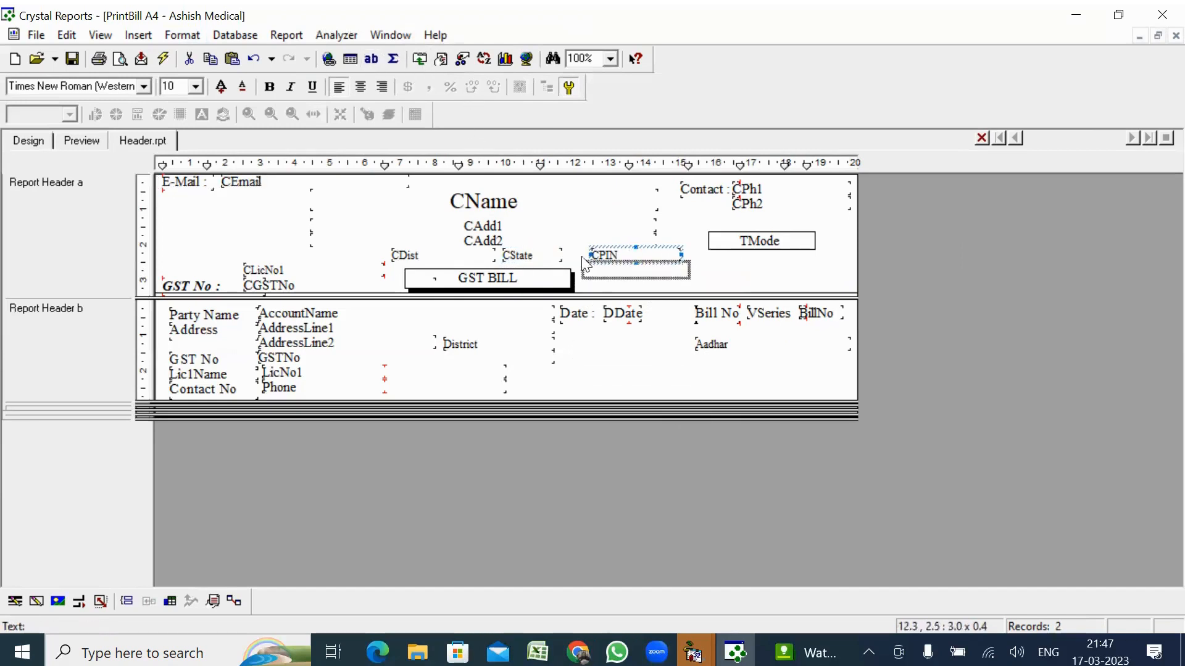
left_click(561, 252)
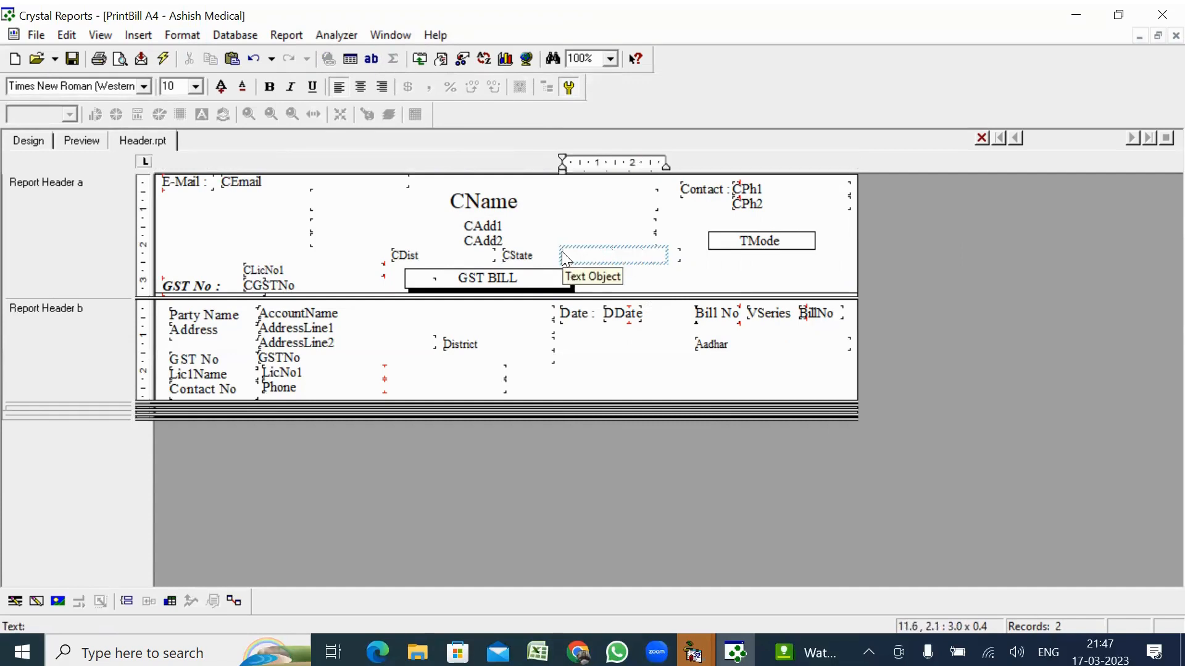
type("PIN -")
left_click(734, 271)
Narrow the "PIN -" label to about 1.1 wide, keeping it directly after CState
left_click(575, 251)
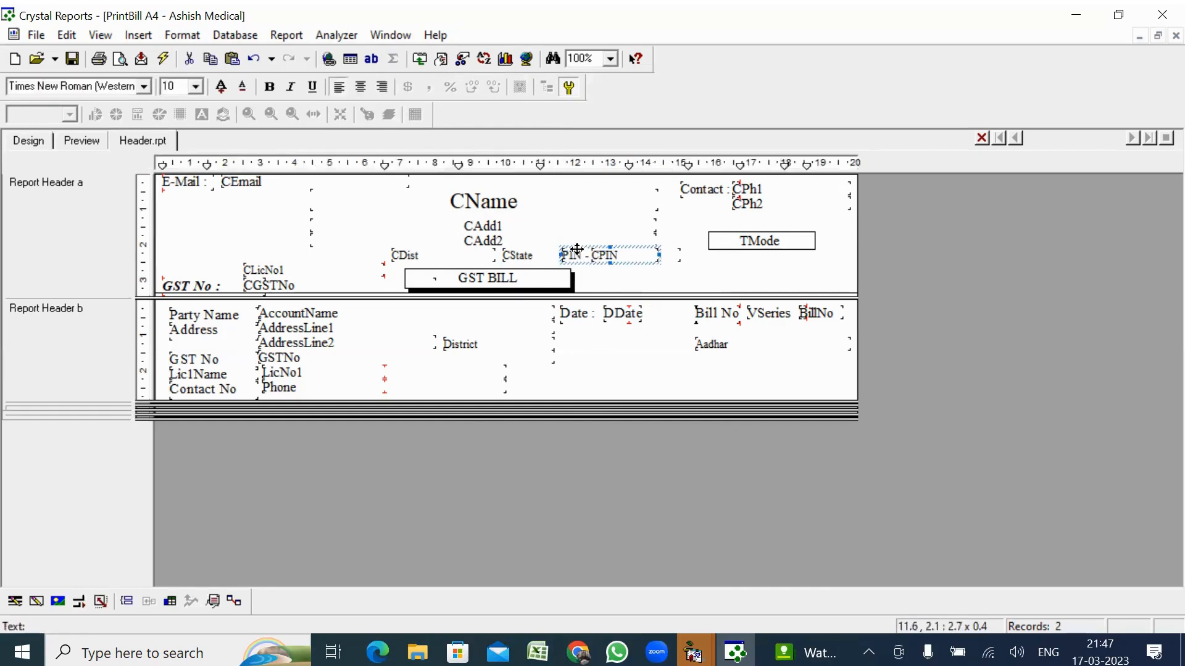
key("shift+Left")
key("shift+Left")
key("shift+Left")
key("Right")
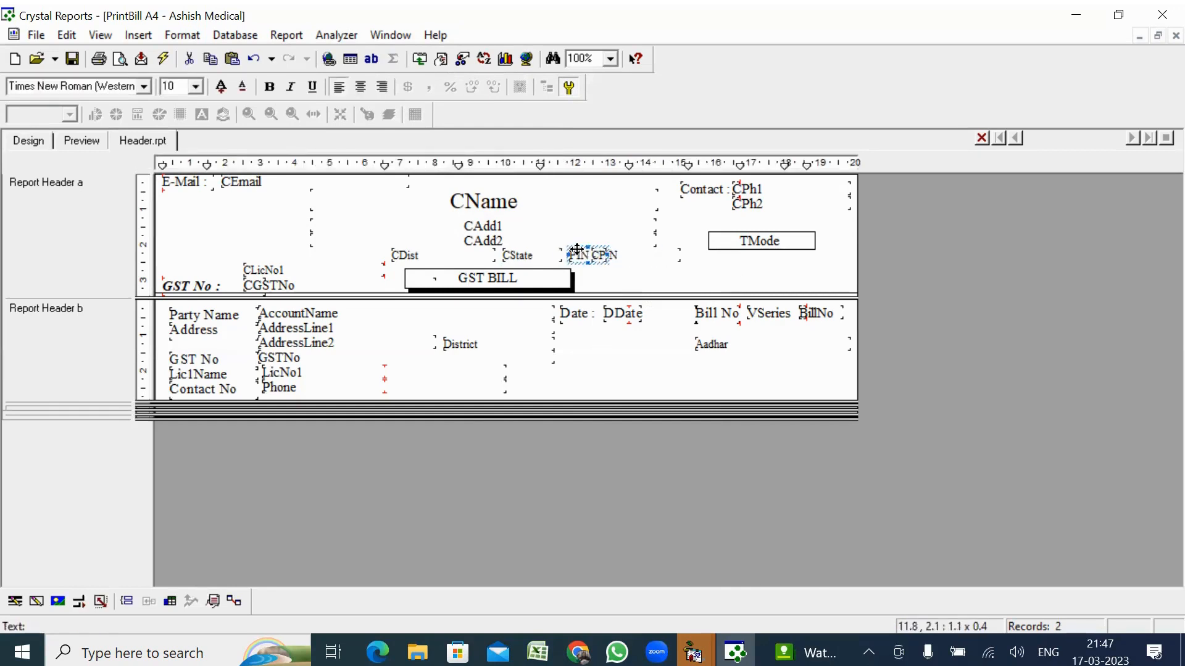
key("Left")
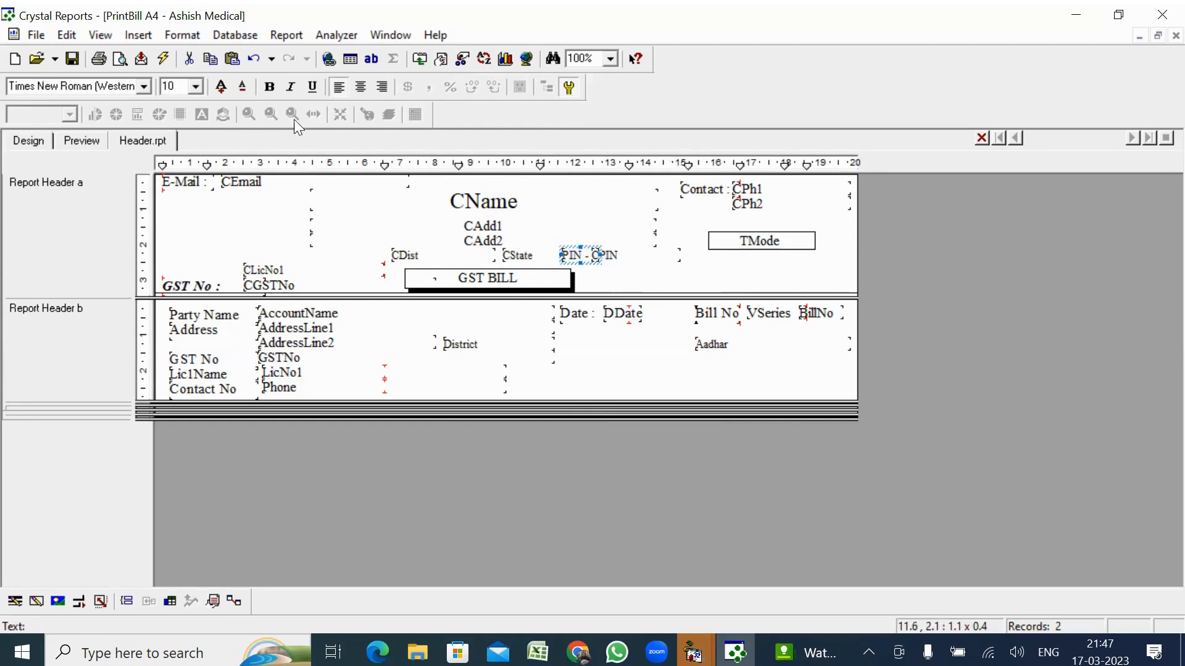
Preview the bill to check the PIN label in the company address, and return to the Header.rpt subreport
left_click(85, 141)
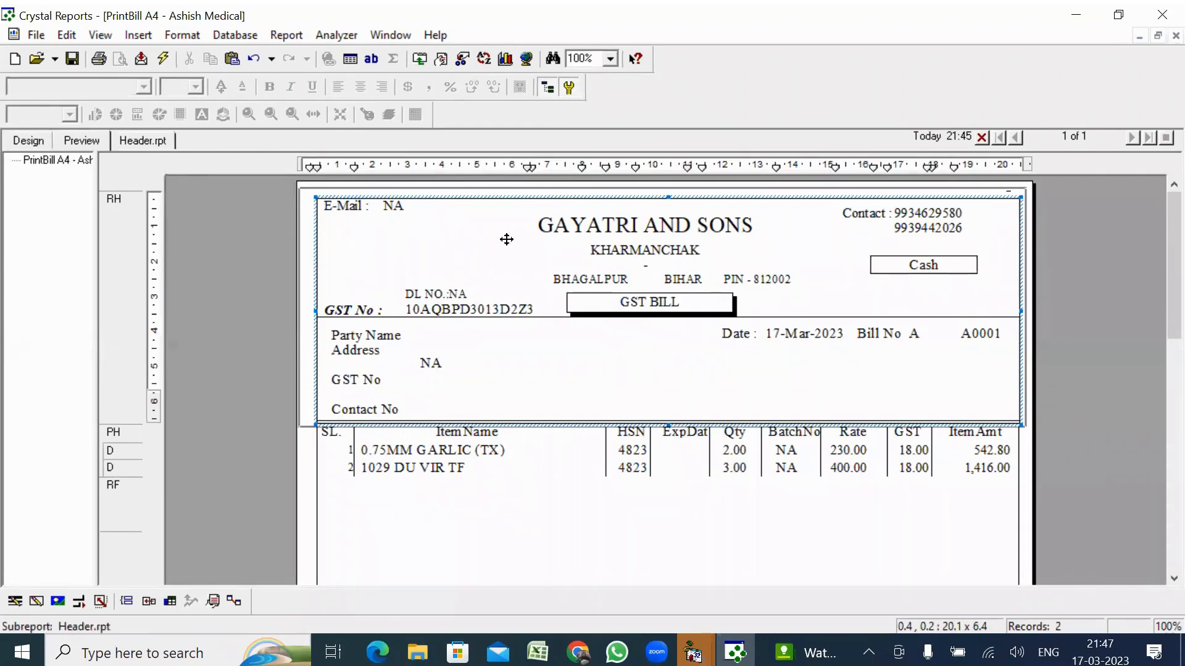
left_click(29, 140)
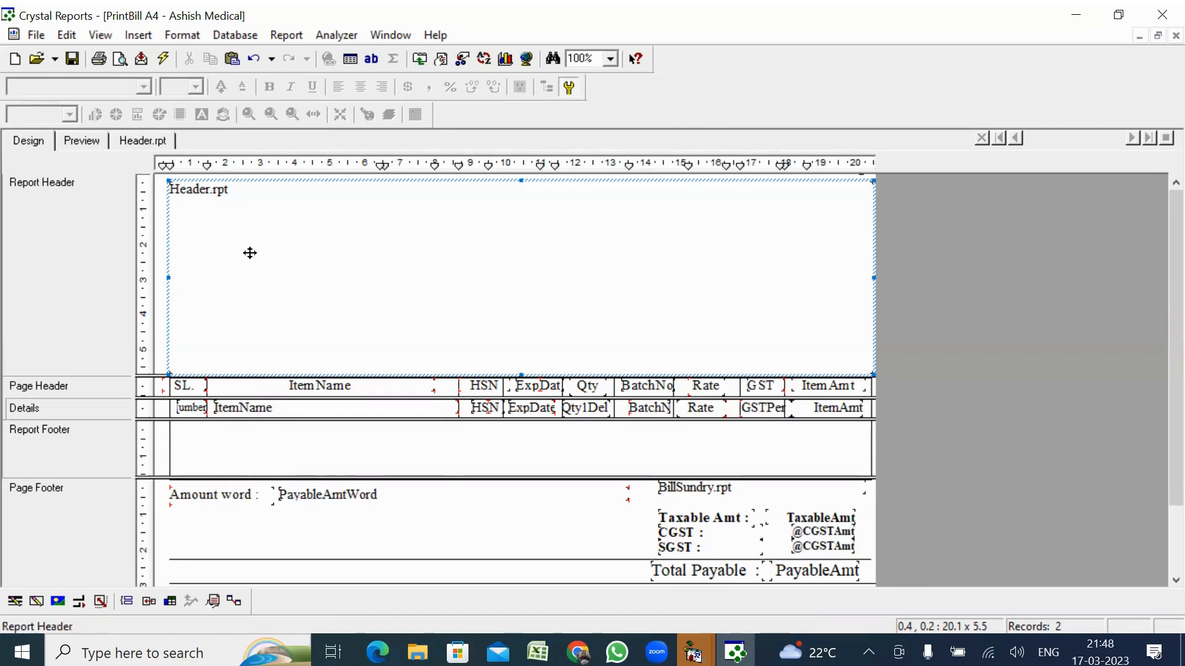
double_click(234, 320)
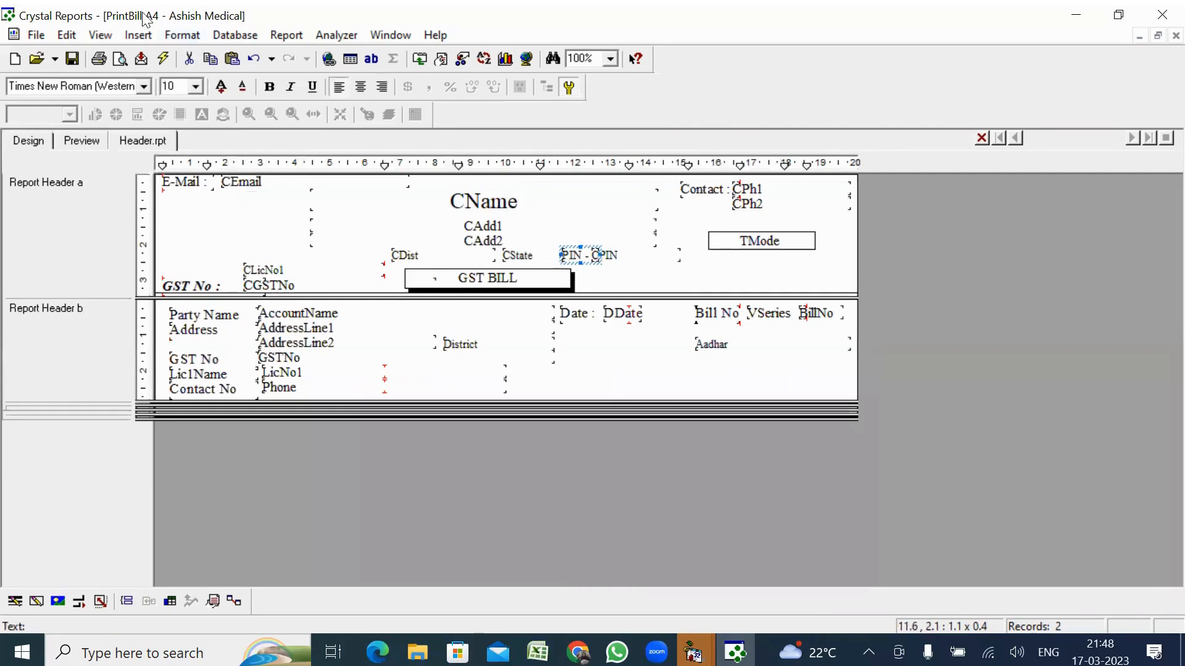
Start inserting a picture into the header, choosing the contactus image from the Pics folder
left_click(138, 34)
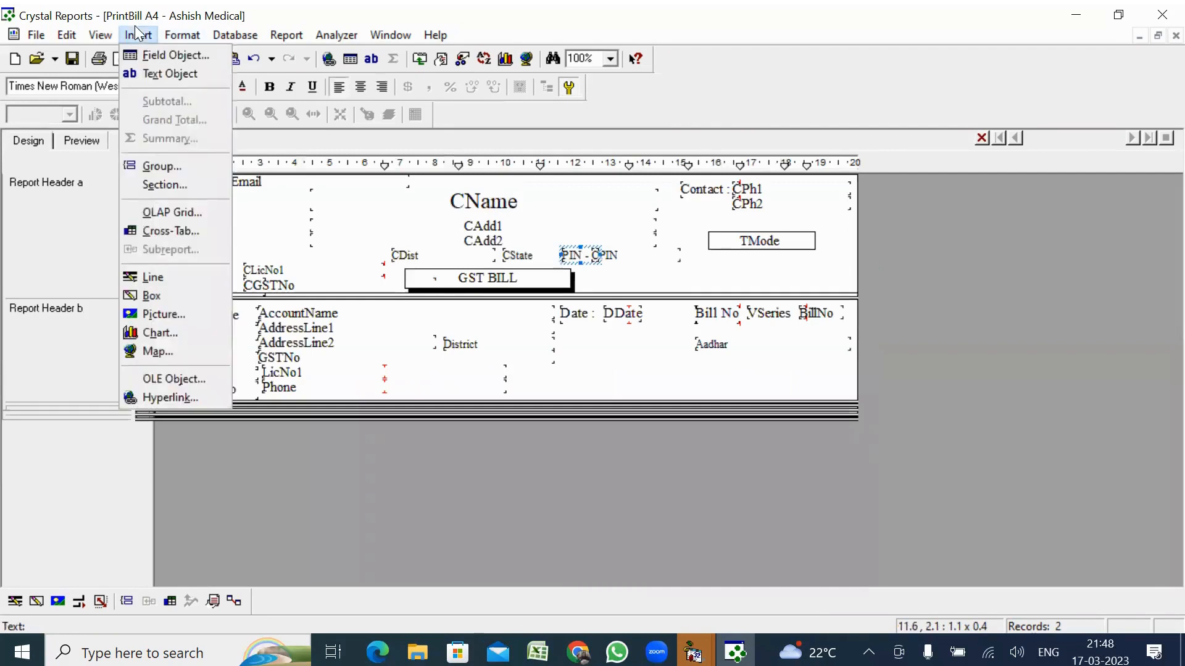
left_click(167, 312)
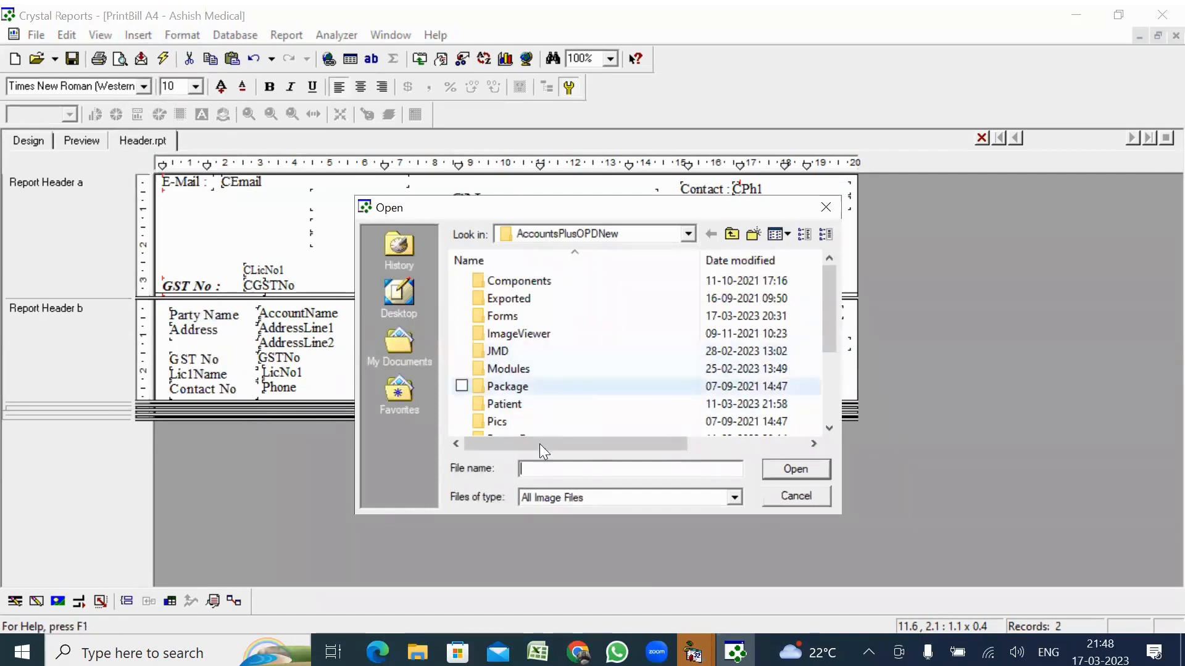
double_click(504, 419)
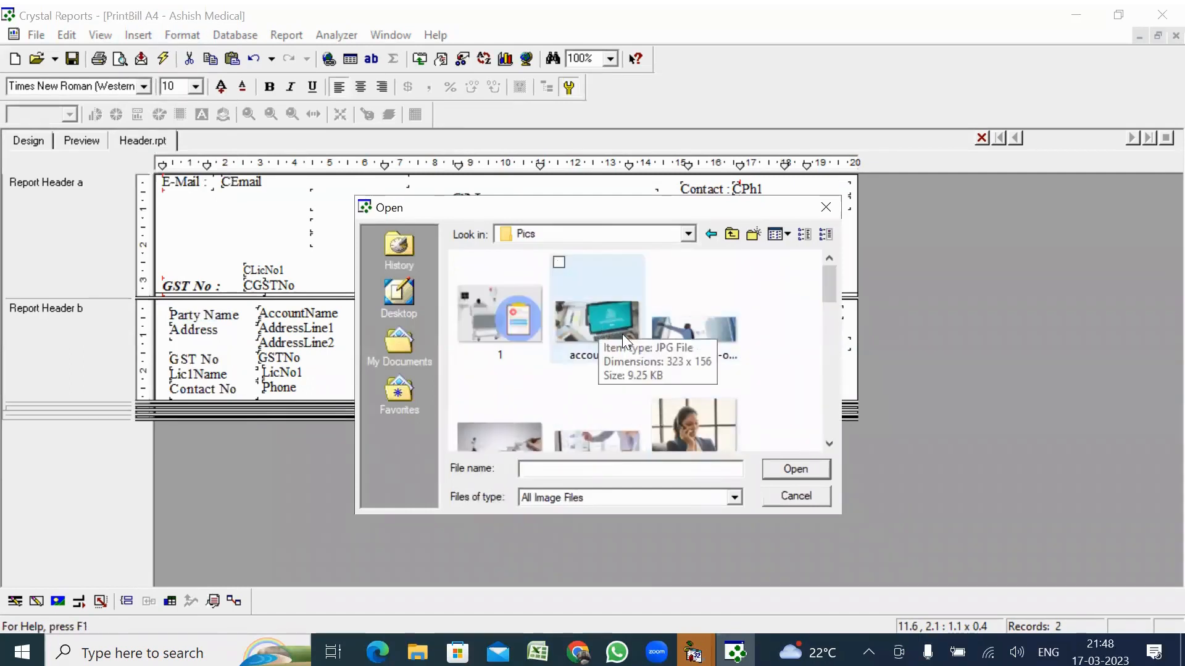
mouse_move(594, 310)
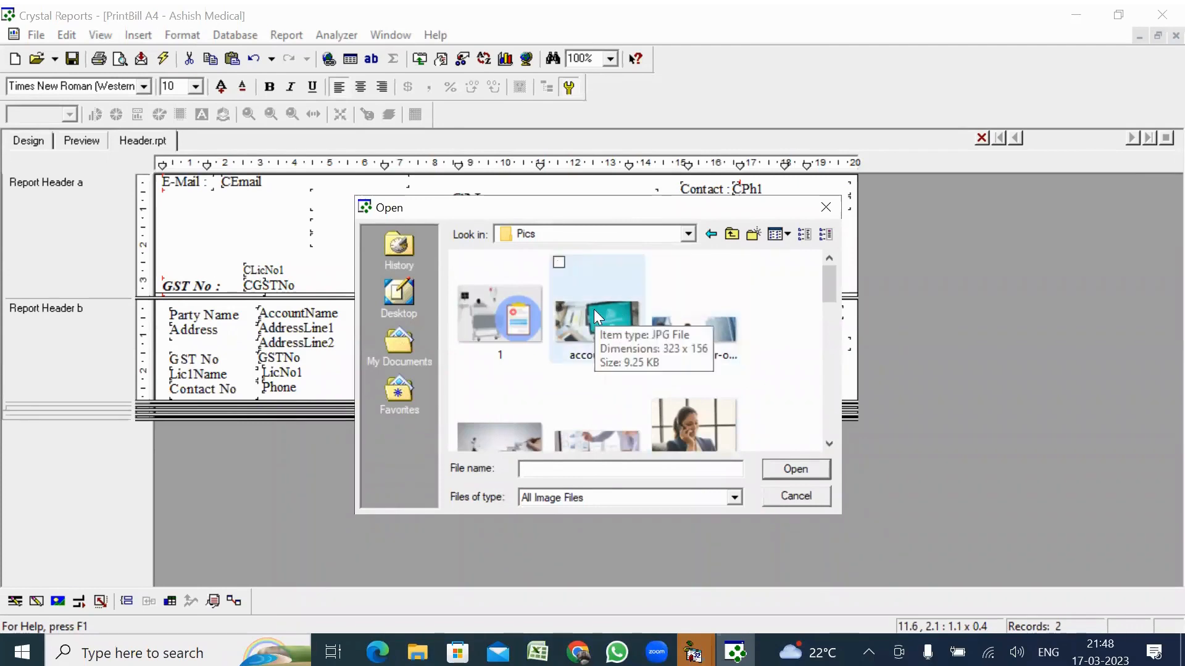
left_click_drag(827, 283, 829, 316)
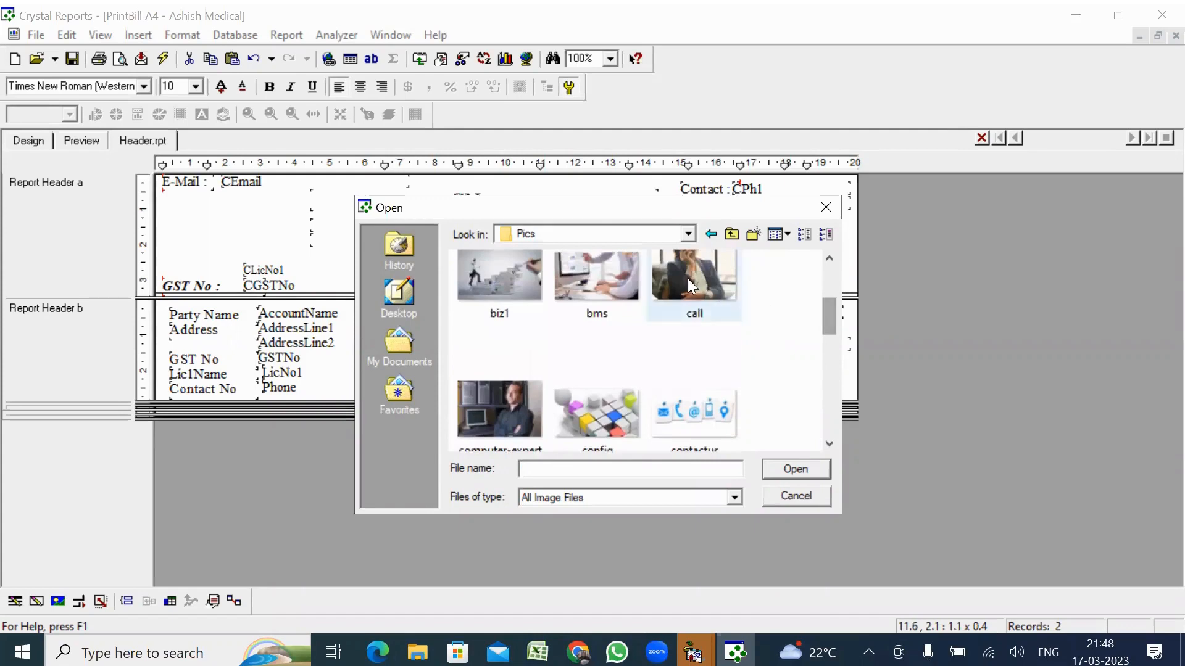
mouse_move(688, 279)
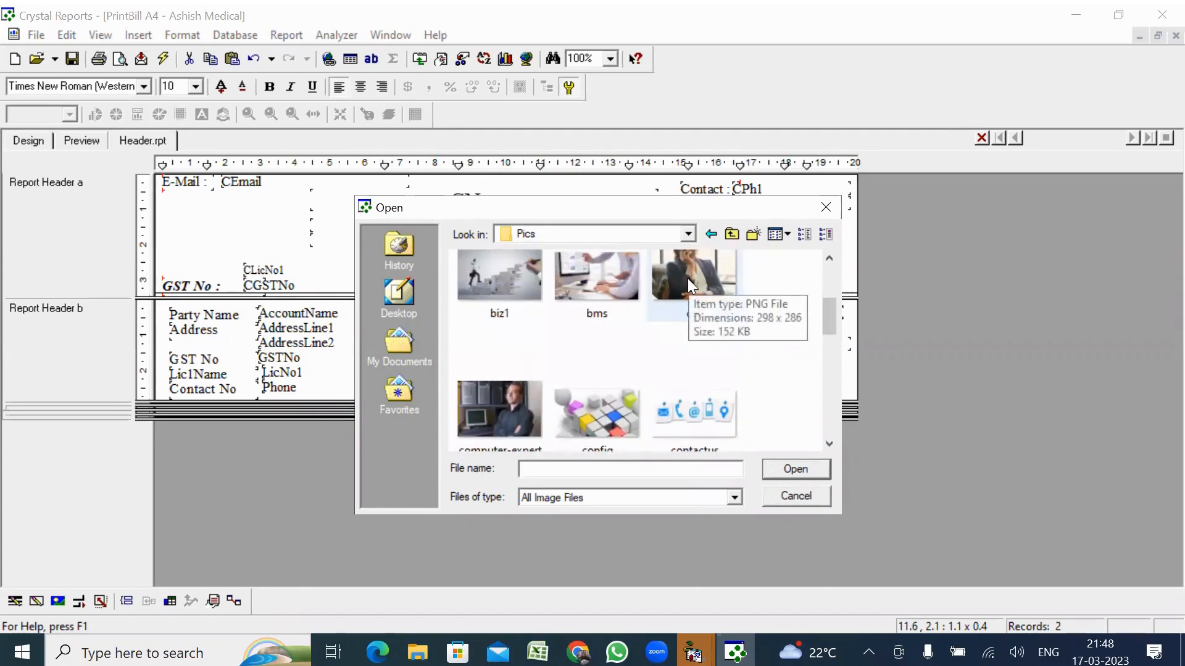
mouse_move(625, 286)
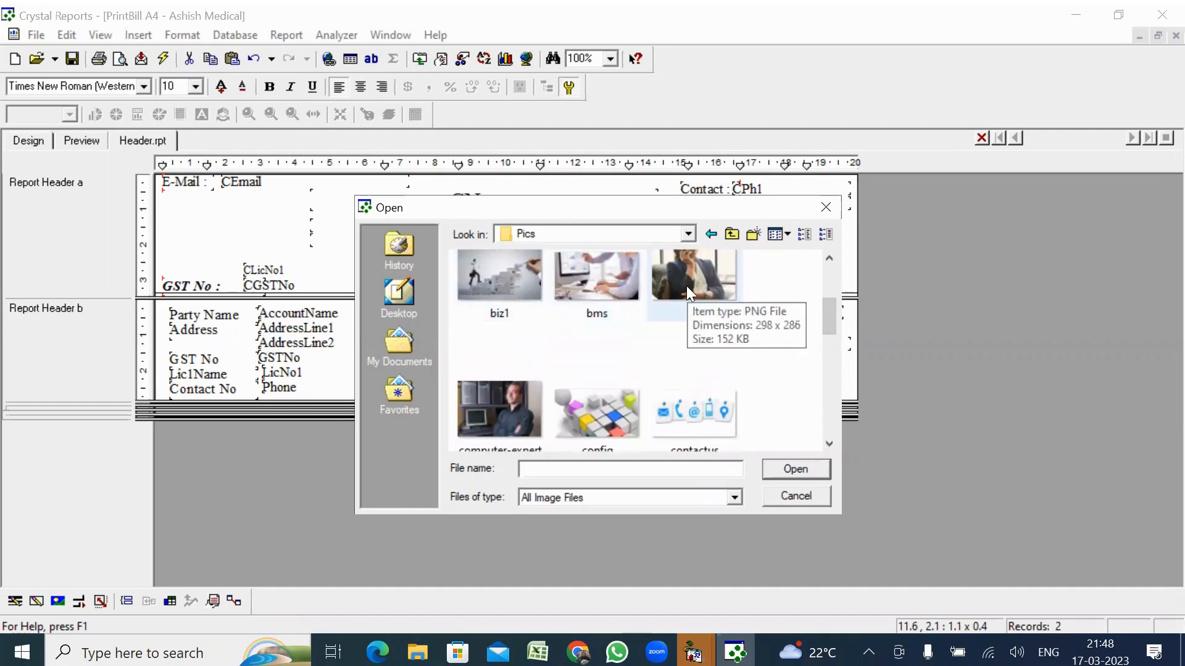
mouse_move(682, 413)
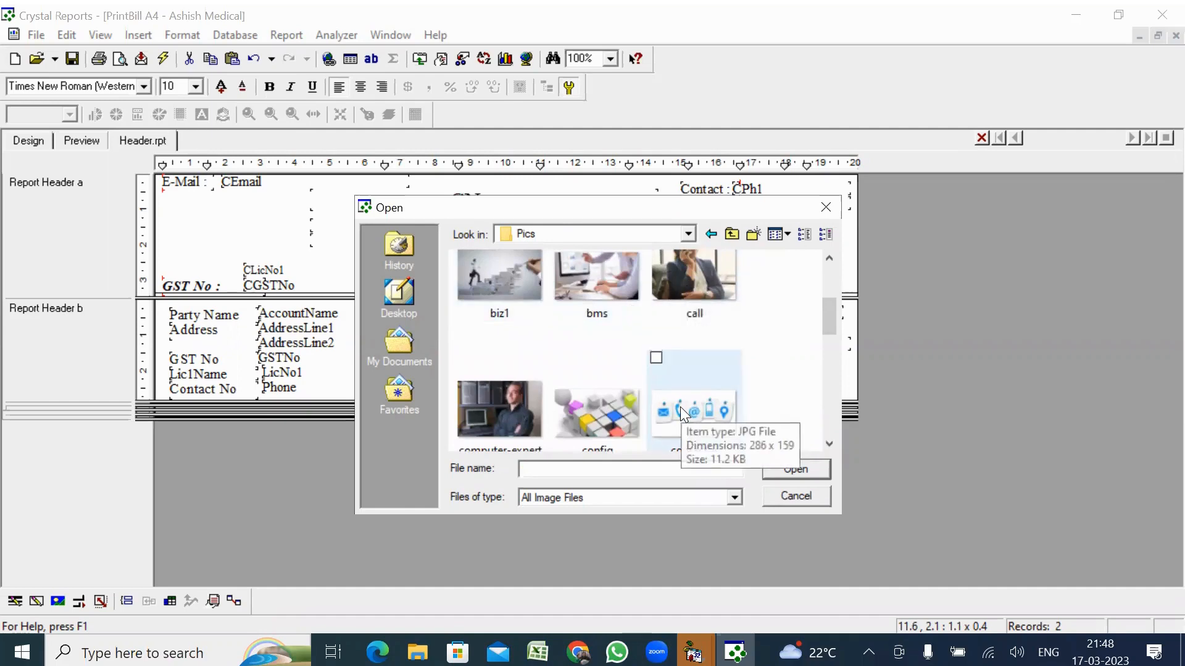
mouse_move(599, 409)
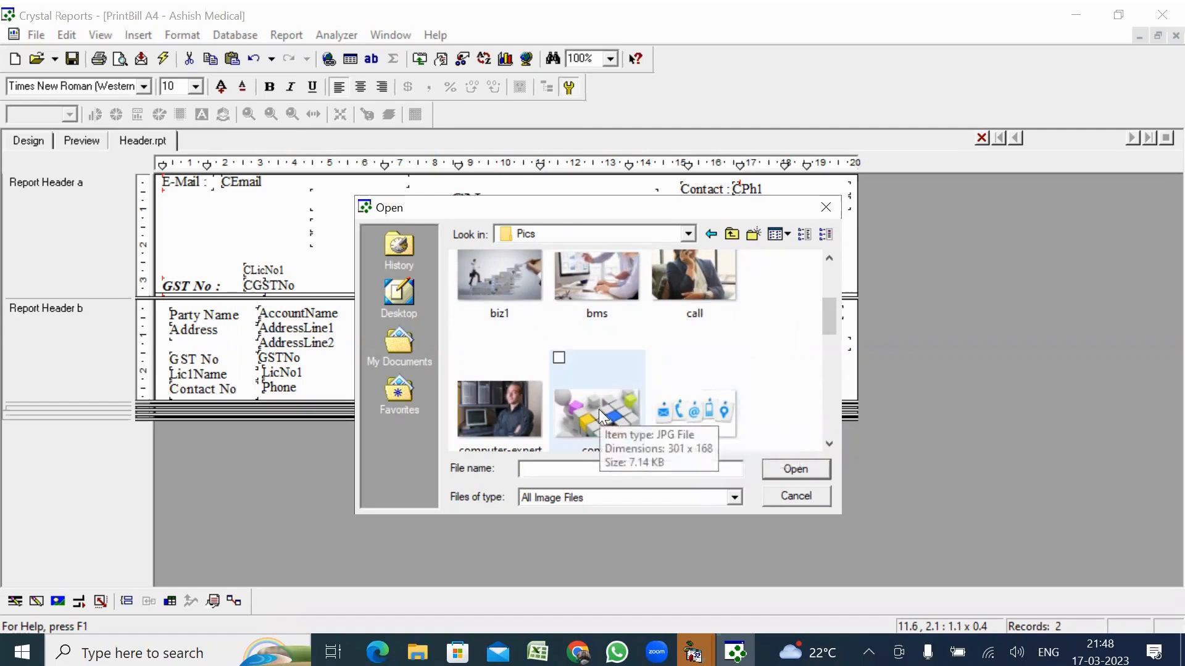
mouse_move(521, 409)
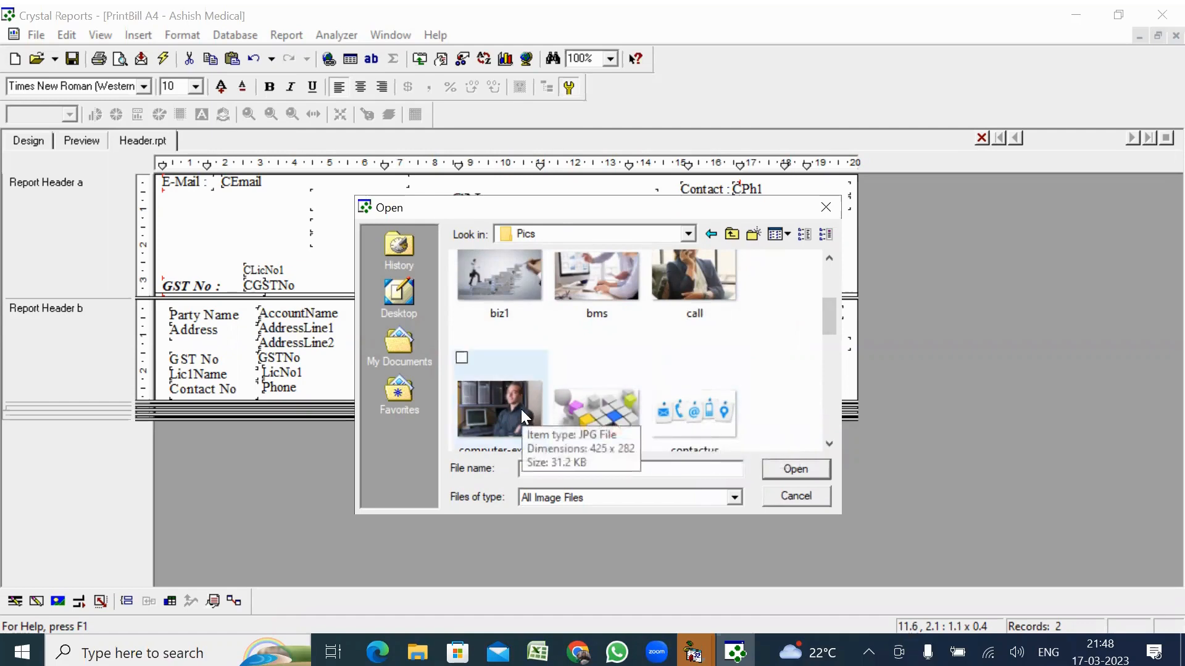
left_click(702, 417)
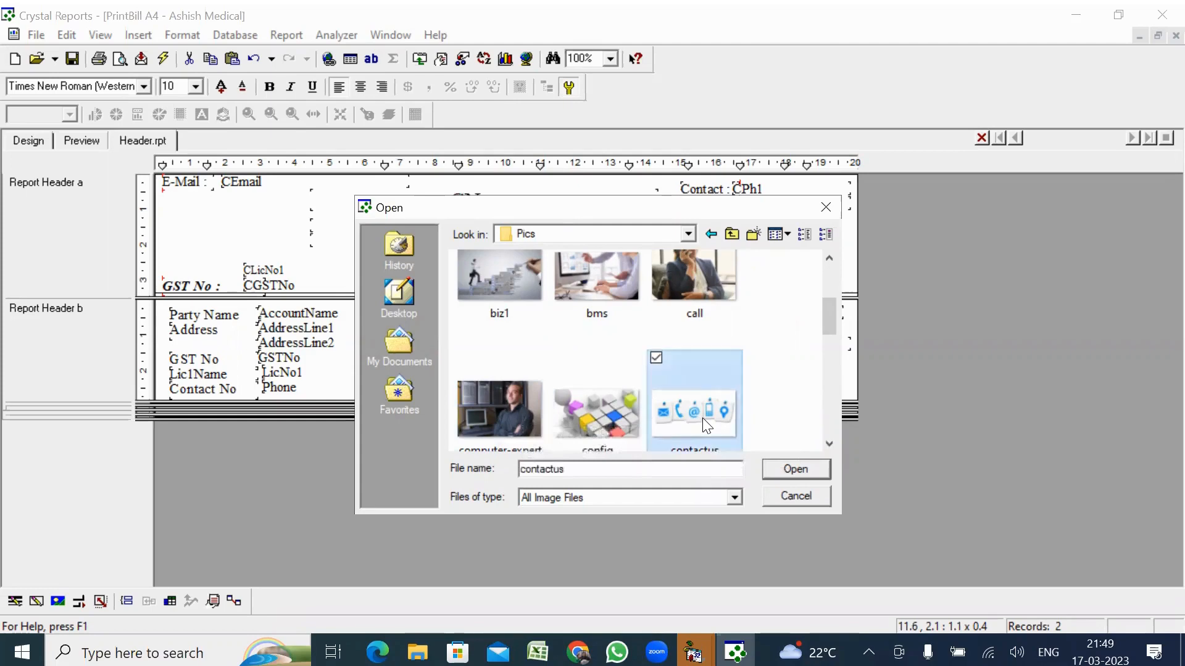
left_click(798, 470)
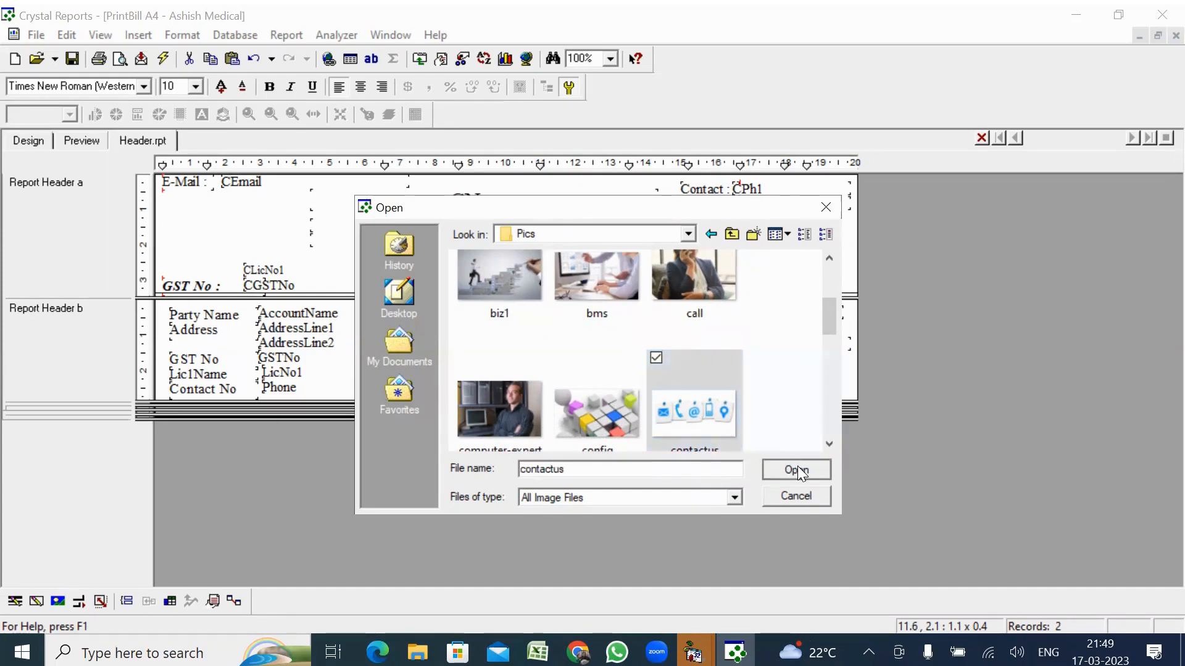
Place the contactus picture below the E-Mail line in Report Header a and shrink it to about 2.3 x 1.5
left_click(176, 207)
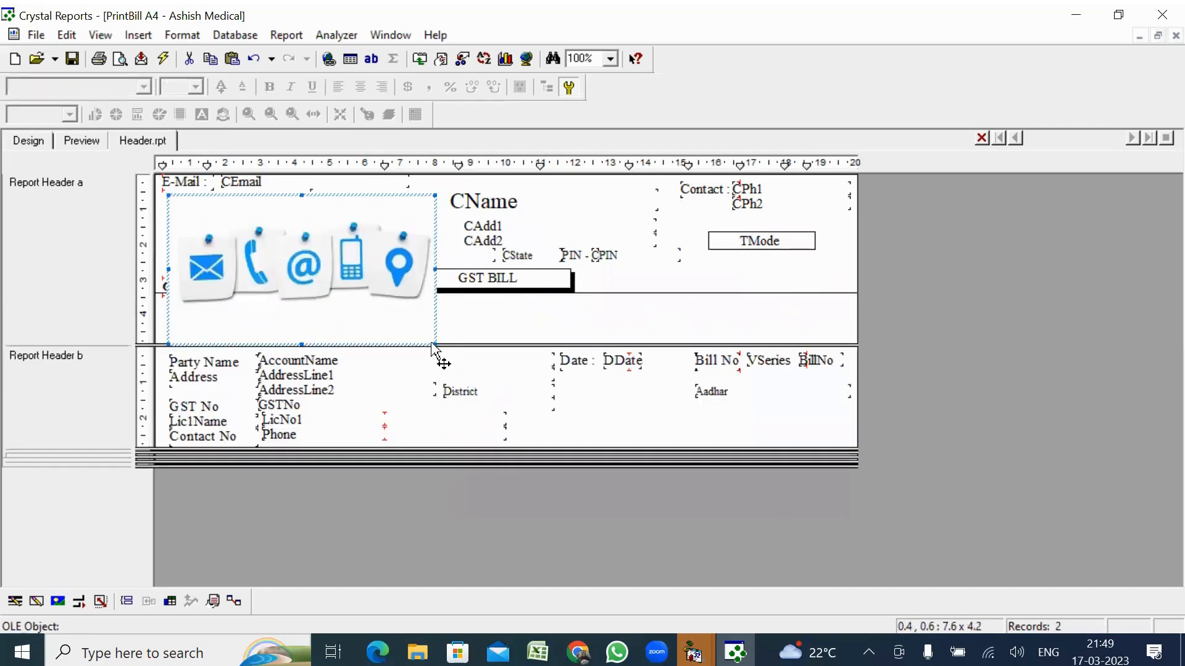
left_click_drag(433, 343, 268, 267)
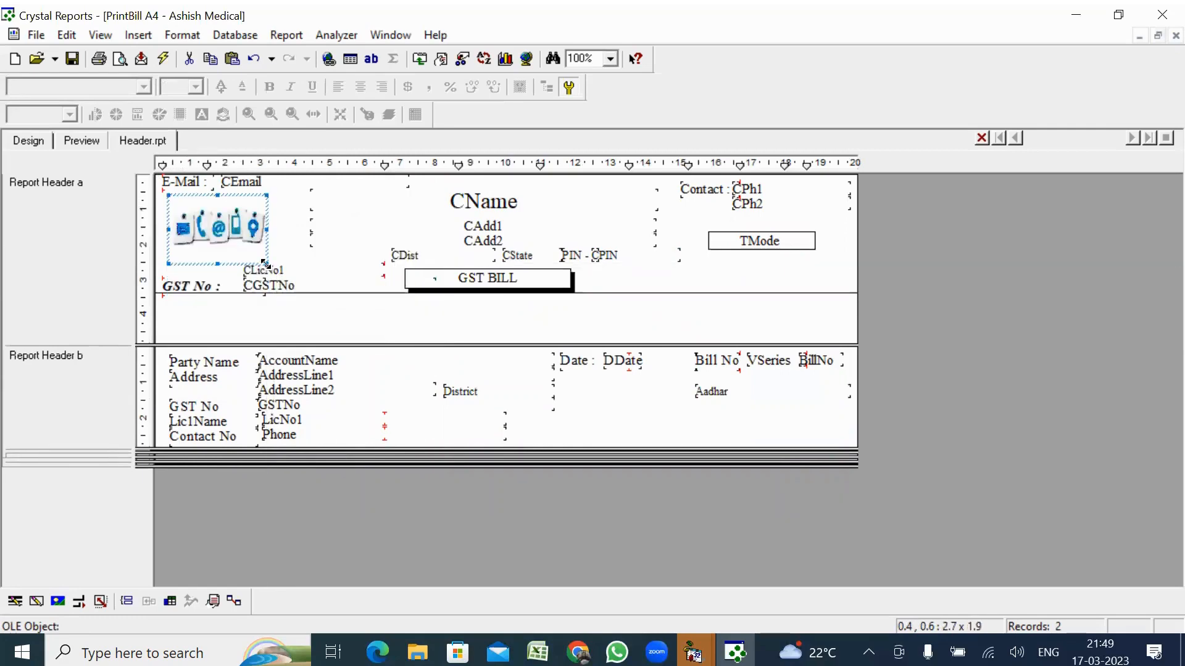
left_click_drag(266, 264, 255, 252)
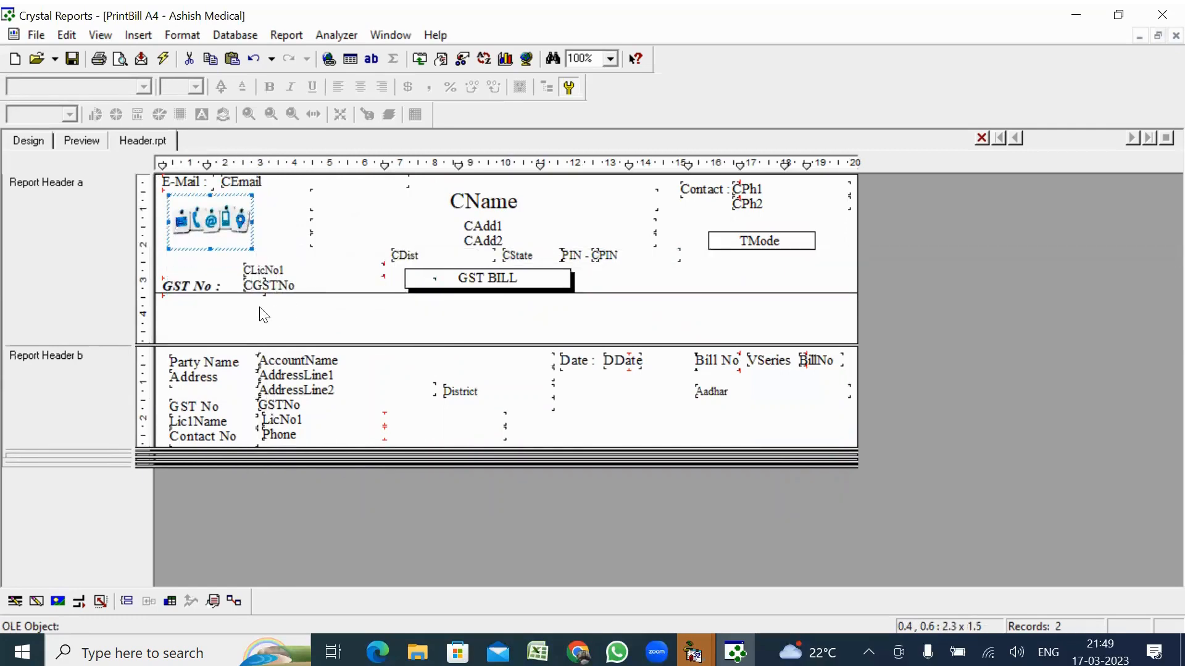
Reduce the height of Report Header a to just below the GST BILL box, and check the header in the bill preview
left_click_drag(148, 344, 149, 276)
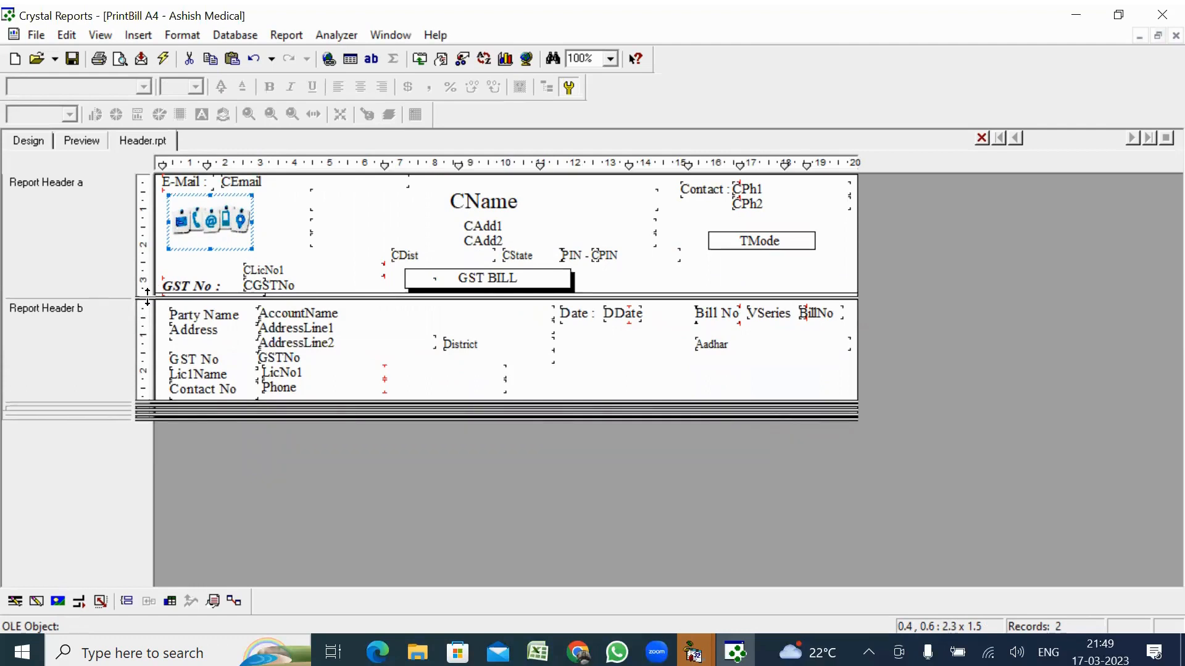
left_click(89, 141)
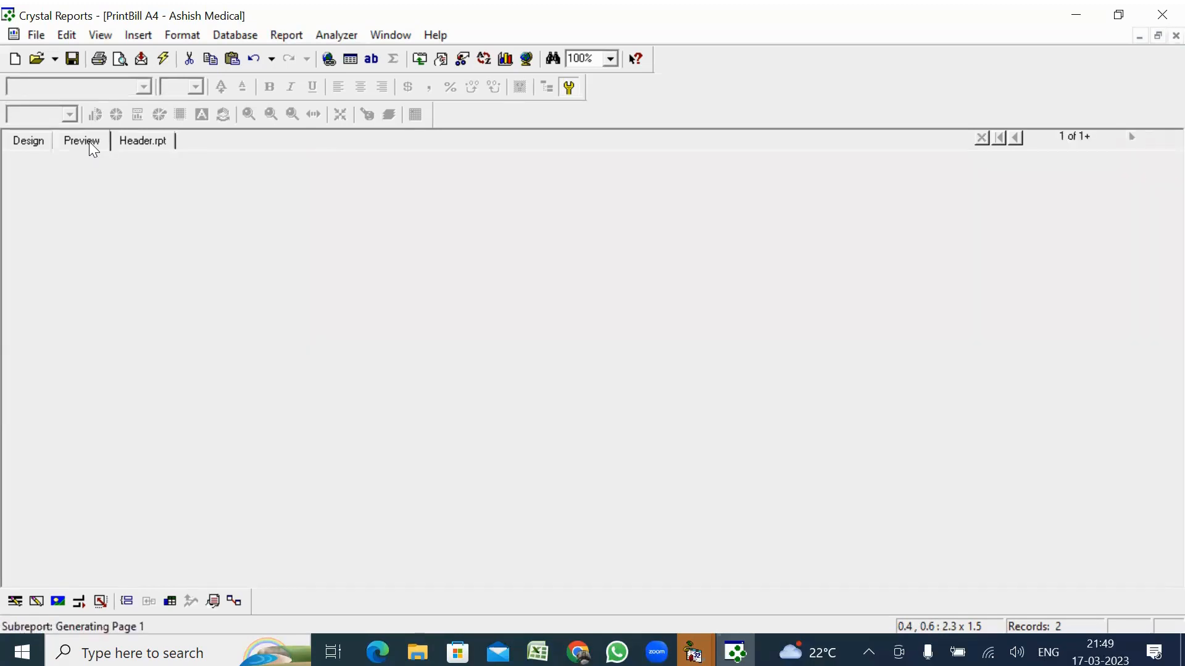
left_click(382, 539)
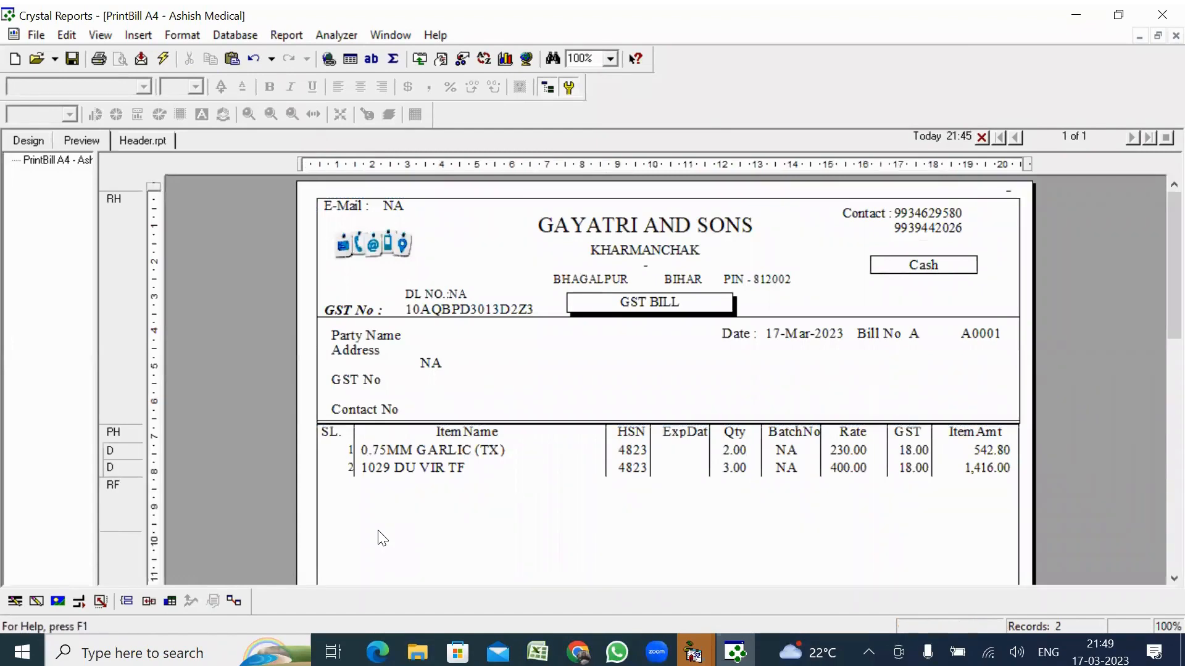
left_click(30, 144)
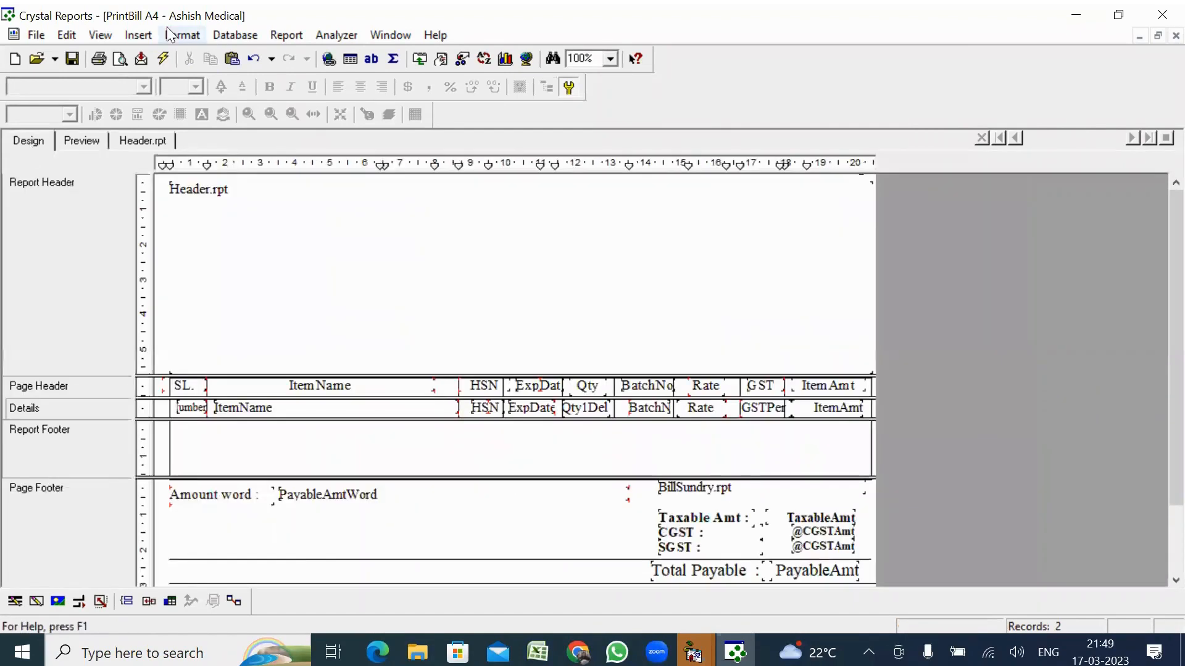
double_click(247, 229)
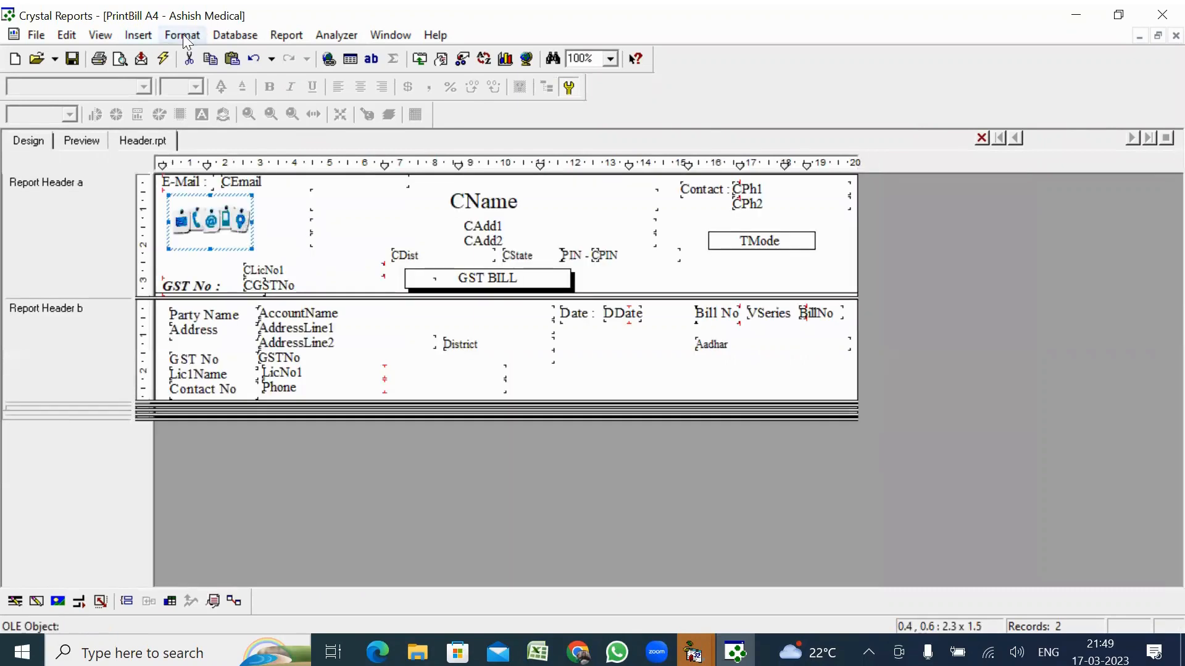
Insert the accounting picture from the Pics folder over the TMode box, sized about 2.1 x 1.5, and shrink Report Header a back around its contents
left_click(137, 36)
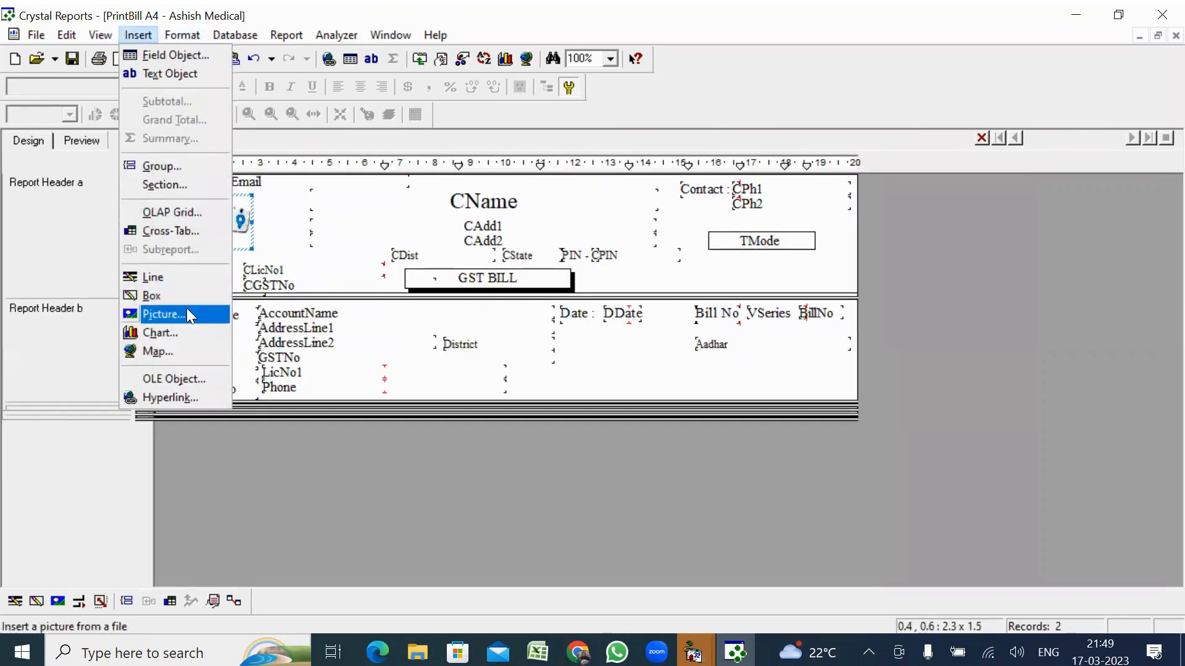
left_click(146, 316)
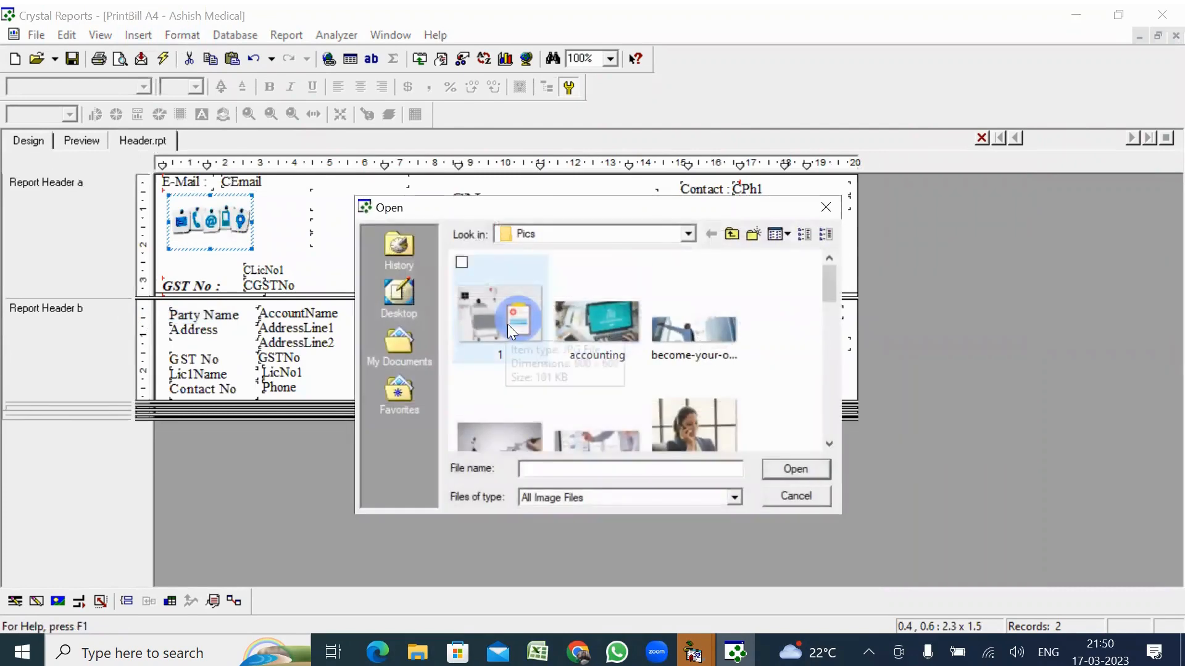
left_click(593, 325)
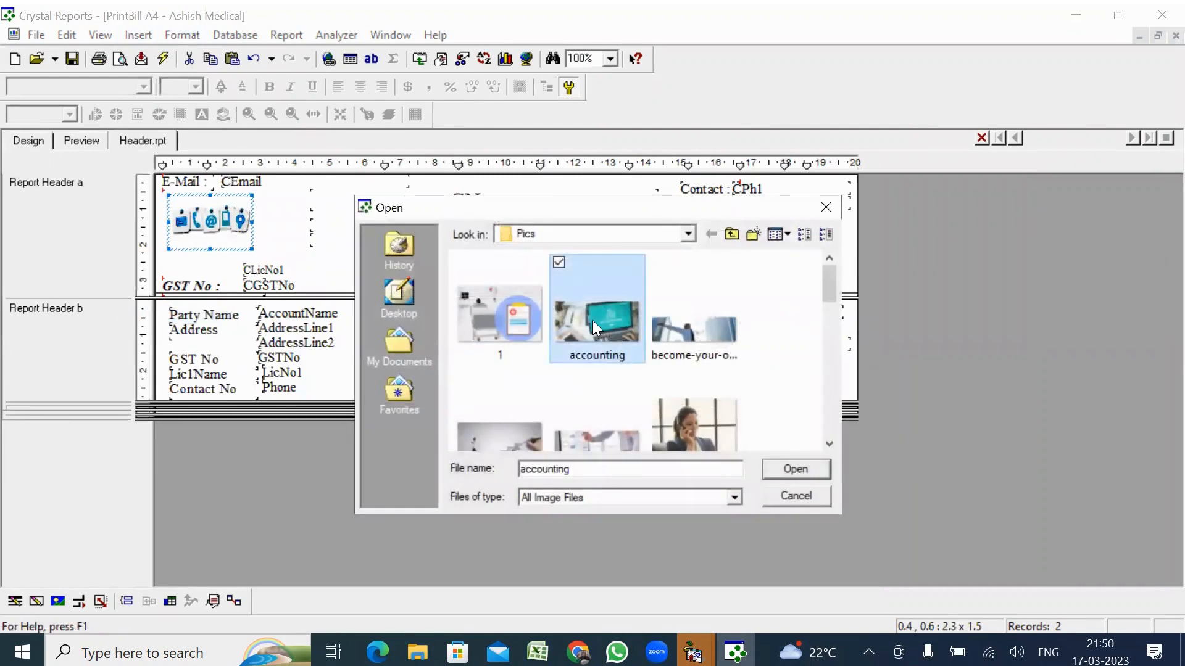
left_click(791, 466)
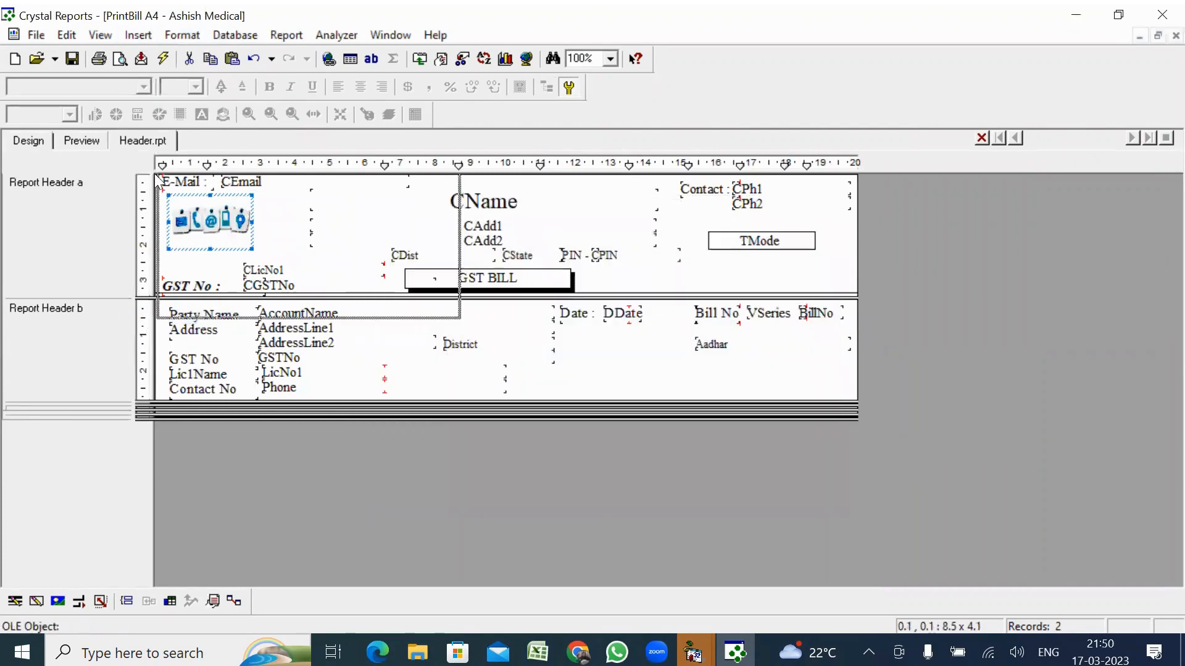
left_click(722, 232)
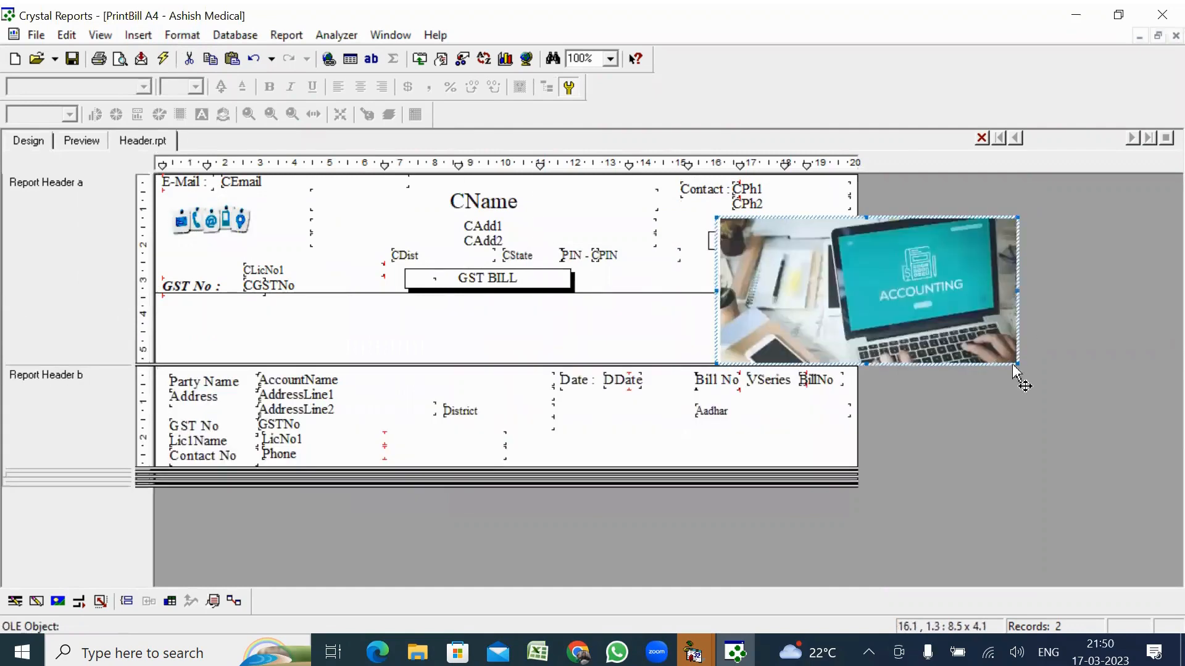
left_click_drag(1018, 364, 775, 263)
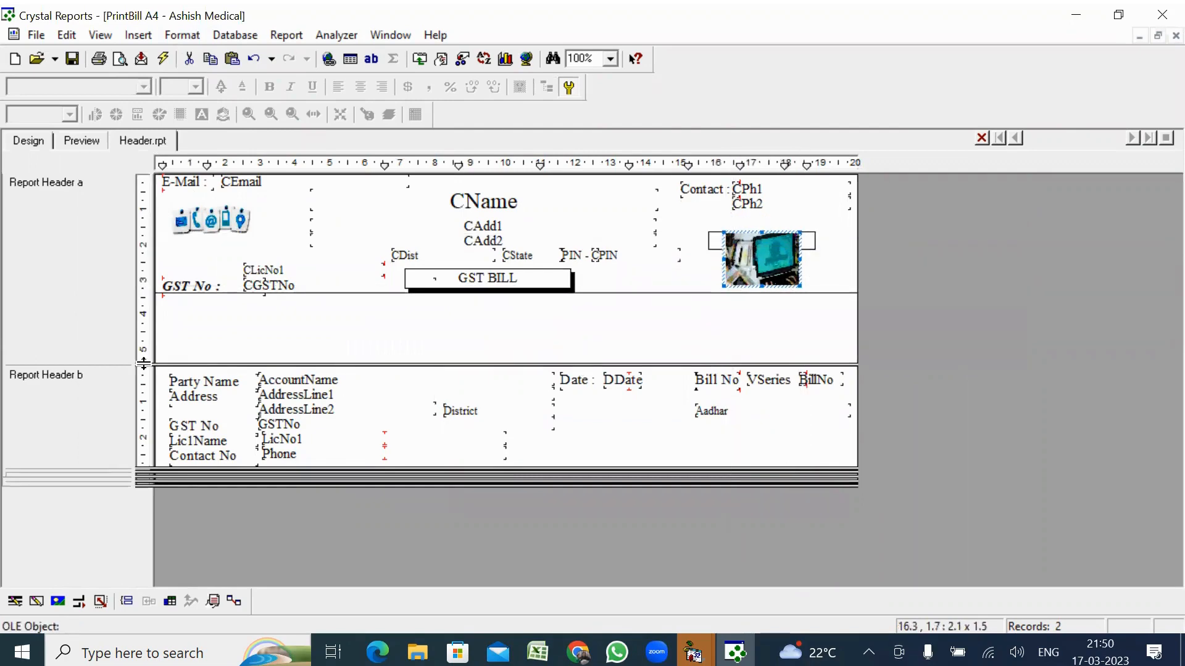
left_click_drag(148, 363, 136, 235)
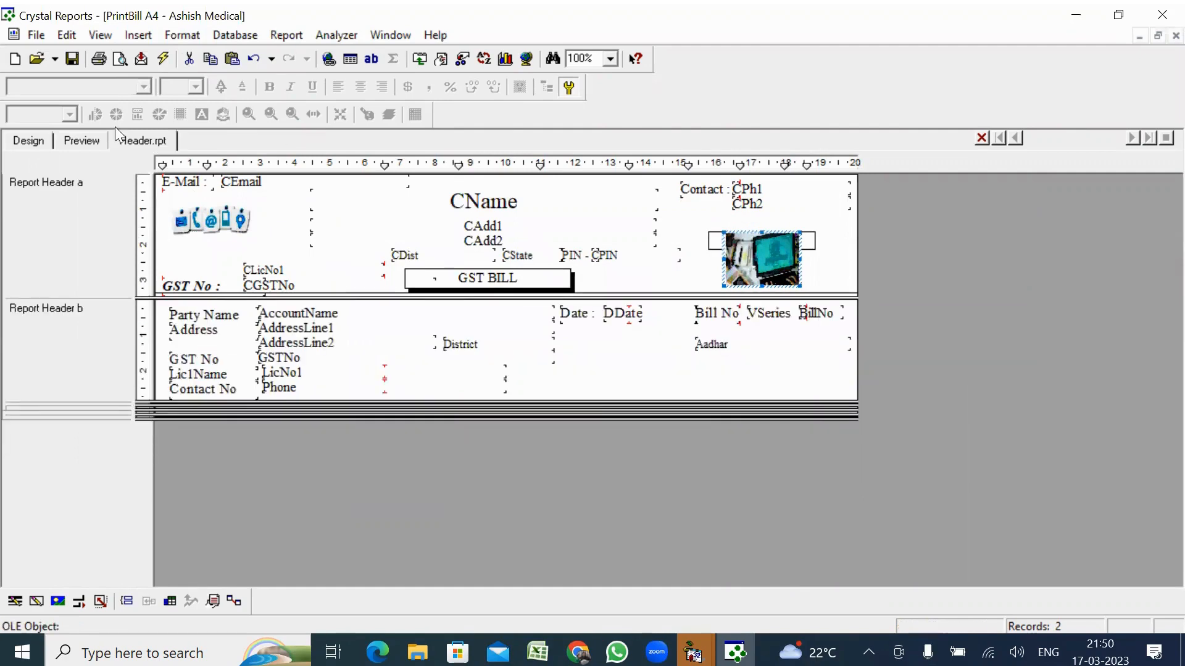
Preview the bill with both pictures, and save and close the PrintBill A4 report
left_click(78, 136)
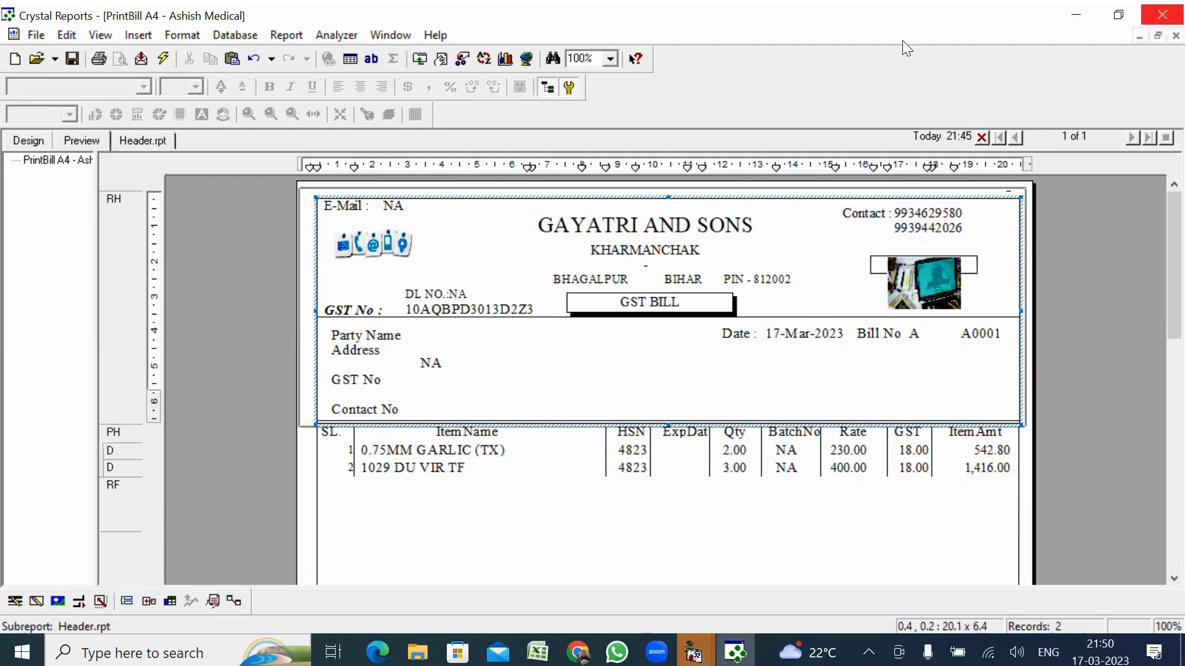
left_click(26, 138)
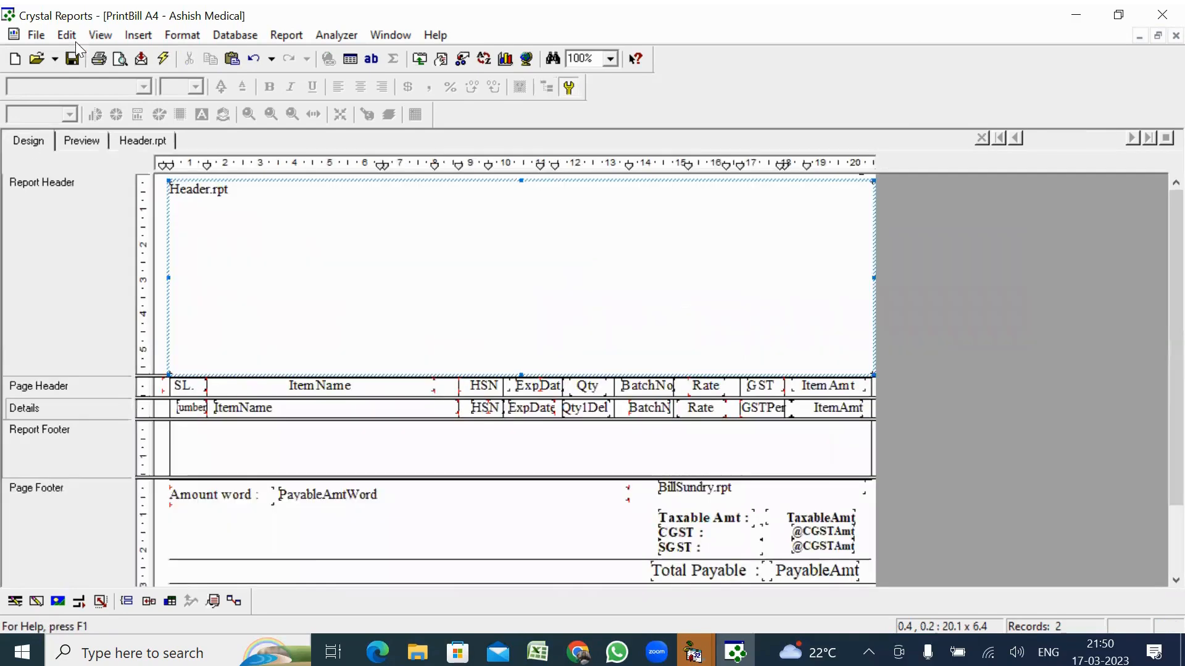
left_click(73, 62)
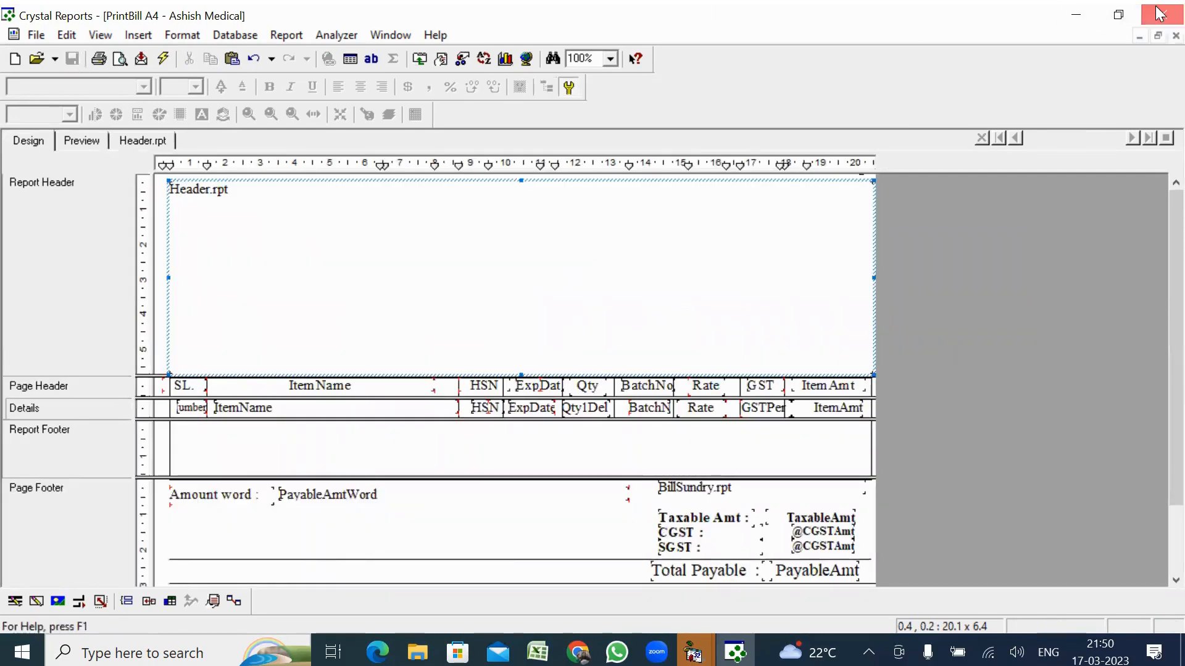
left_click(1159, 14)
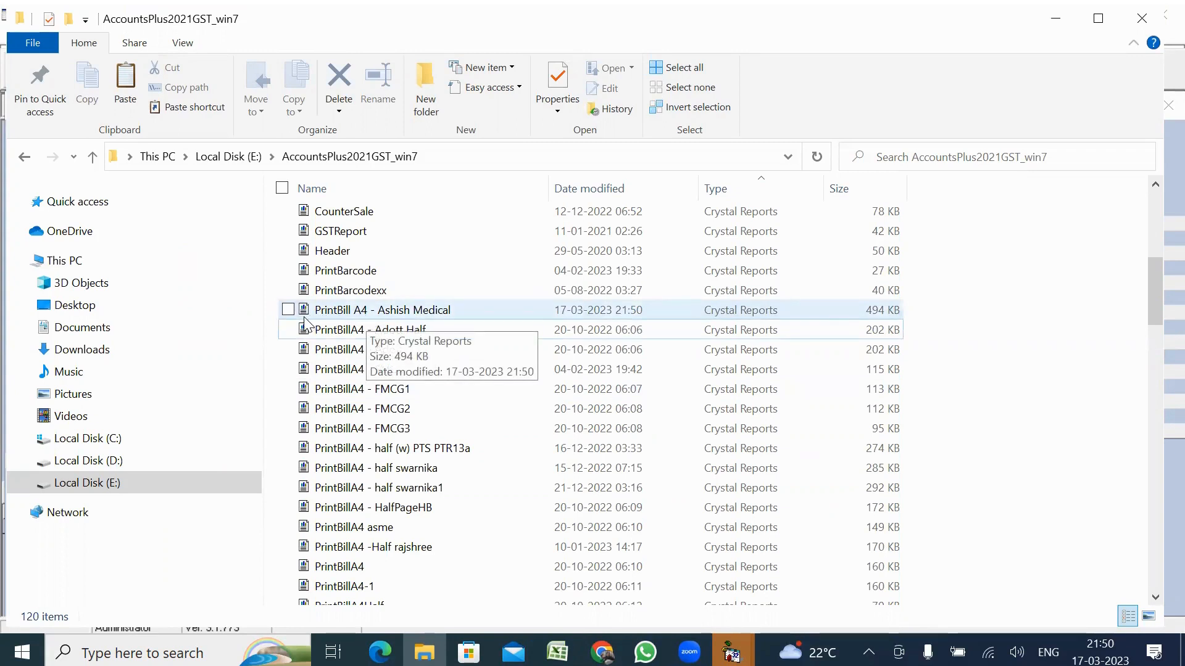
Reopen the saved PrintBill A4 - Ashish Medical report to inspect its main design and Header.rpt subreport, and close it
double_click(352, 314)
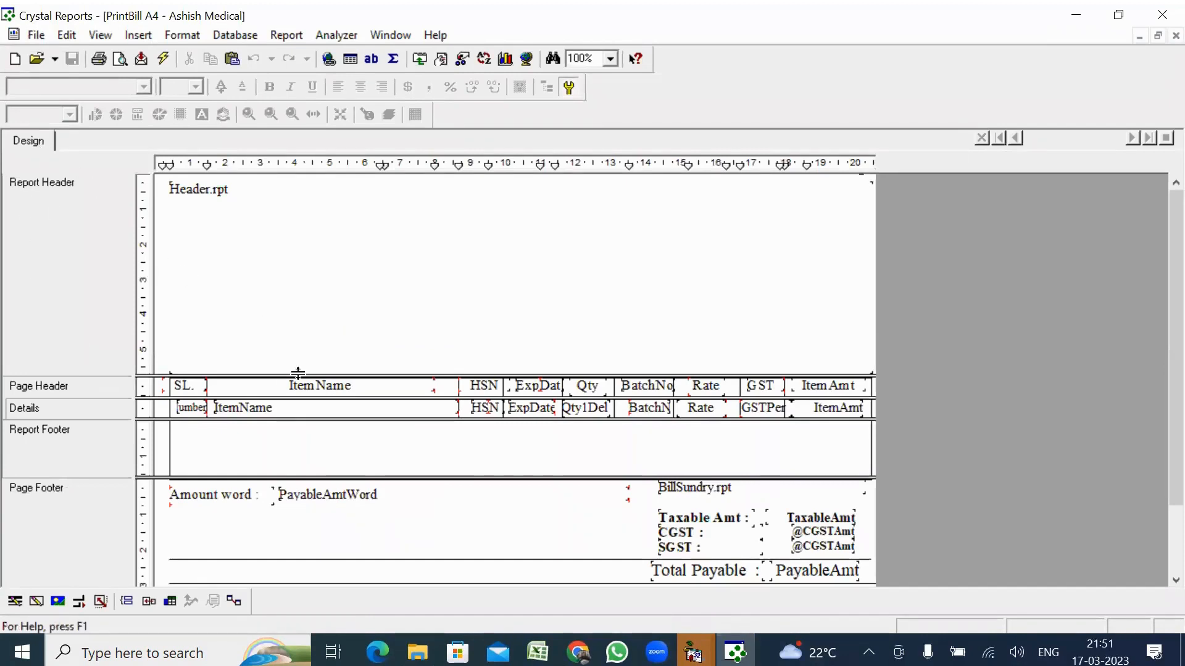
double_click(353, 244)
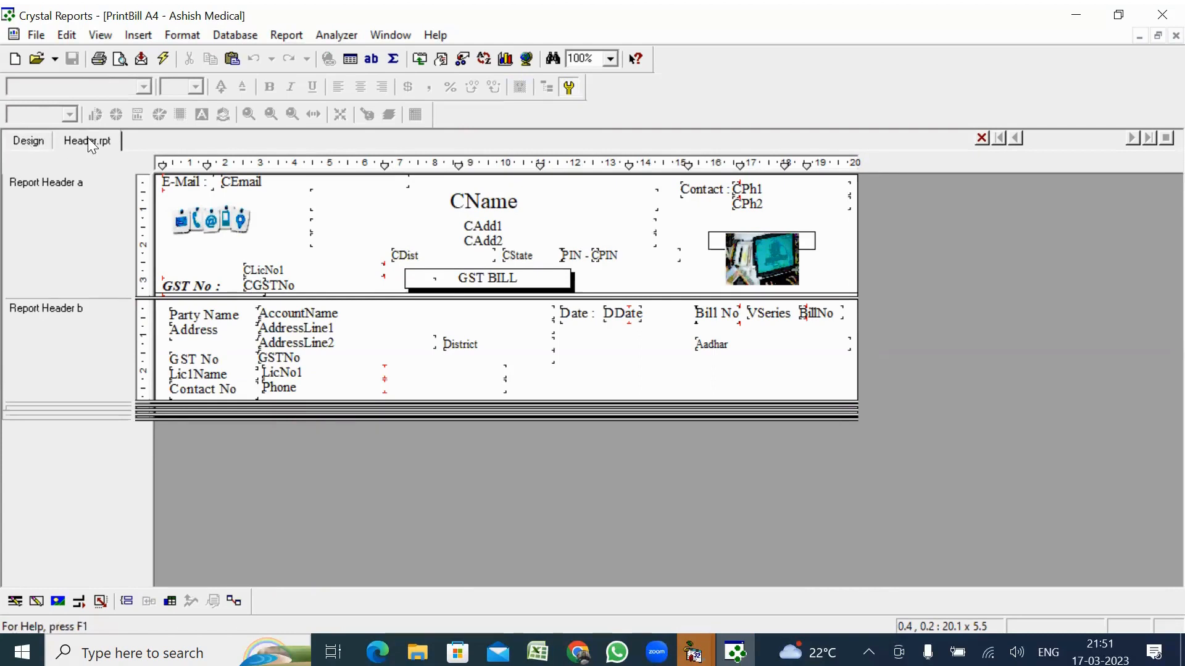
left_click(20, 145)
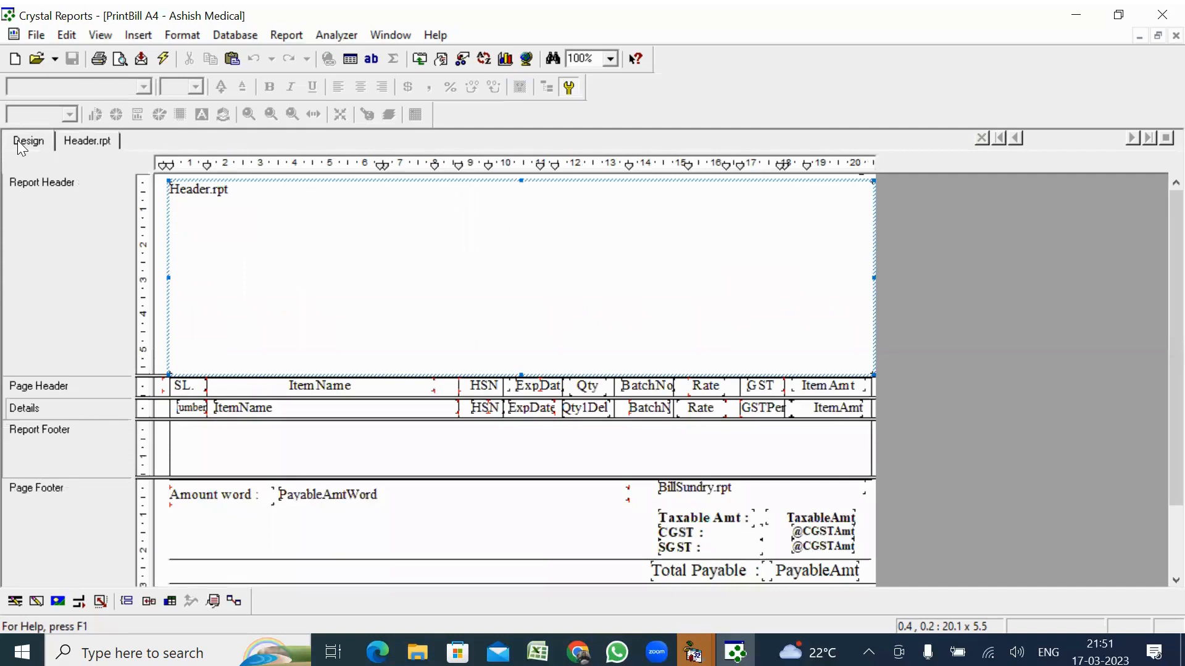
left_click(75, 143)
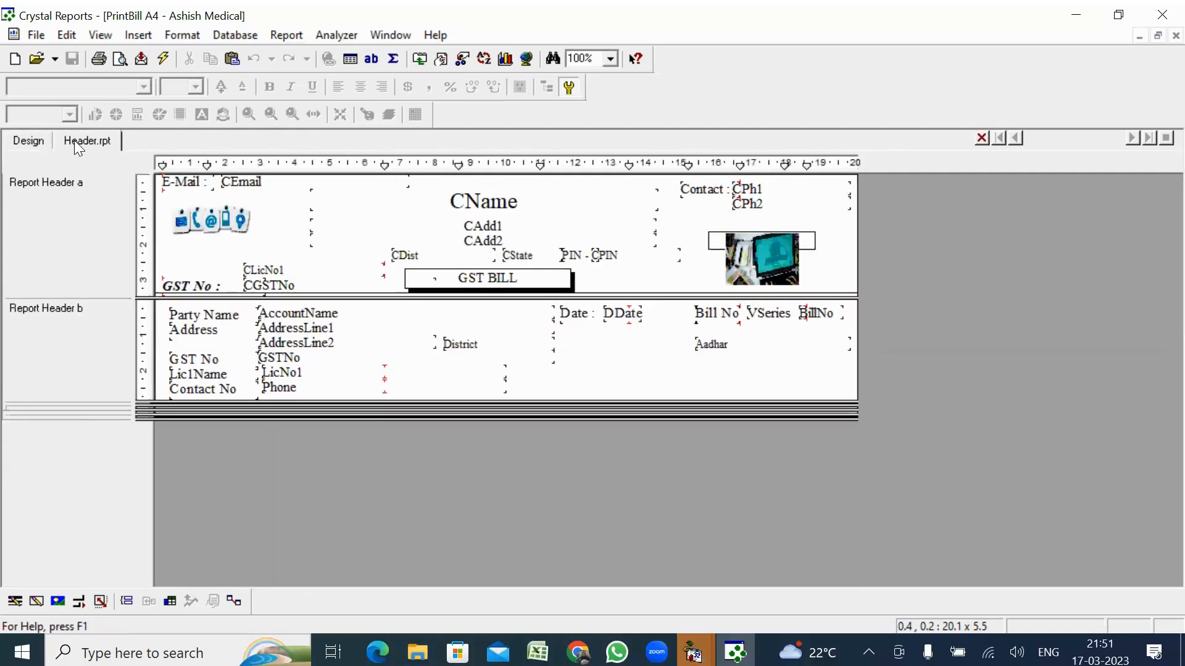
left_click(1161, 14)
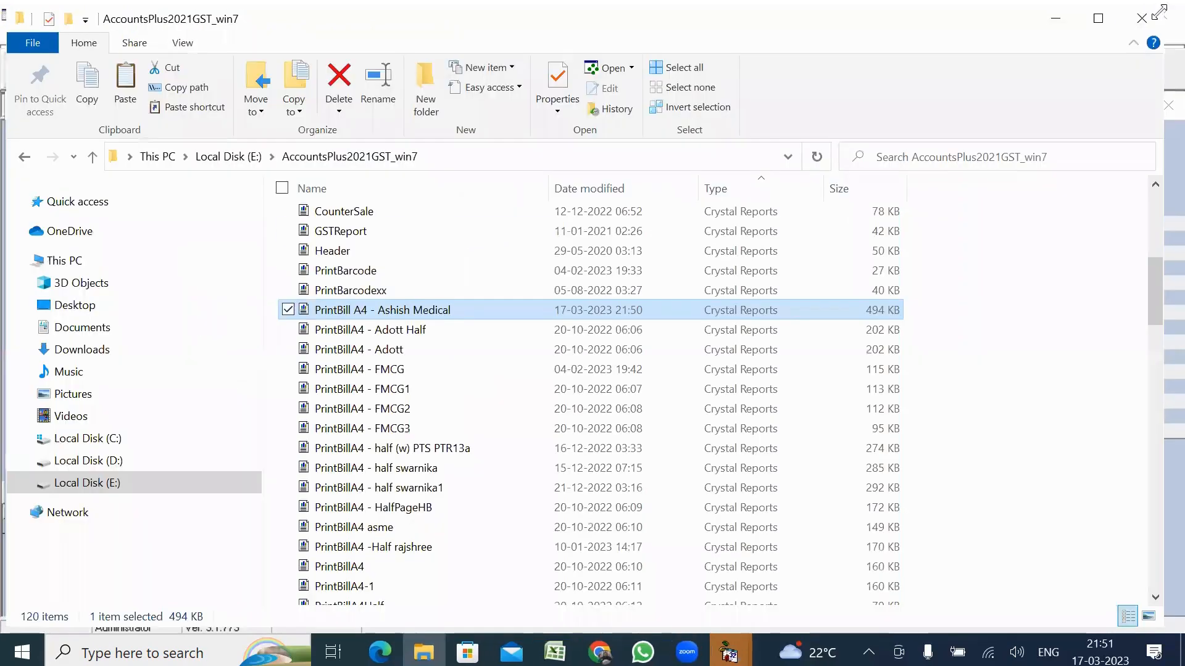
Open the PrintBill A4 - Ashish Medical report again and bring up its Header.rpt subreport for editing
double_click(332, 310)
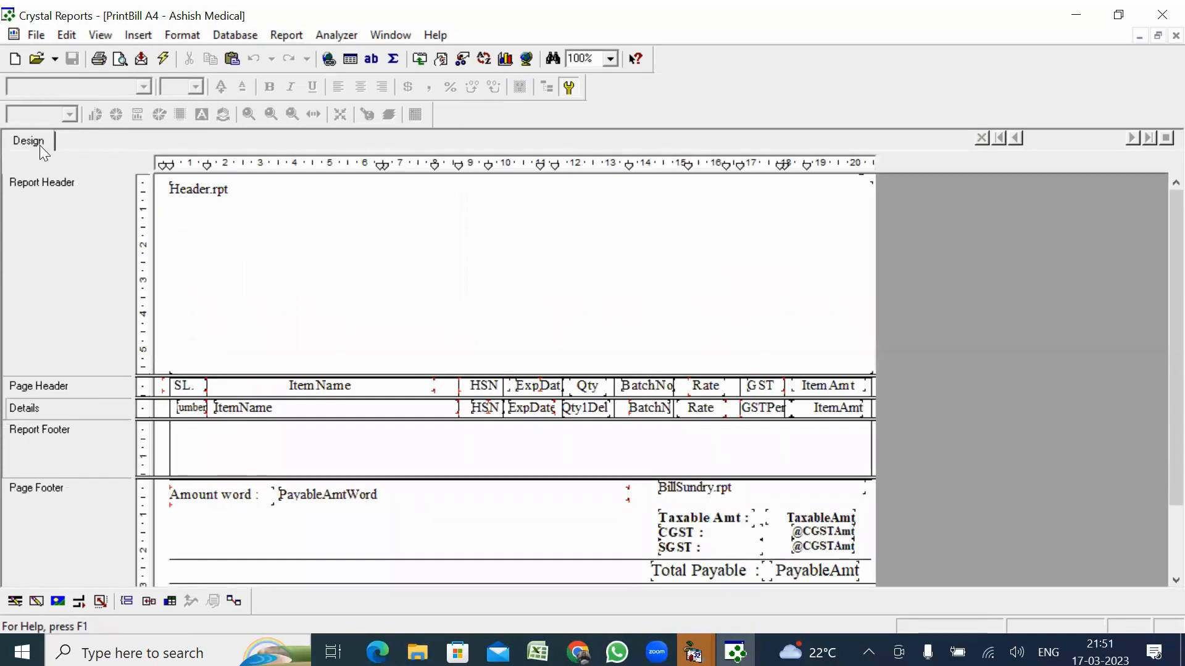
double_click(325, 278)
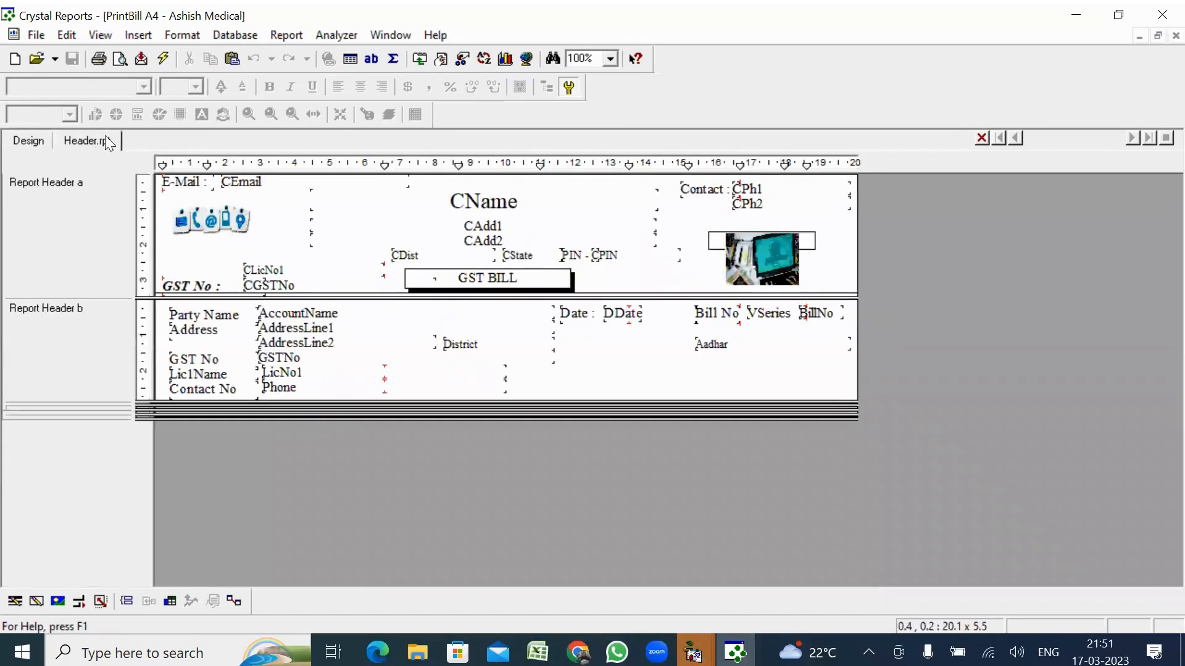
left_click(37, 138)
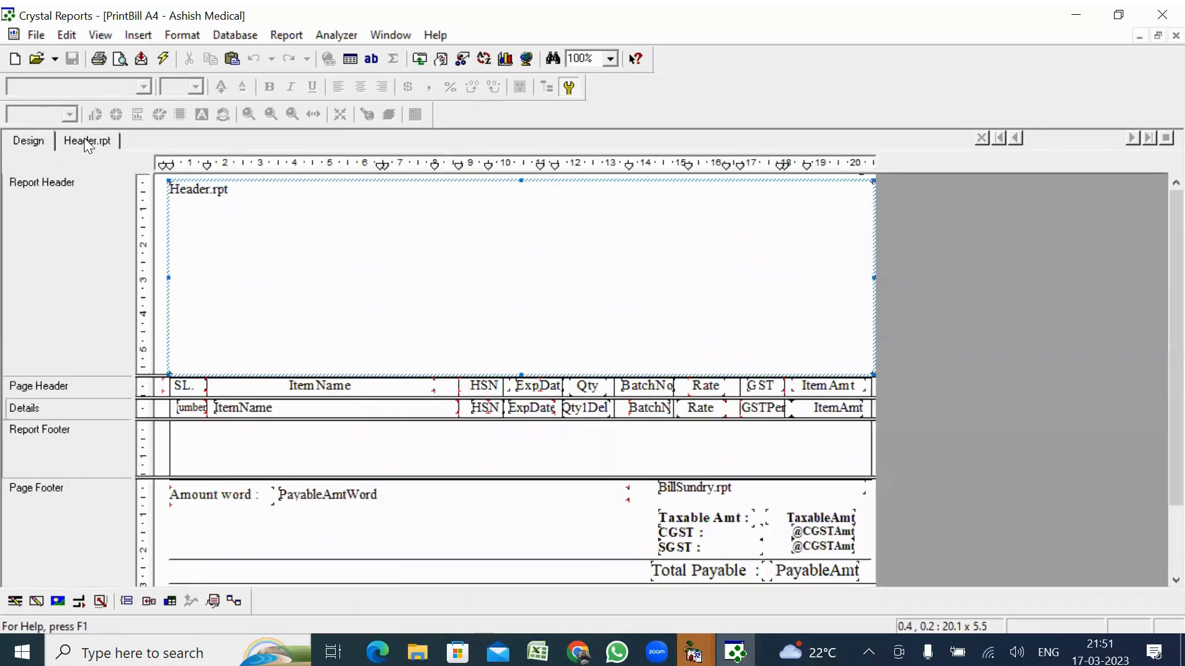
left_click(88, 139)
left_click(29, 141)
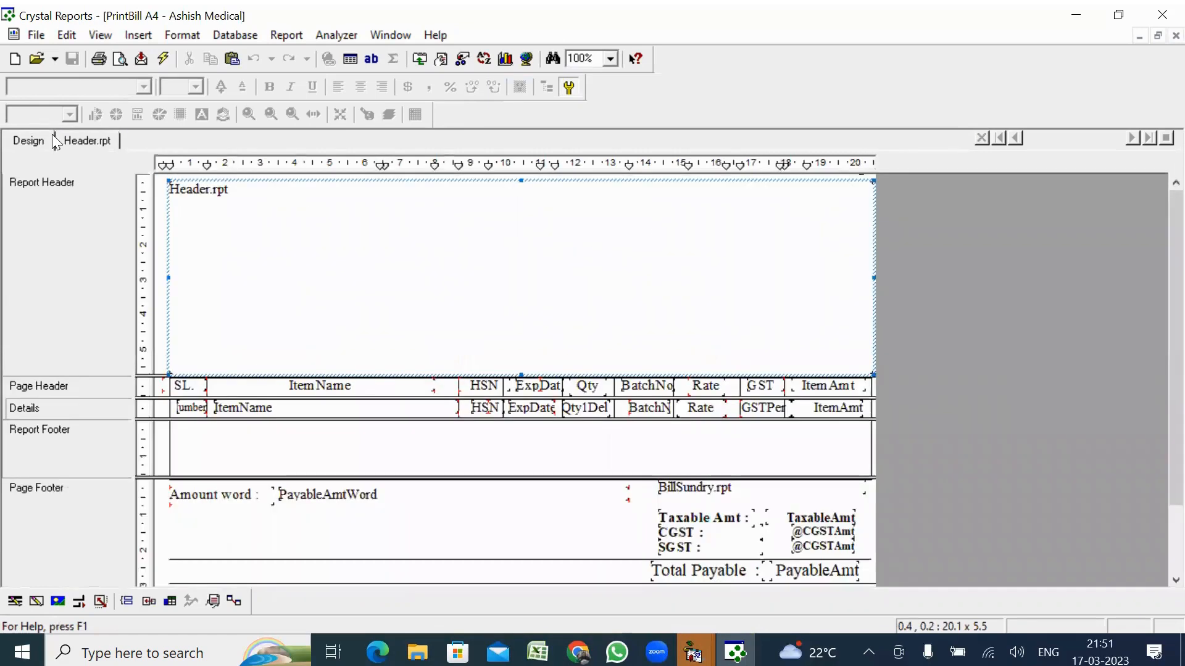
left_click(81, 146)
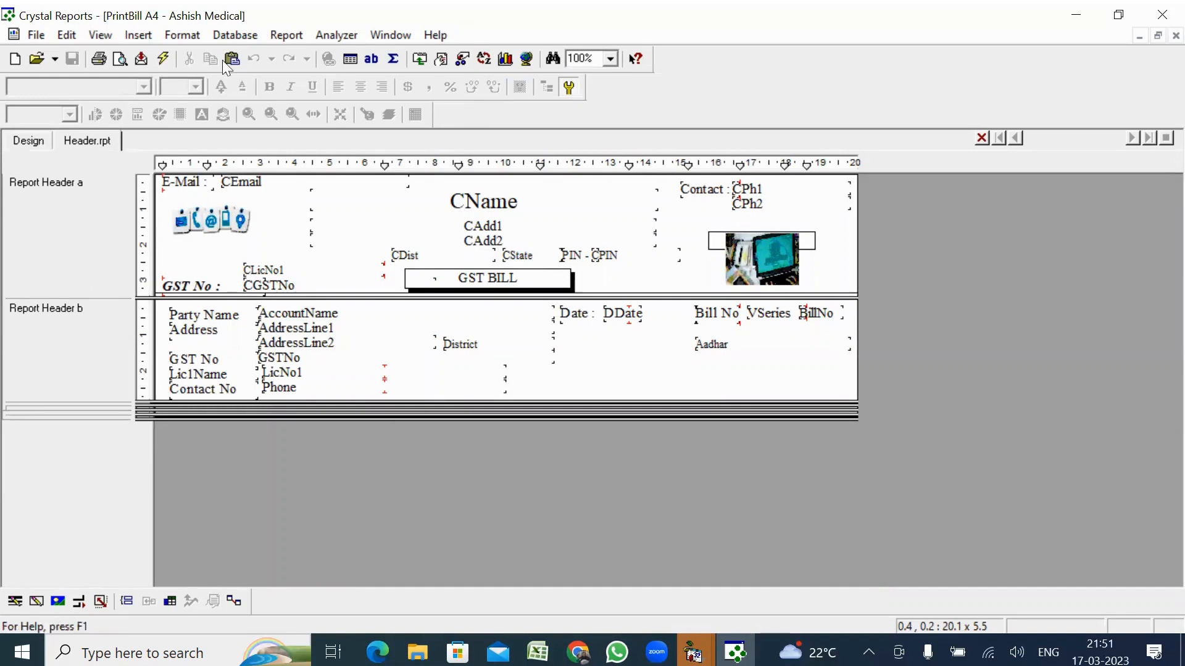
Generate a preview of the Header.rpt subreport and one of the full bill from the main design
left_click(158, 55)
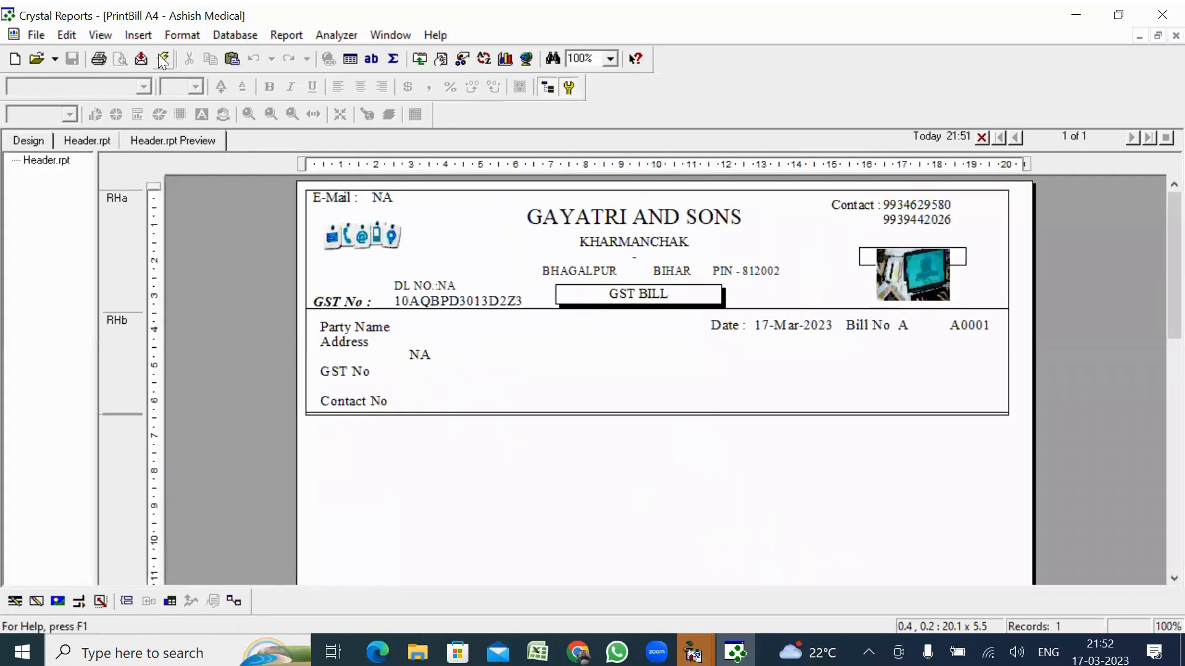
left_click(38, 145)
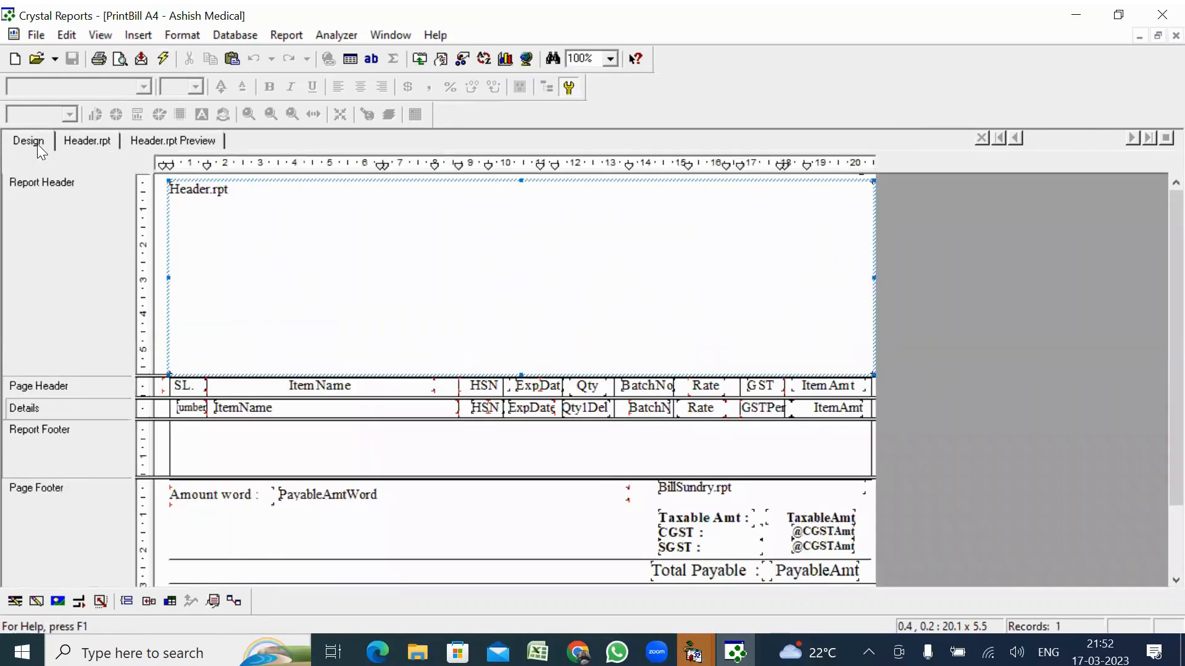
left_click(163, 59)
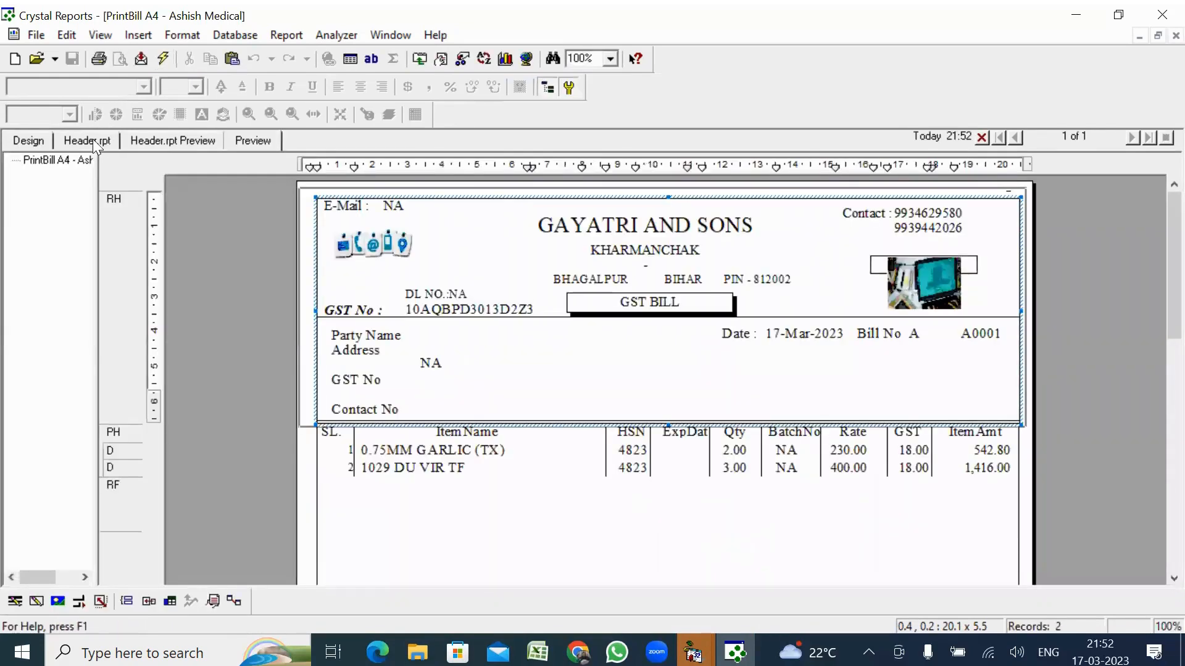
left_click(37, 142)
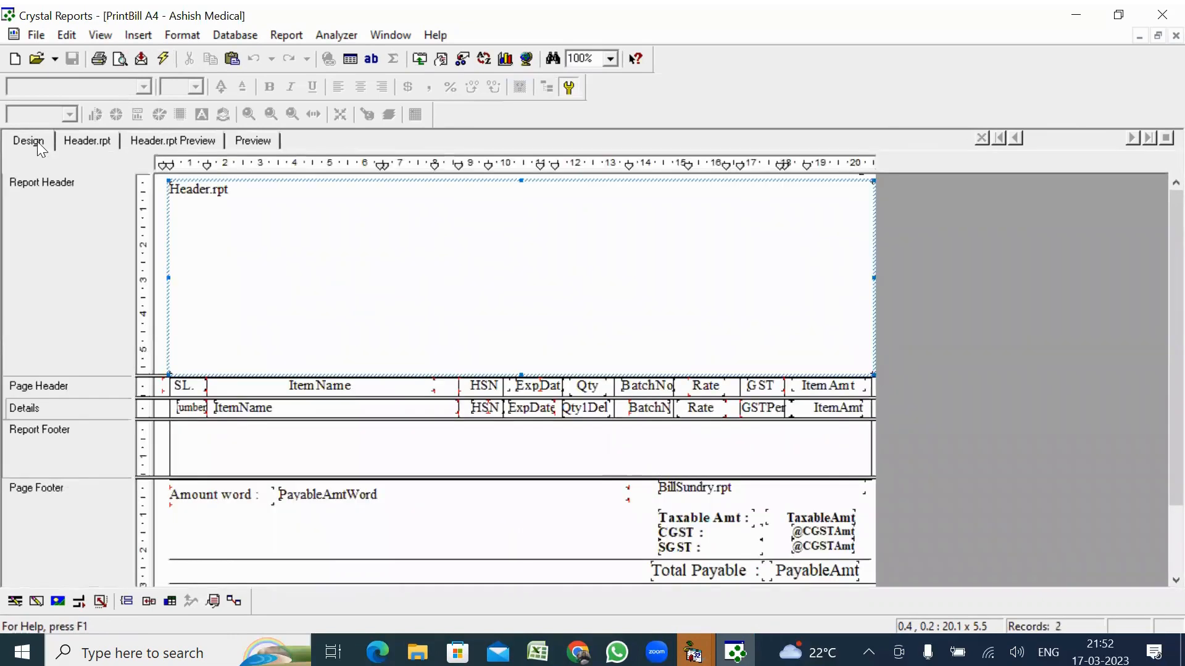
Refresh the report data from the Header.rpt subreport design and again from the main report design
left_click(95, 145)
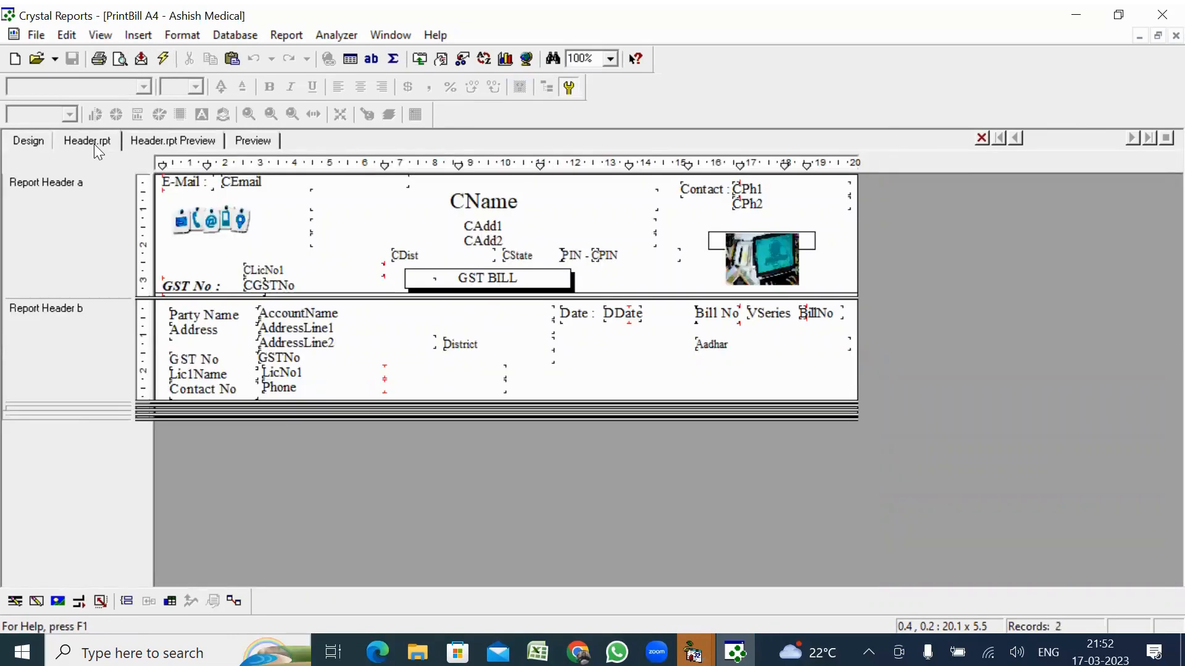
left_click(164, 60)
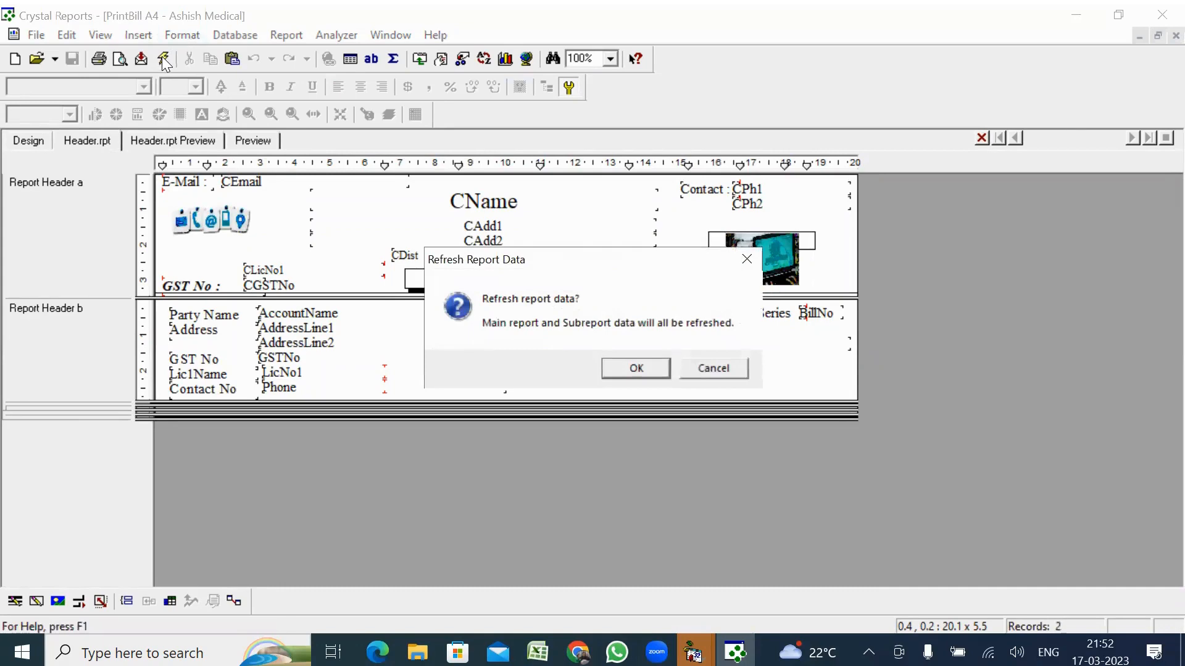
key("Return")
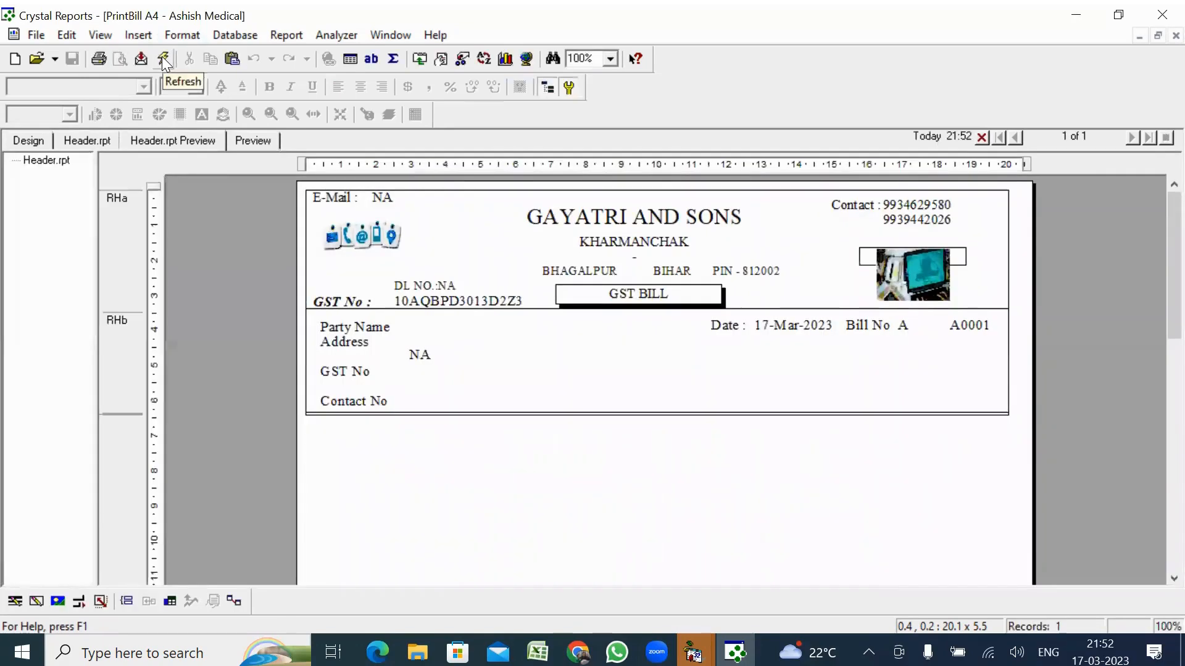
left_click(26, 141)
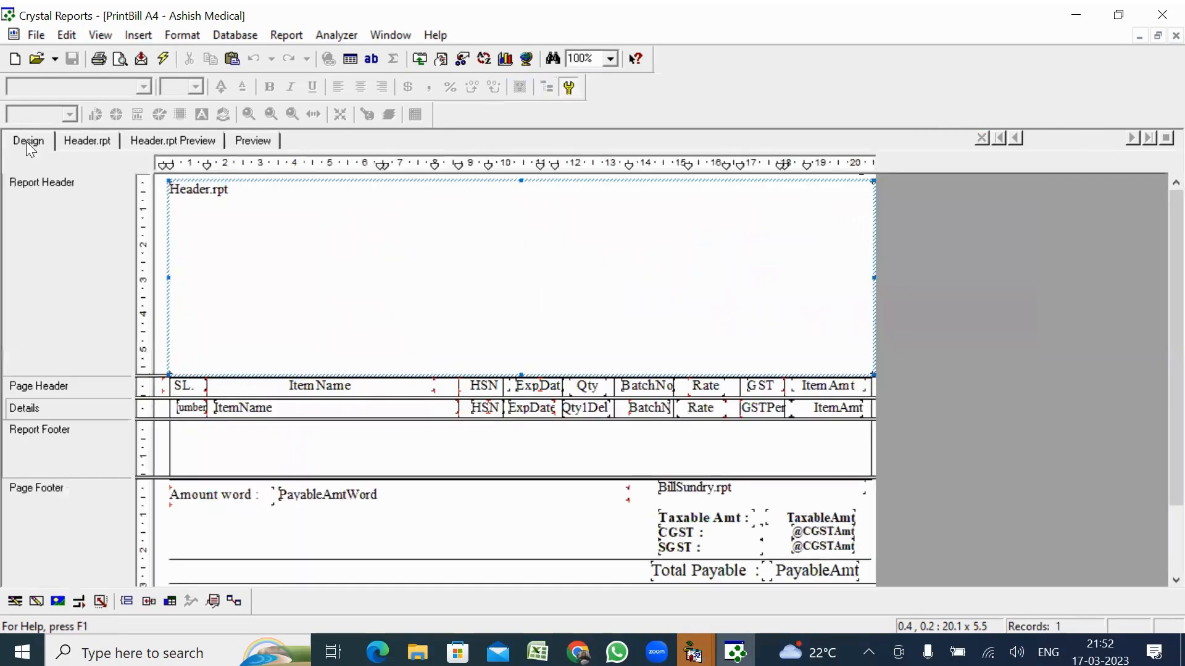
left_click(168, 61)
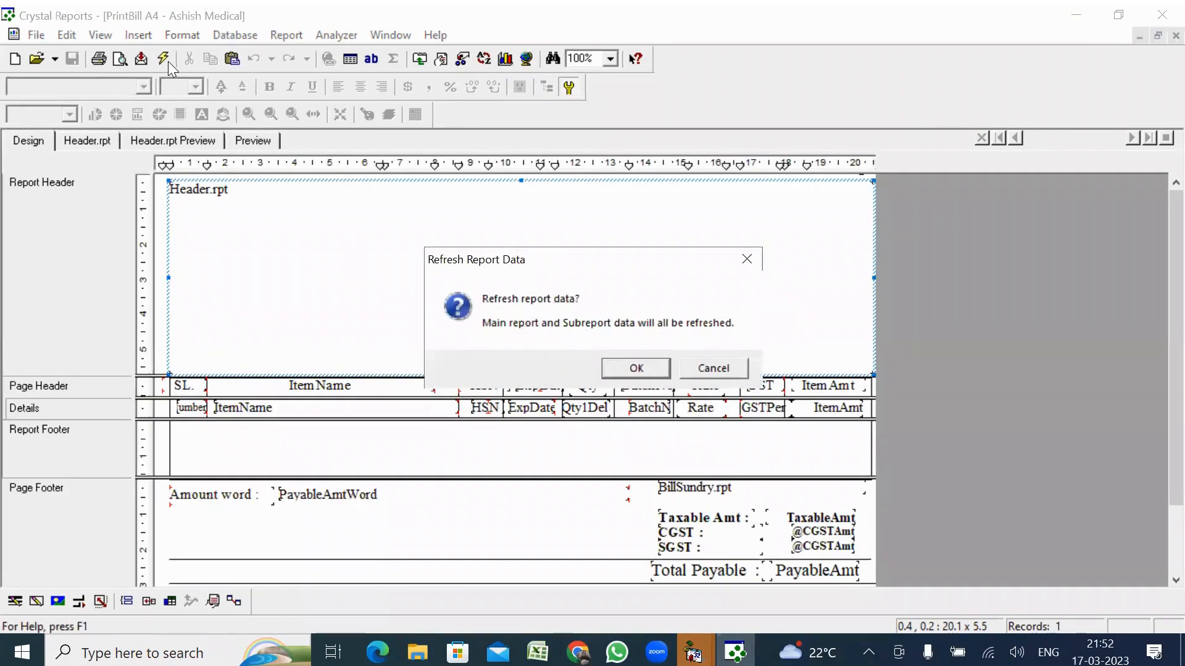
key("Return")
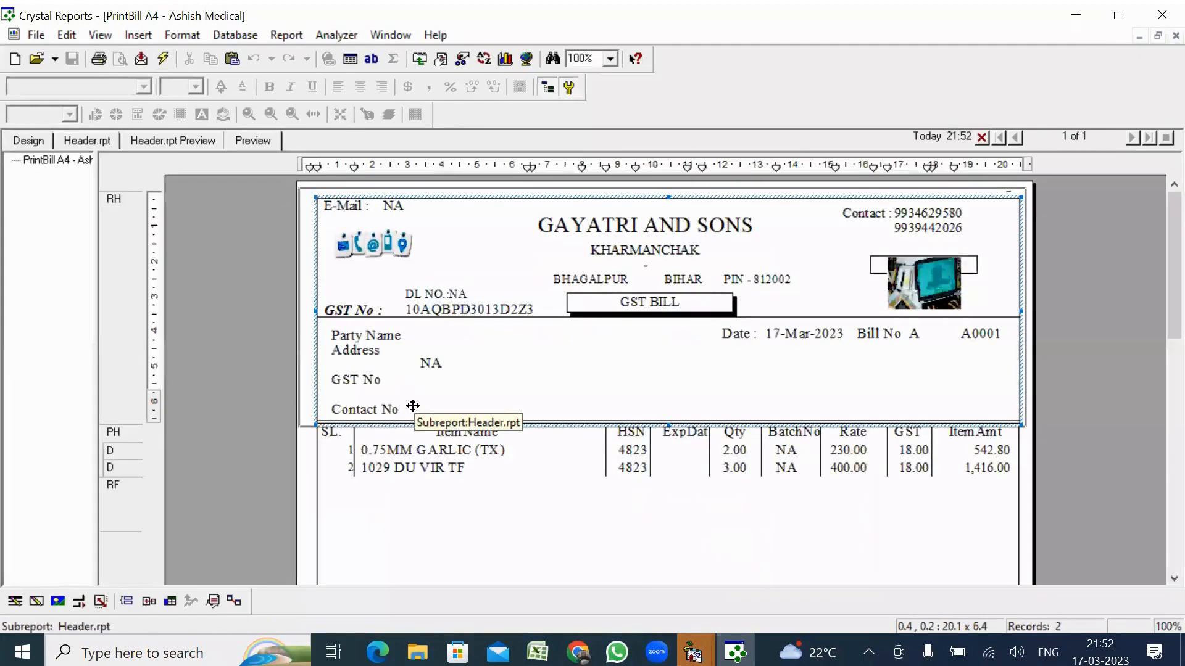
Compare the main and Header.rpt designs with their previews, and return to the main report design
left_click(33, 143)
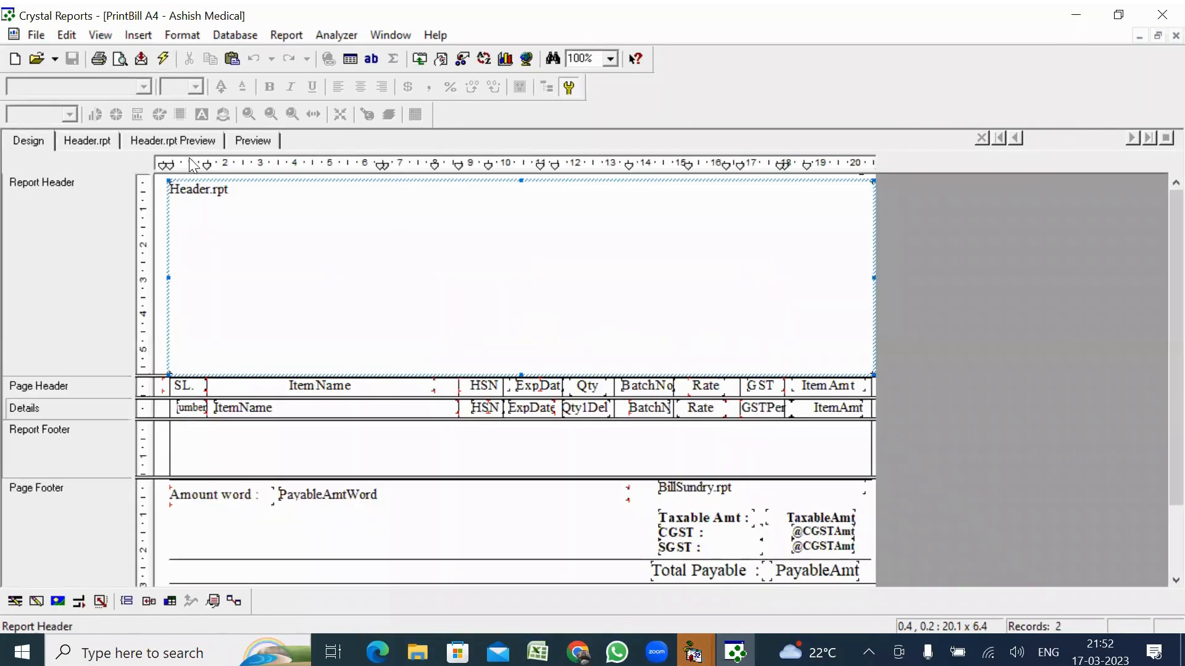
left_click(241, 143)
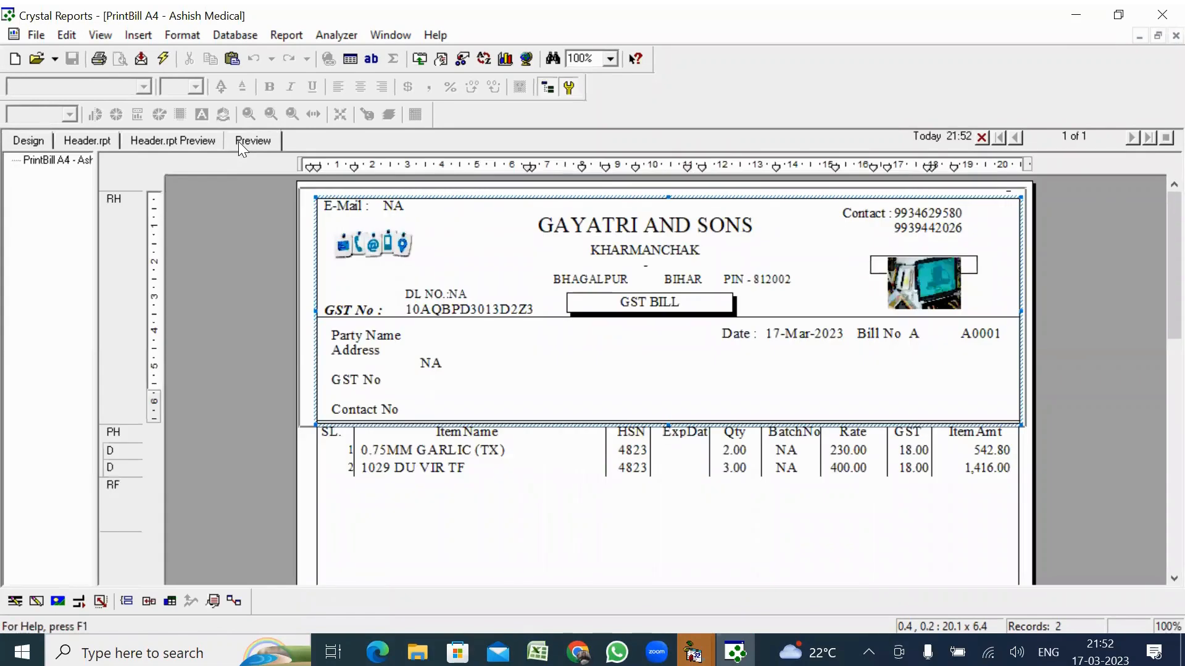
left_click(34, 143)
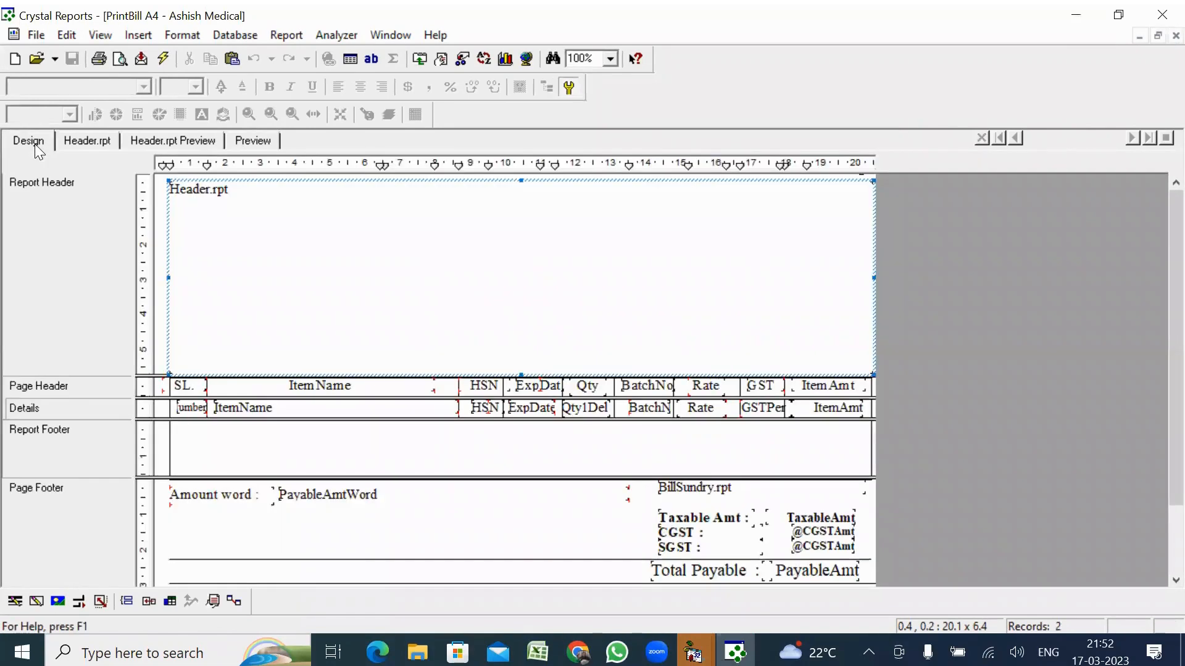
left_click(90, 140)
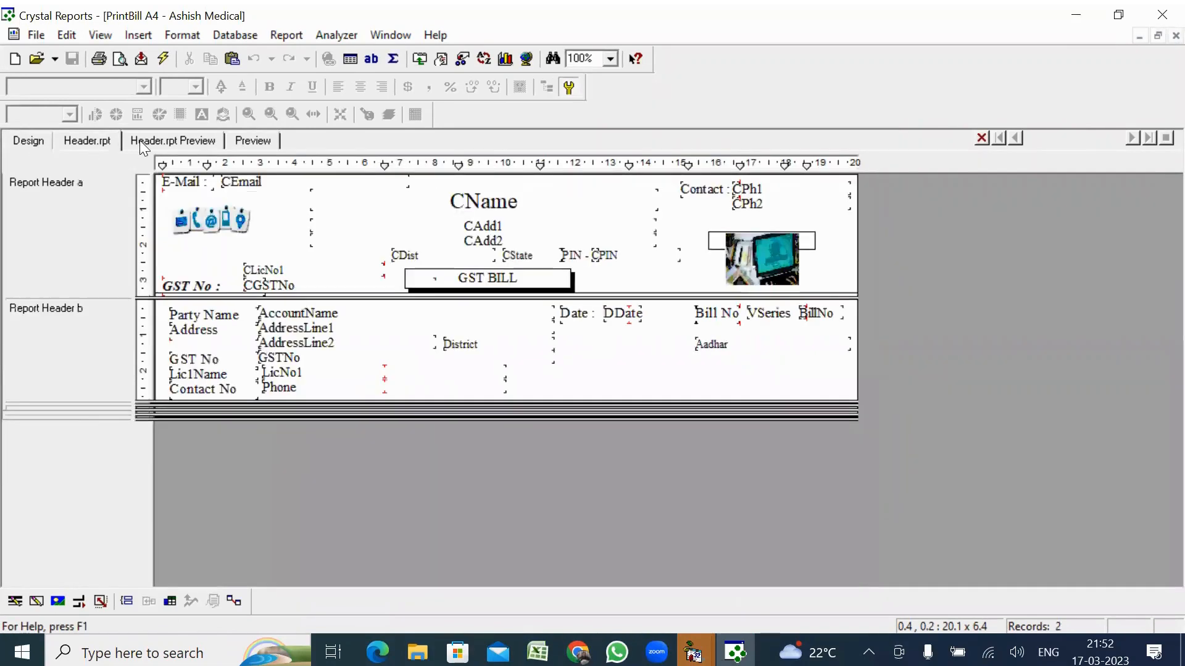
left_click(140, 140)
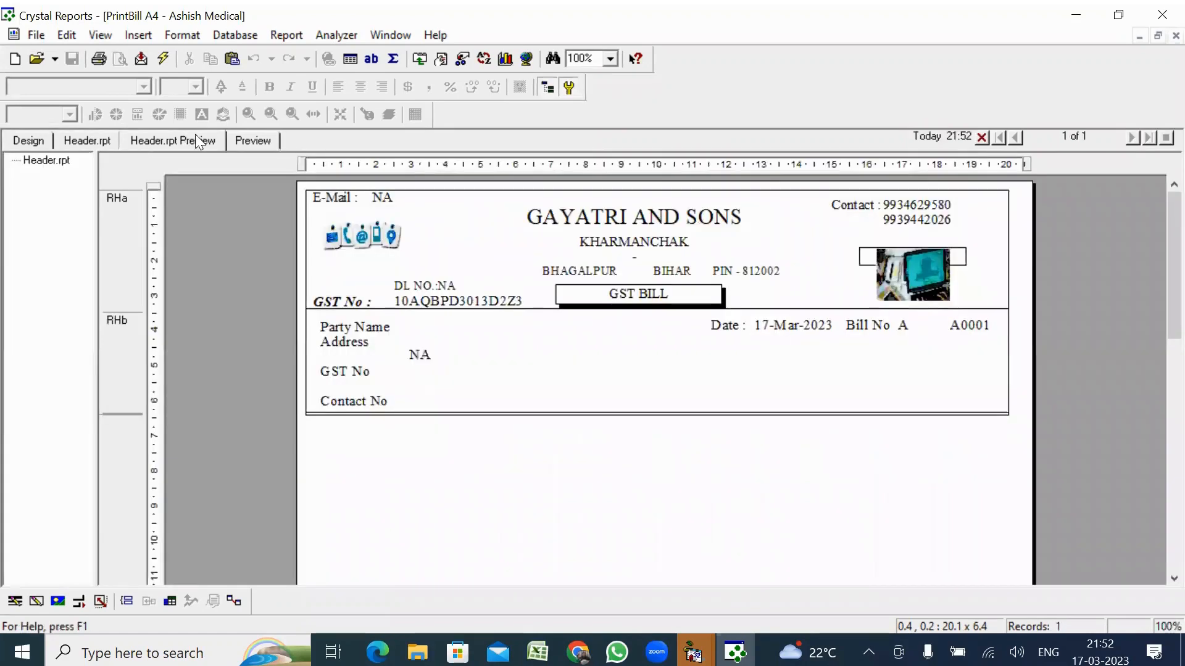
left_click(234, 141)
left_click(23, 143)
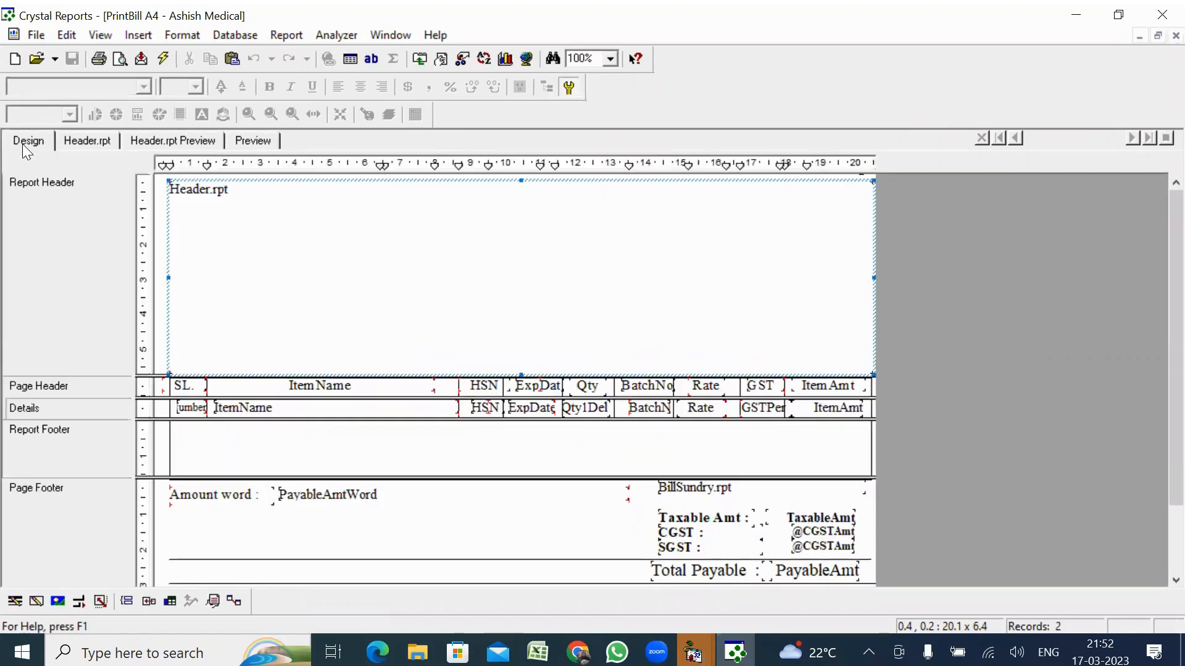
In the Header.rpt subreport, shift the TMode field slightly left and delete the computer picture covering it
double_click(451, 260)
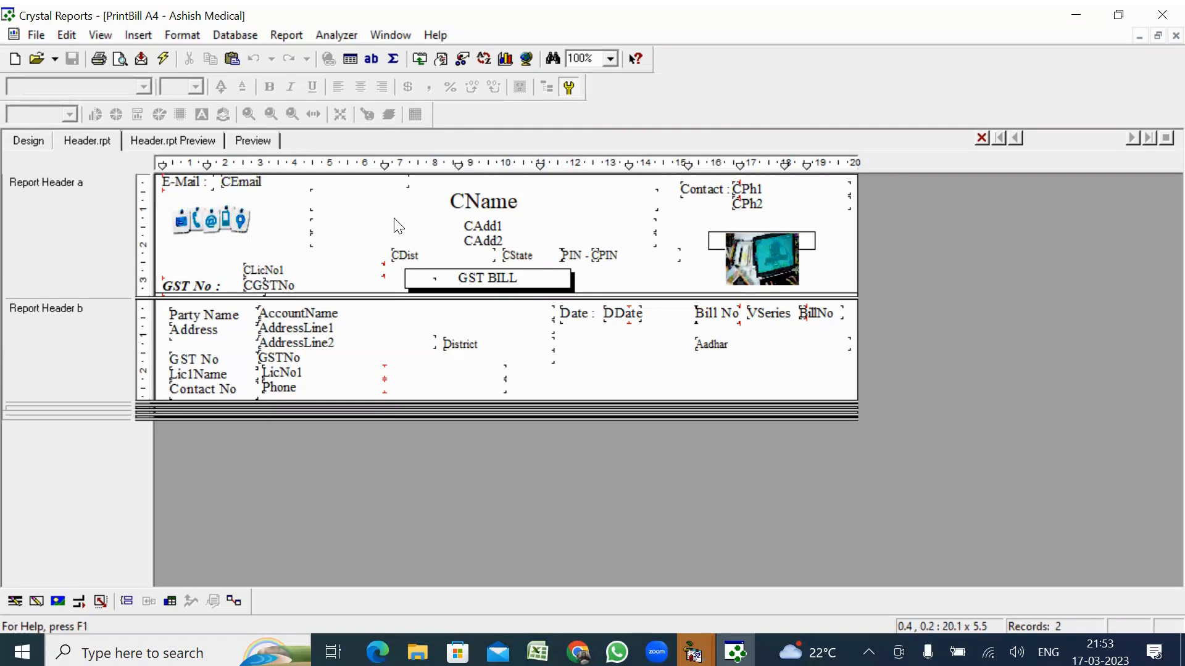
left_click(806, 241)
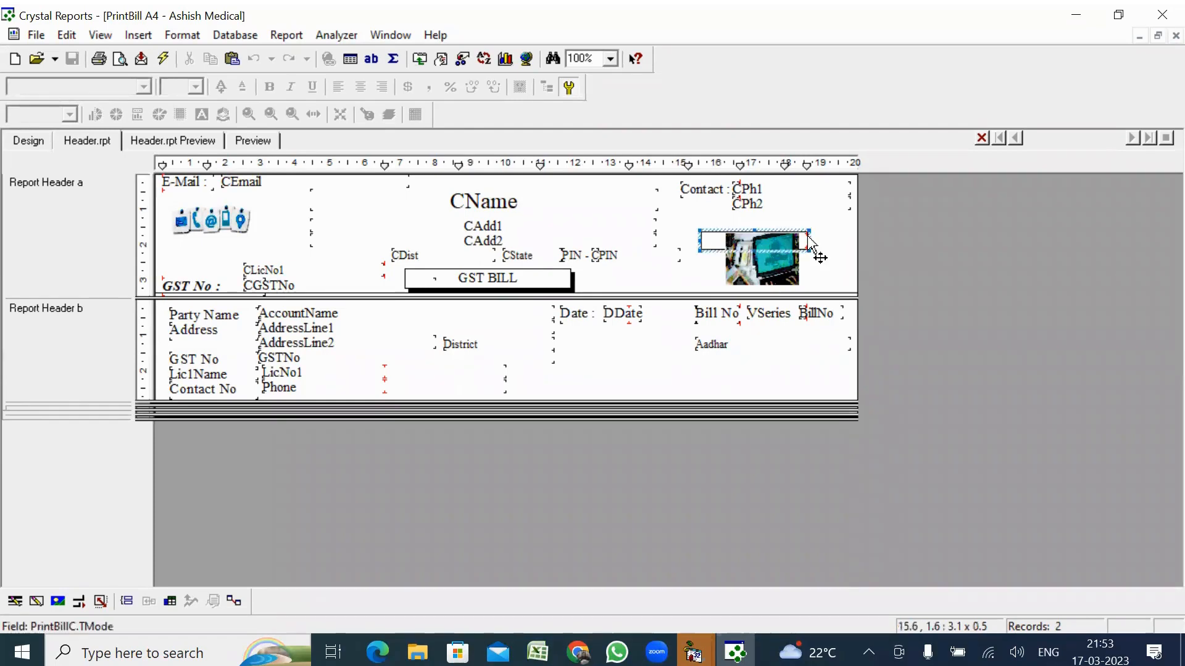
left_click(778, 264)
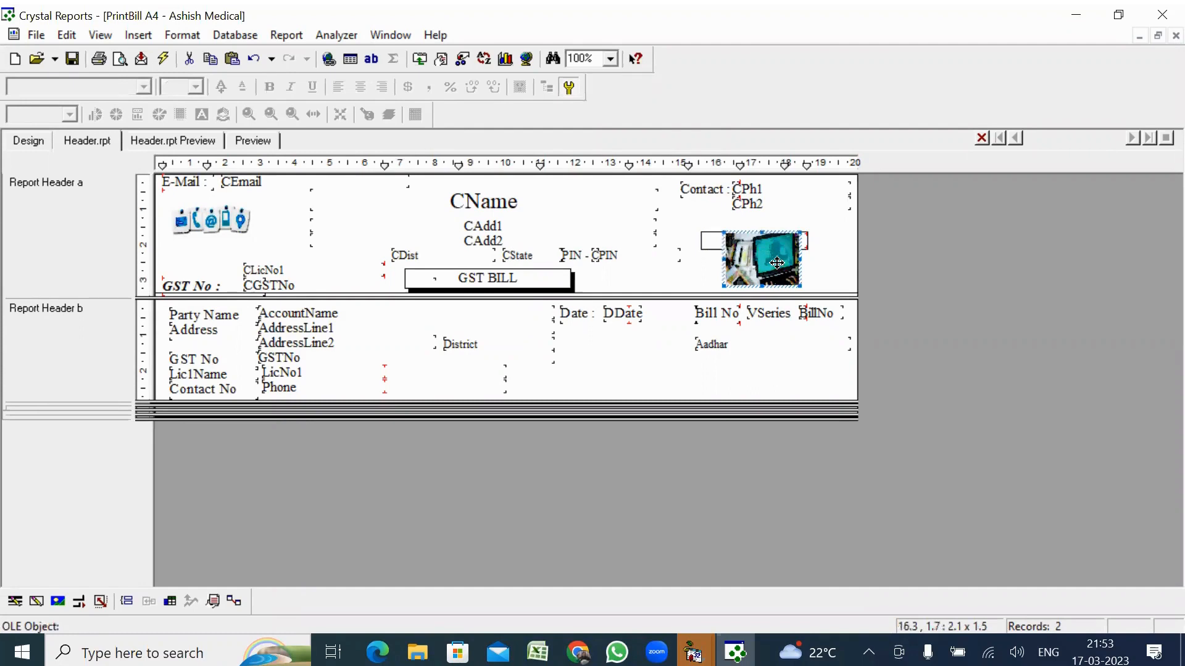
key("Delete")
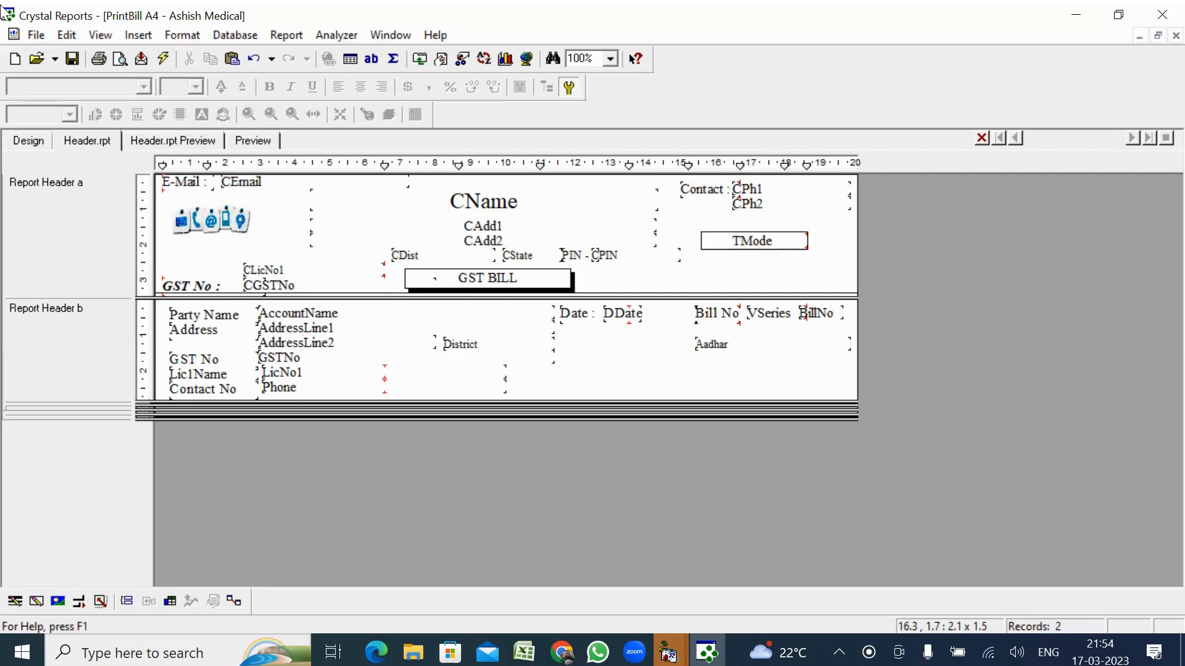
Review the printer setup and accept Microsoft Print to PDF with A4 paper in portrait orientation
left_click(41, 34)
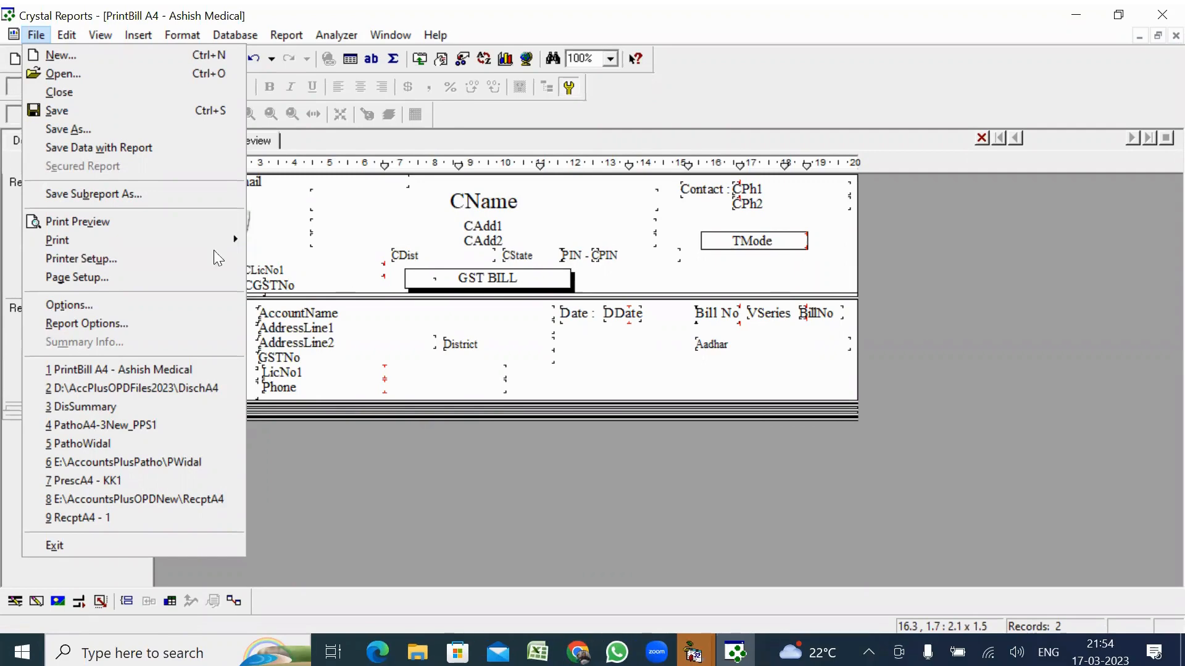
left_click(105, 260)
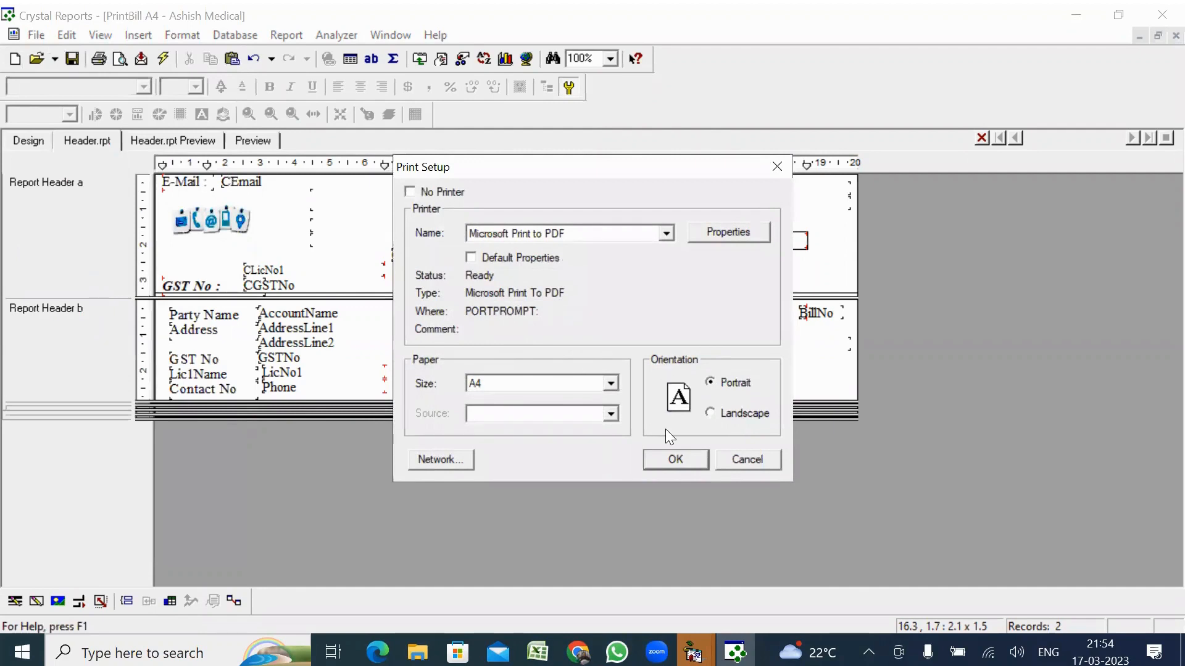
left_click(674, 460)
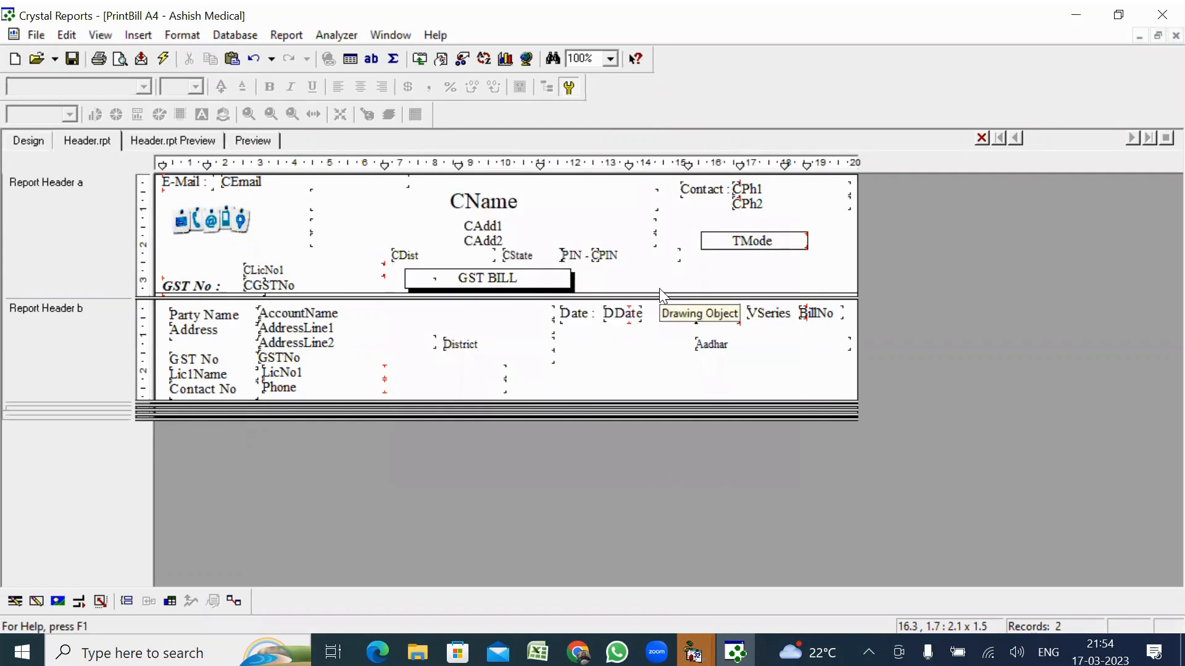